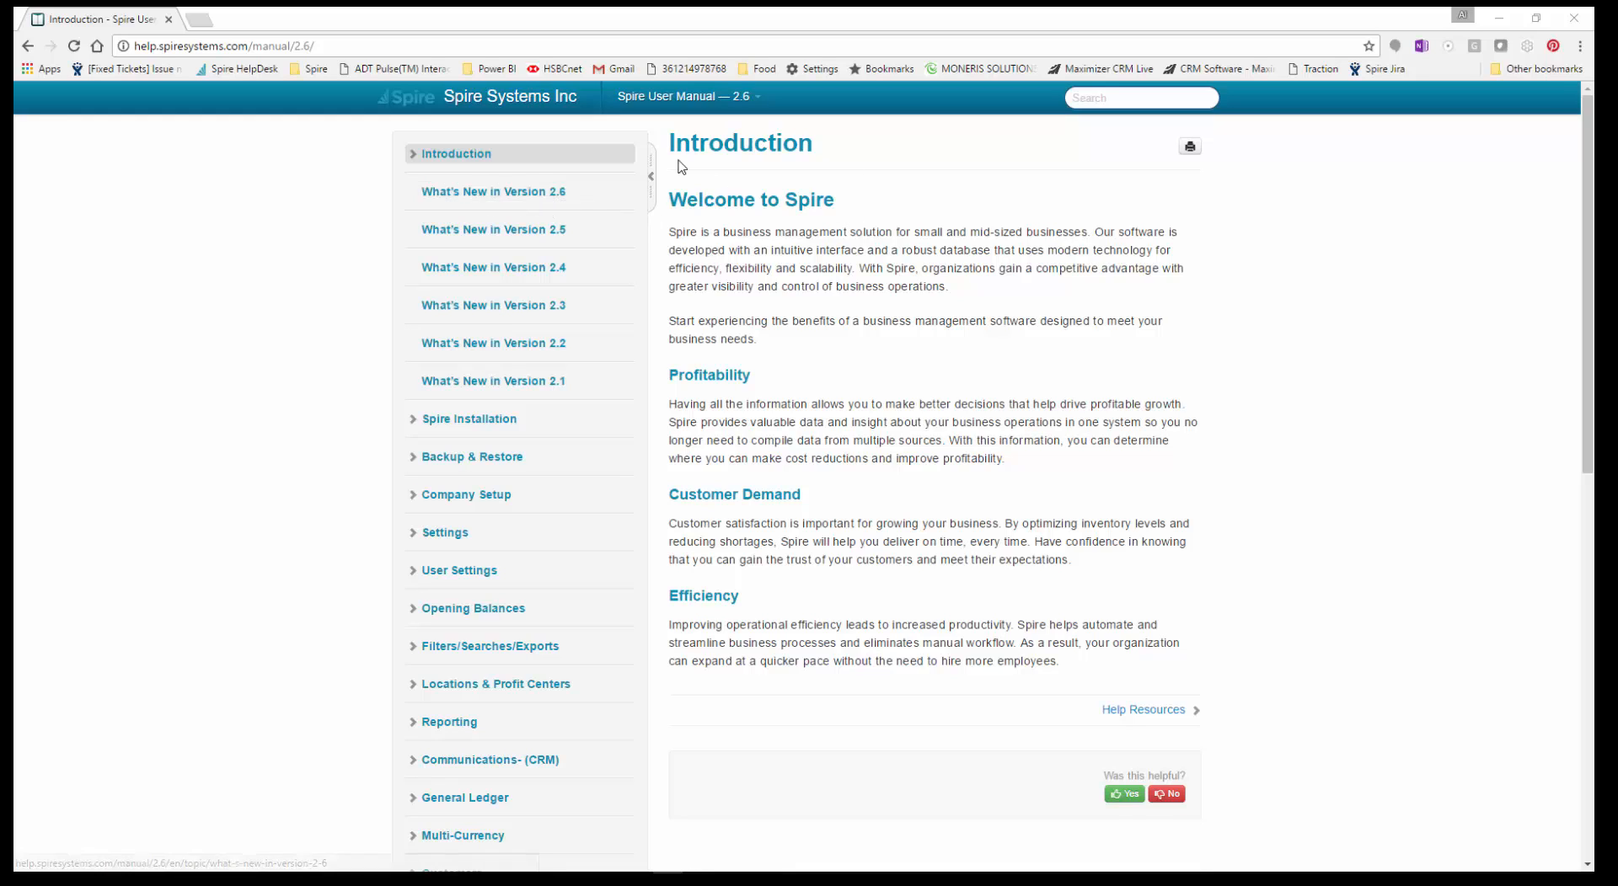
# Step: Open the What's New in Version 2.6 page of the user manual and review its feature additions
pyautogui.click(497, 201)
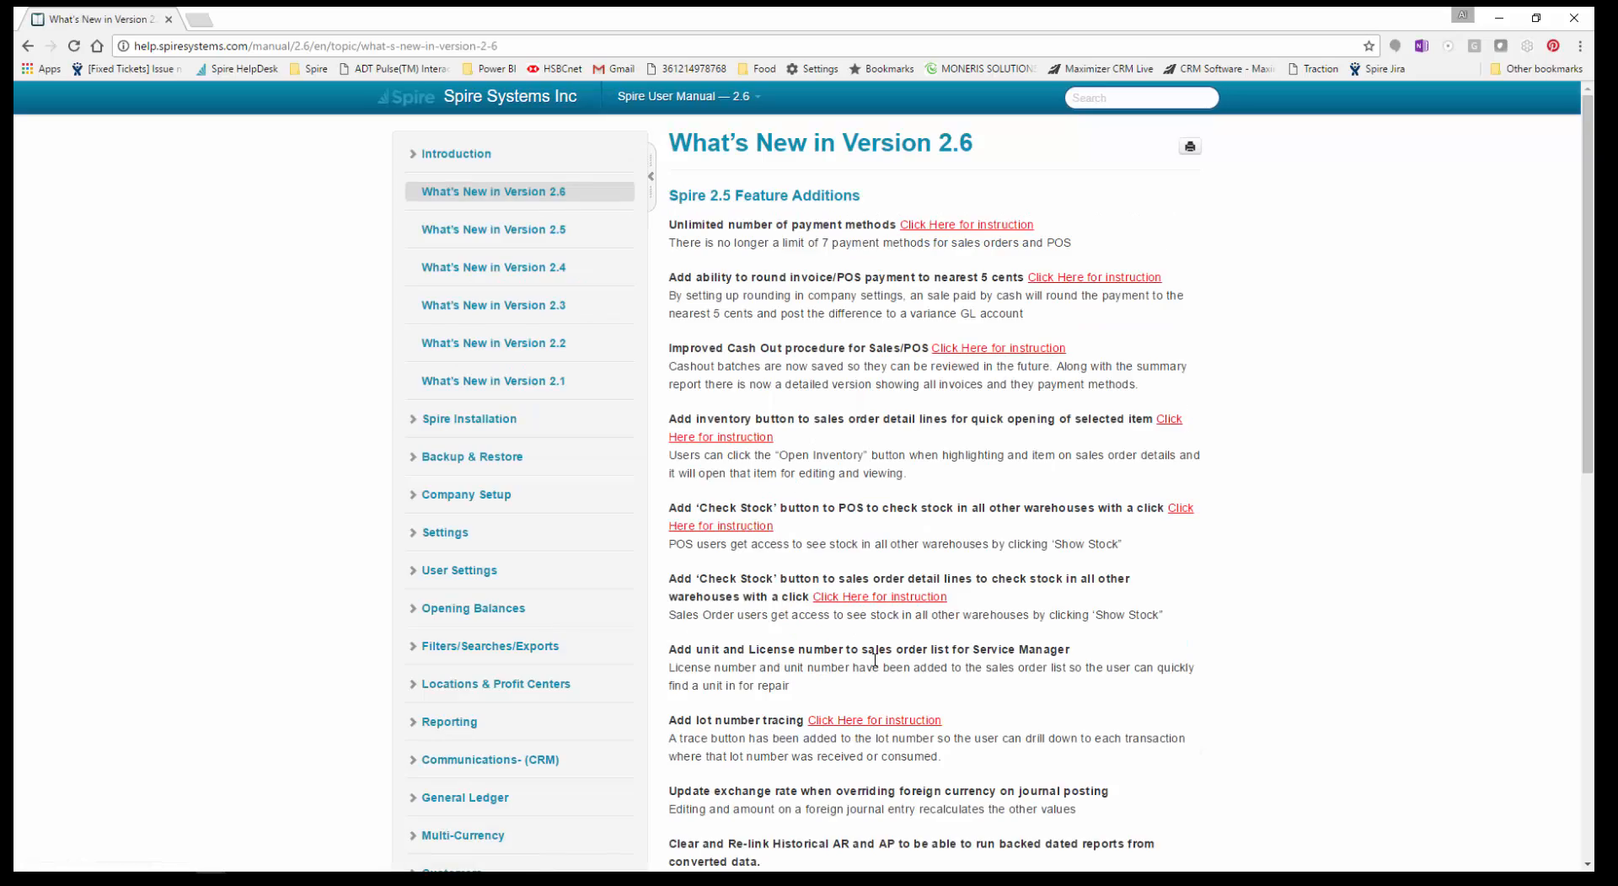
pyautogui.scroll(-3, 889, 655)
pyautogui.scroll(-1, 890, 655)
pyautogui.scroll(2, 890, 655)
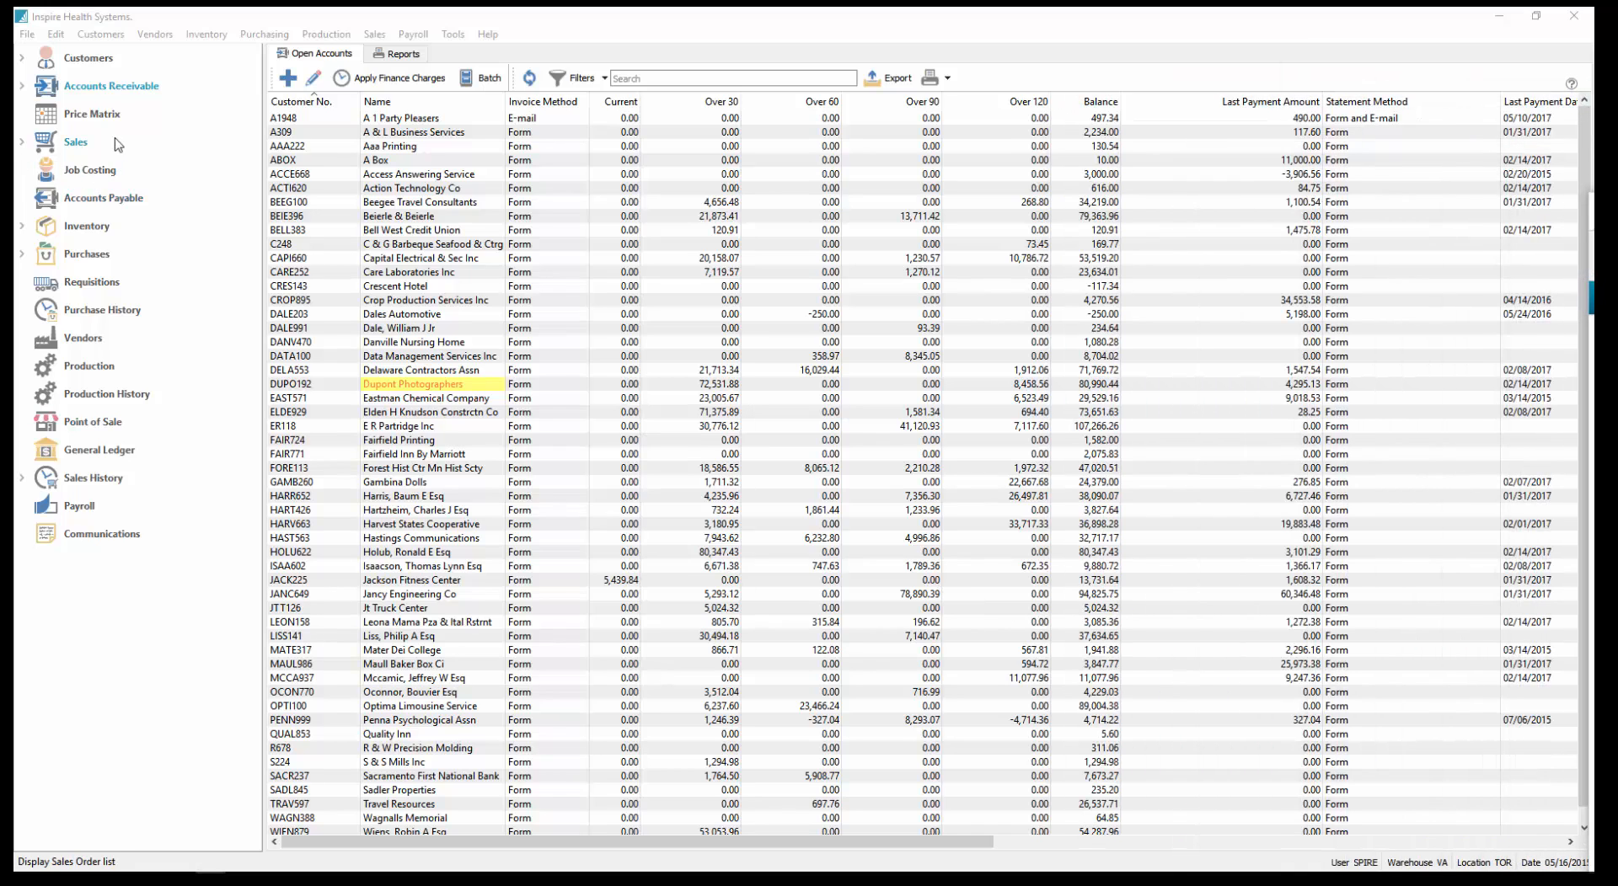
# Step: Switch to Spire and open the Cash record from the payment methods list
pyautogui.click(59, 35)
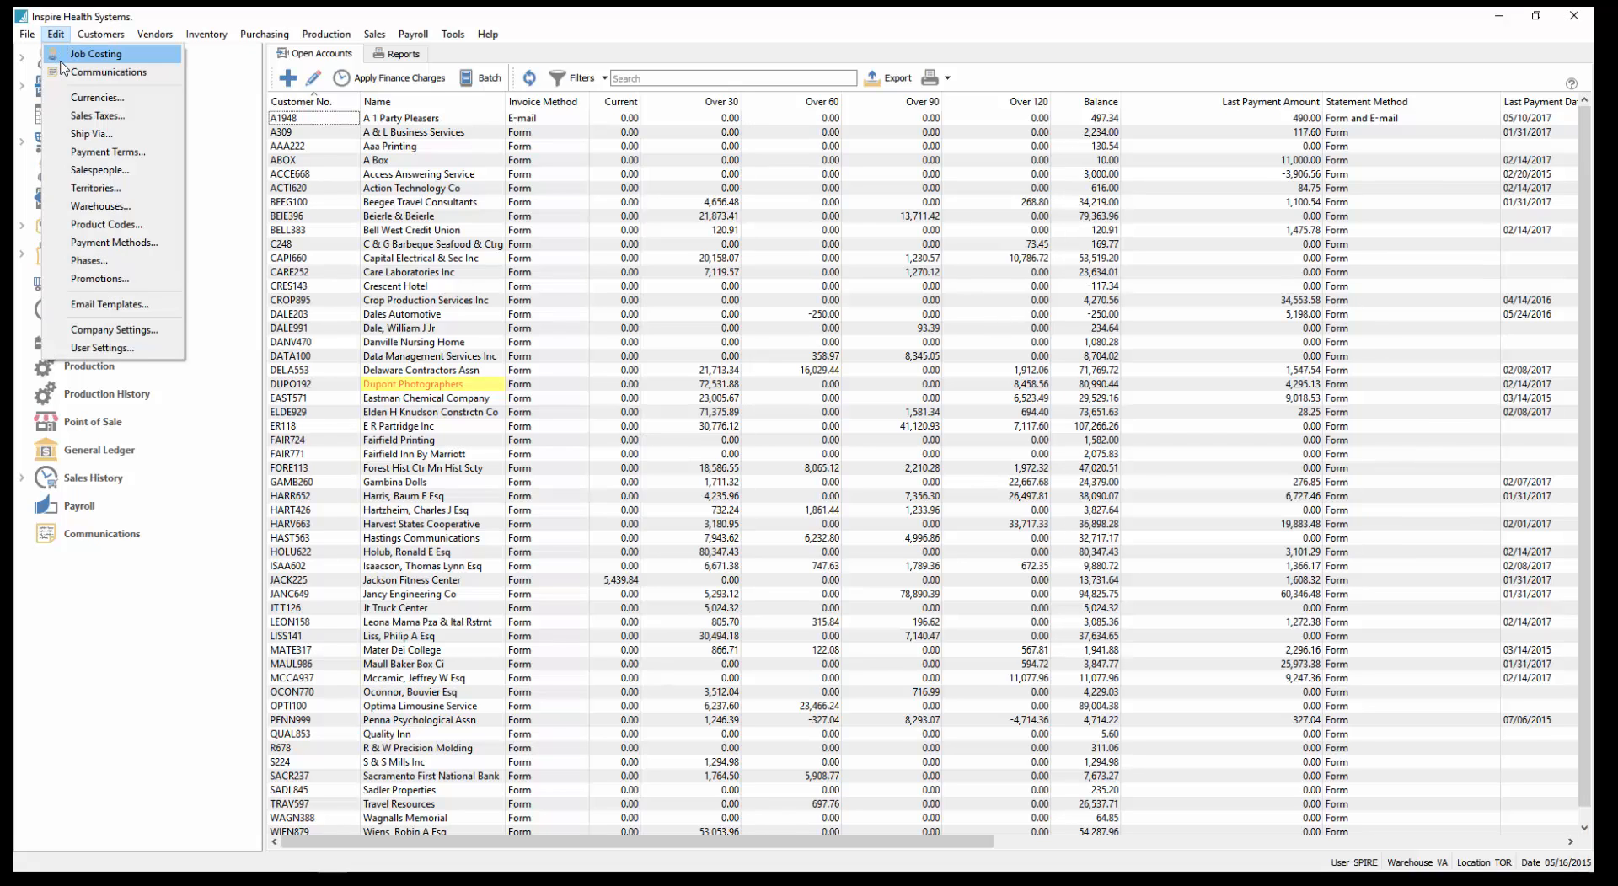
pyautogui.click(118, 242)
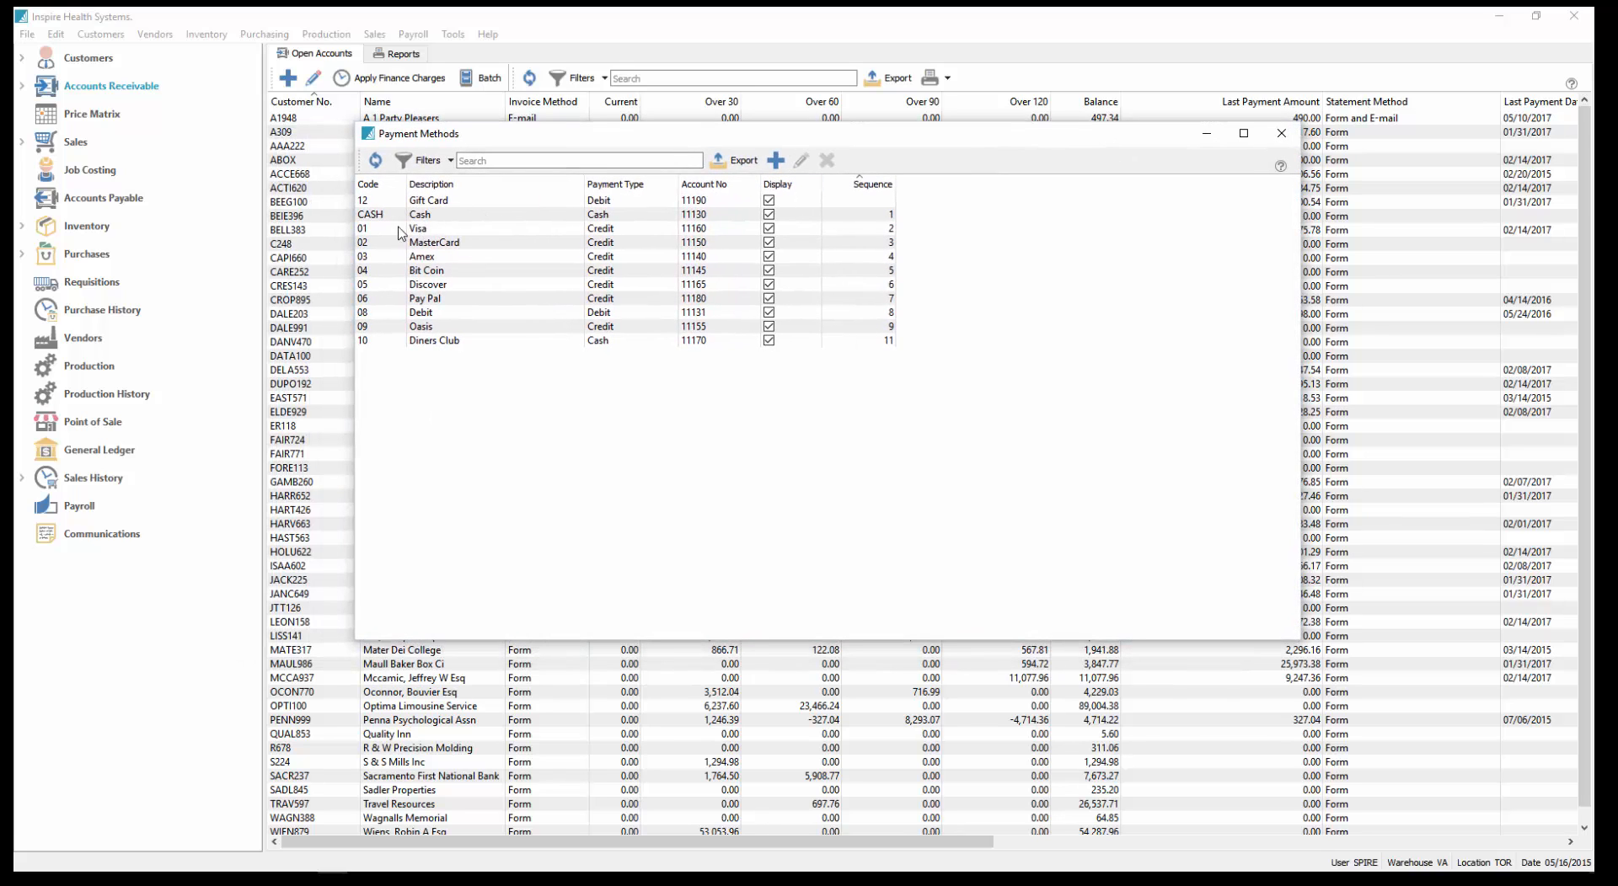
pyautogui.click(403, 257)
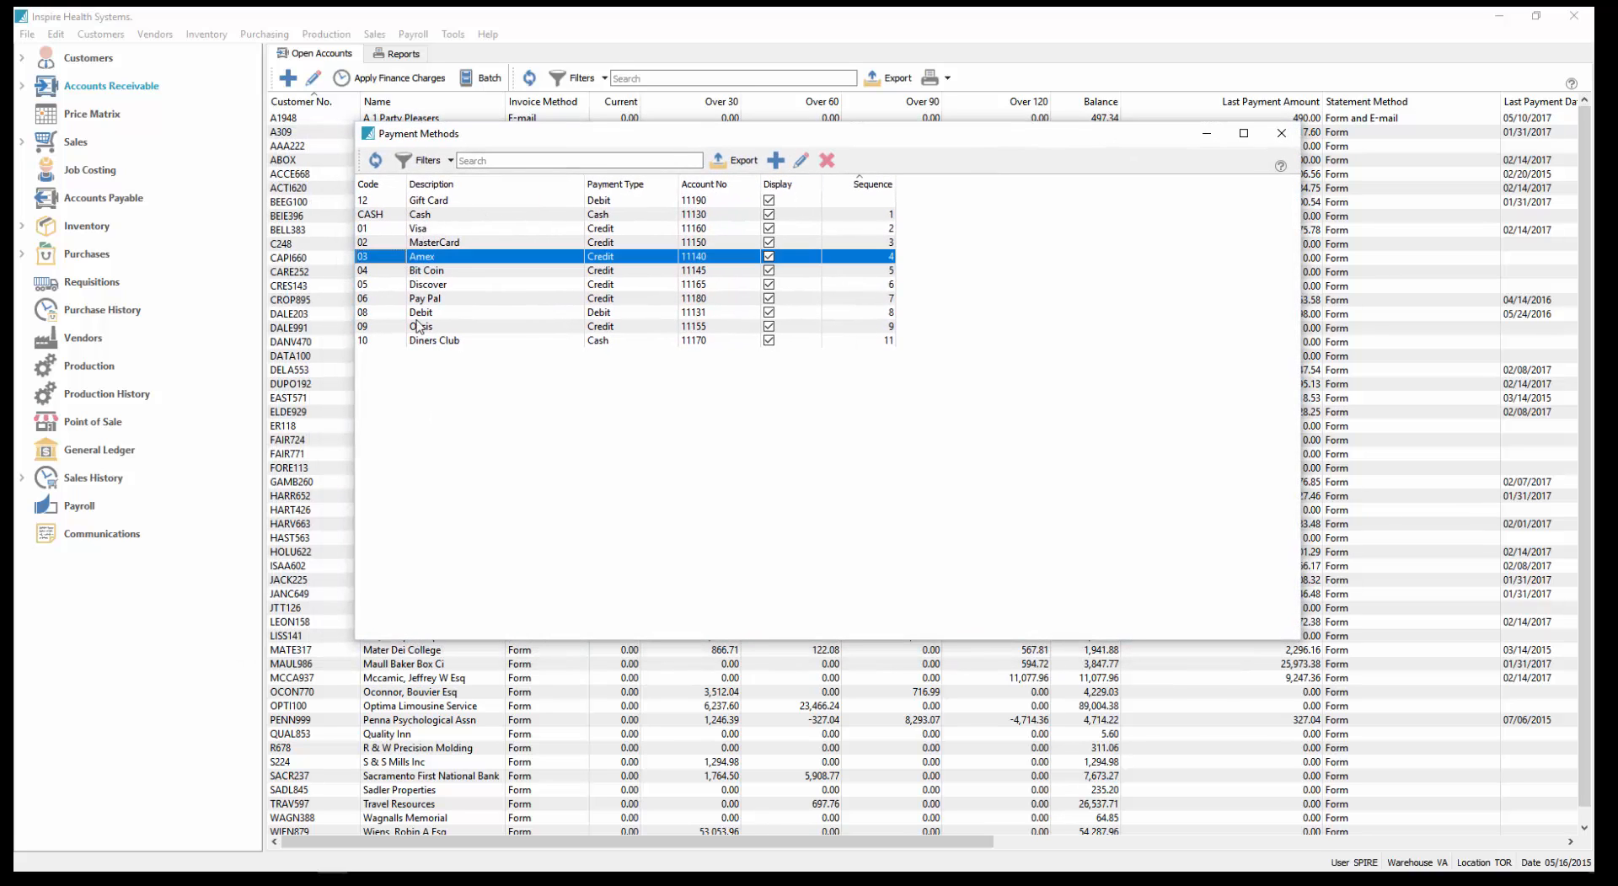
pyautogui.click(509, 216)
pyautogui.doubleClick(511, 221)
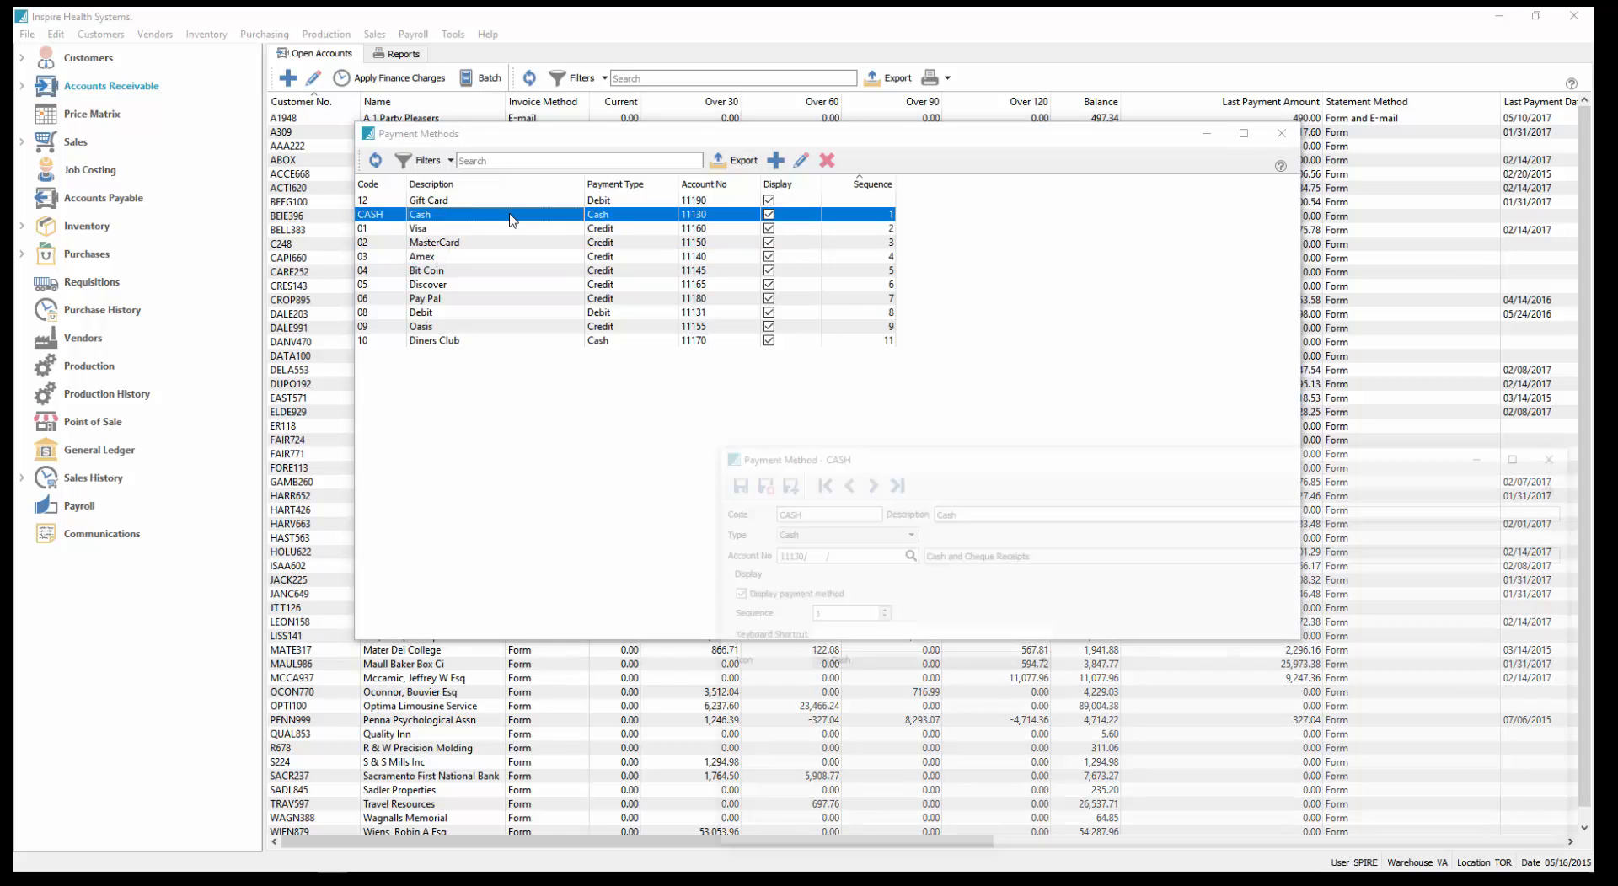
pyautogui.moveTo(932, 452); pyautogui.dragTo(719, 217)
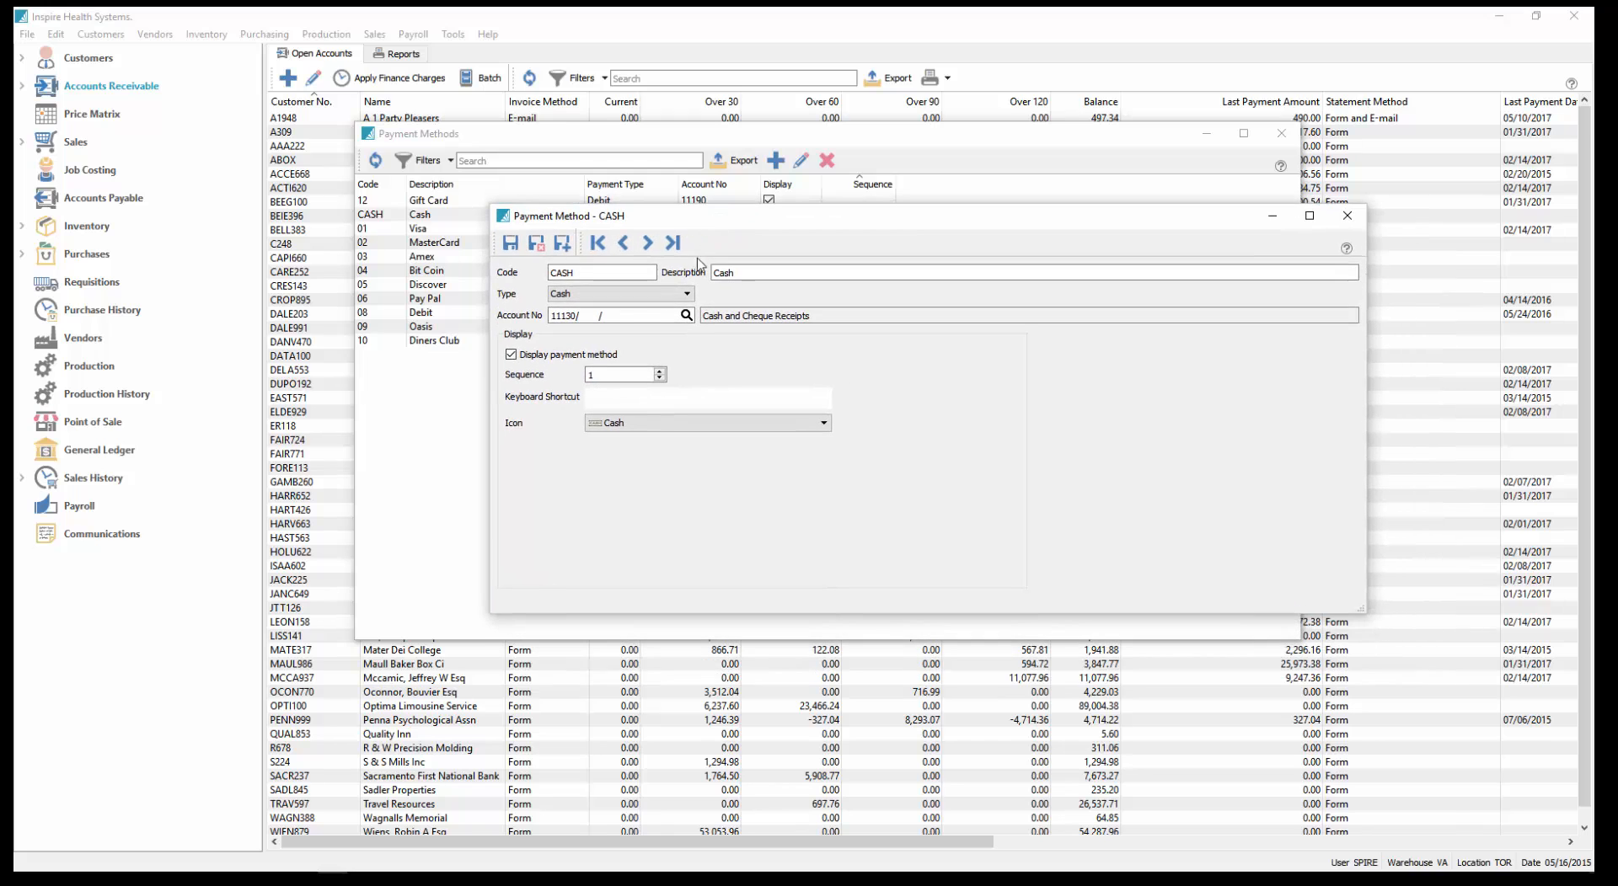
# Step: Review the Cash payment method's type and icon choices, set its keyboard shortcut to C, save it and close the payment methods
pyautogui.click(602, 294)
pyautogui.click(601, 301)
pyautogui.click(615, 425)
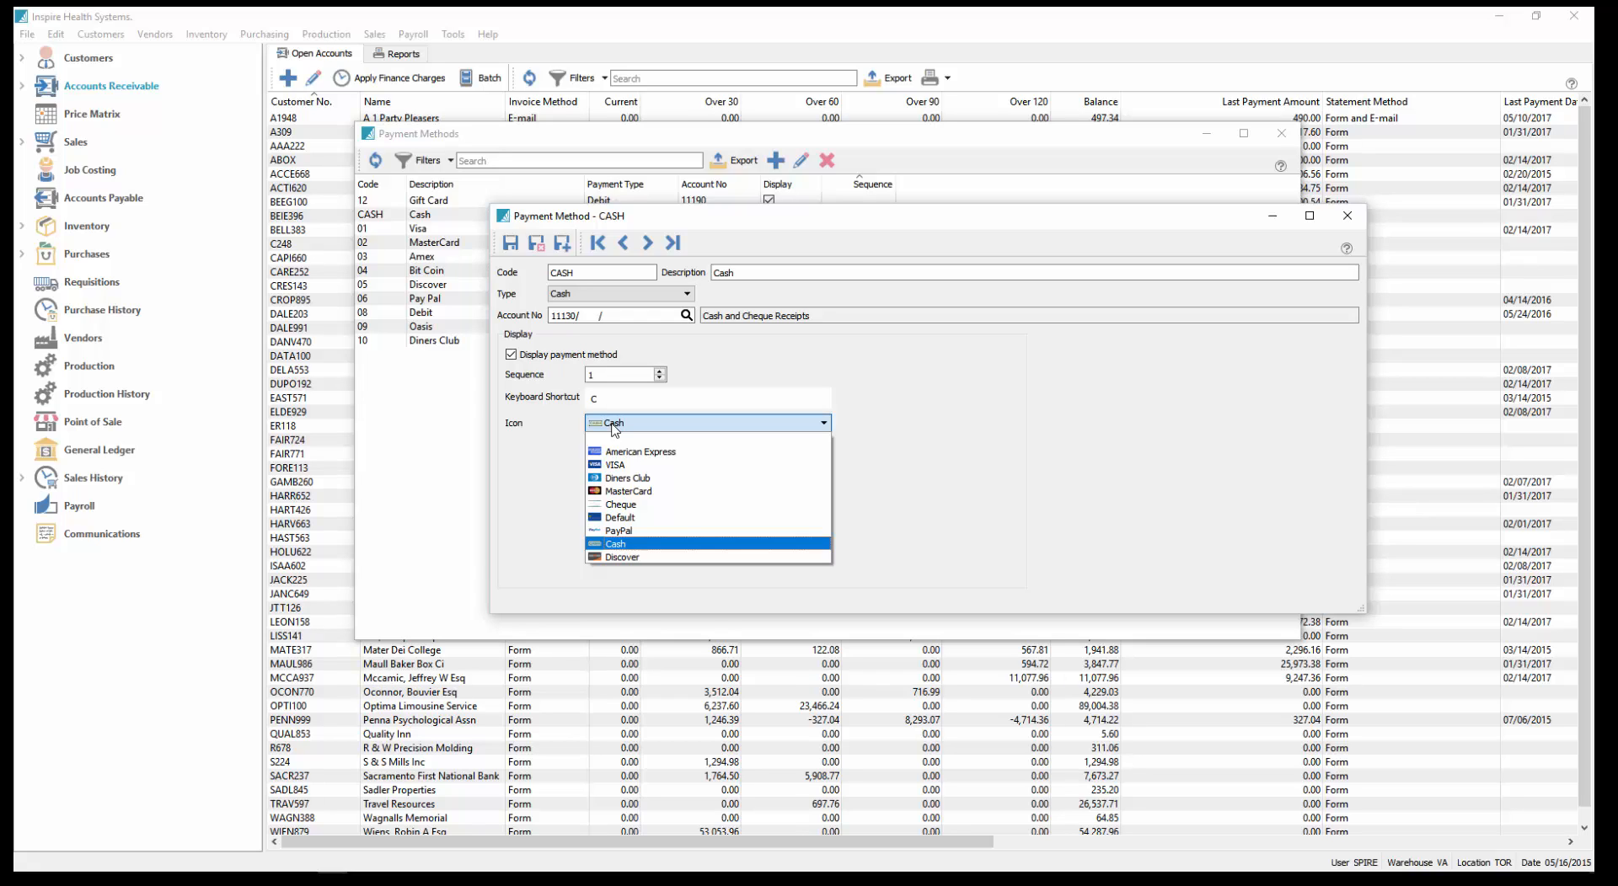
pyautogui.click(615, 426)
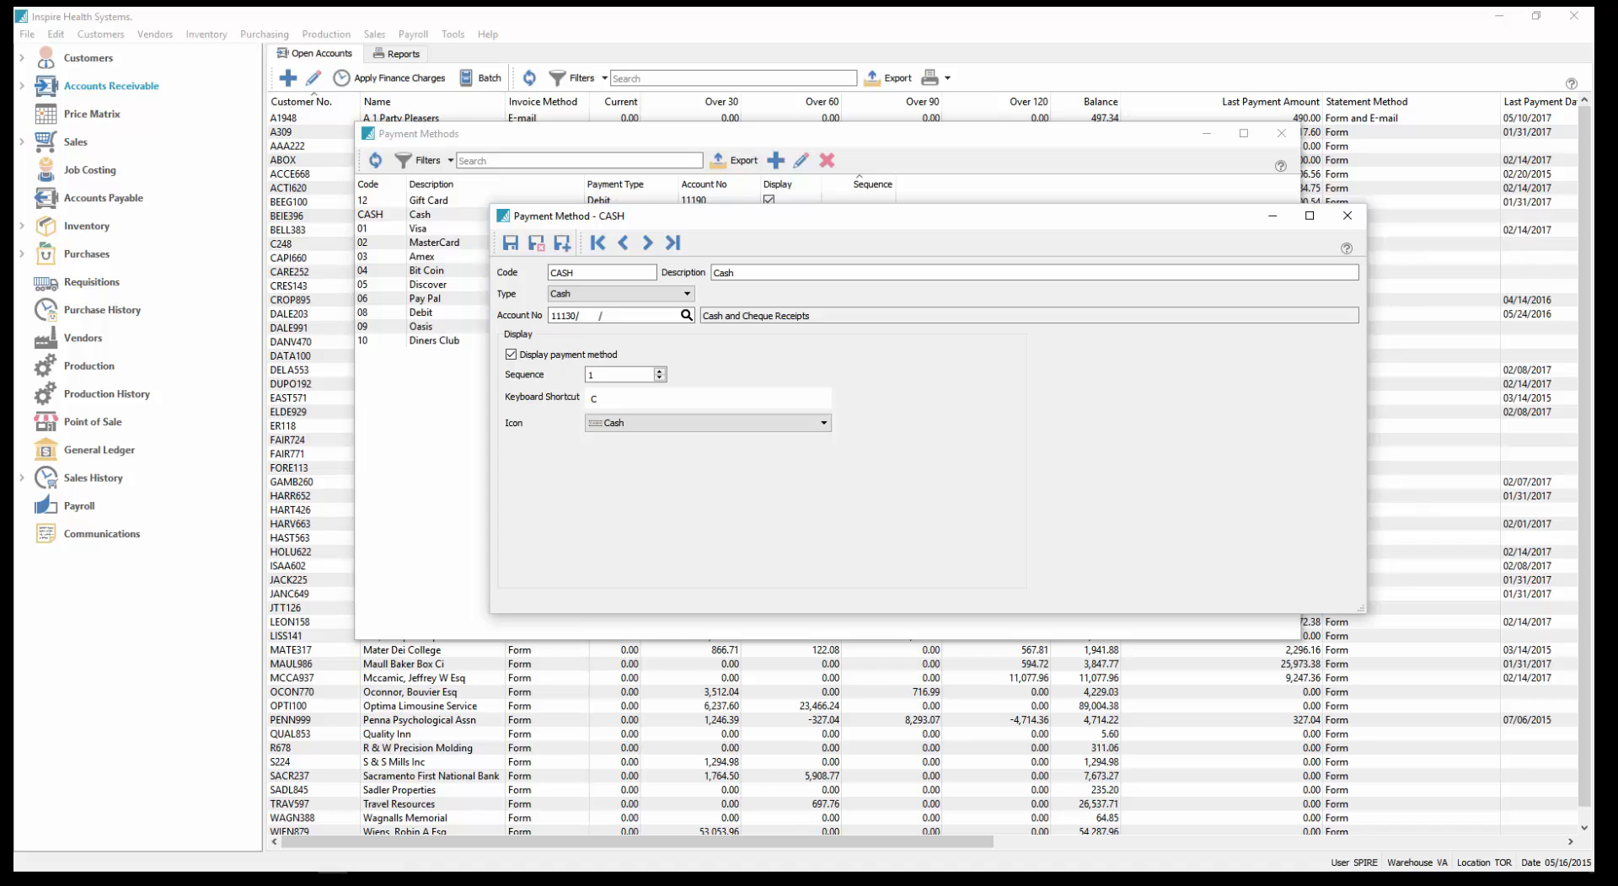
pyautogui.click(668, 873)
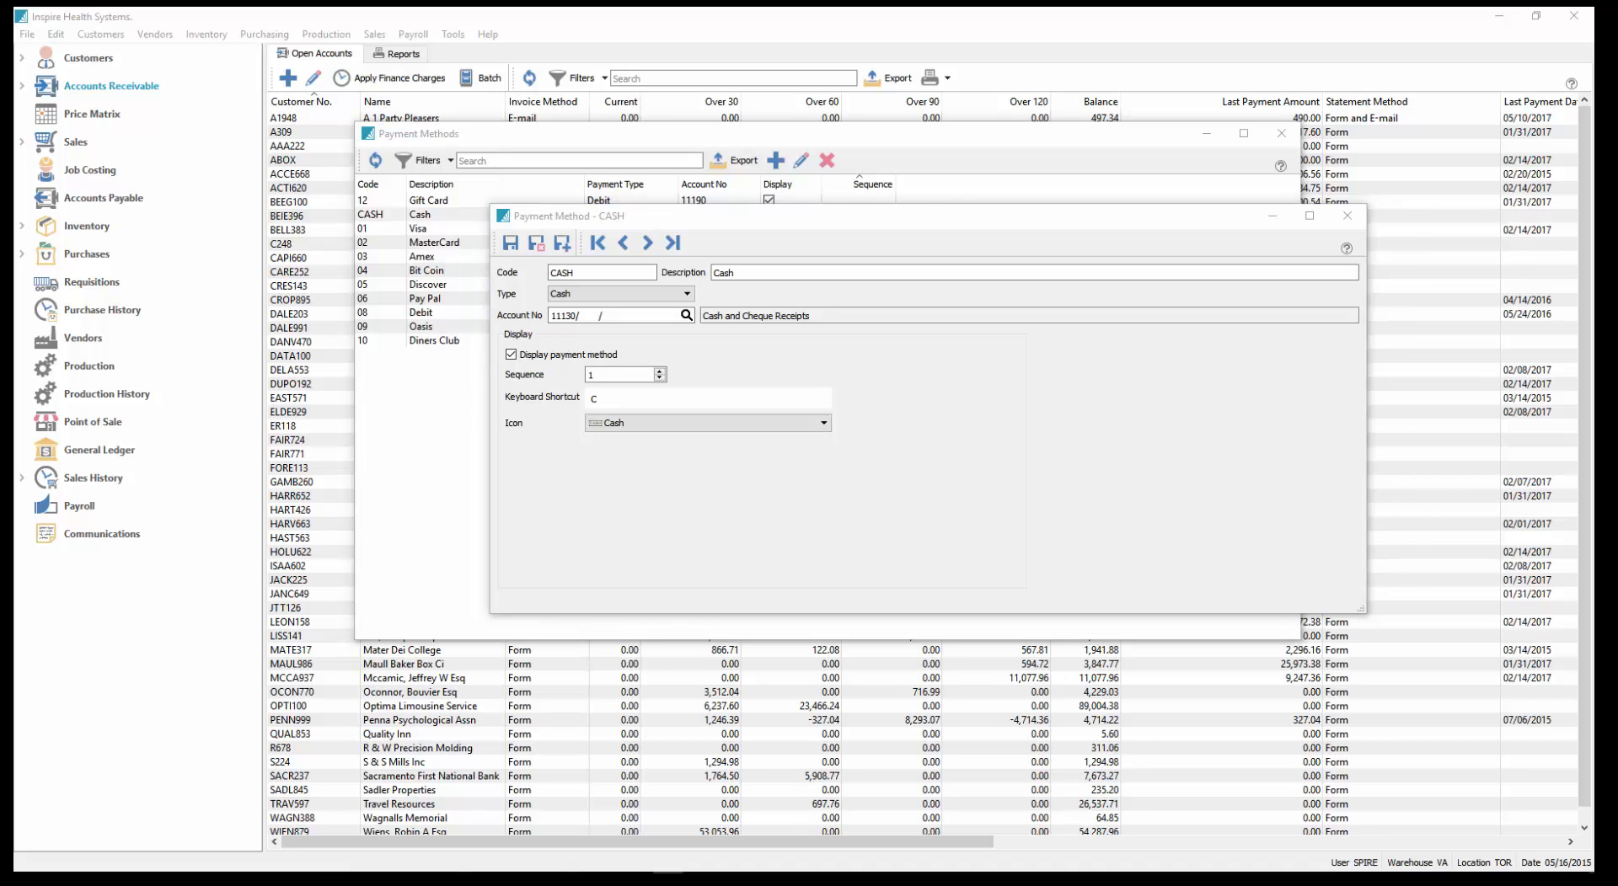
pyautogui.click(536, 247)
pyautogui.click(536, 244)
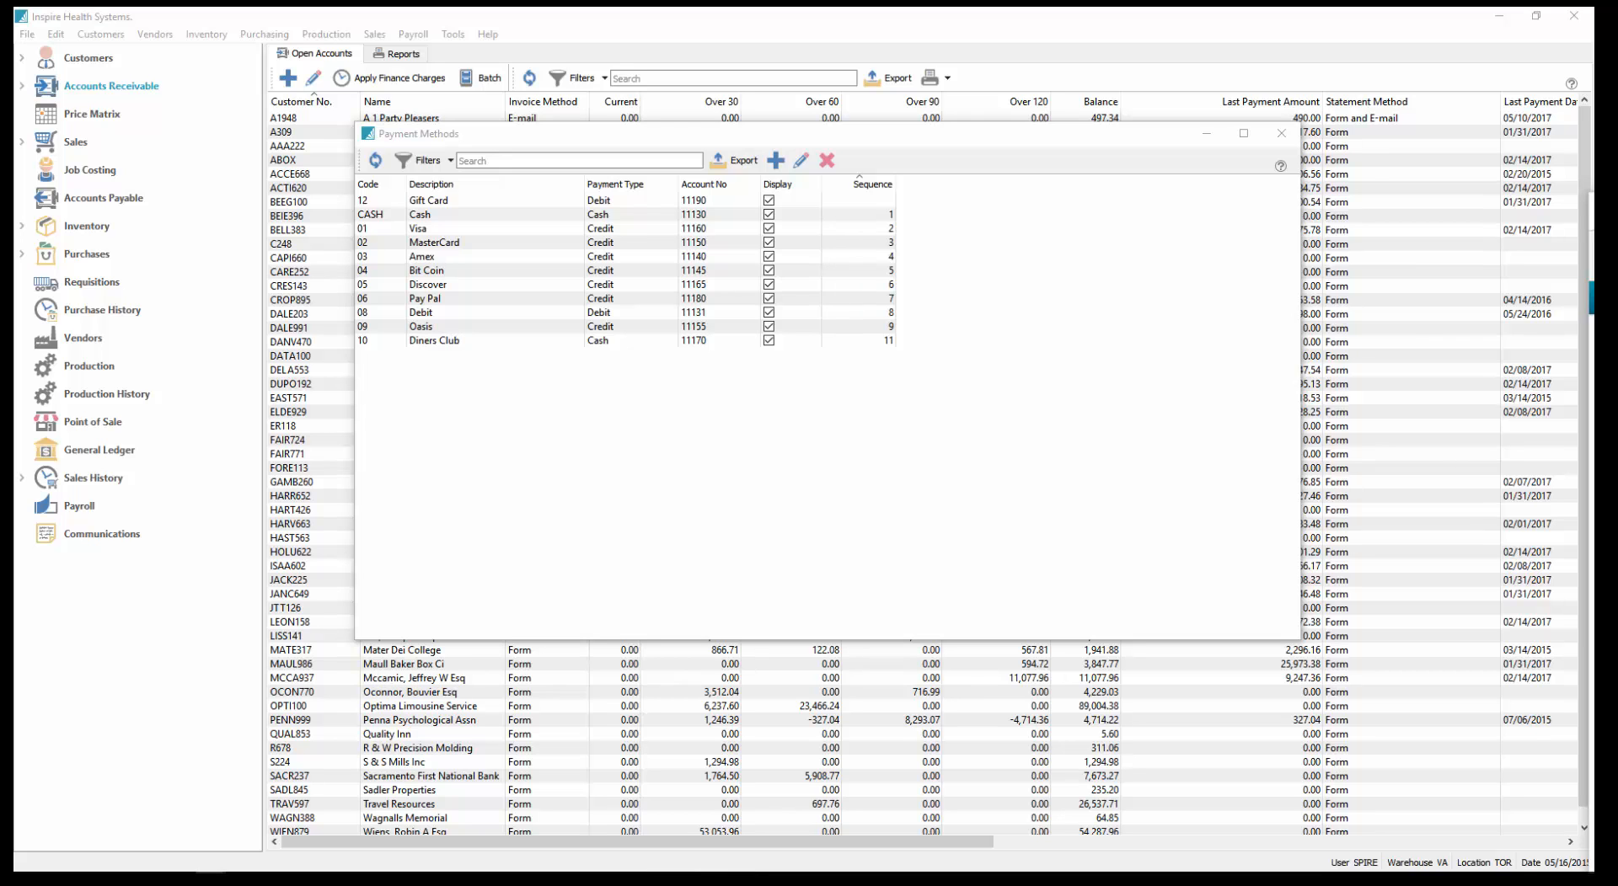
pyautogui.click(1281, 134)
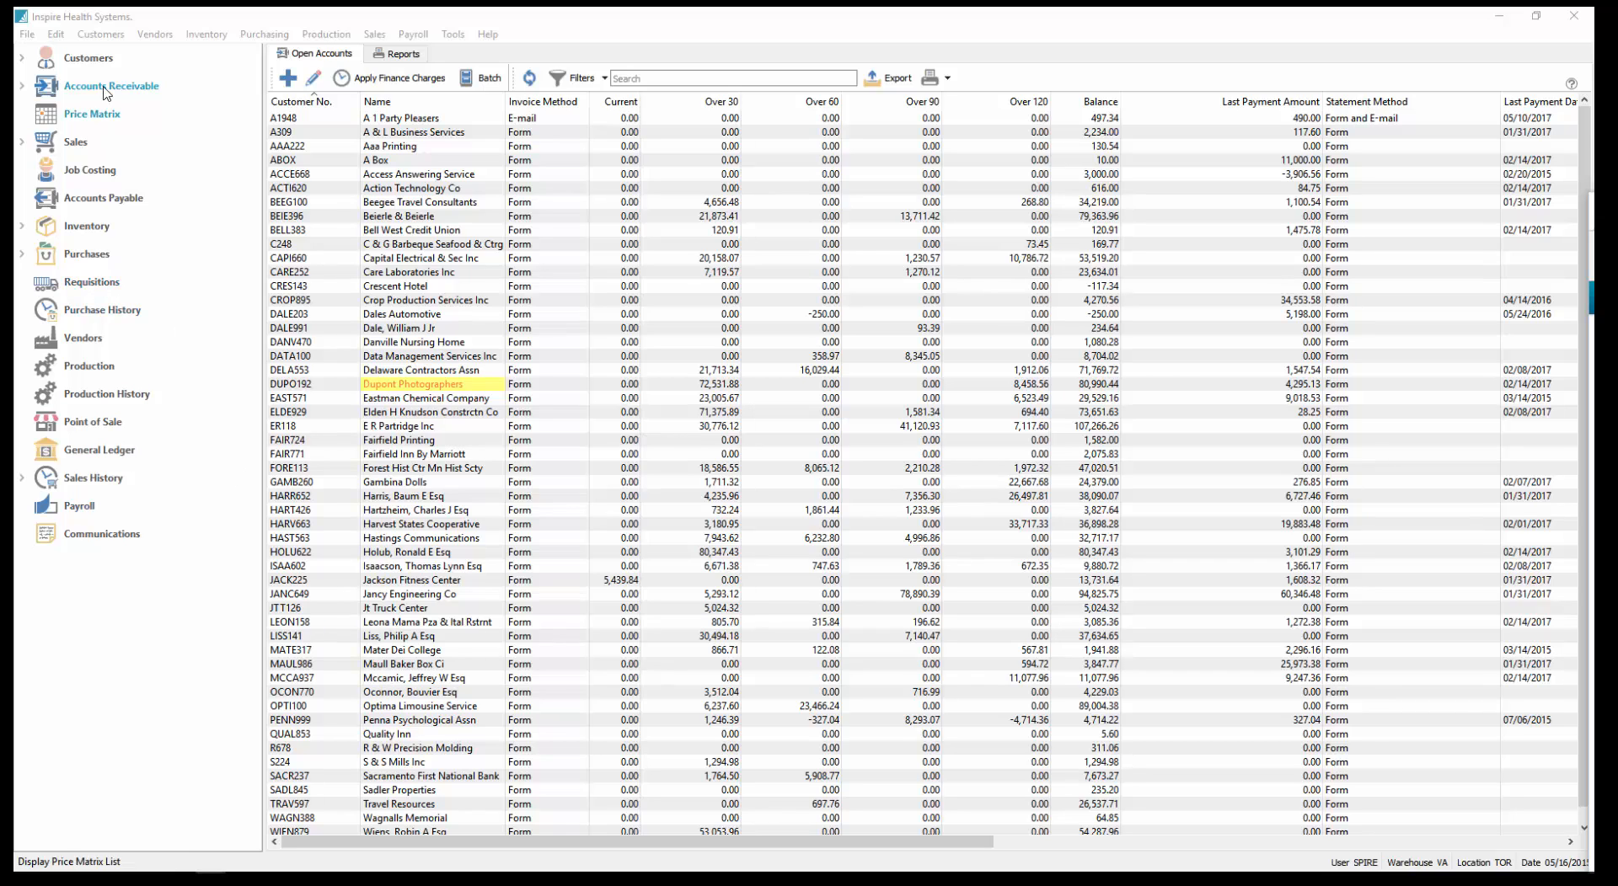
# Step: Enable penny rounding to the nearest 5 cents in the miscellaneous sales order settings of the company
pyautogui.click(55, 34)
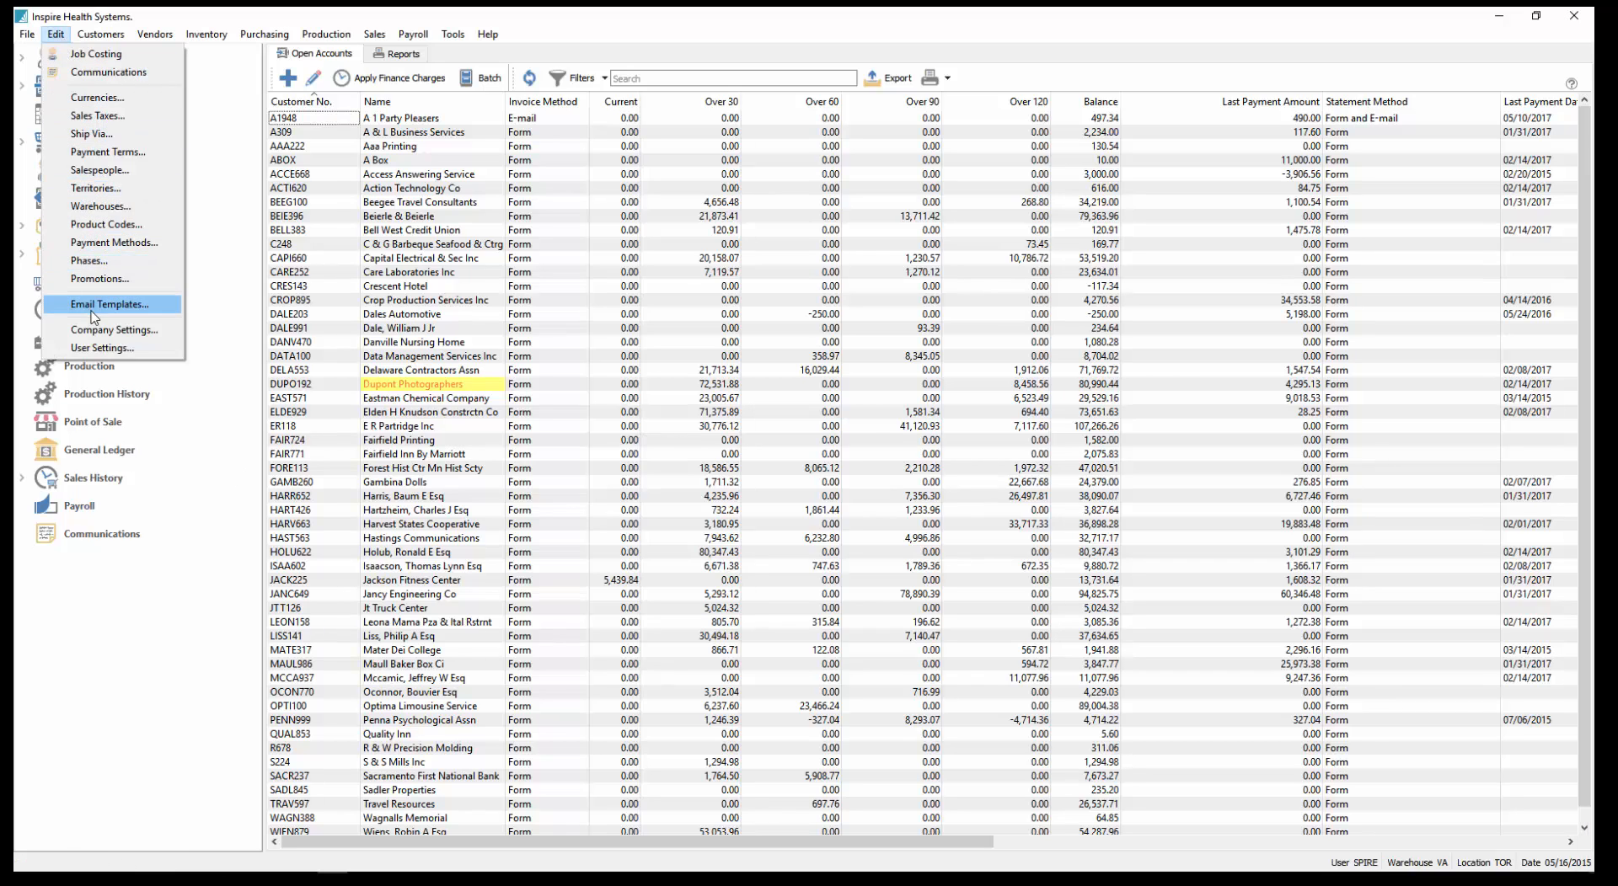
pyautogui.click(108, 332)
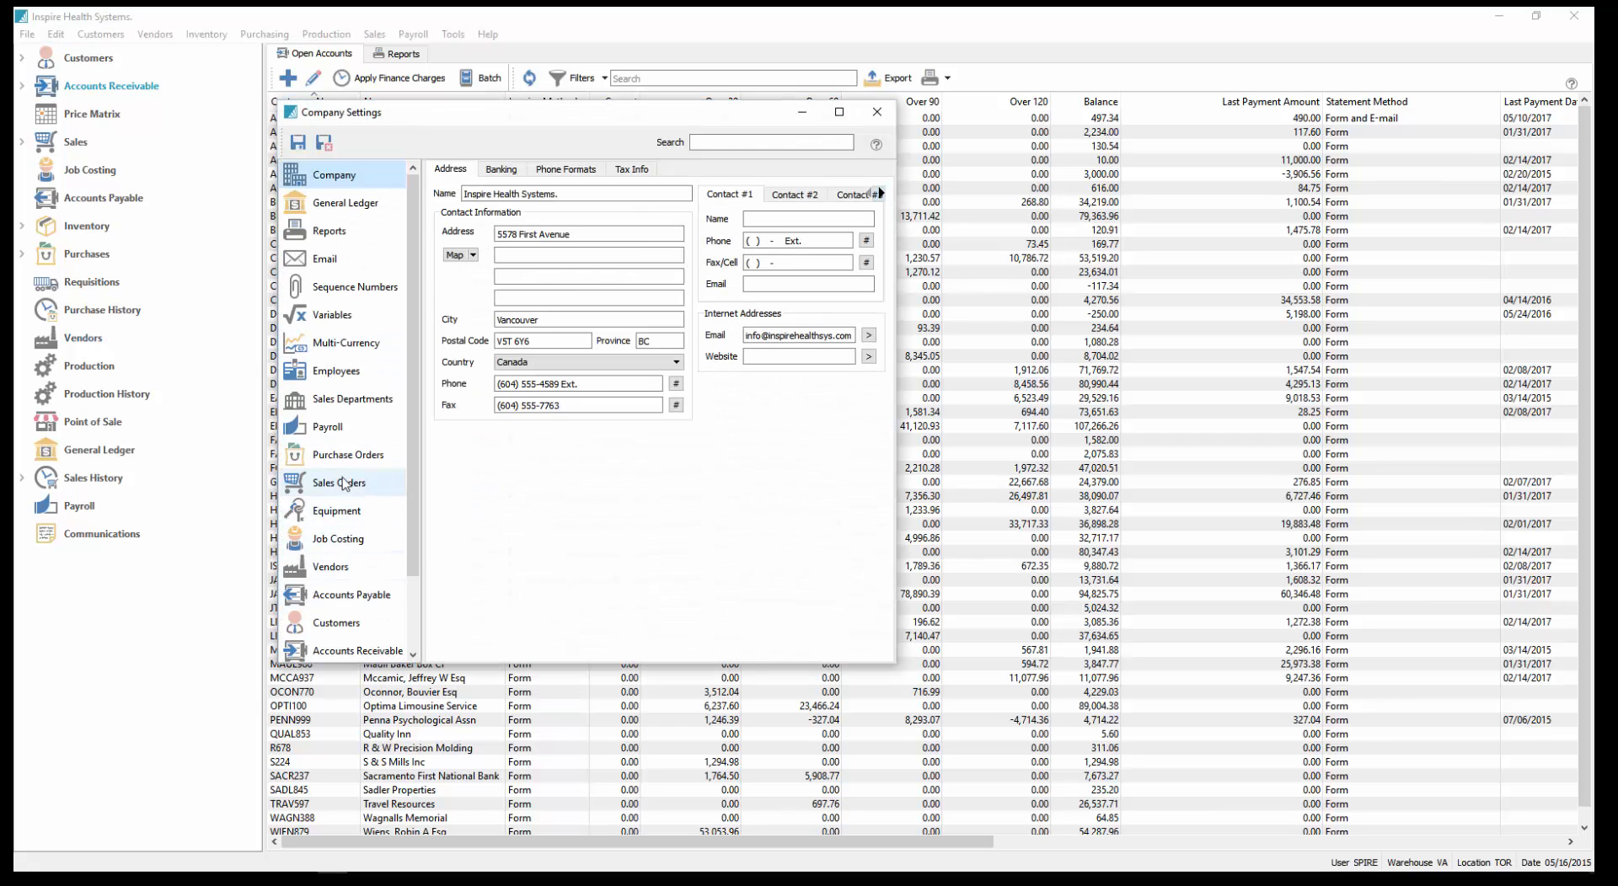
pyautogui.click(343, 483)
pyautogui.click(715, 182)
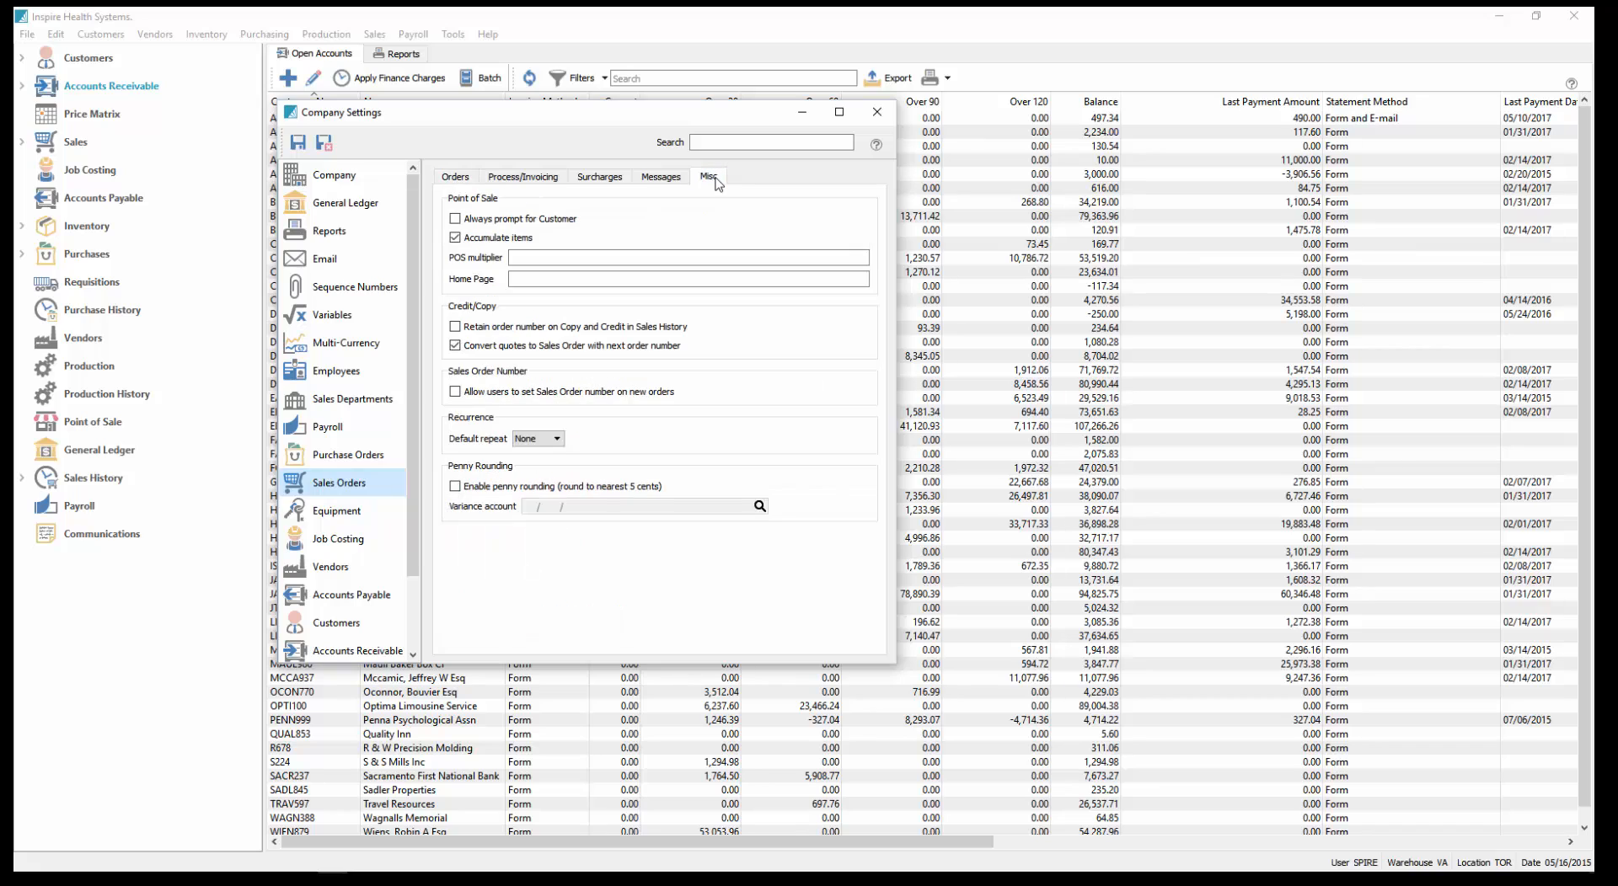
pyautogui.click(459, 488)
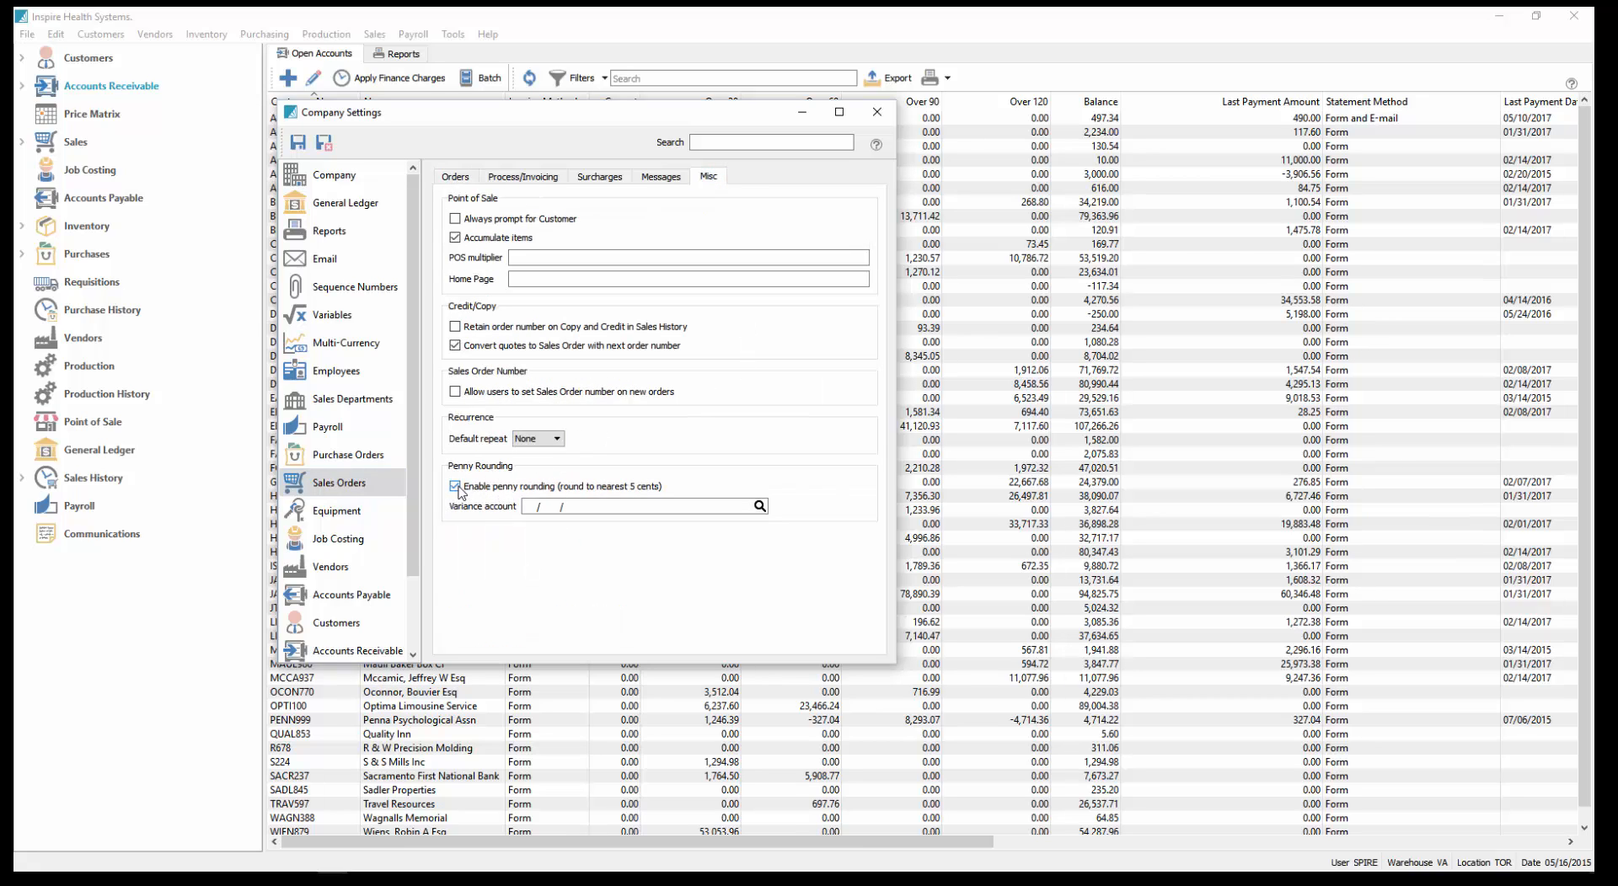
# Step: Assign Gain or Loss on Penny Rounding as the rounding variance account and save the company settings
pyautogui.click(759, 506)
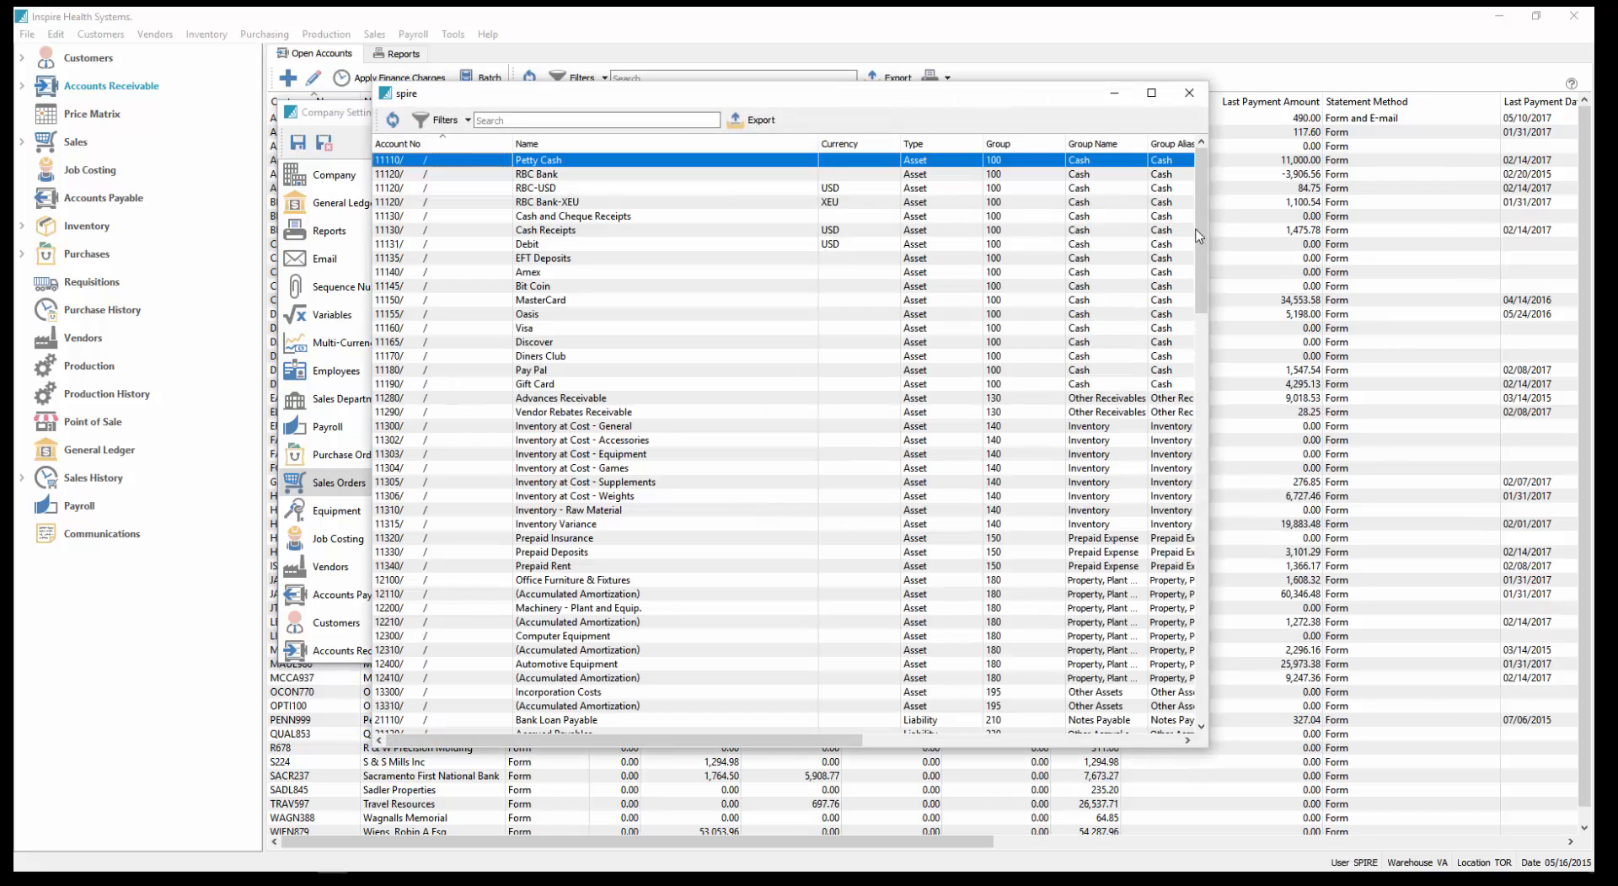
pyautogui.moveTo(1195, 261); pyautogui.dragTo(1199, 640)
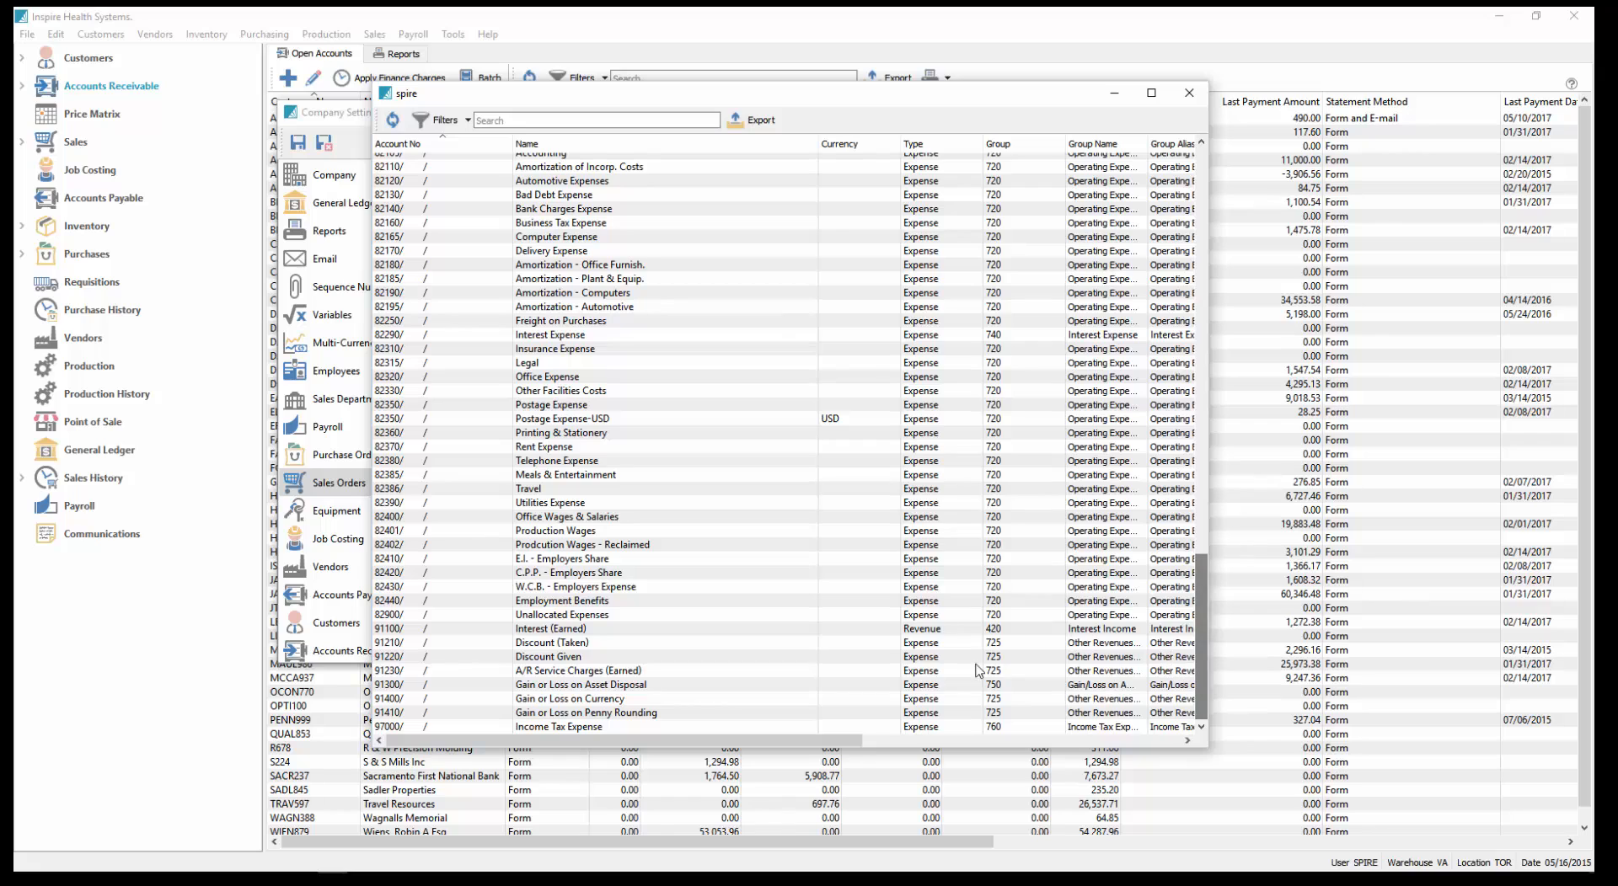
pyautogui.click(546, 716)
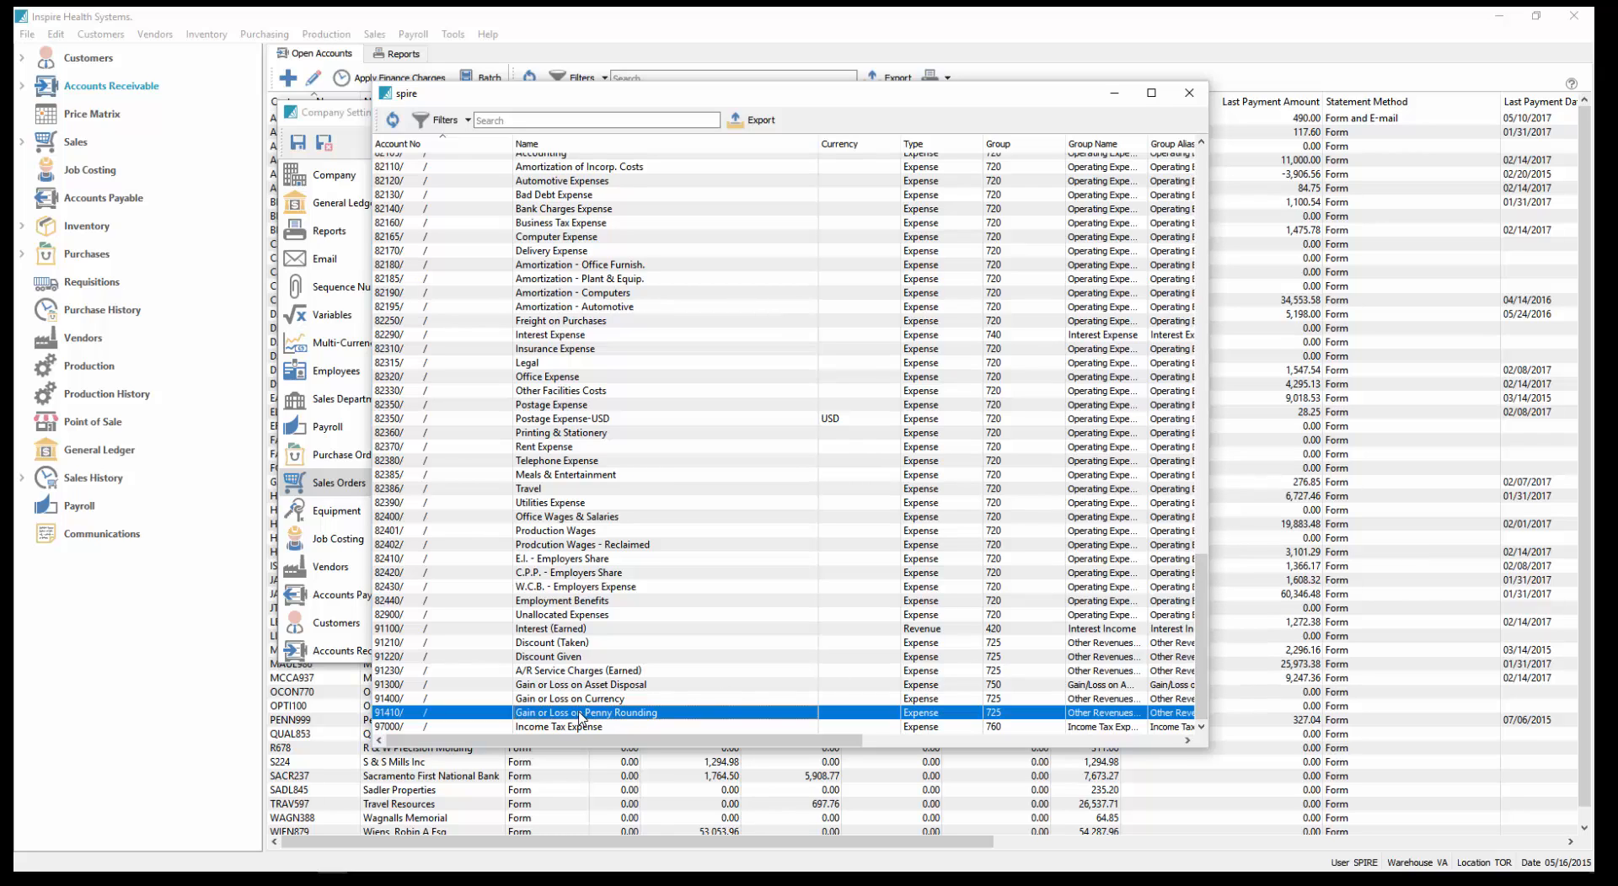
pyautogui.doubleClick(572, 719)
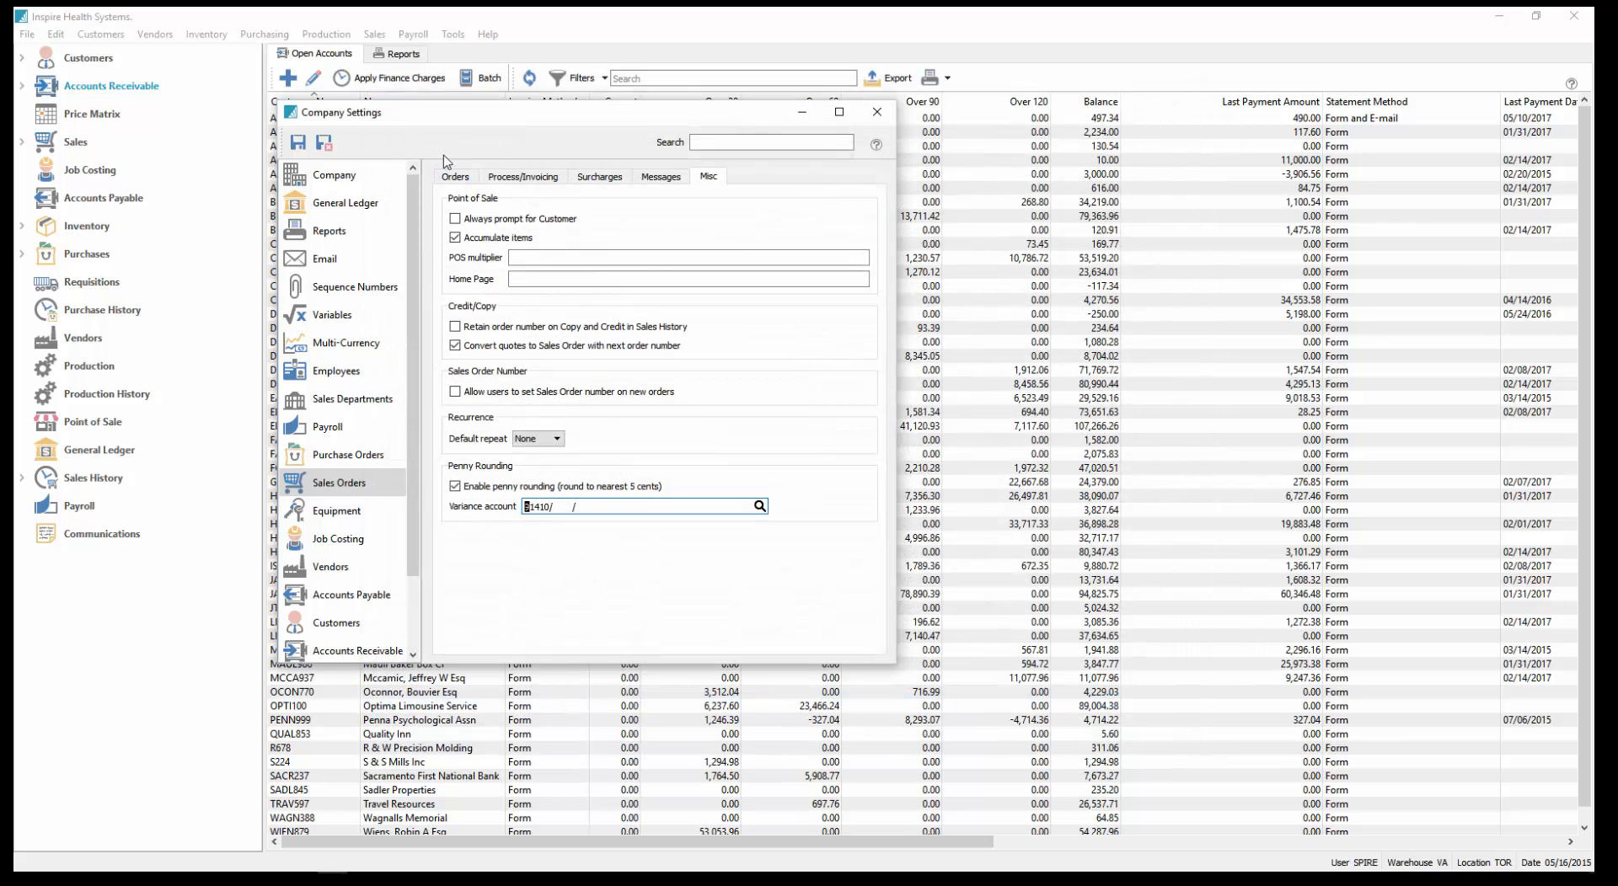
pyautogui.click(326, 144)
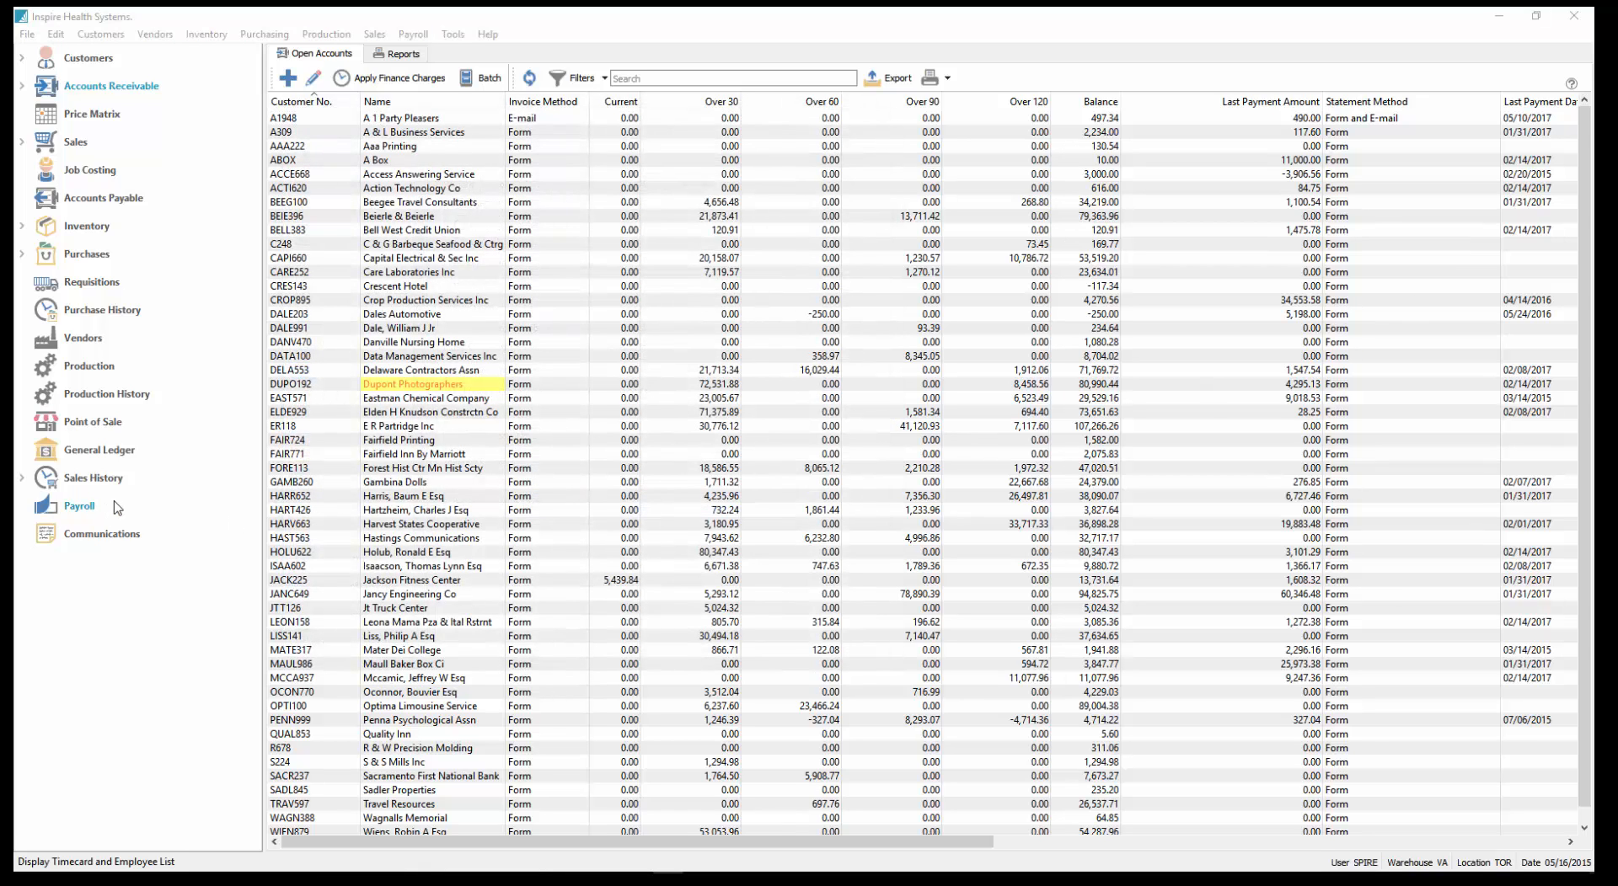
# Step: Start a cash sale in Point of Sale and add the part LABOR
pyautogui.click(93, 422)
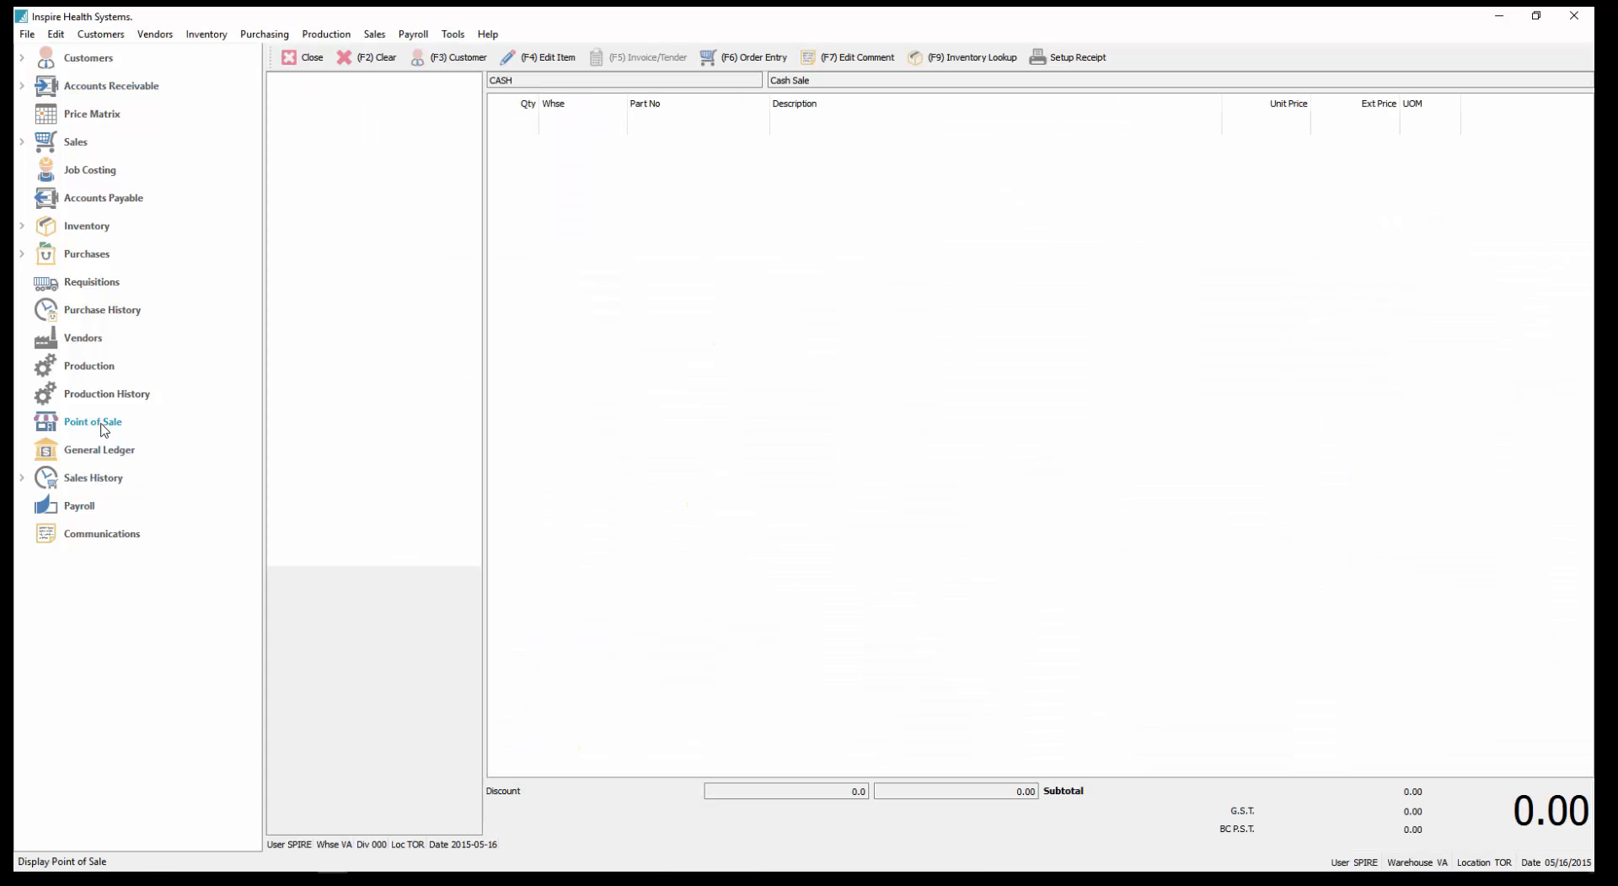
pyautogui.click(606, 129)
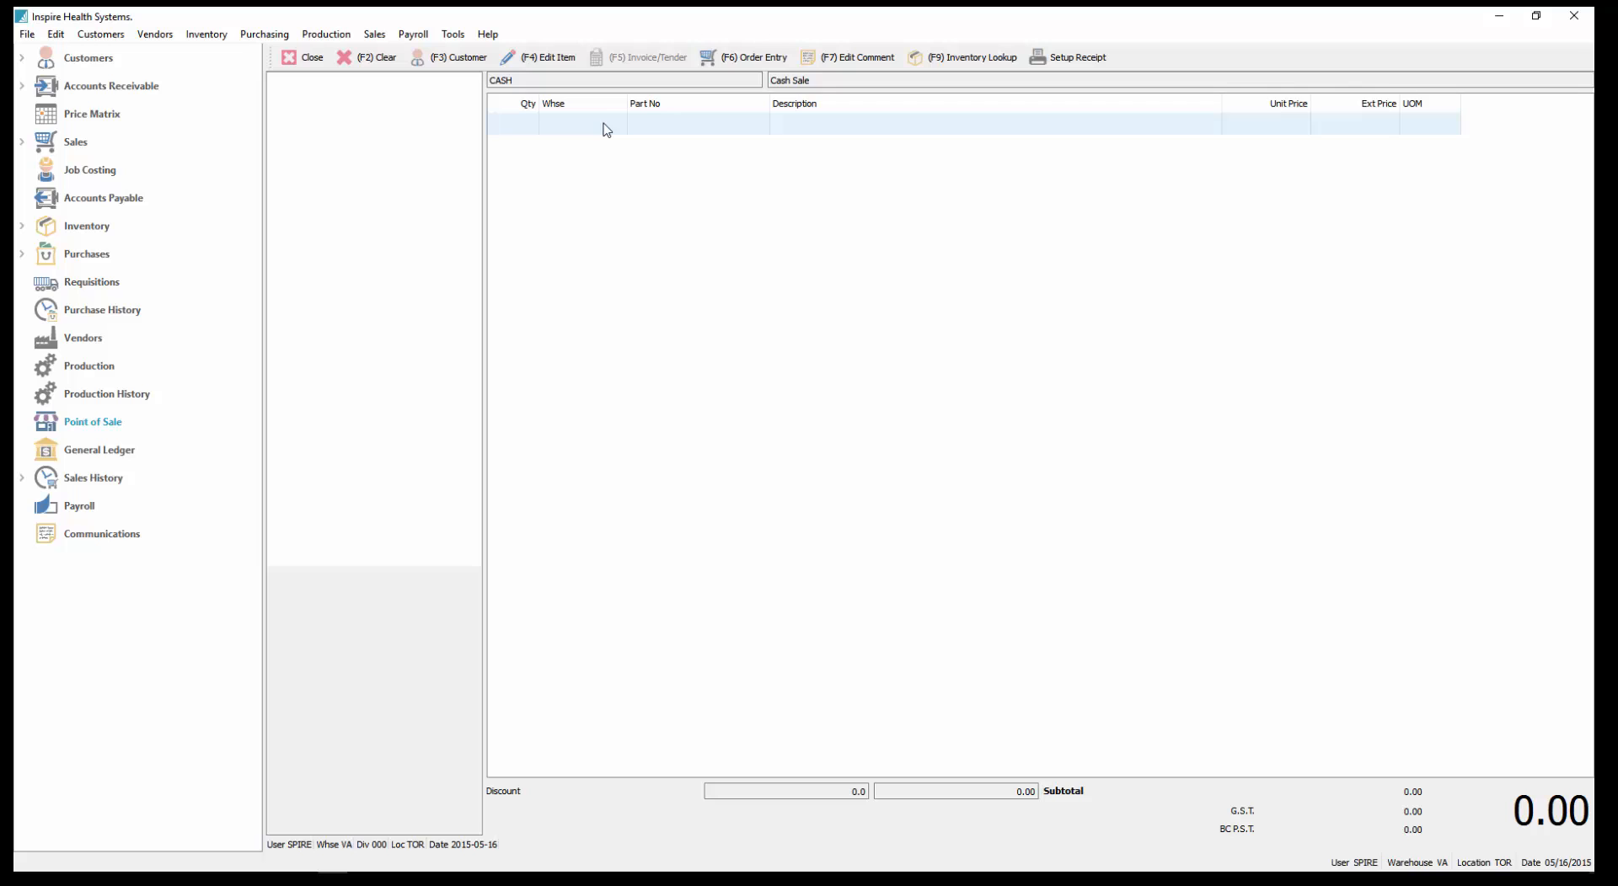
pyautogui.write('LABOR')
pyautogui.press('Return')
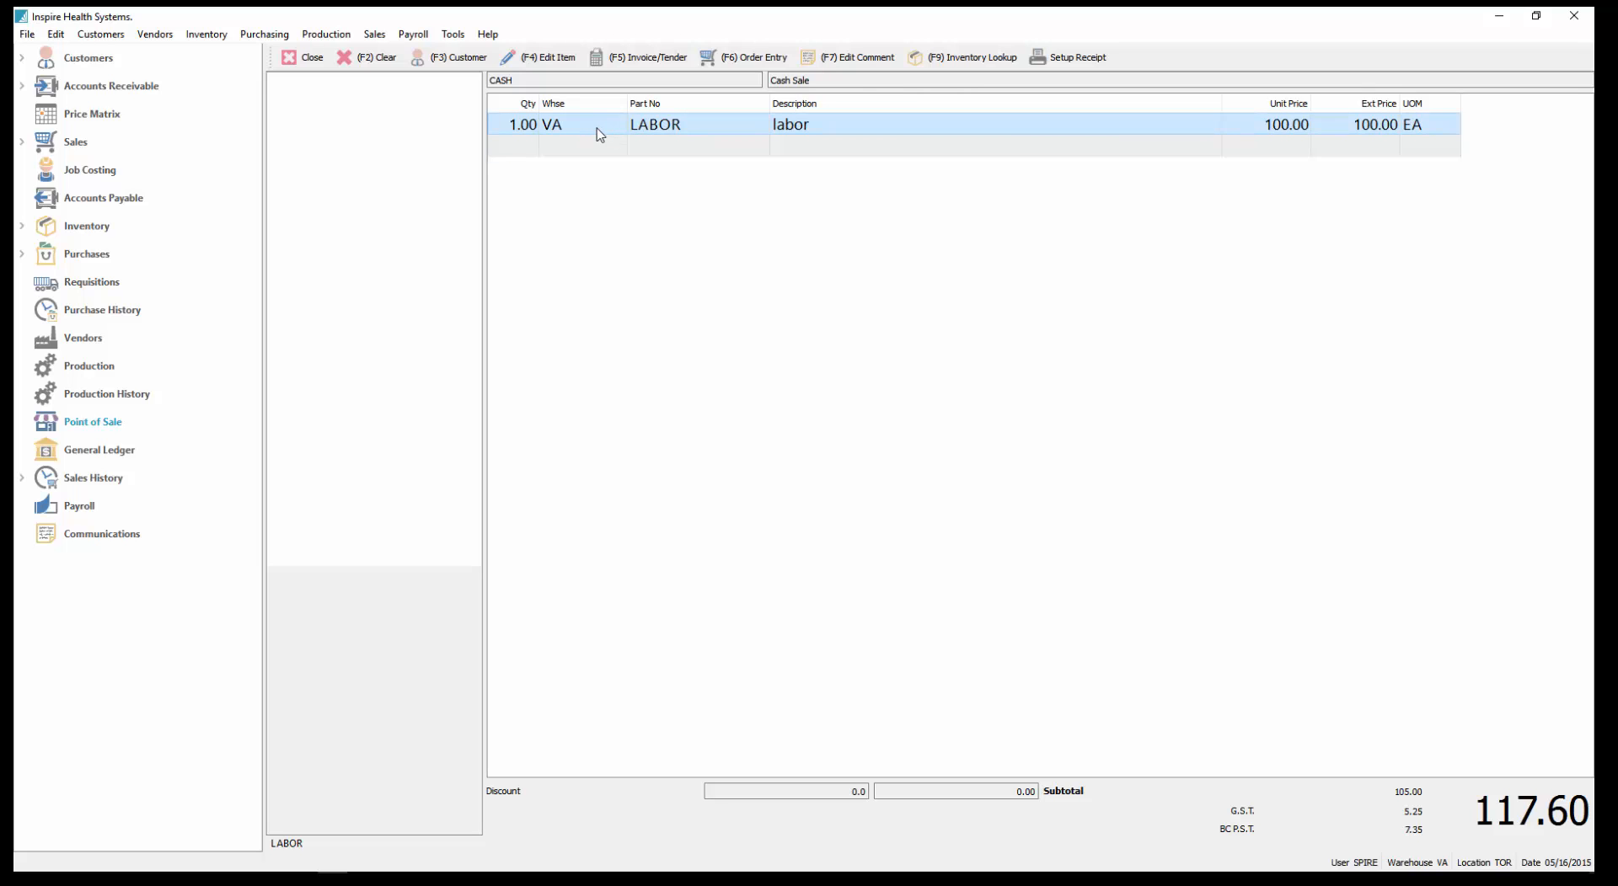
# Step: Set the unit price of the LABOR sale line to 99.55
pyautogui.doubleClick(596, 128)
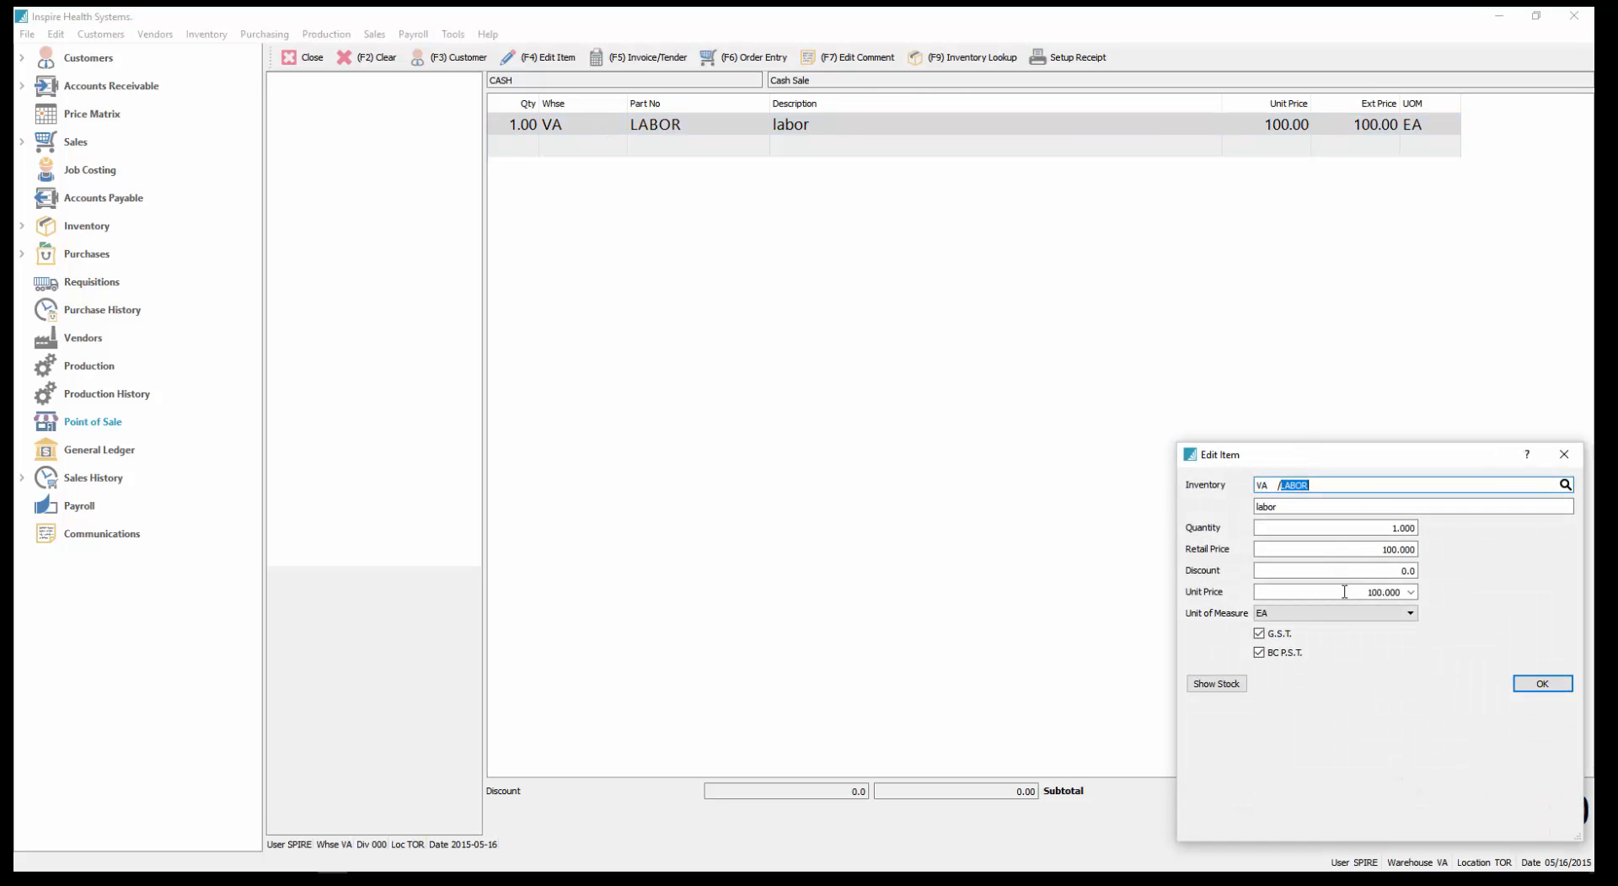
pyautogui.click(1333, 596)
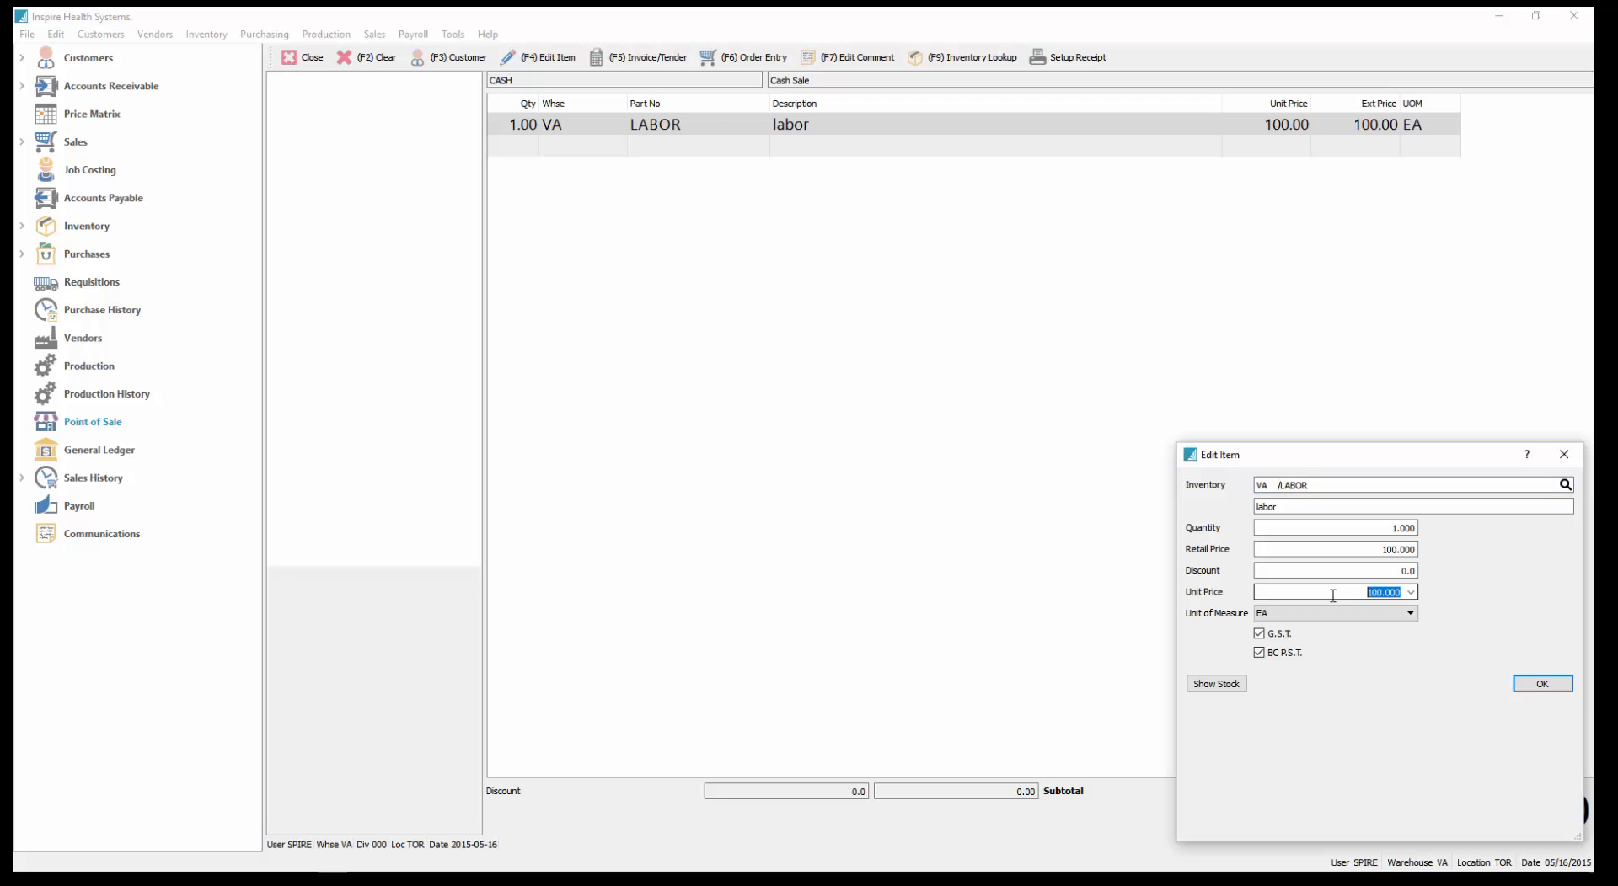
pyautogui.write('99.55')
pyautogui.press('Tab')
pyautogui.click(1550, 684)
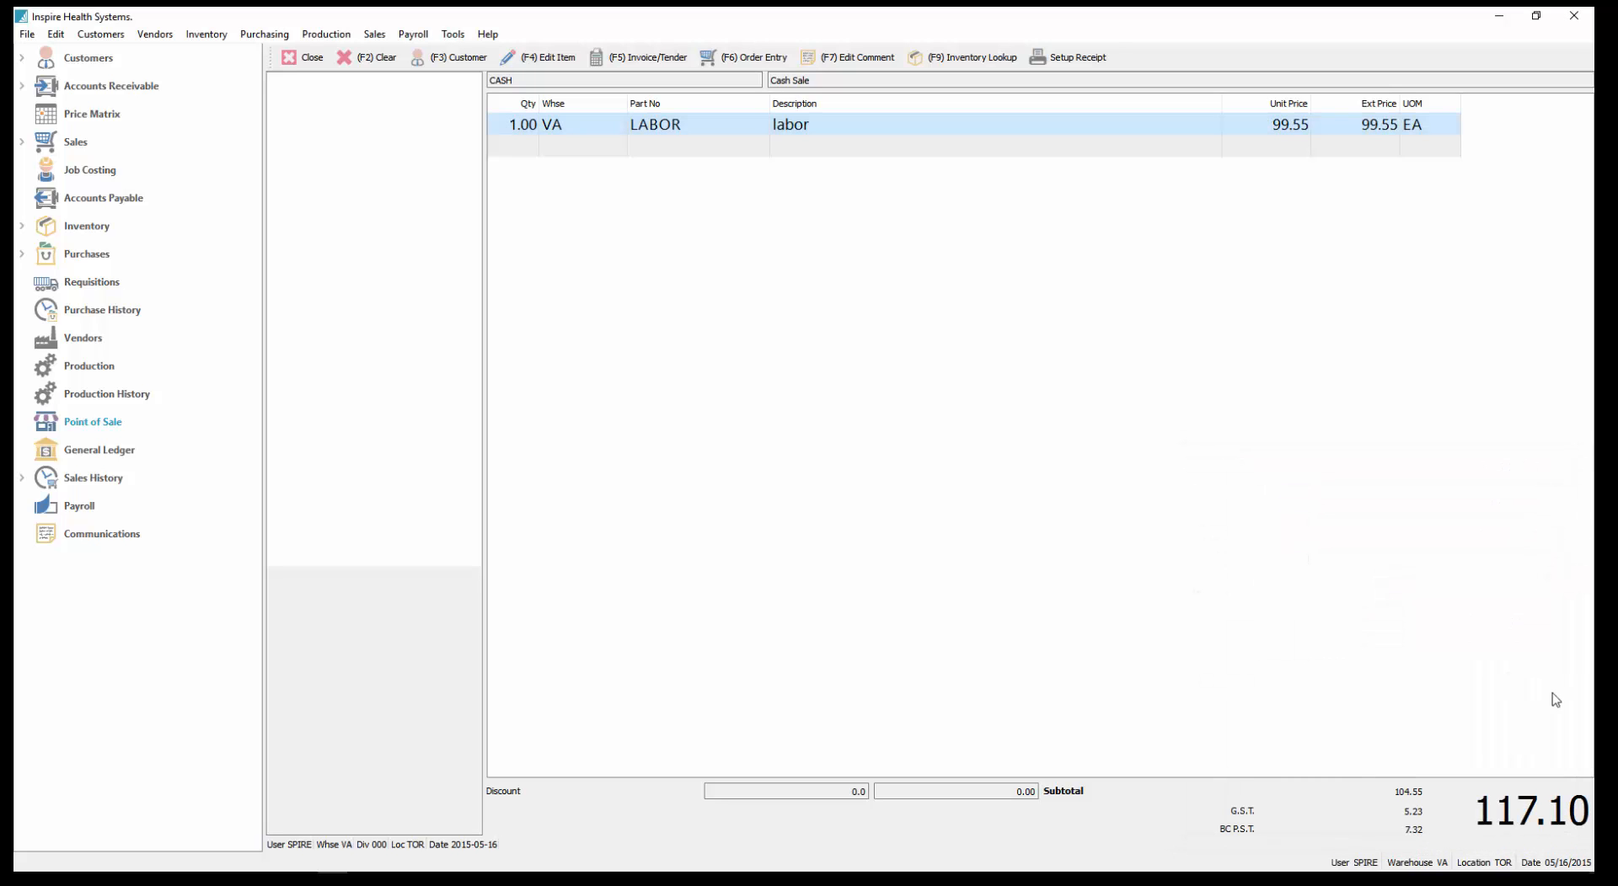
# Step: Change the LABOR line's unit price to 99.58
pyautogui.doubleClick(742, 128)
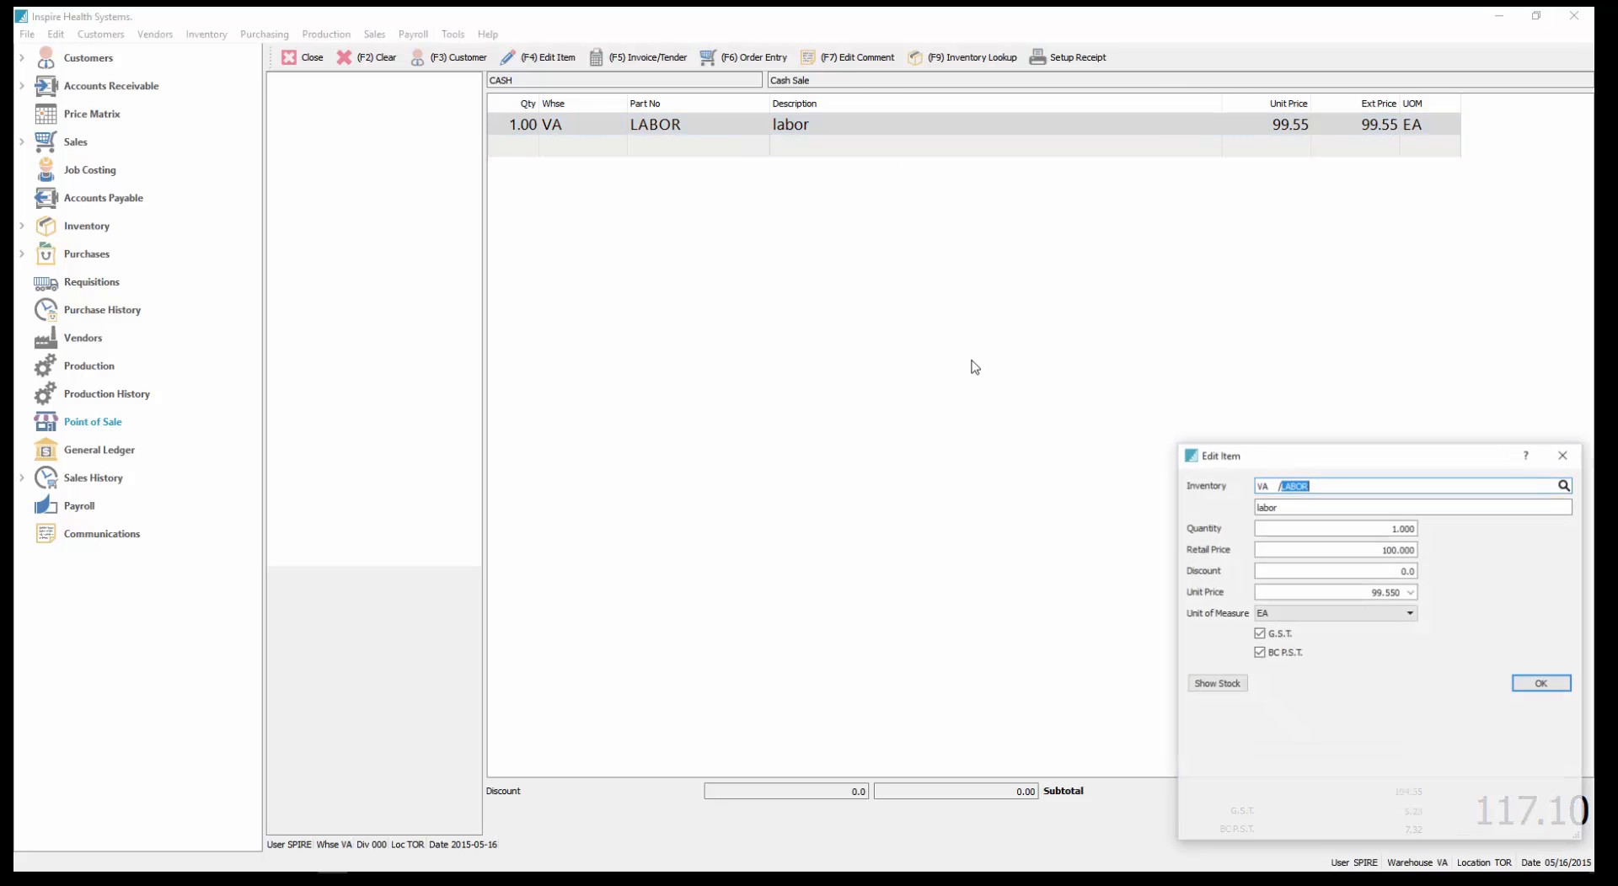
pyautogui.click(1338, 594)
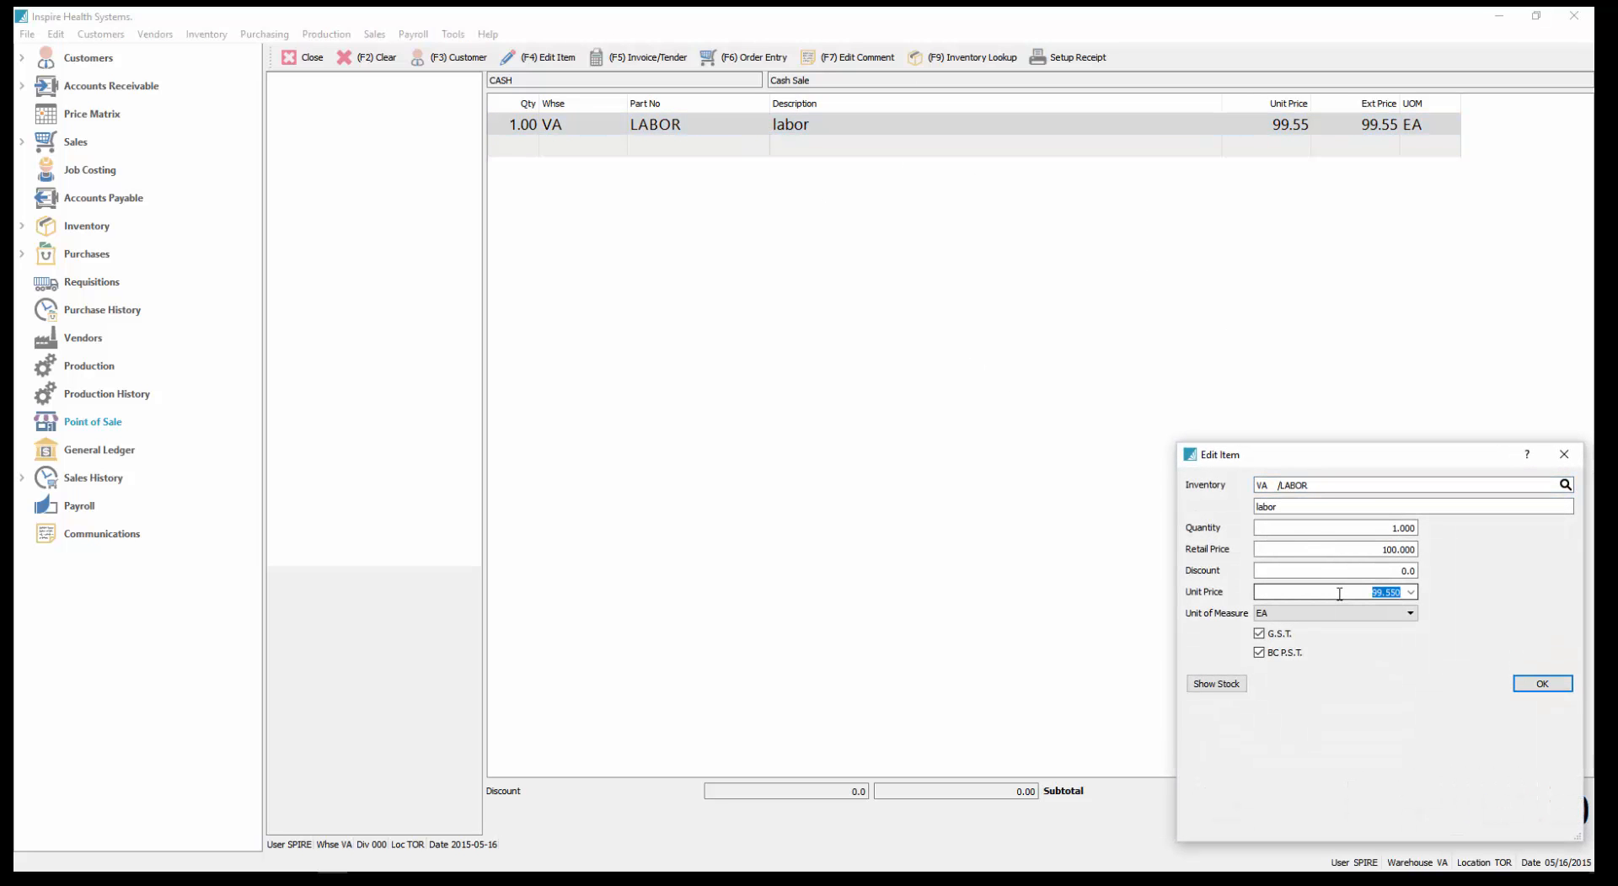
pyautogui.write('58')
pyautogui.press('Tab')
pyautogui.click(1543, 684)
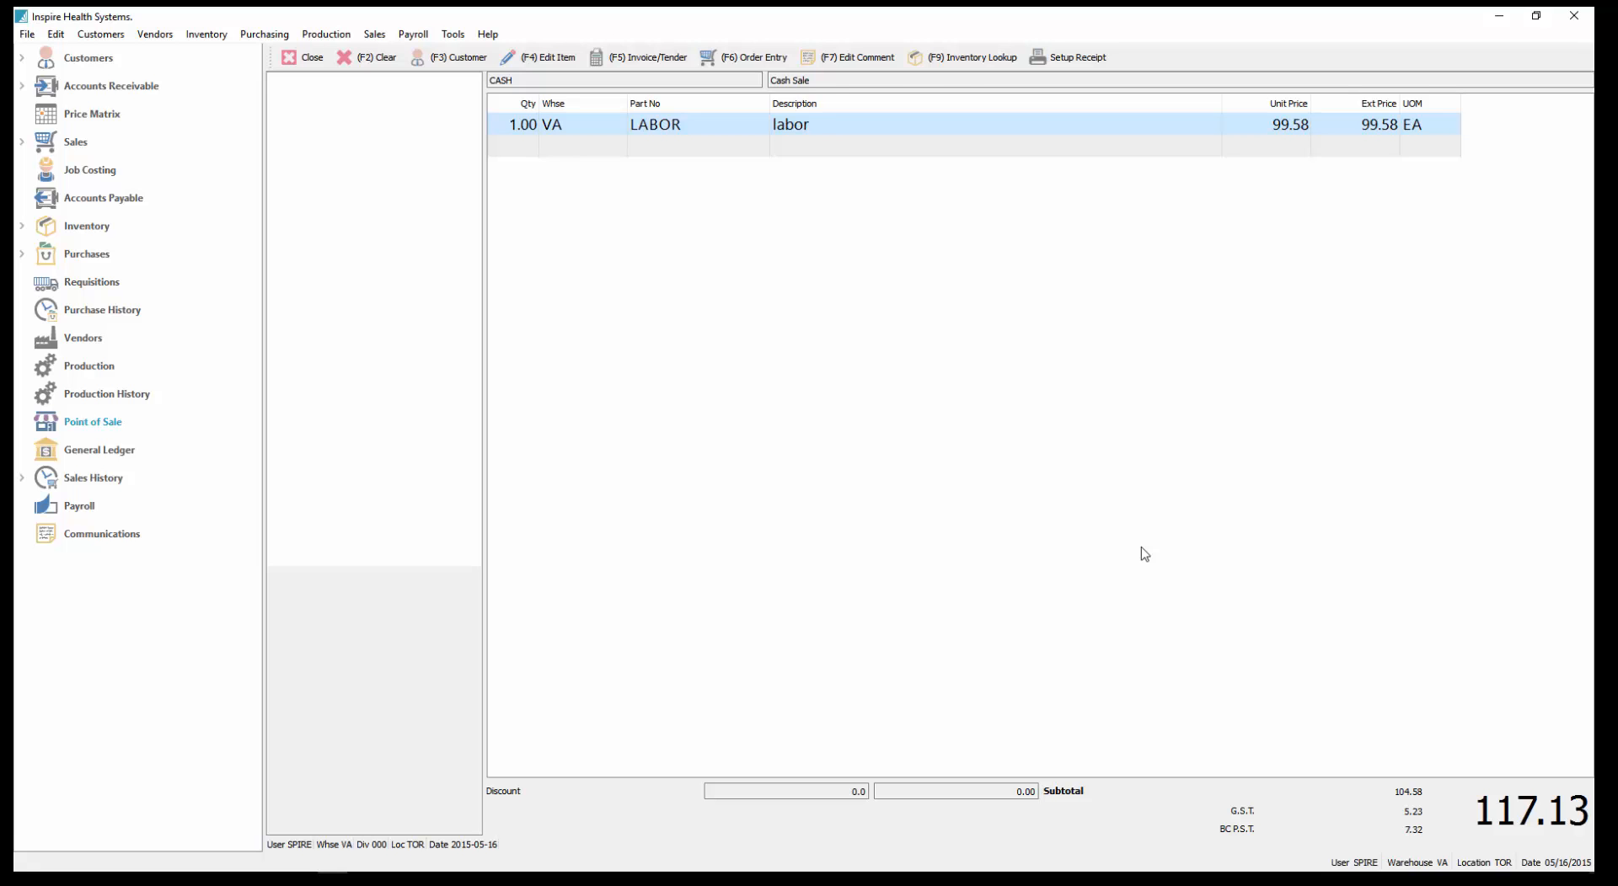
# Step: Pay the sale in cash with 120 tendered and invoice it
pyautogui.press('F5')
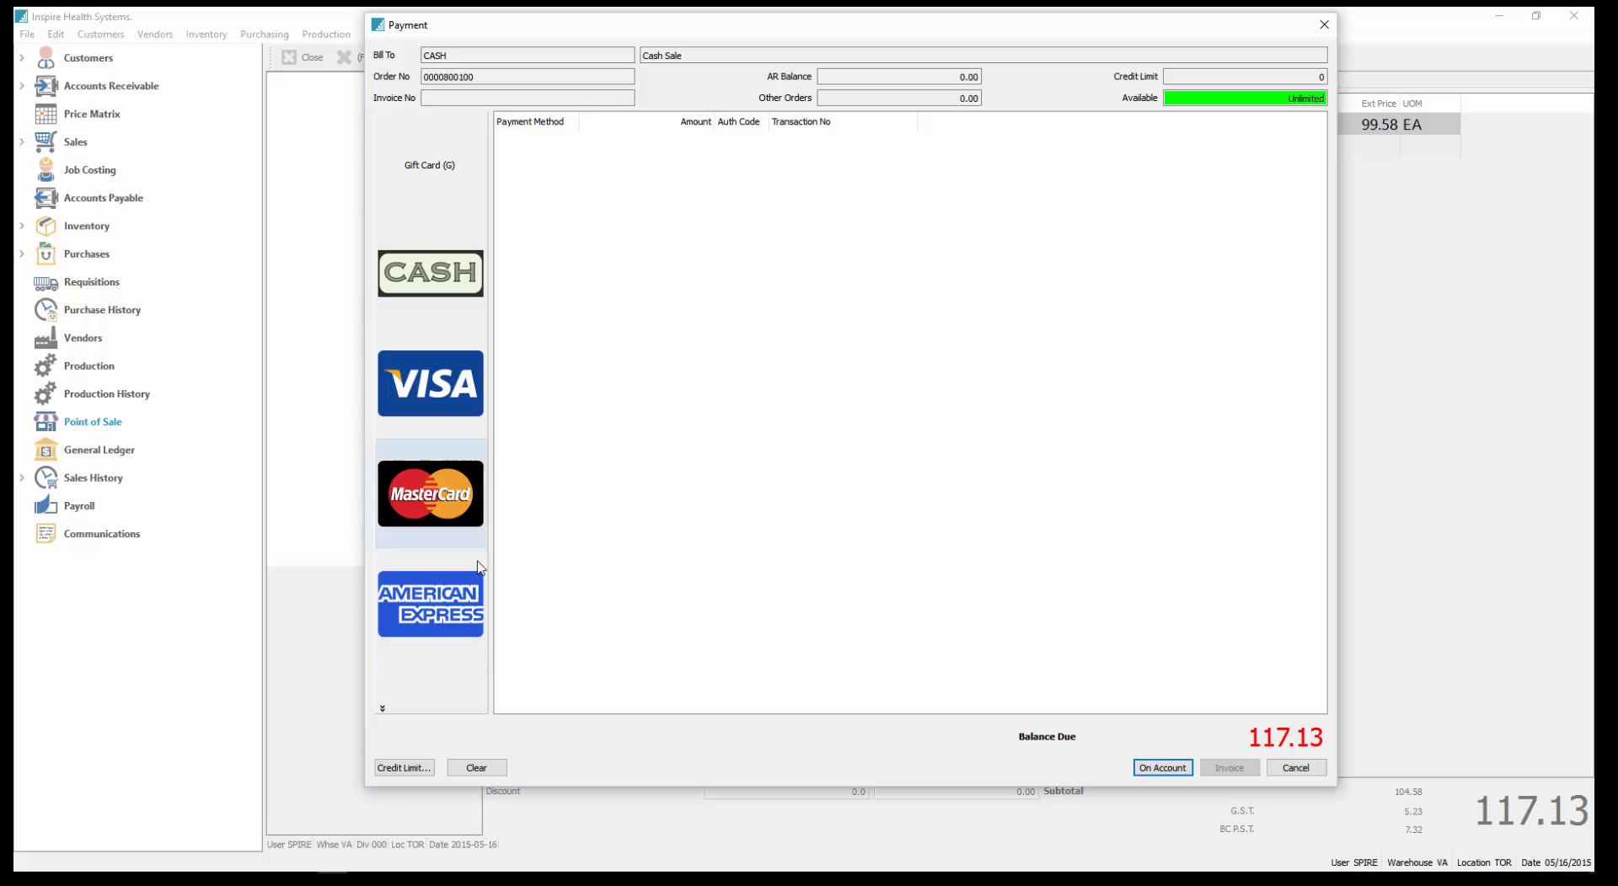
pyautogui.click(444, 284)
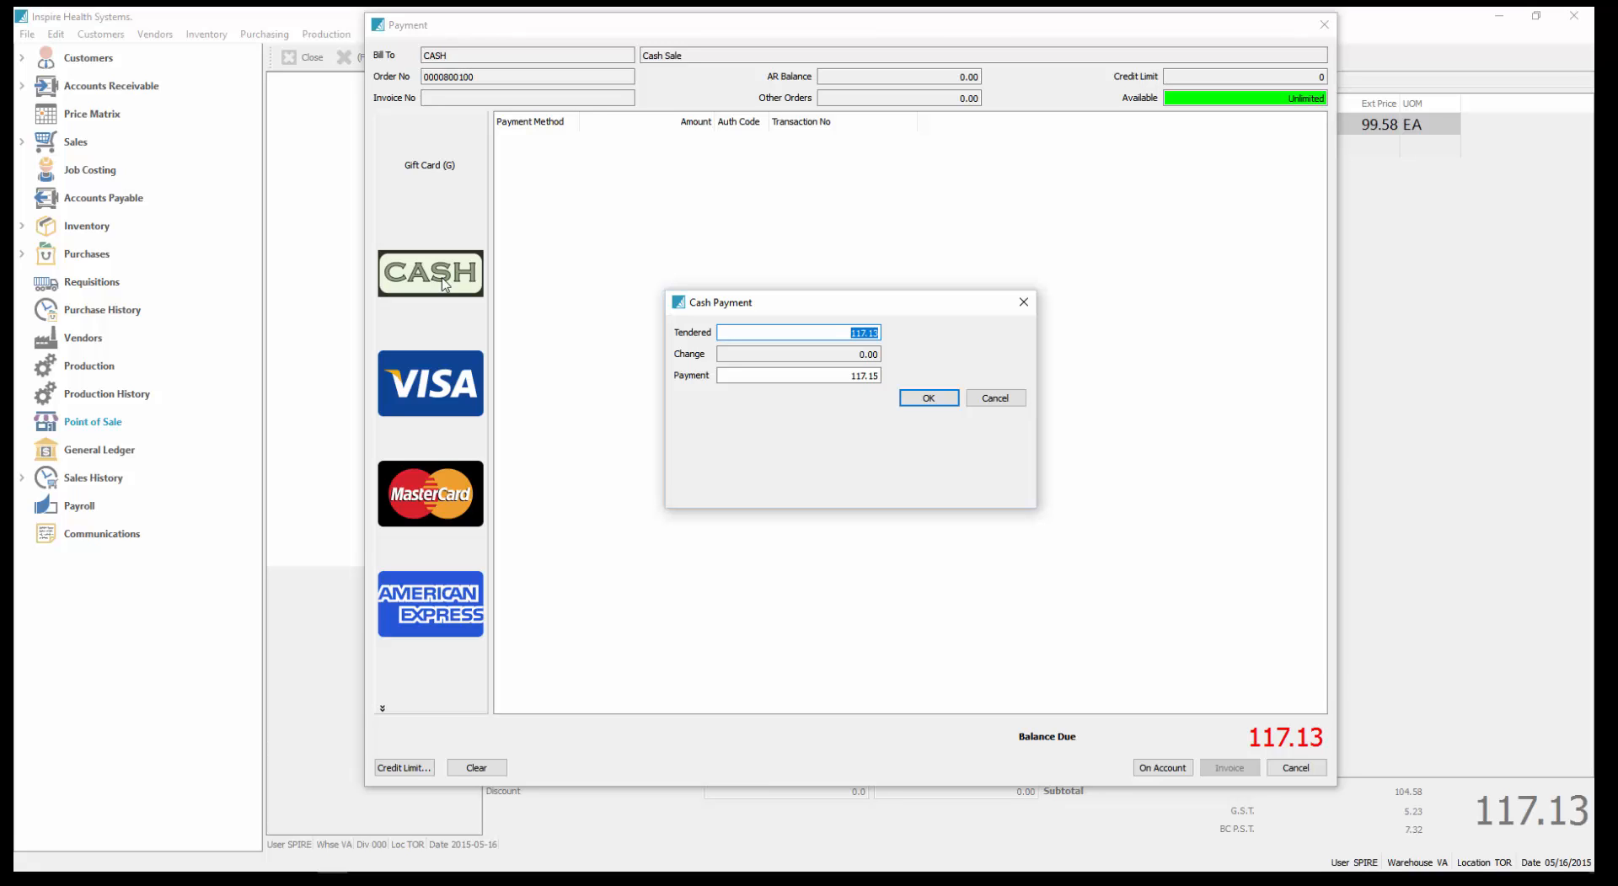
pyautogui.write('120')
pyautogui.press('Tab')
pyautogui.click(927, 401)
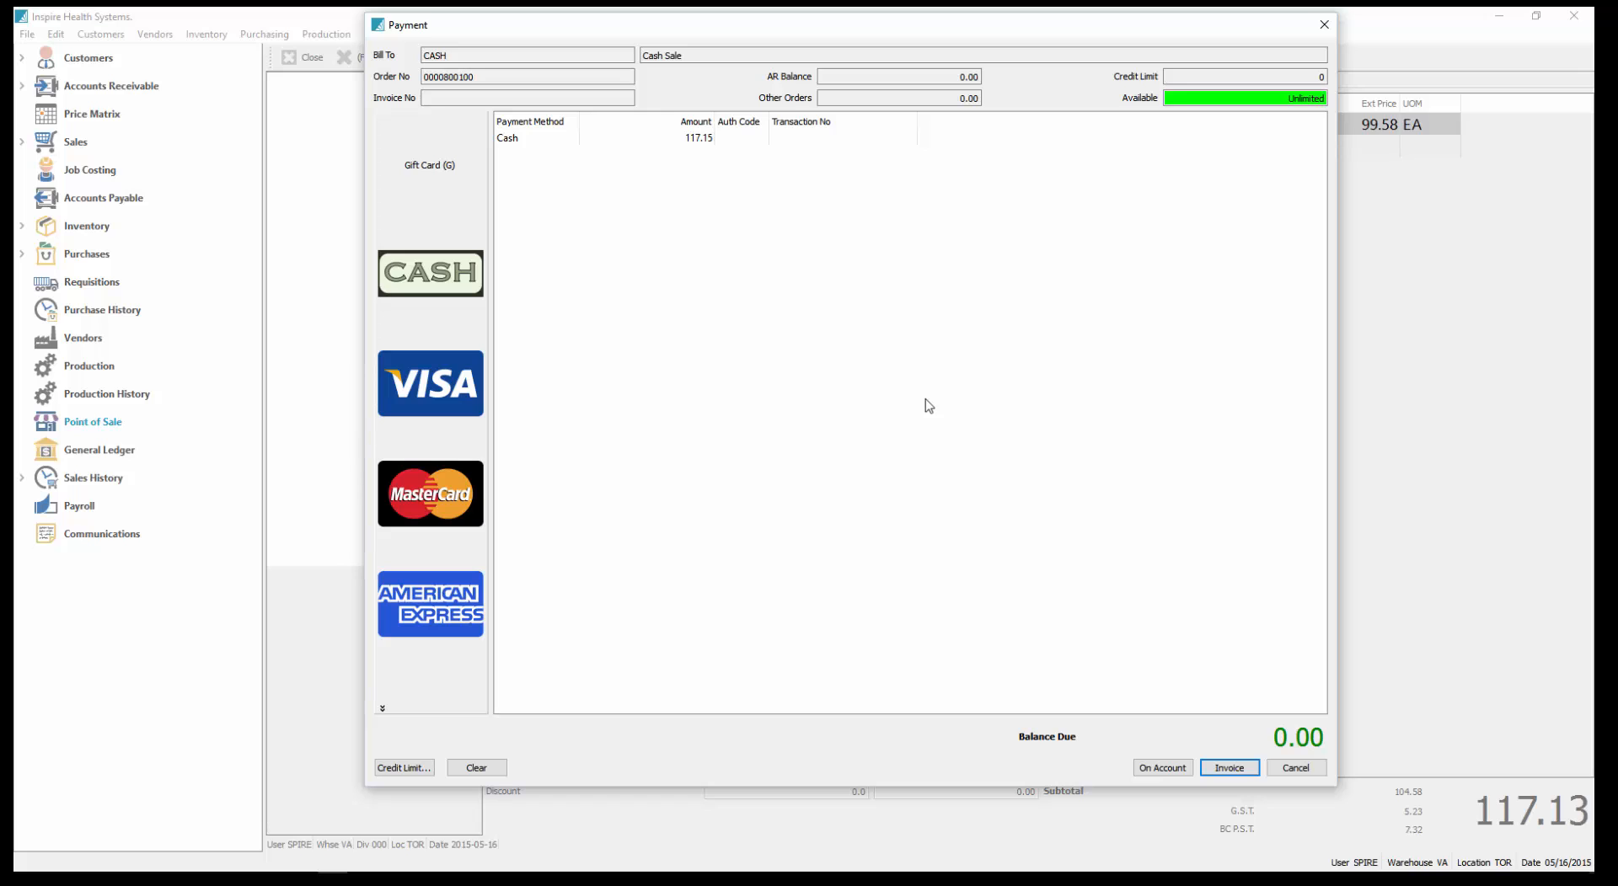
pyautogui.click(1229, 767)
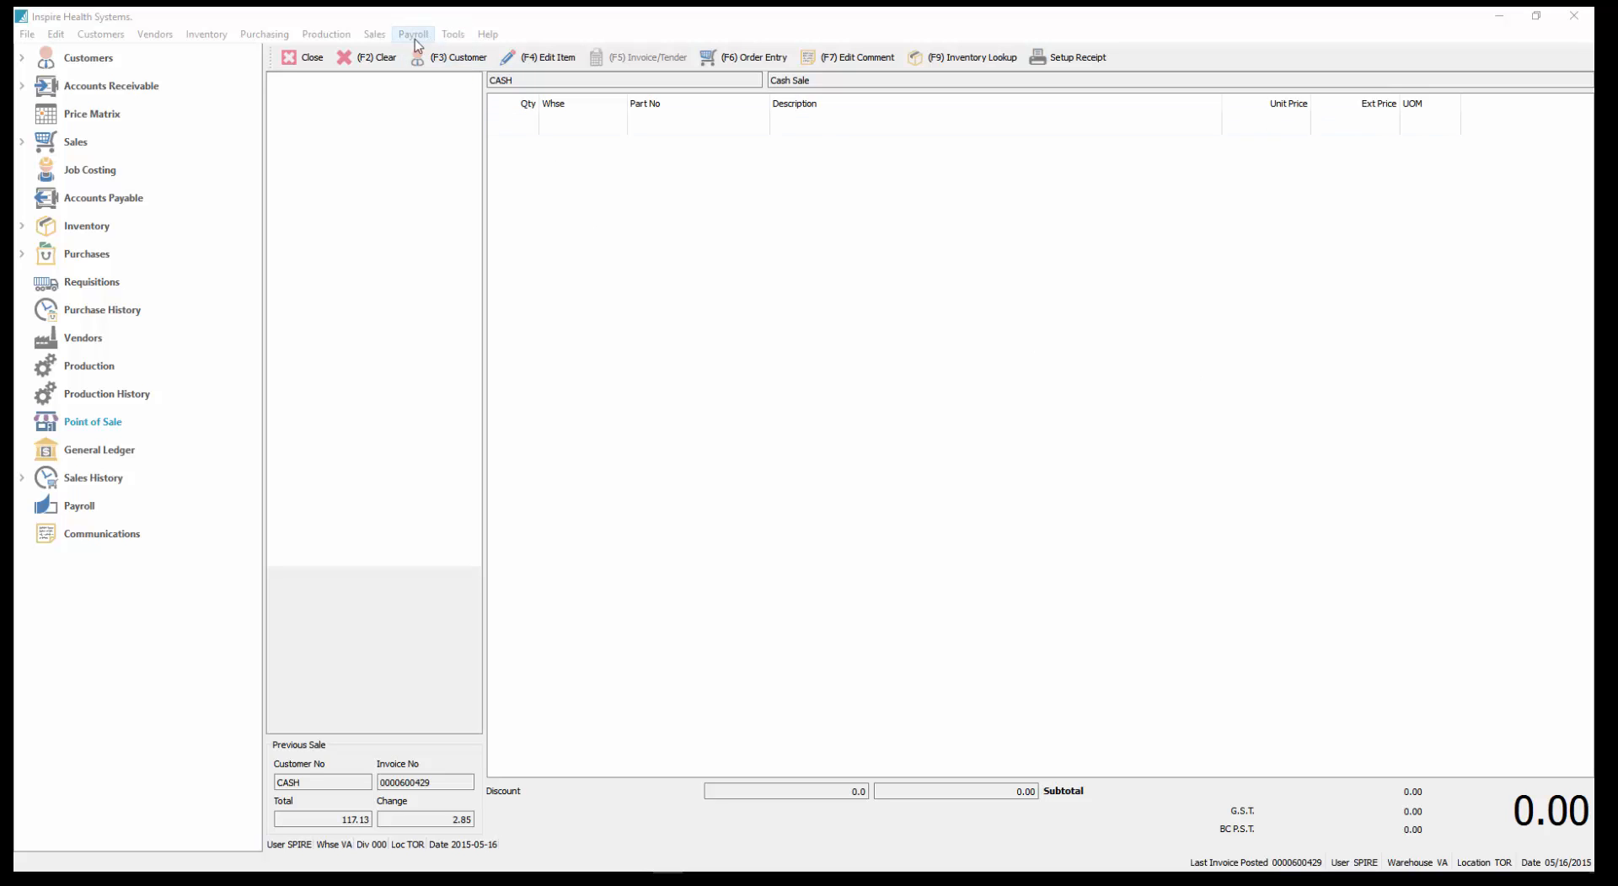
# Step: Open the STORE 33 cash-out from the Cash Out Reports list to view its coin, bill and other payment counts
pyautogui.click(376, 35)
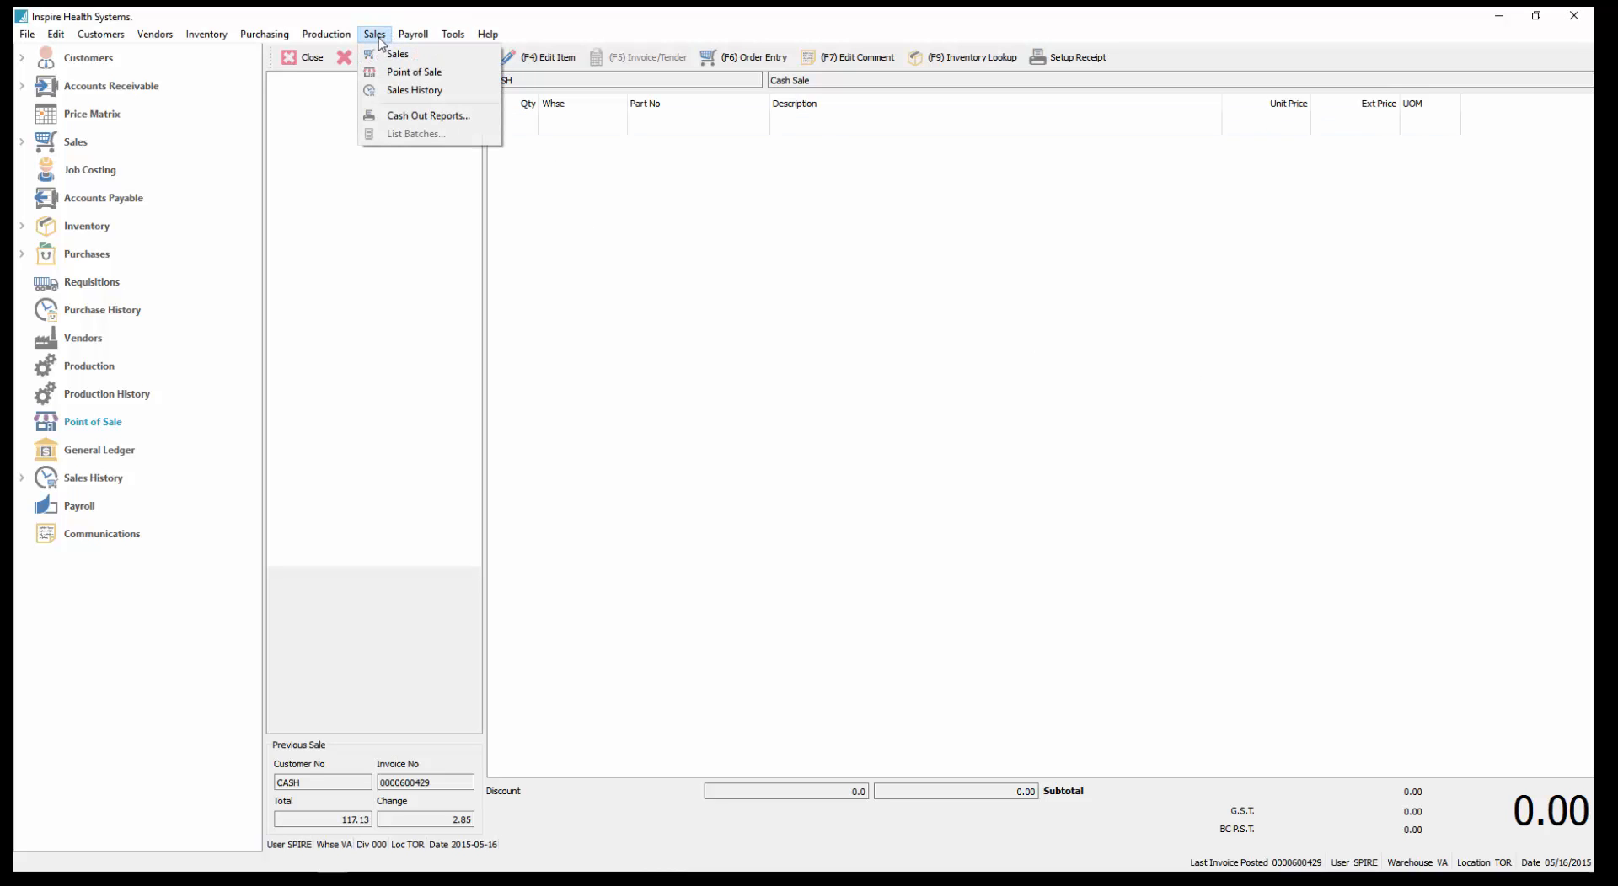
pyautogui.click(419, 121)
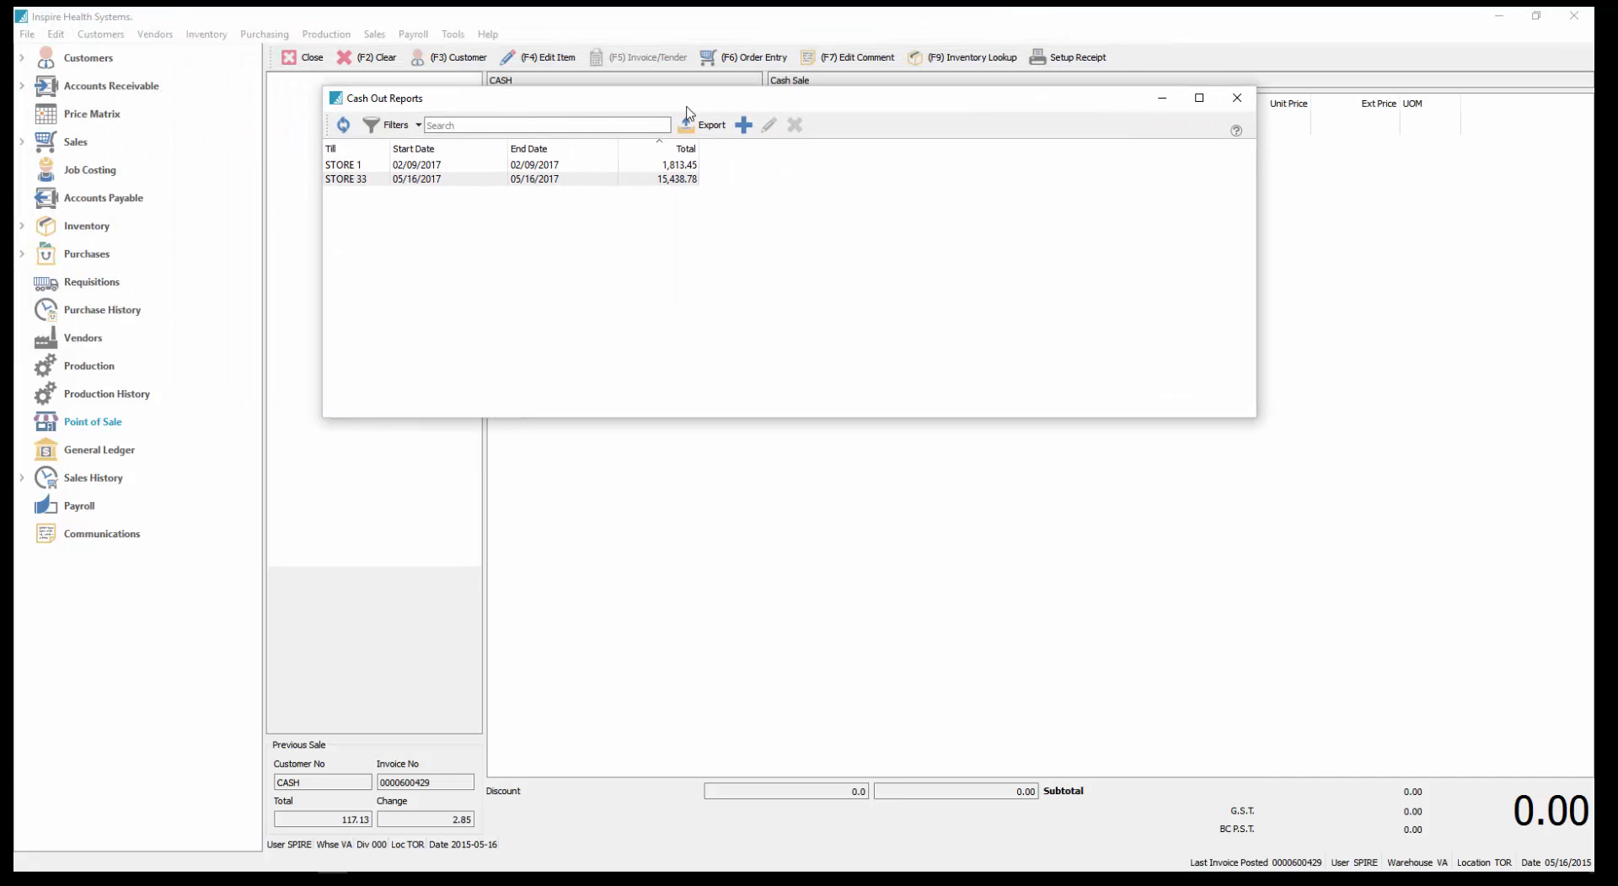
pyautogui.click(544, 180)
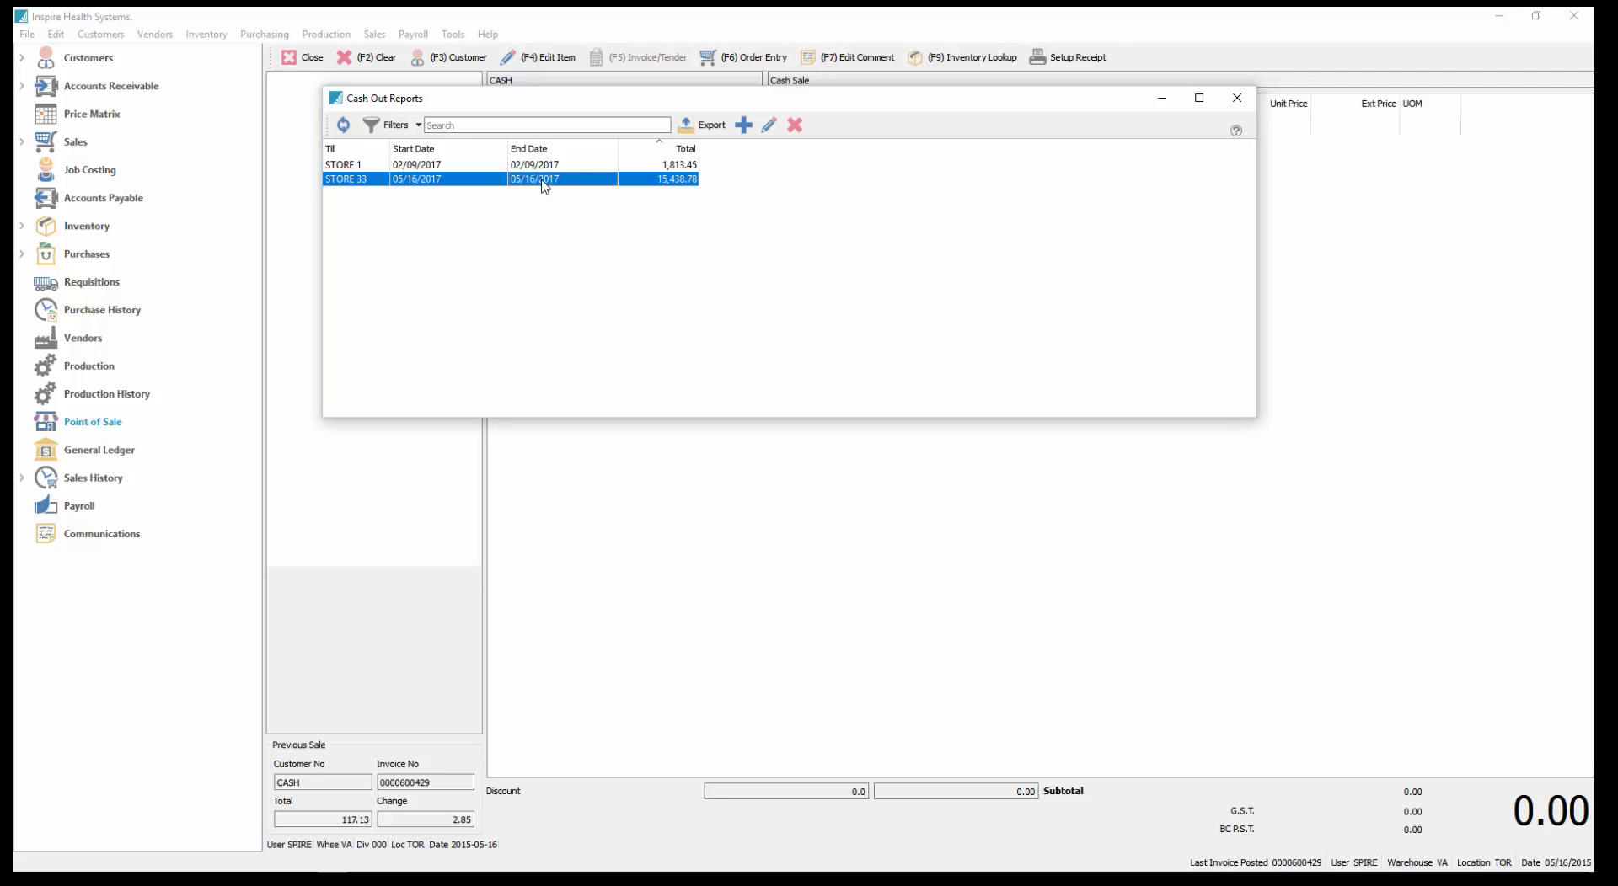
pyautogui.doubleClick(544, 181)
pyautogui.moveTo(1086, 162); pyautogui.dragTo(735, 137)
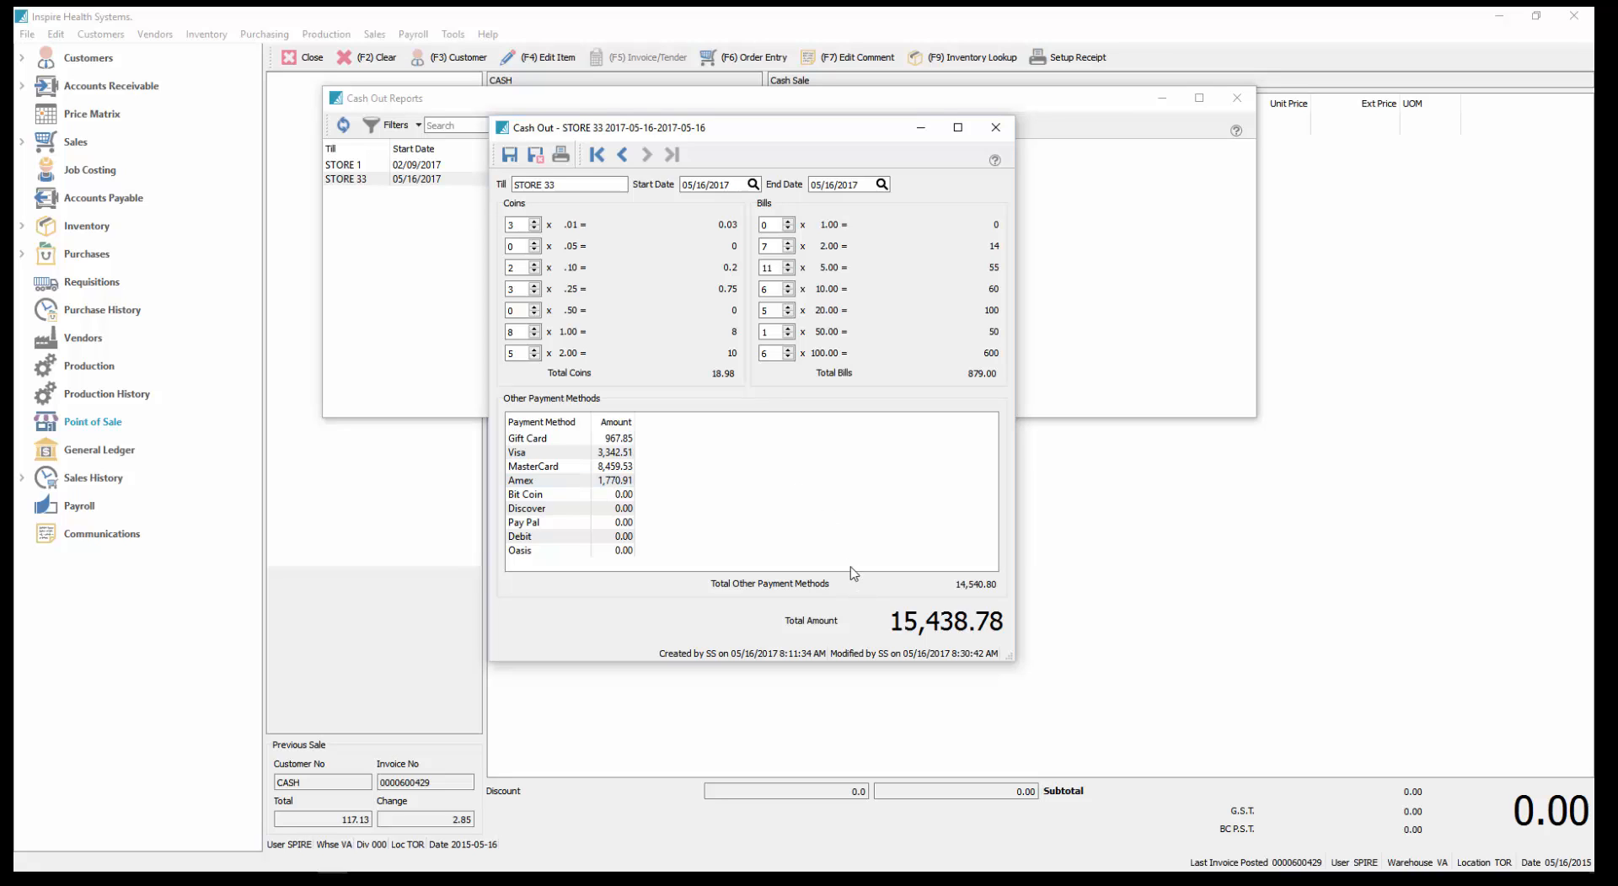
# Step: Preview the Cash Balance and Cash Balance Details reports for the STORE 33 cash-out and enlarge the report viewer
pyautogui.click(561, 157)
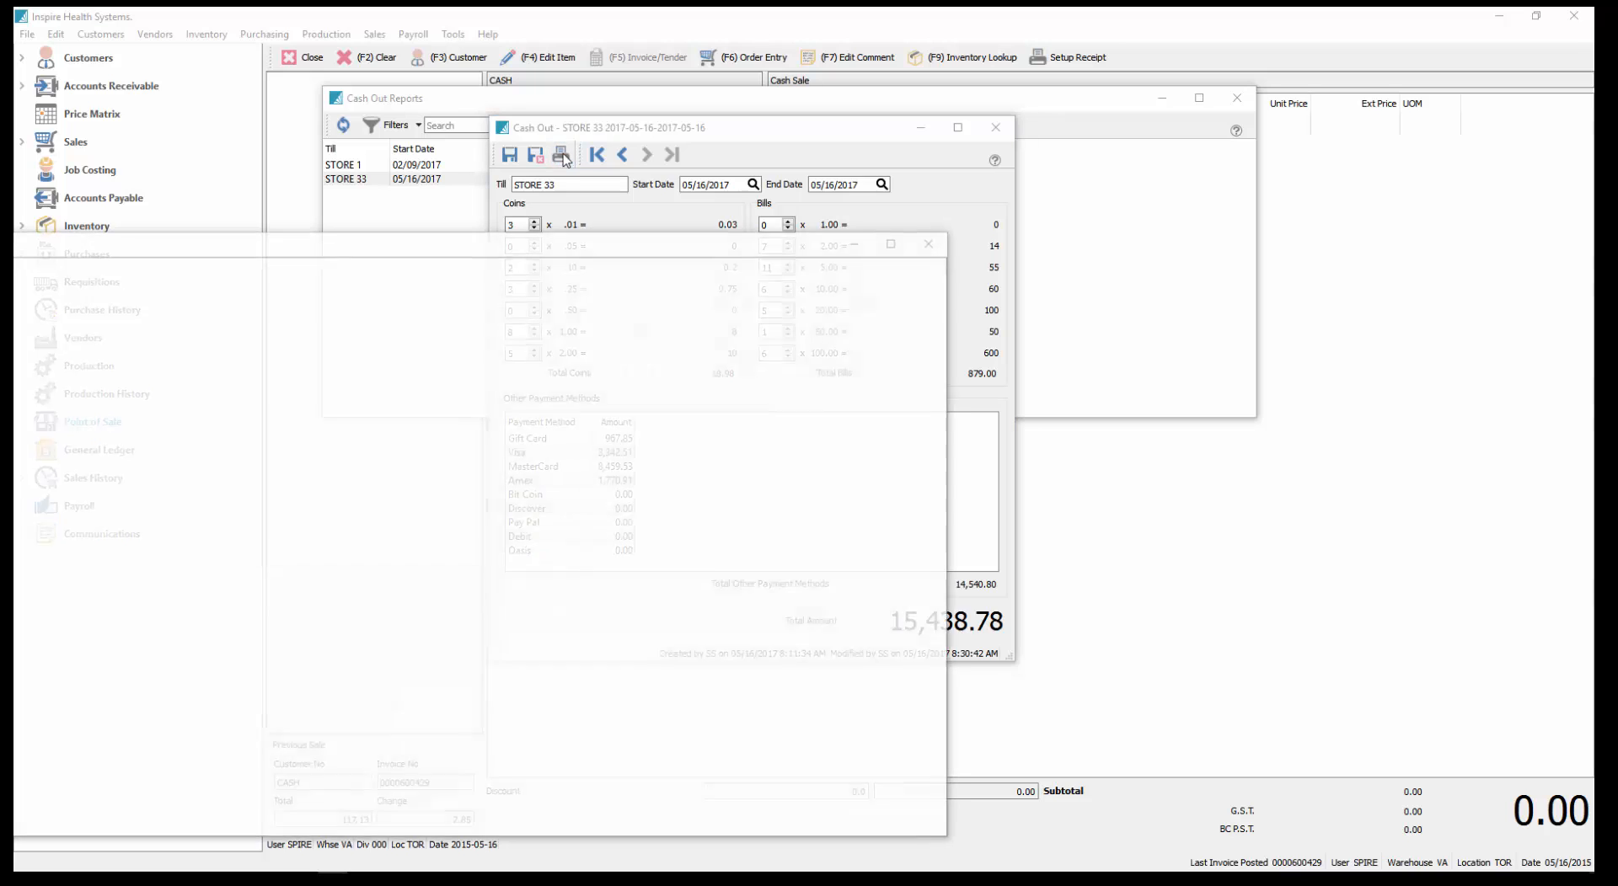
pyautogui.click(931, 246)
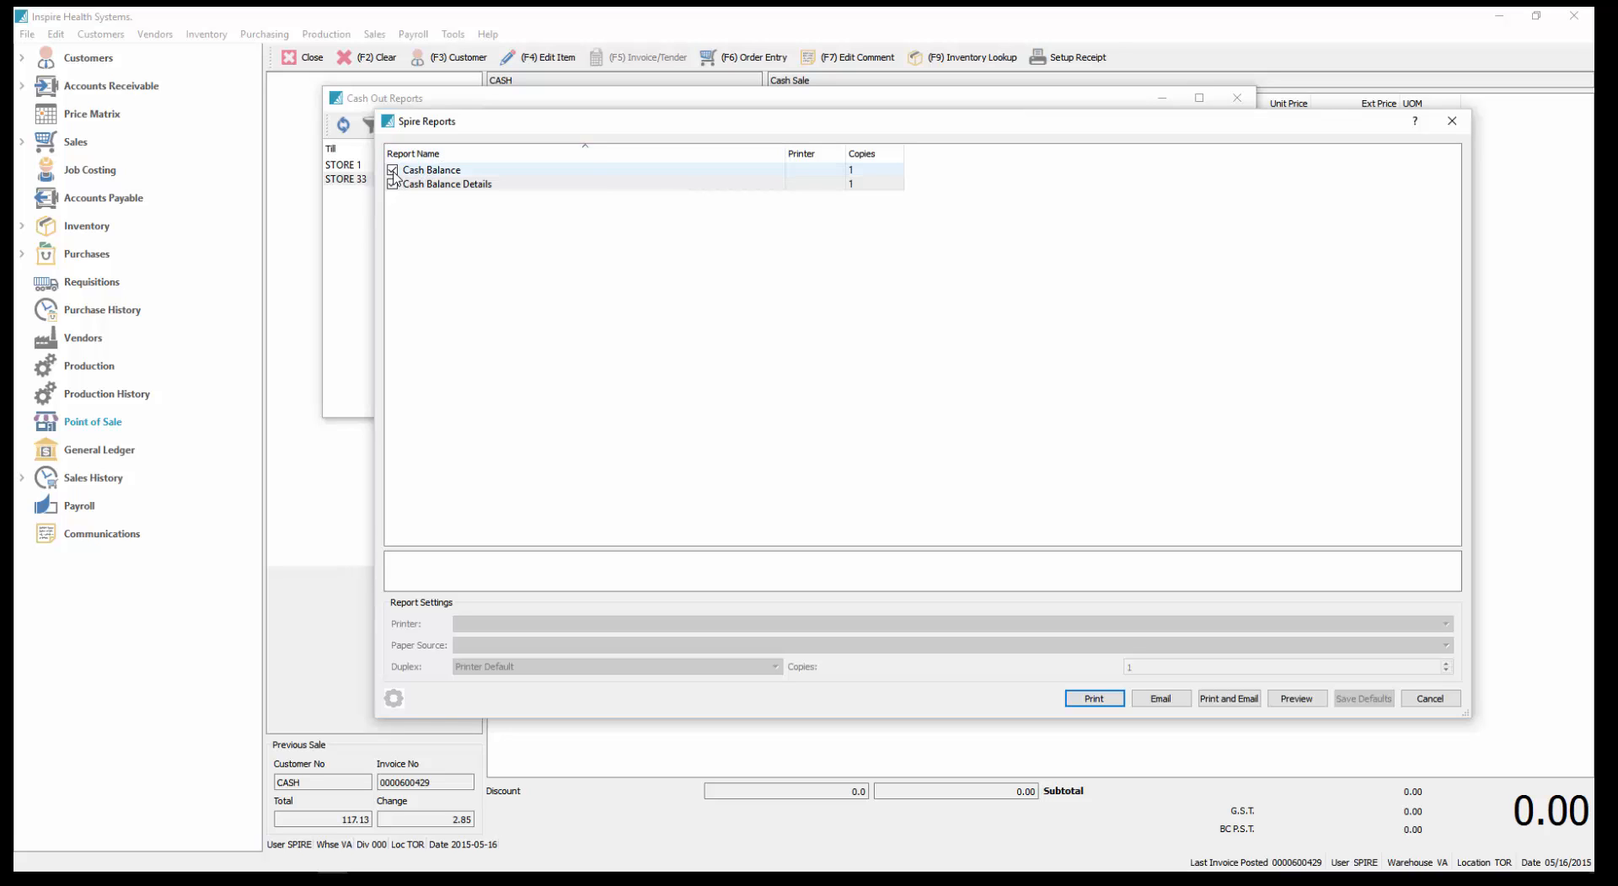
pyautogui.click(1296, 700)
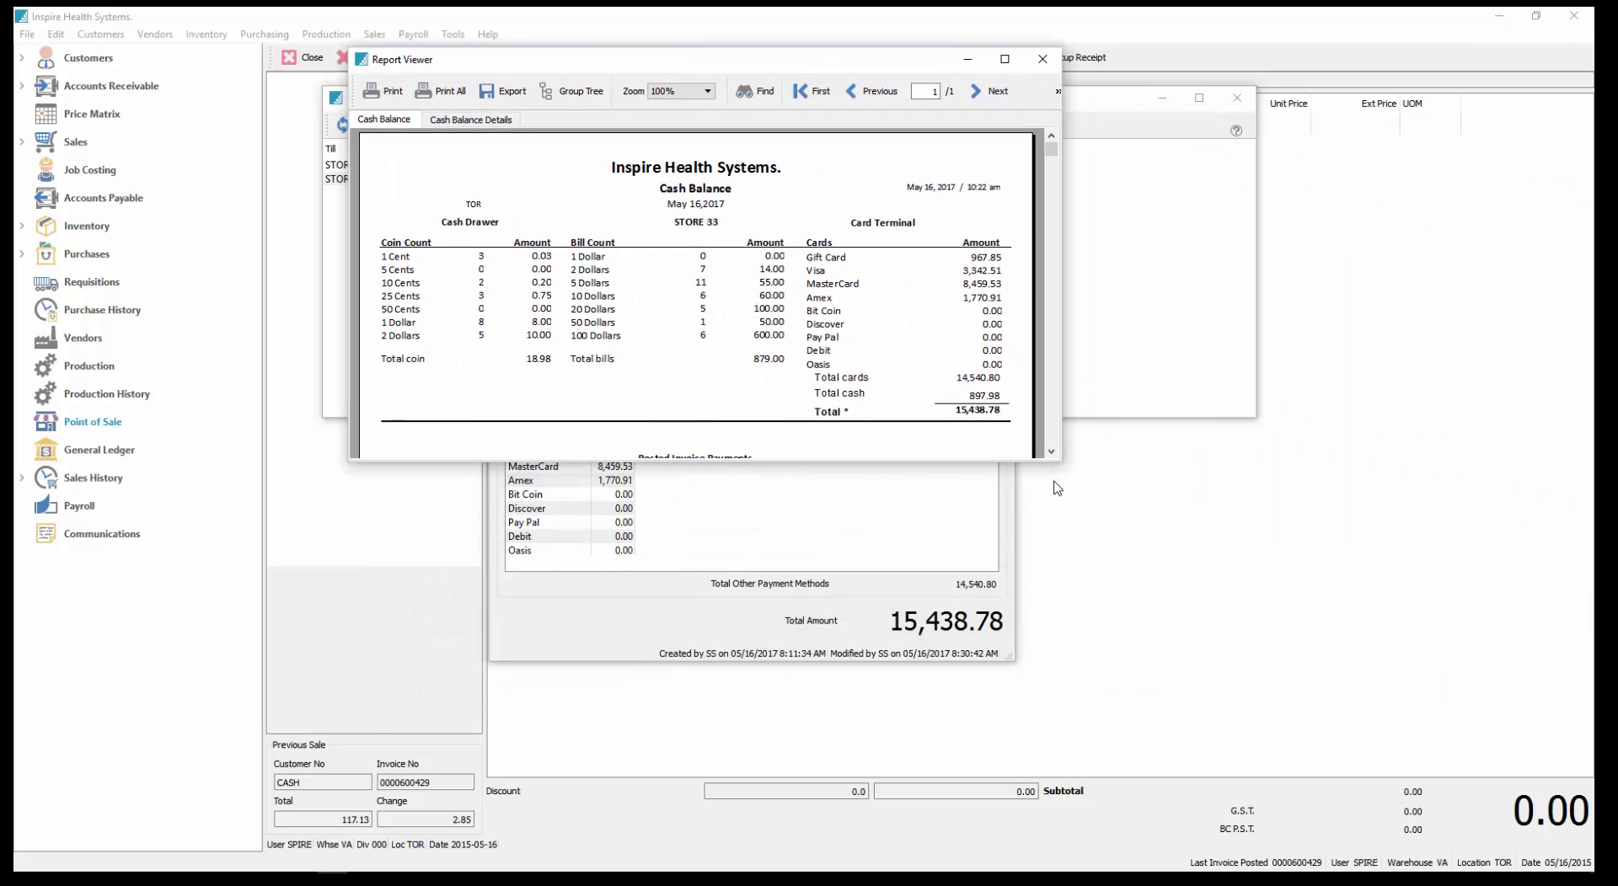
pyautogui.moveTo(1059, 464); pyautogui.dragTo(1182, 775)
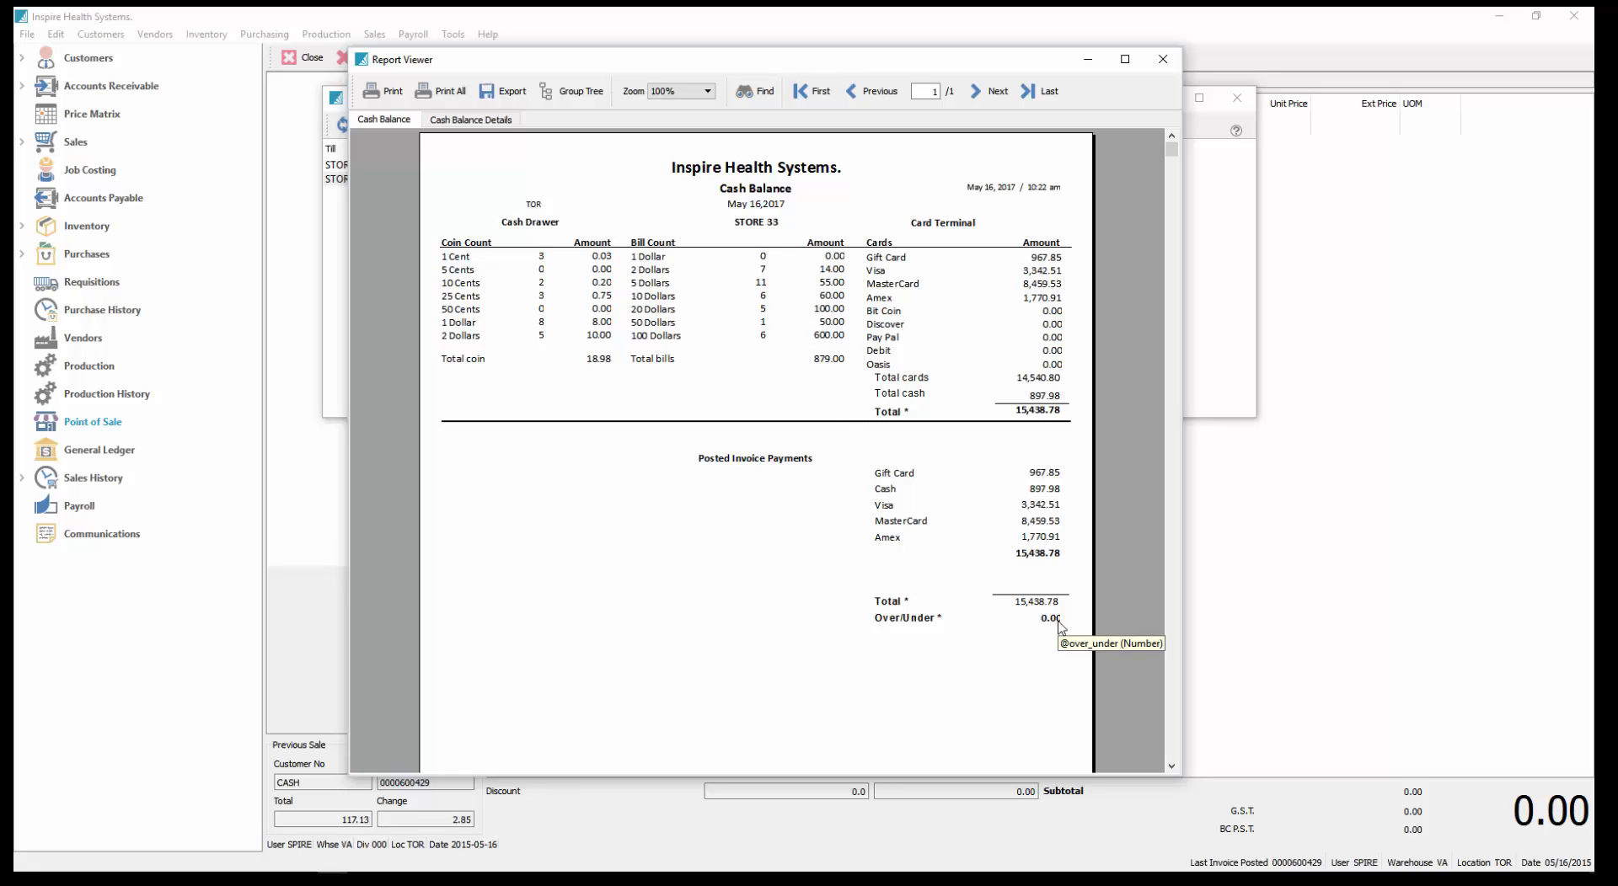
# Step: Review the posted invoice payments by payment method in the Cash Balance Details report, and close the report viewer and cash-out windows
pyautogui.click(494, 122)
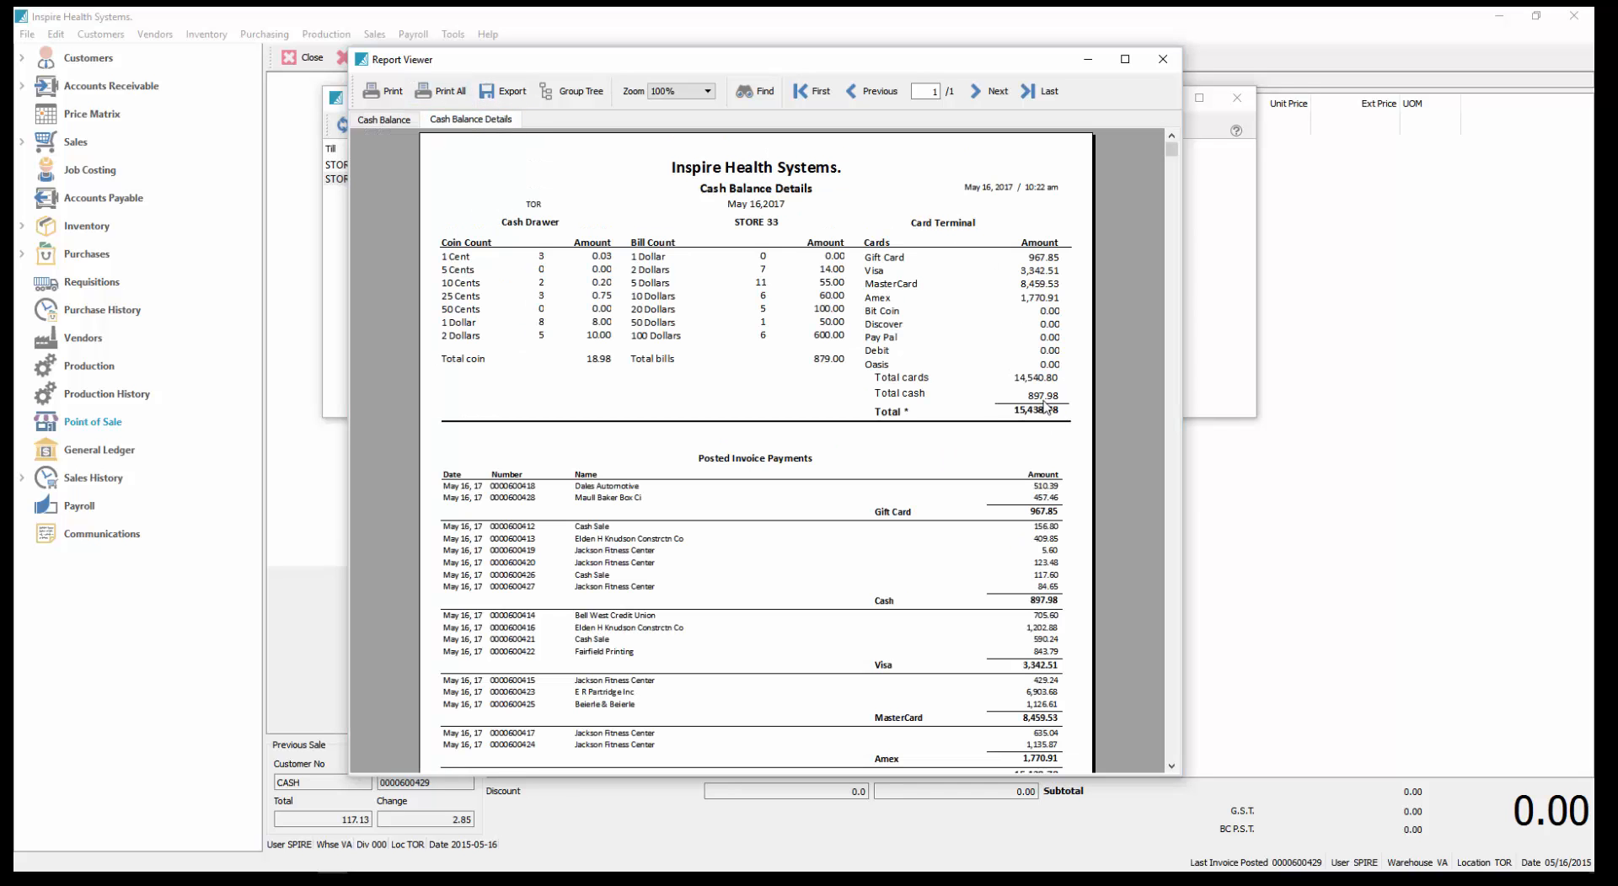
pyautogui.scroll(-3, 742, 506)
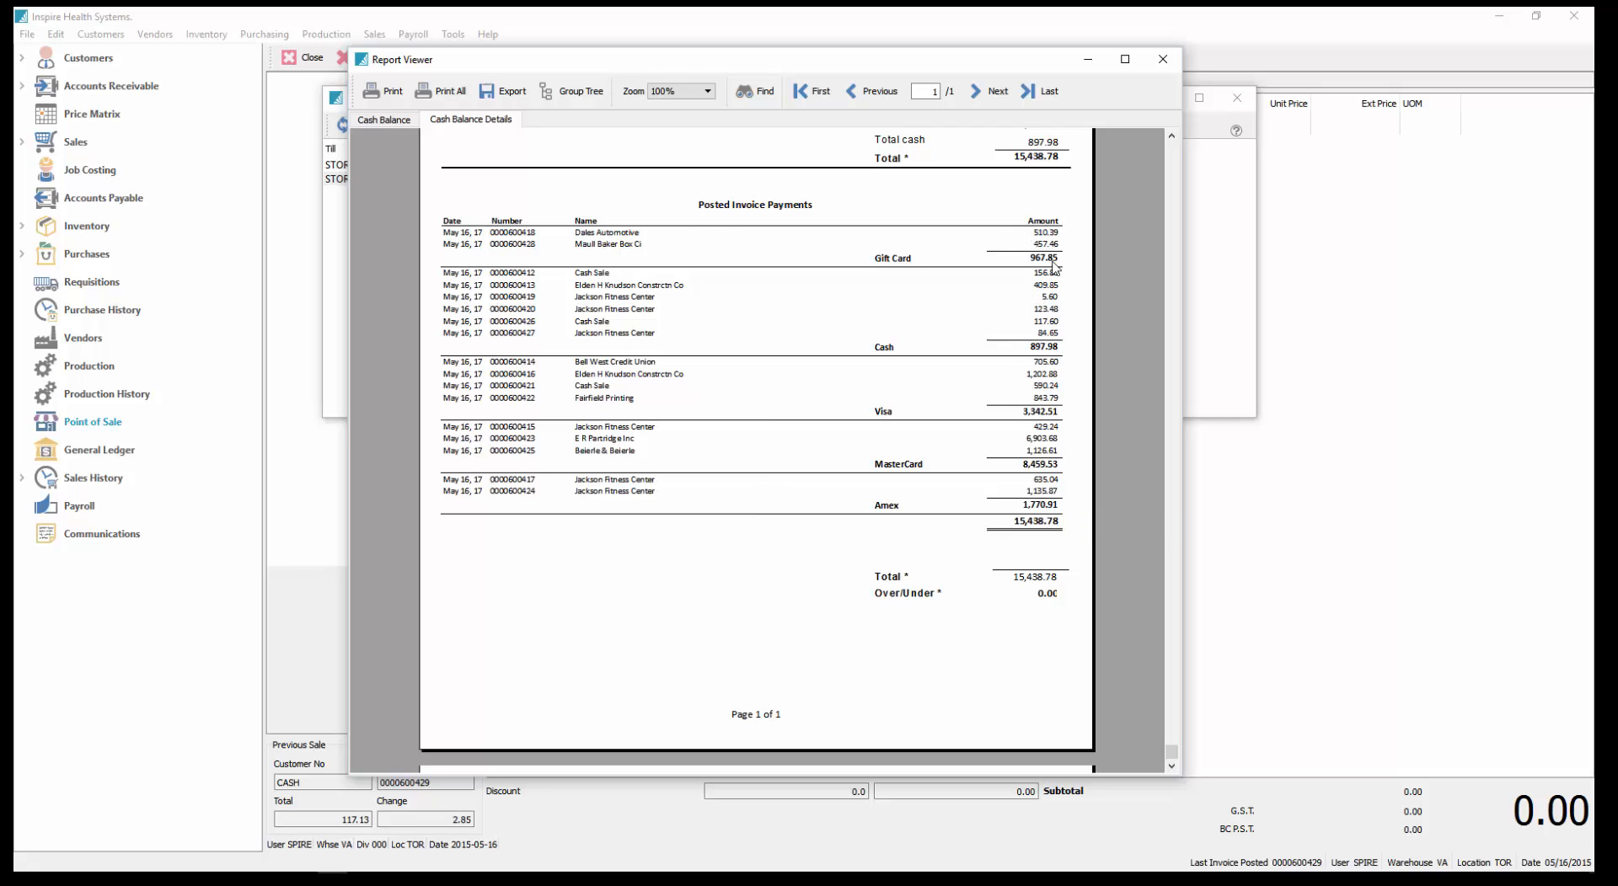
pyautogui.scroll(2, 1038, 553)
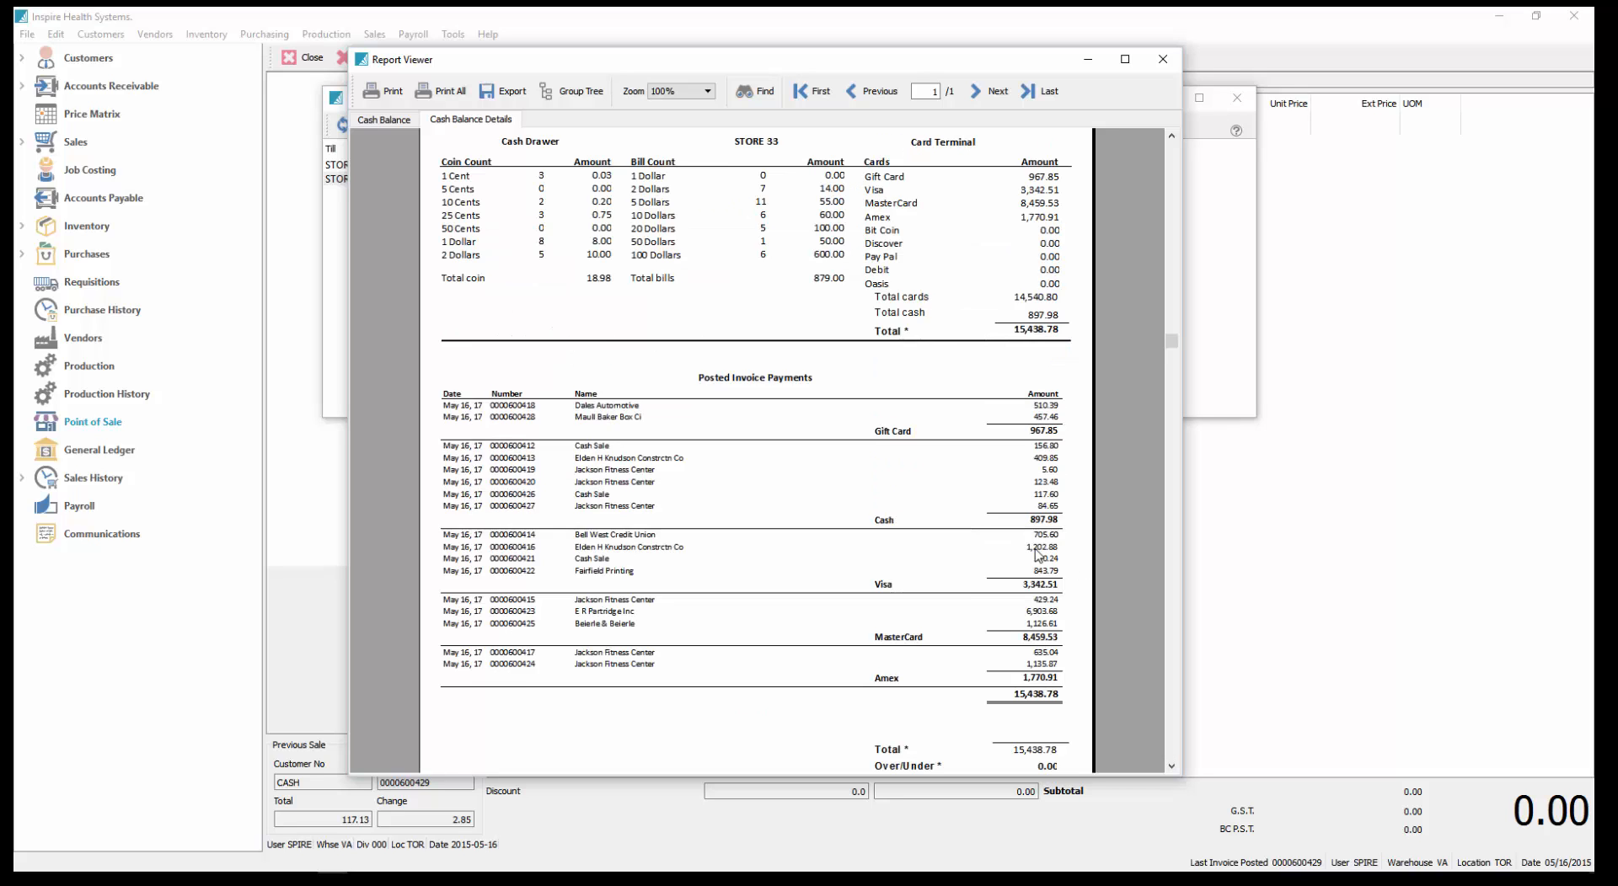
pyautogui.scroll(1, 1038, 553)
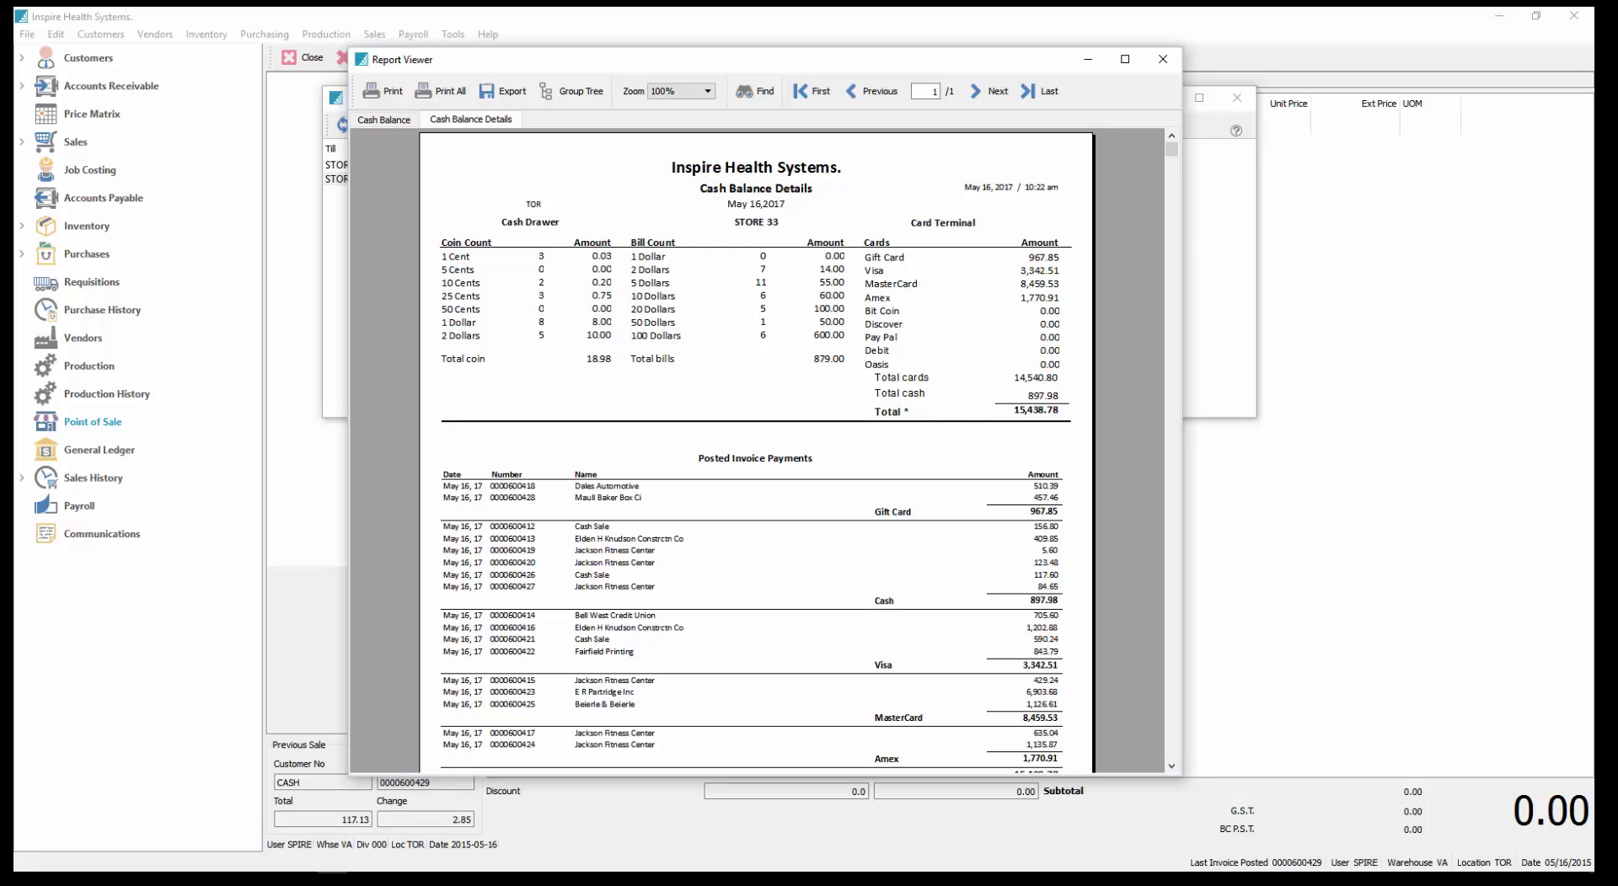
pyautogui.hotkey('alt', 'Tab')
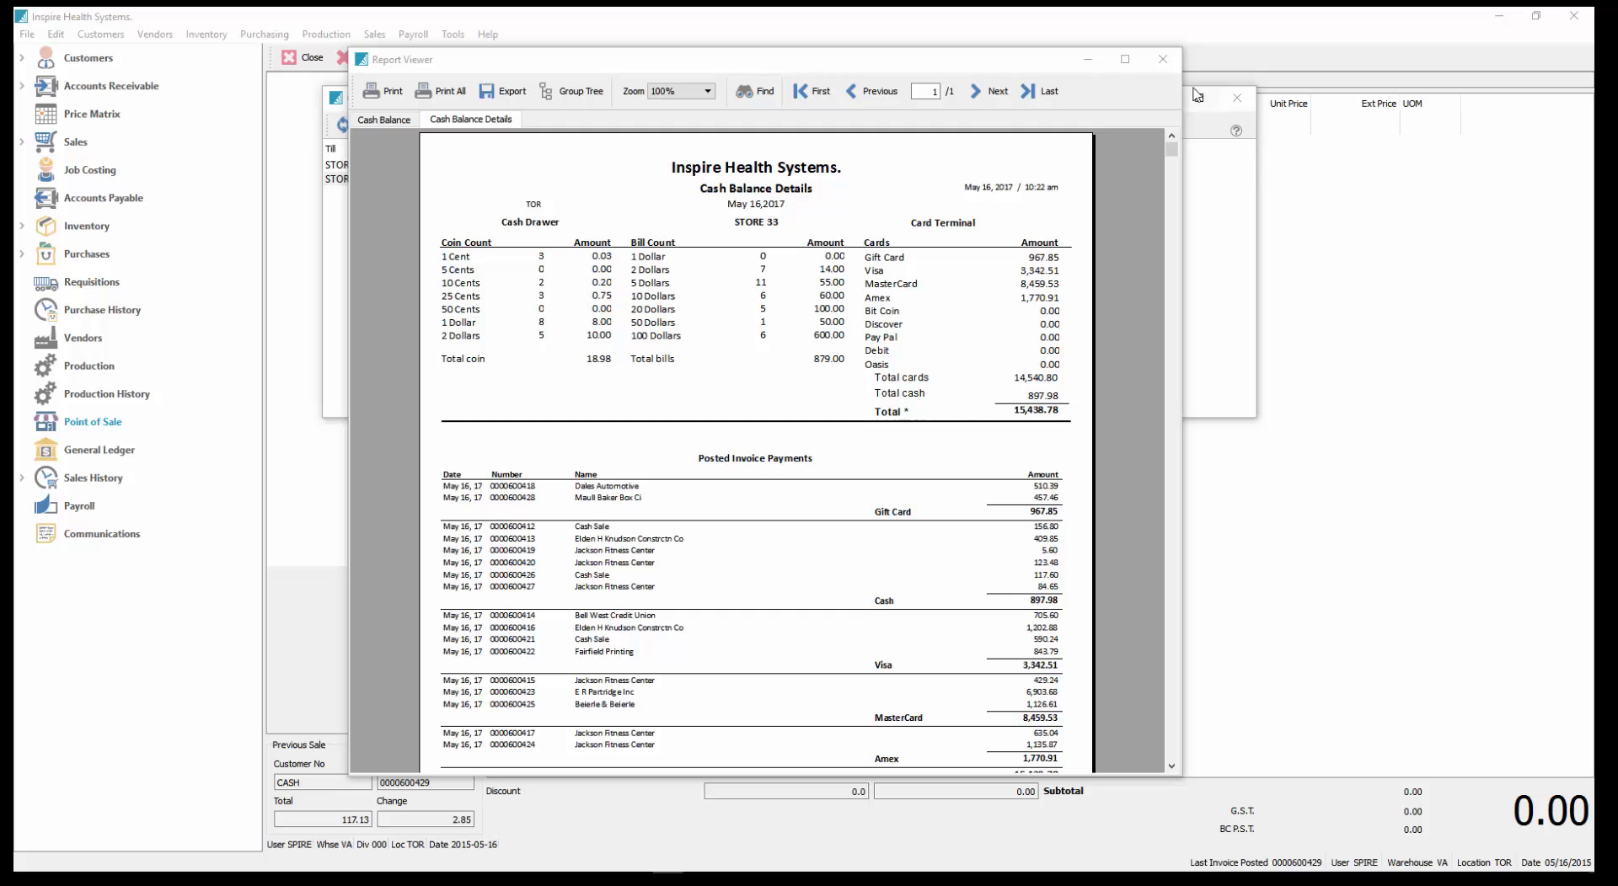
pyautogui.click(1168, 65)
pyautogui.click(1237, 98)
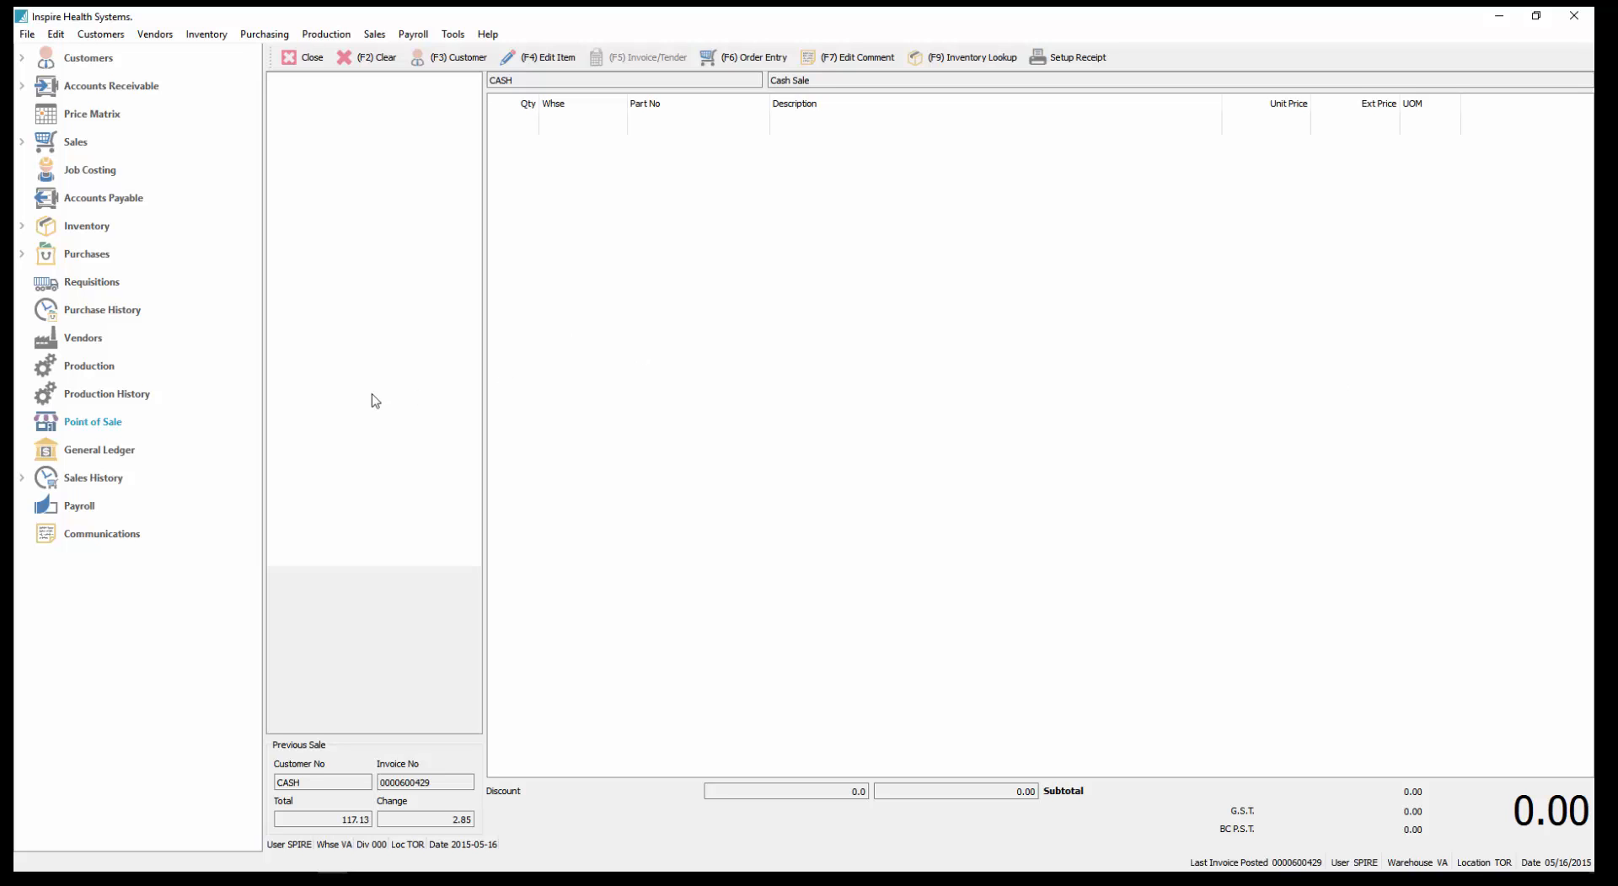
# Step: Find part INTTK200 in the inventory list and compare its records in the VA, TO and RAW warehouses
pyautogui.click(71, 229)
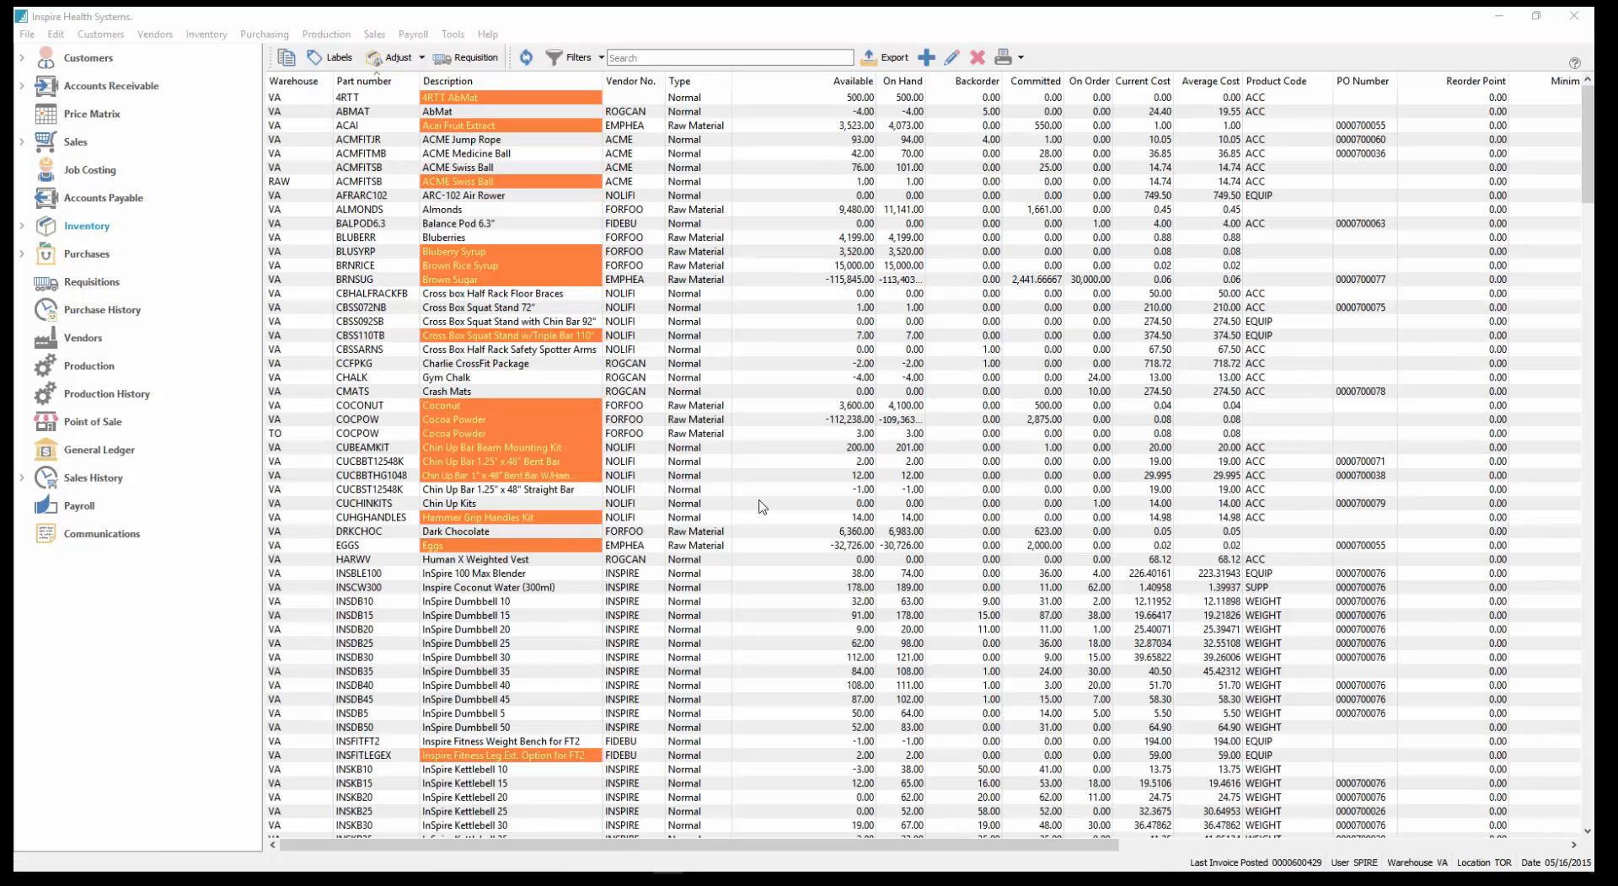
pyautogui.scroll(-9, 407, 628)
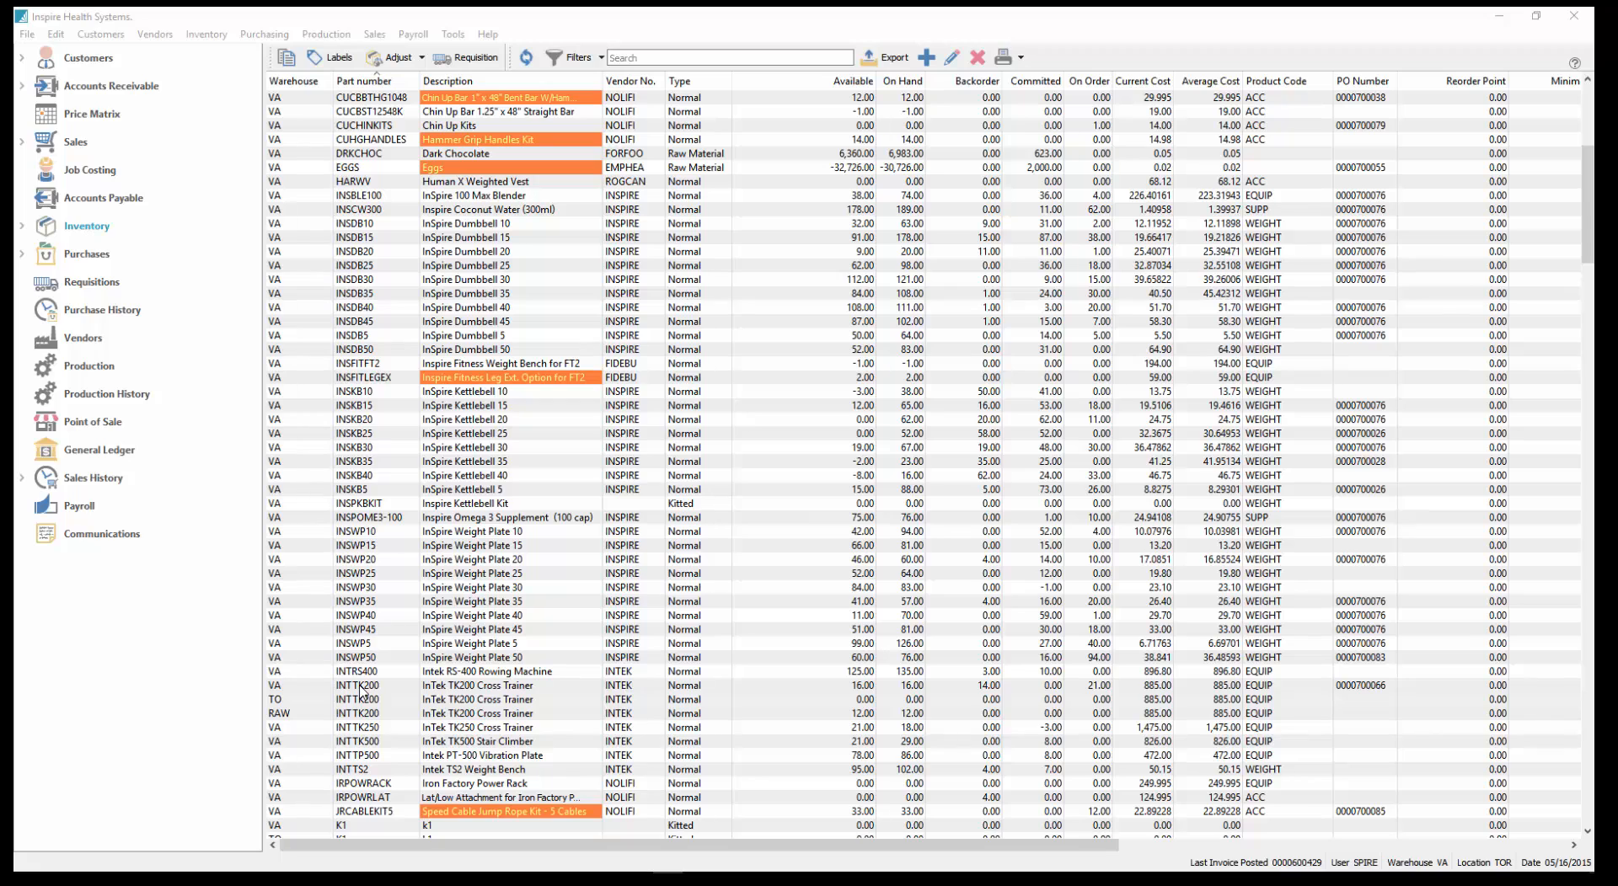
pyautogui.moveTo(363, 687); pyautogui.dragTo(379, 718)
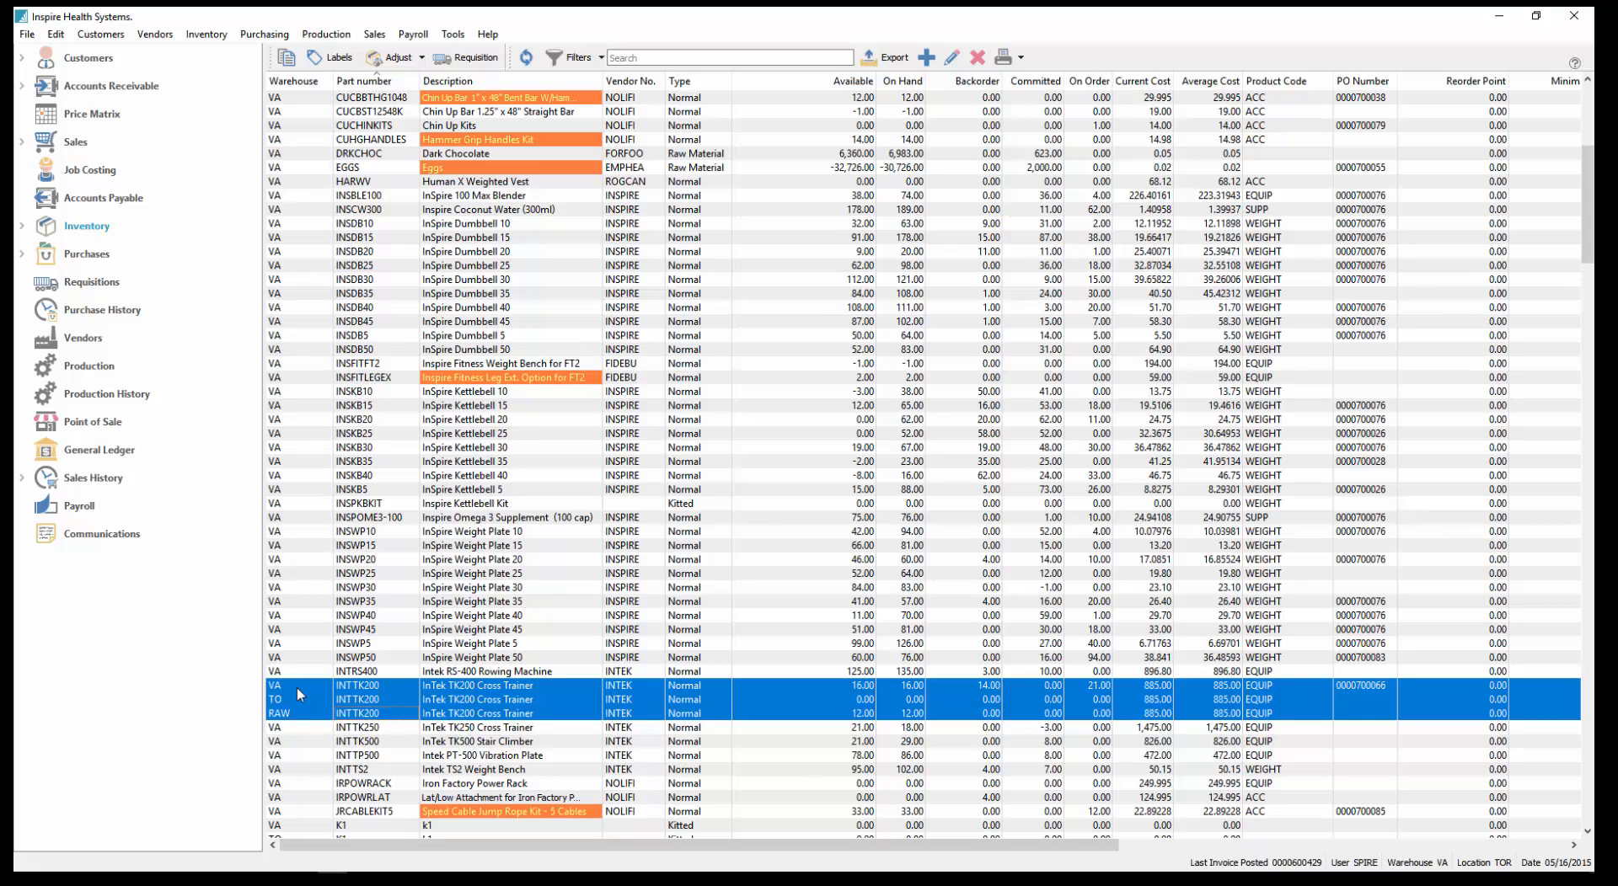
pyautogui.click(860, 702)
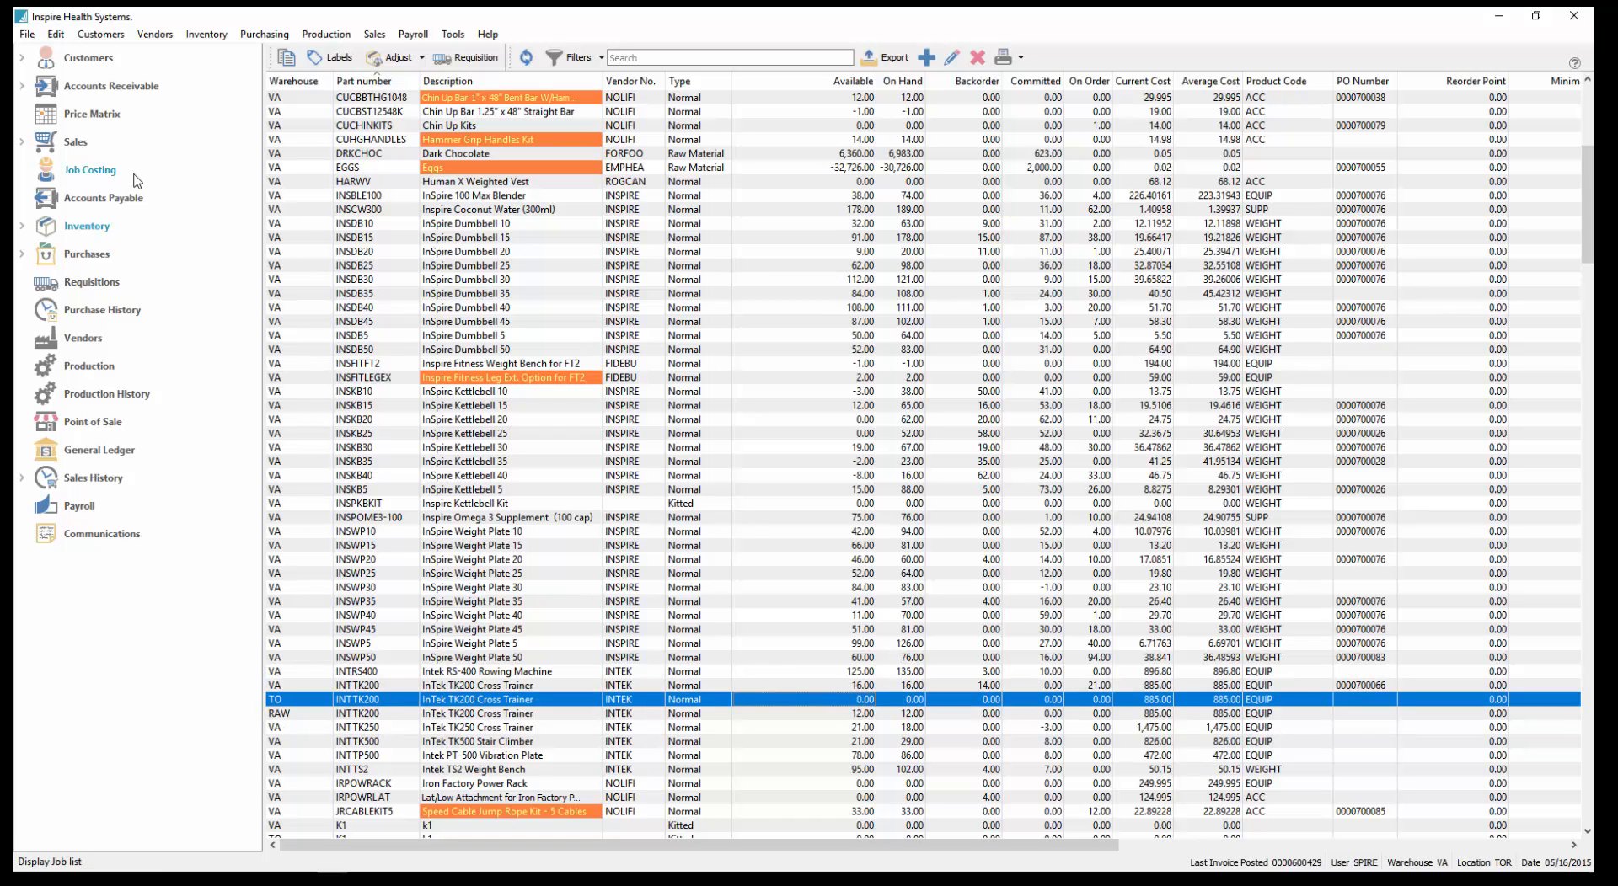
# Step: Open the Bell West Credit Union sales order dated 09/13/2015 from the sales orders list
pyautogui.click(76, 145)
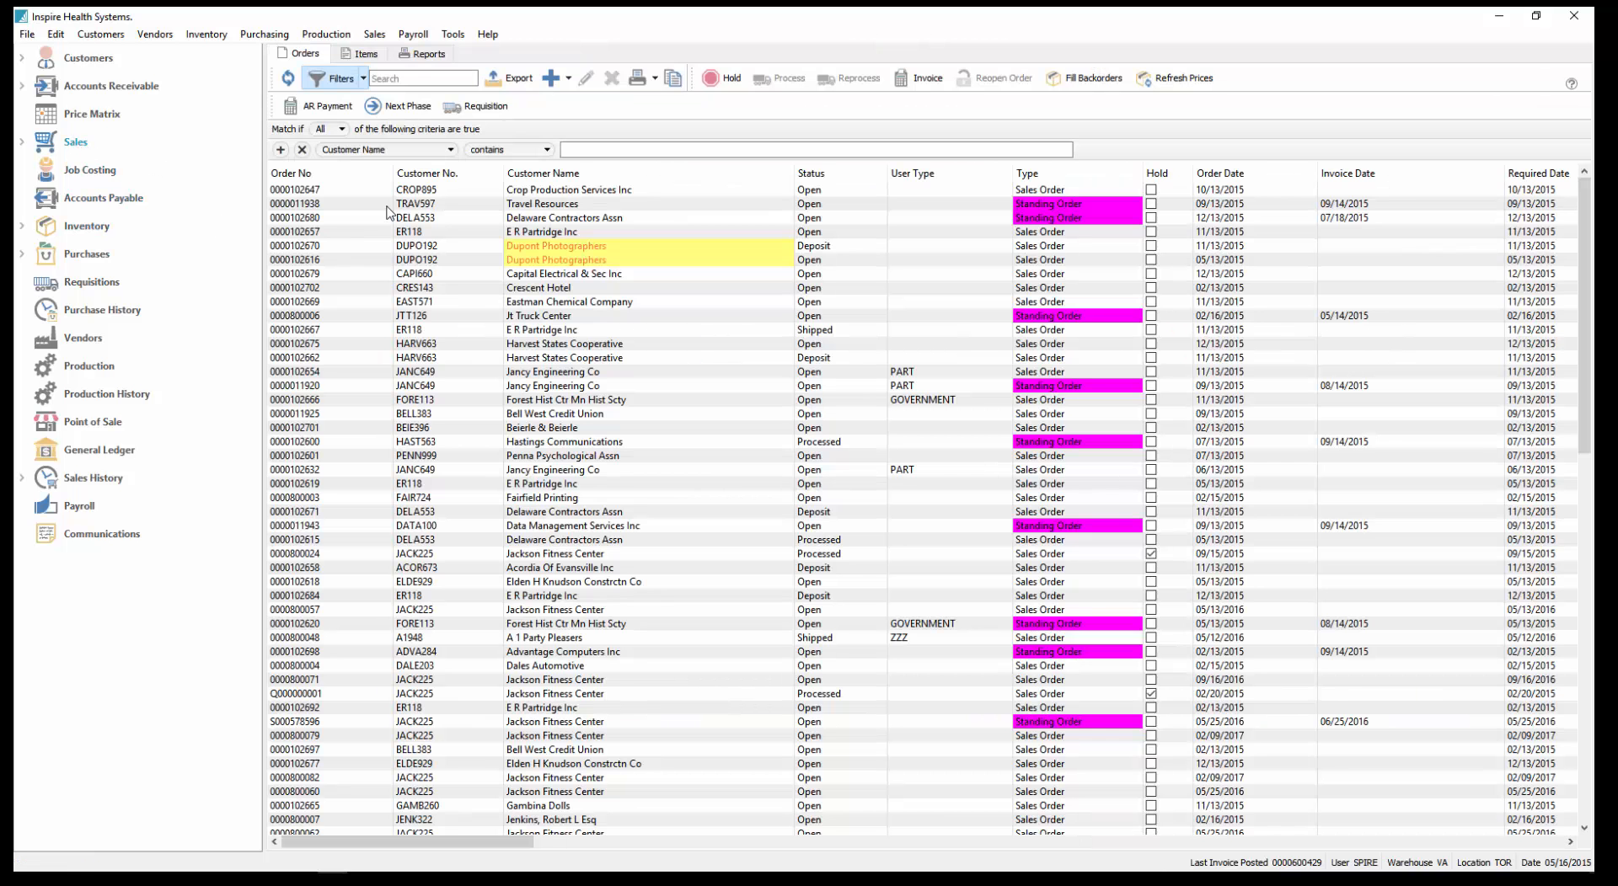
pyautogui.click(457, 415)
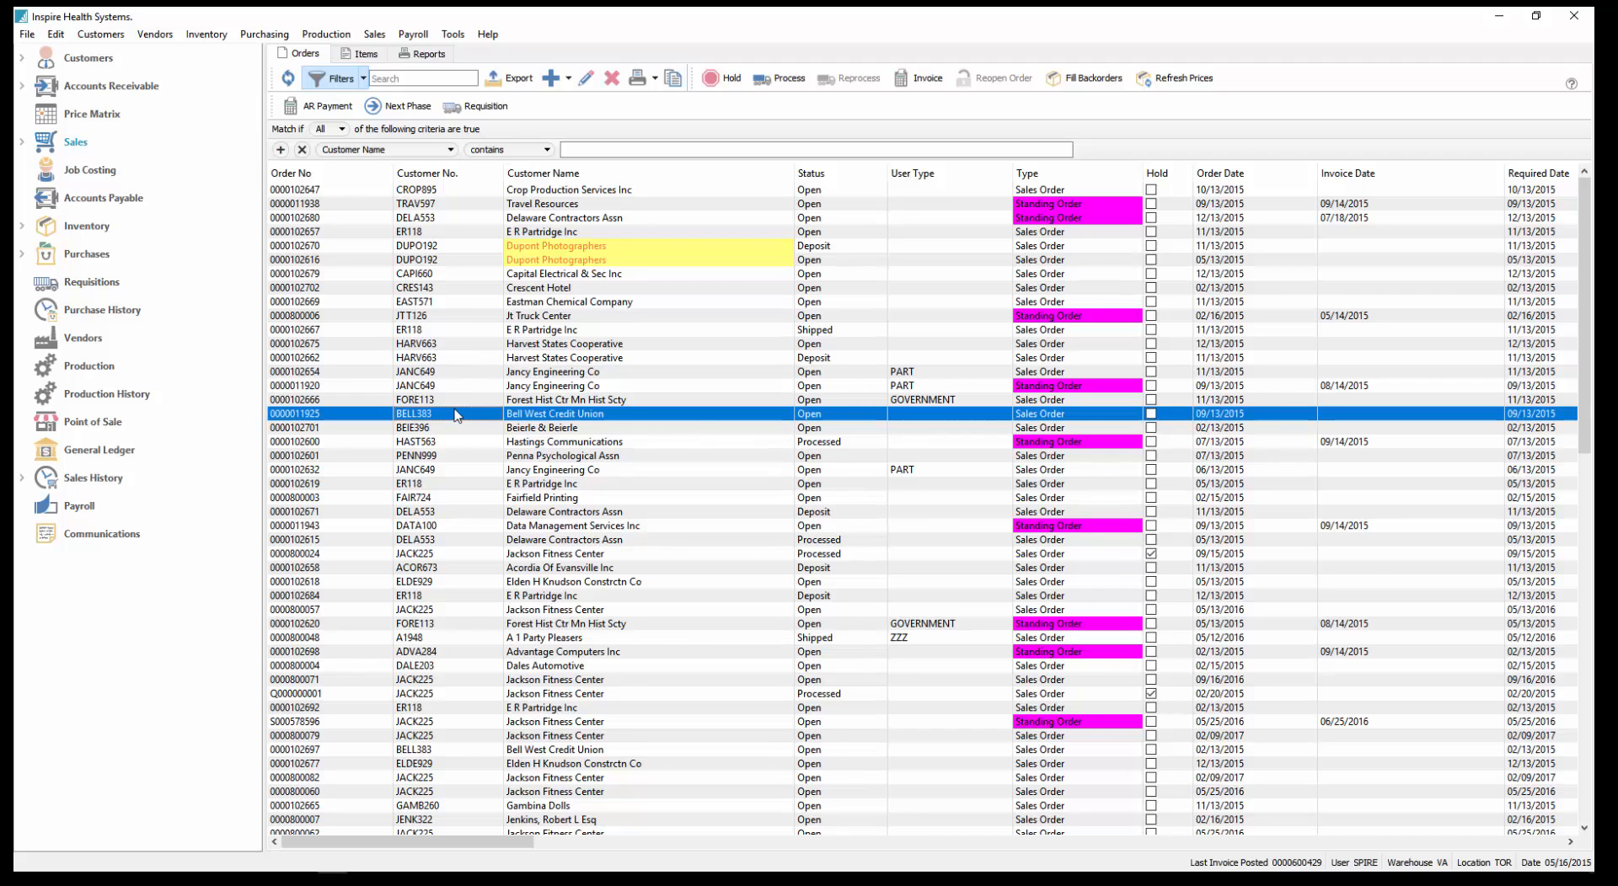
pyautogui.doubleClick(458, 415)
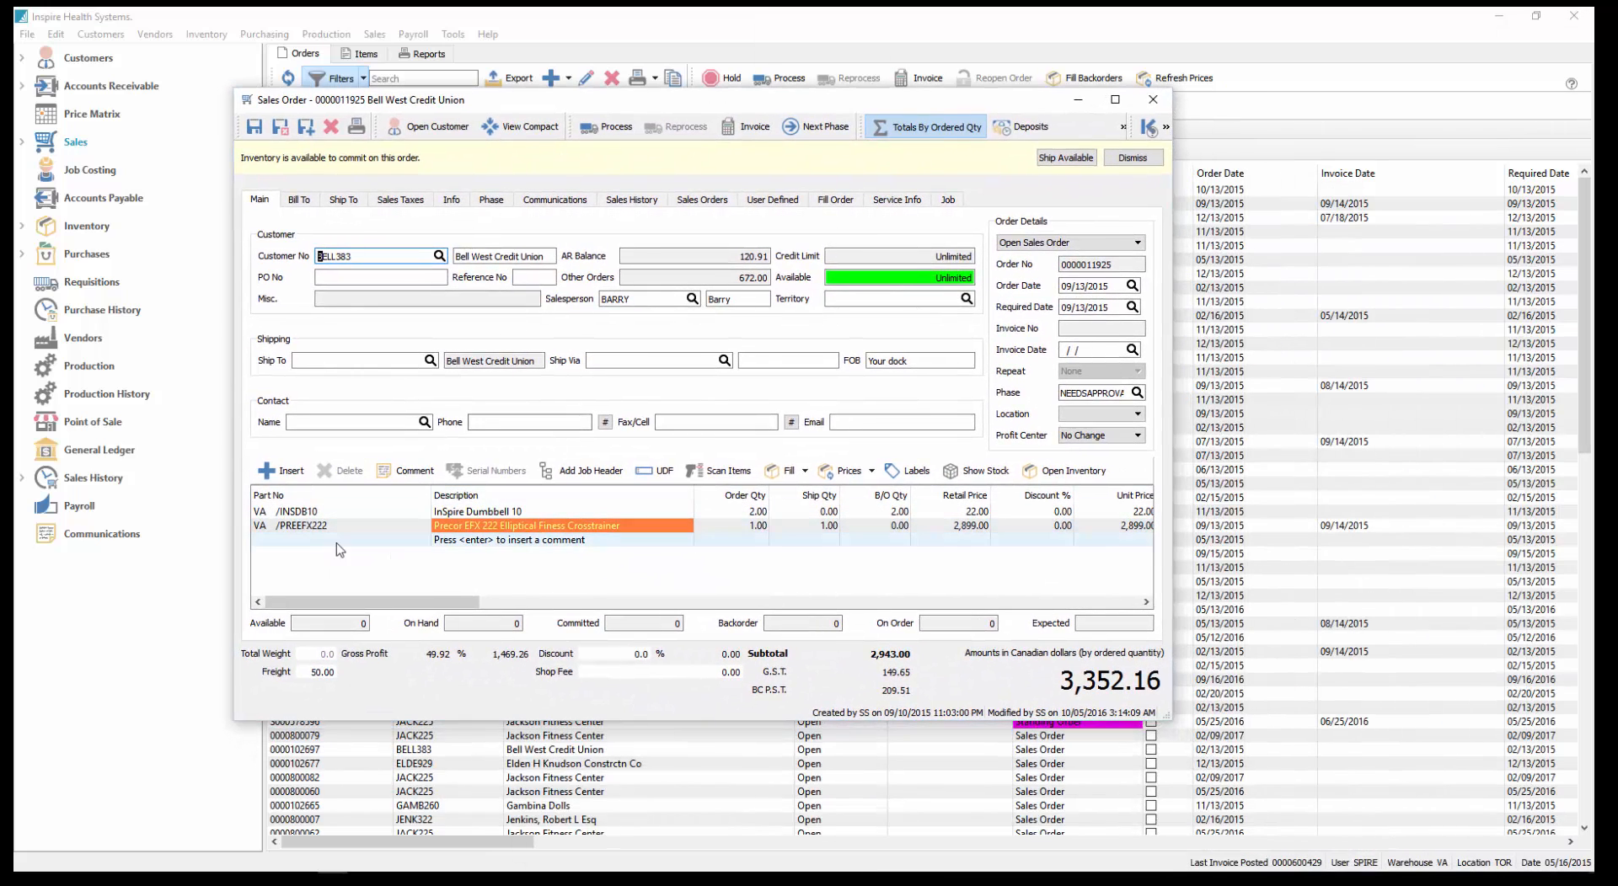
# Step: Add part INTTK200 from warehouse VA as a new line on the Bell West Credit Union sales order
pyautogui.click(324, 543)
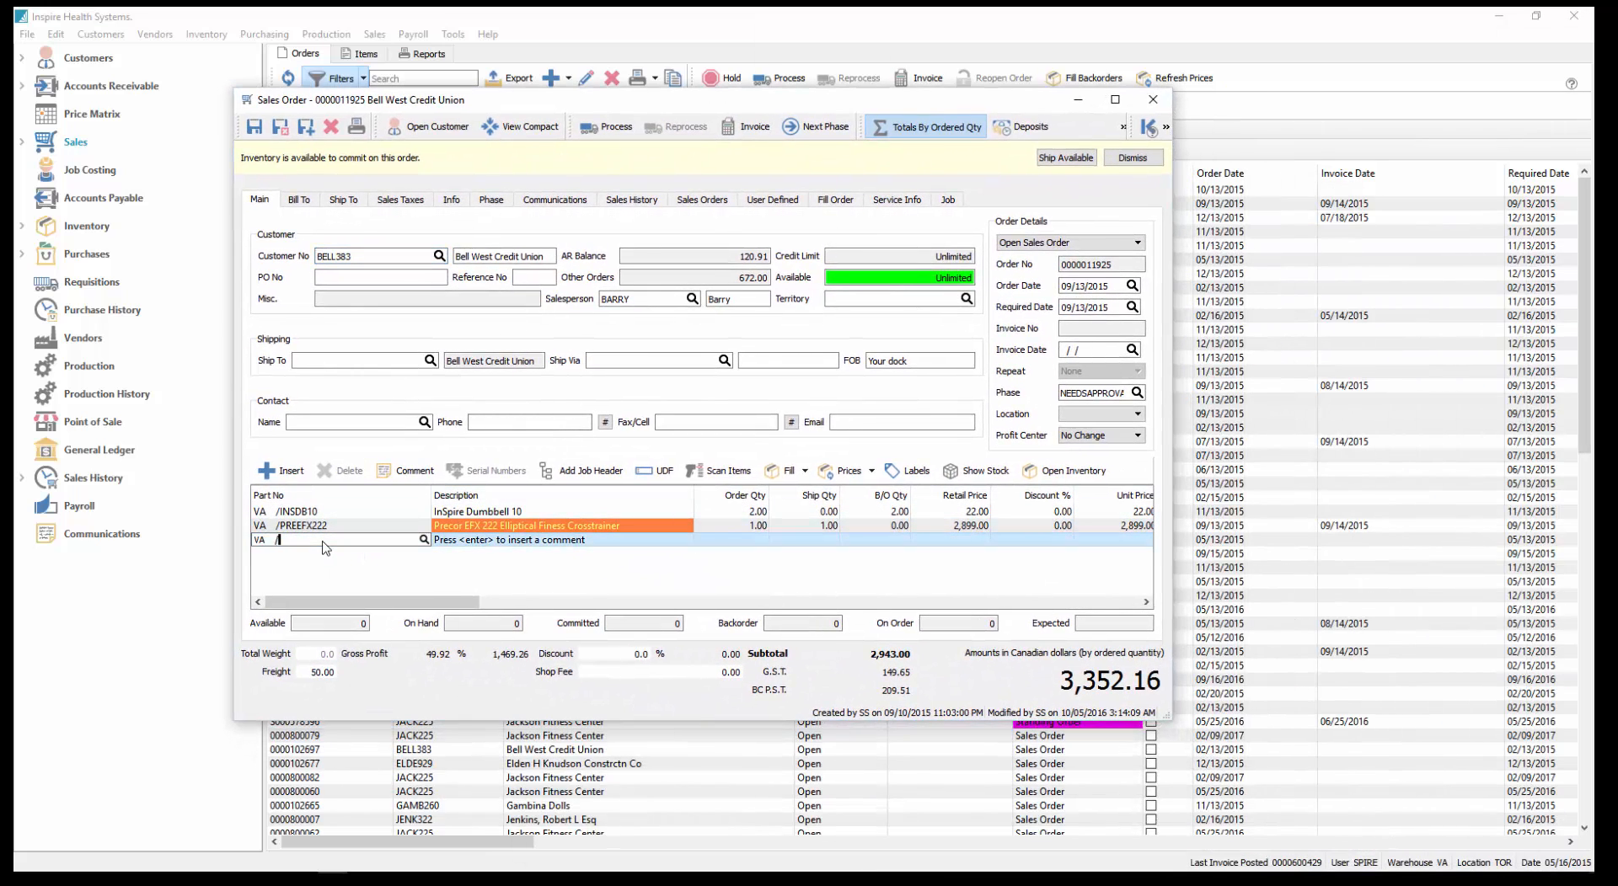
pyautogui.write('INTTK')
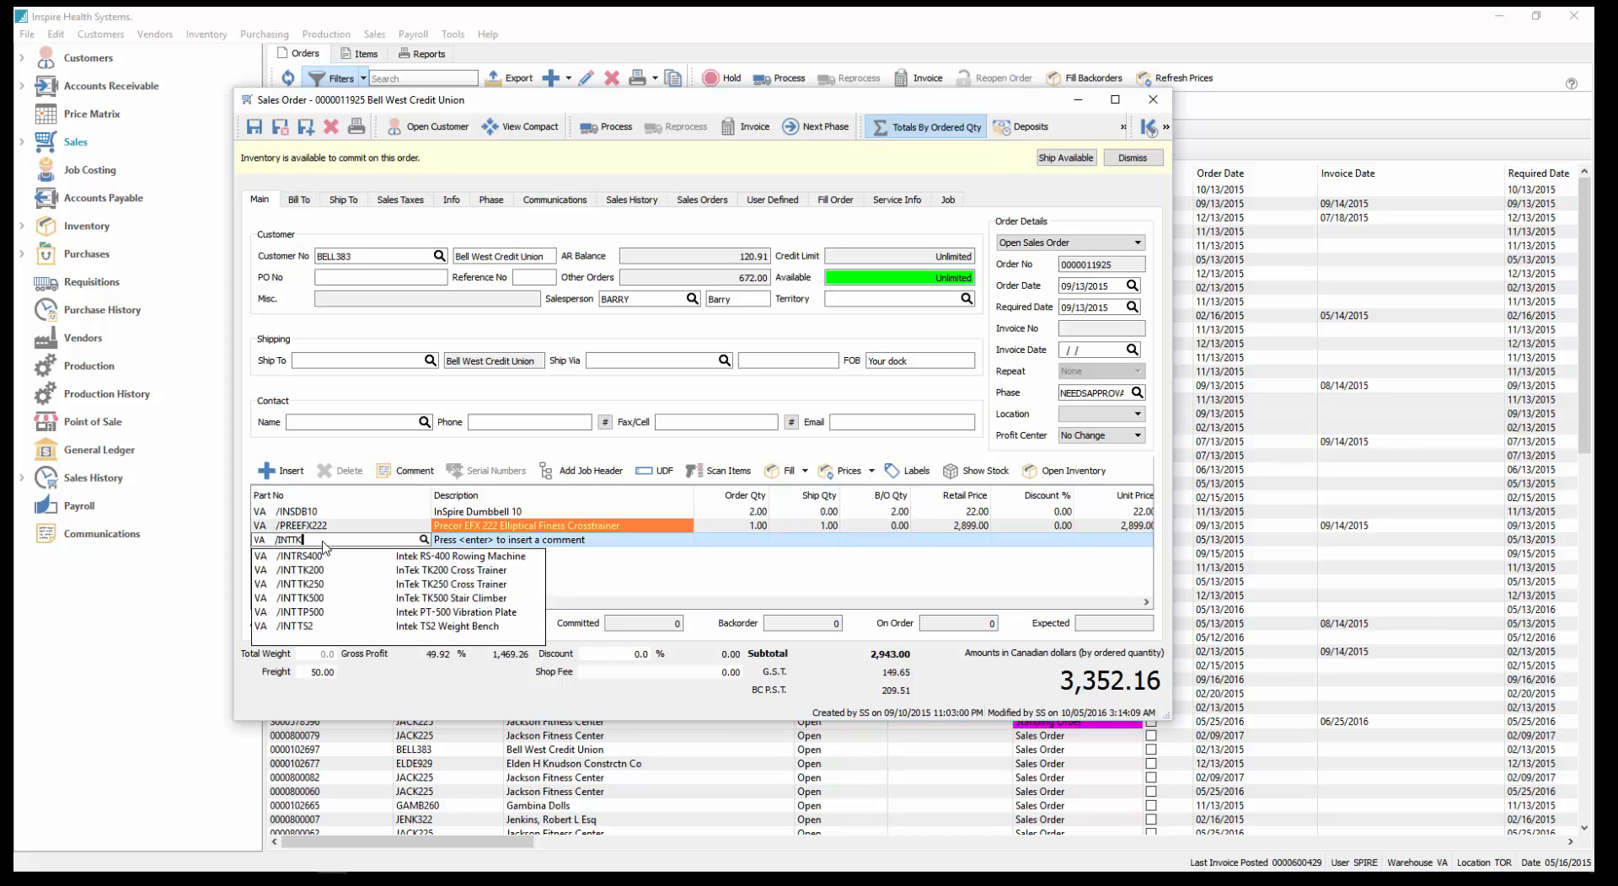
pyautogui.press('Down')
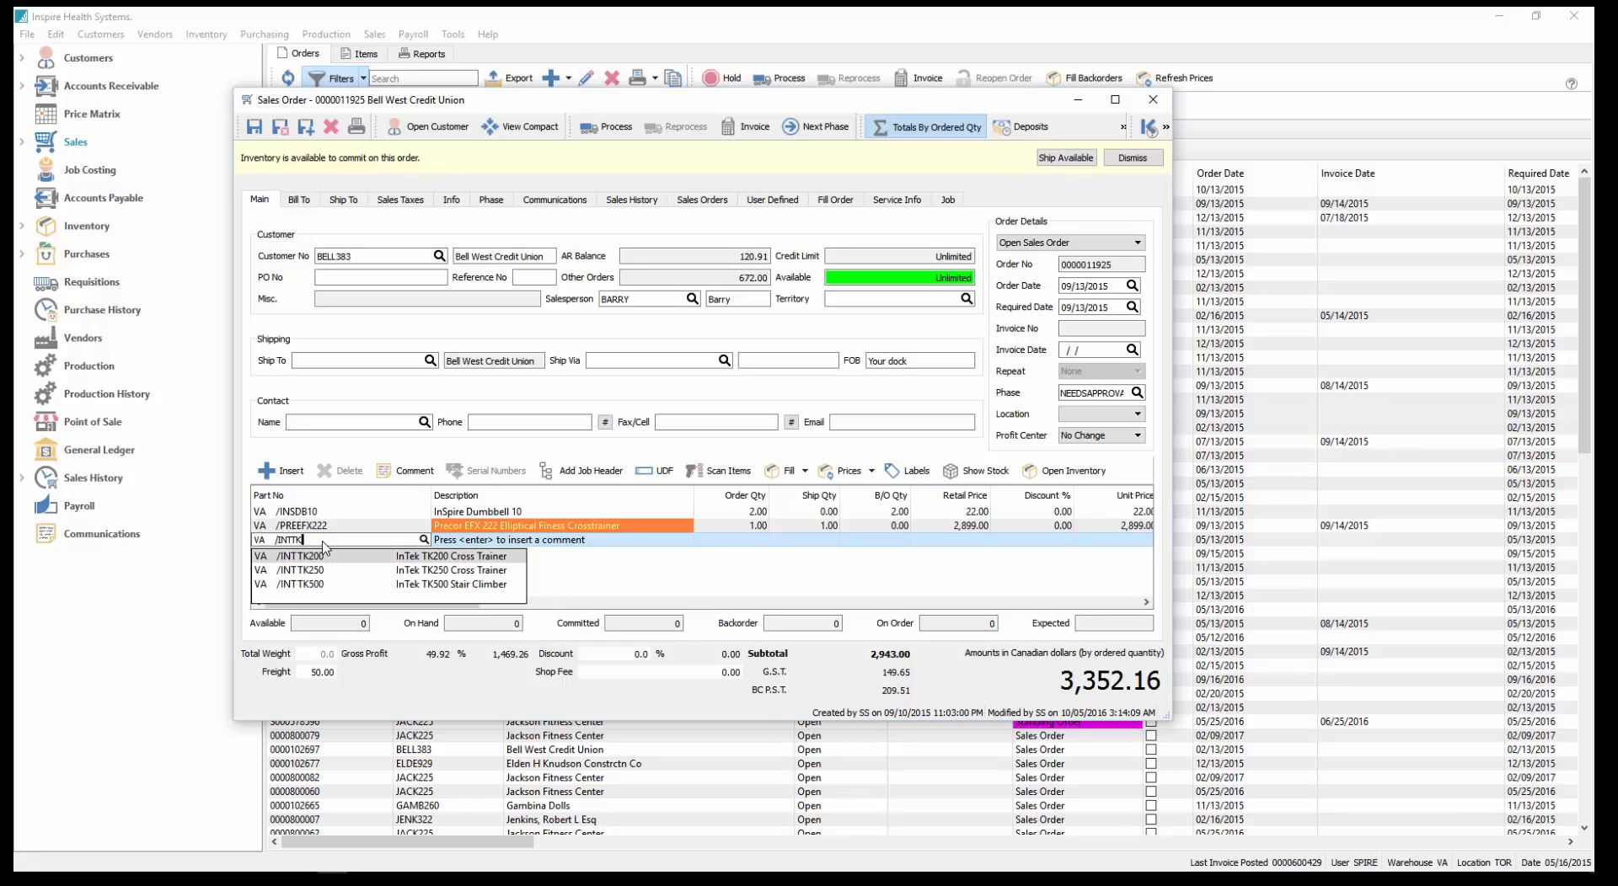
pyautogui.press('Return')
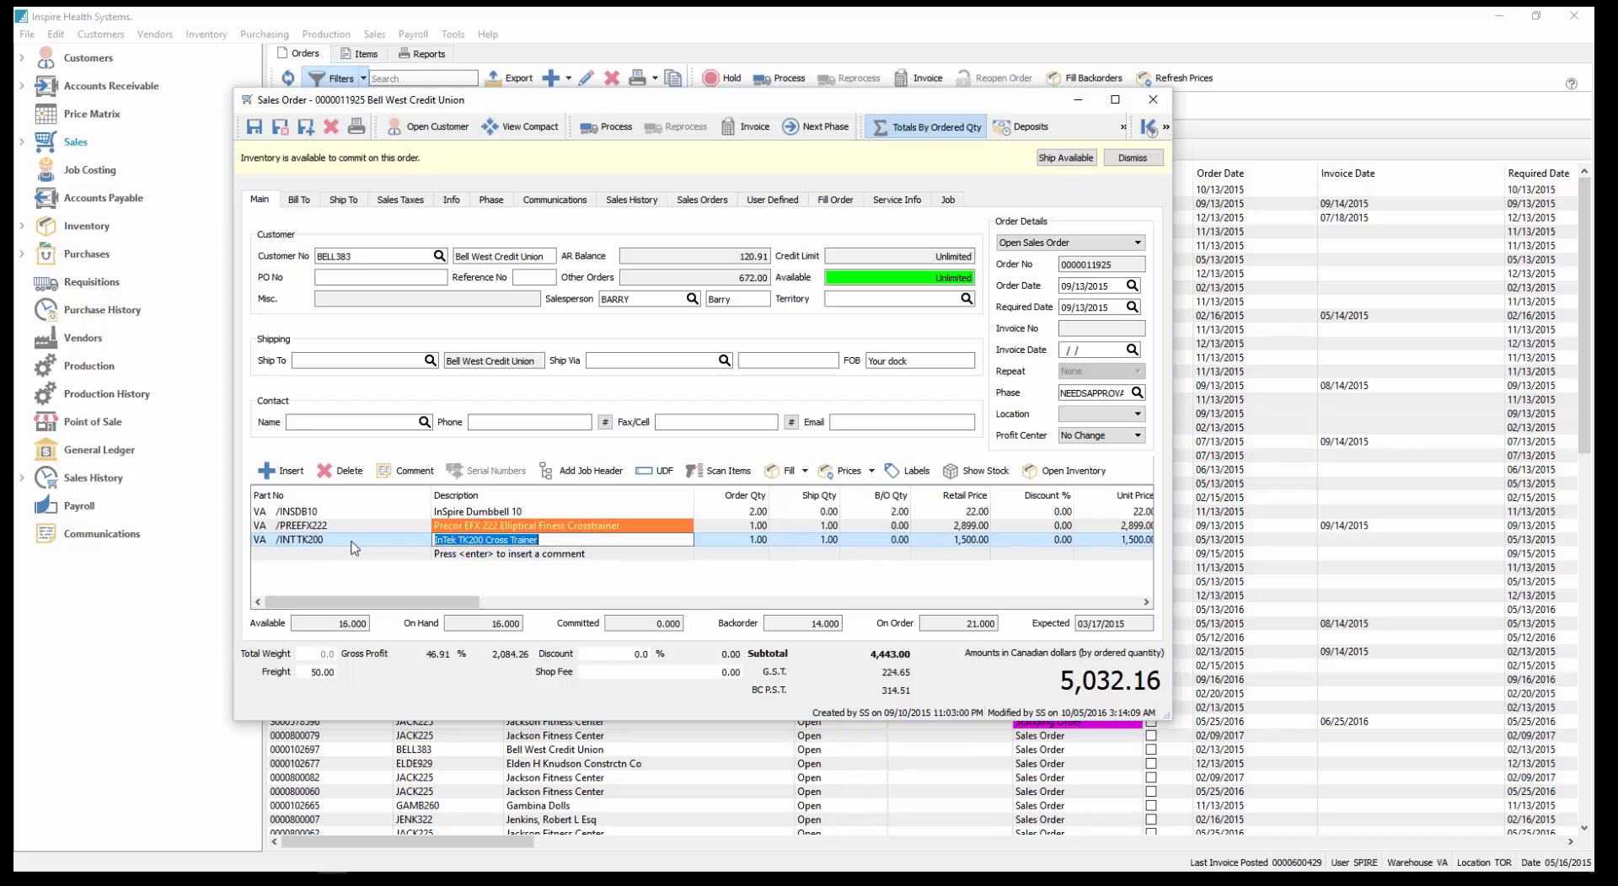
# Step: Show the stock of the INTTK200 line across all warehouses, check the RAW warehouse row and close the stock window
pyautogui.hotkey('shift', 'Tab')
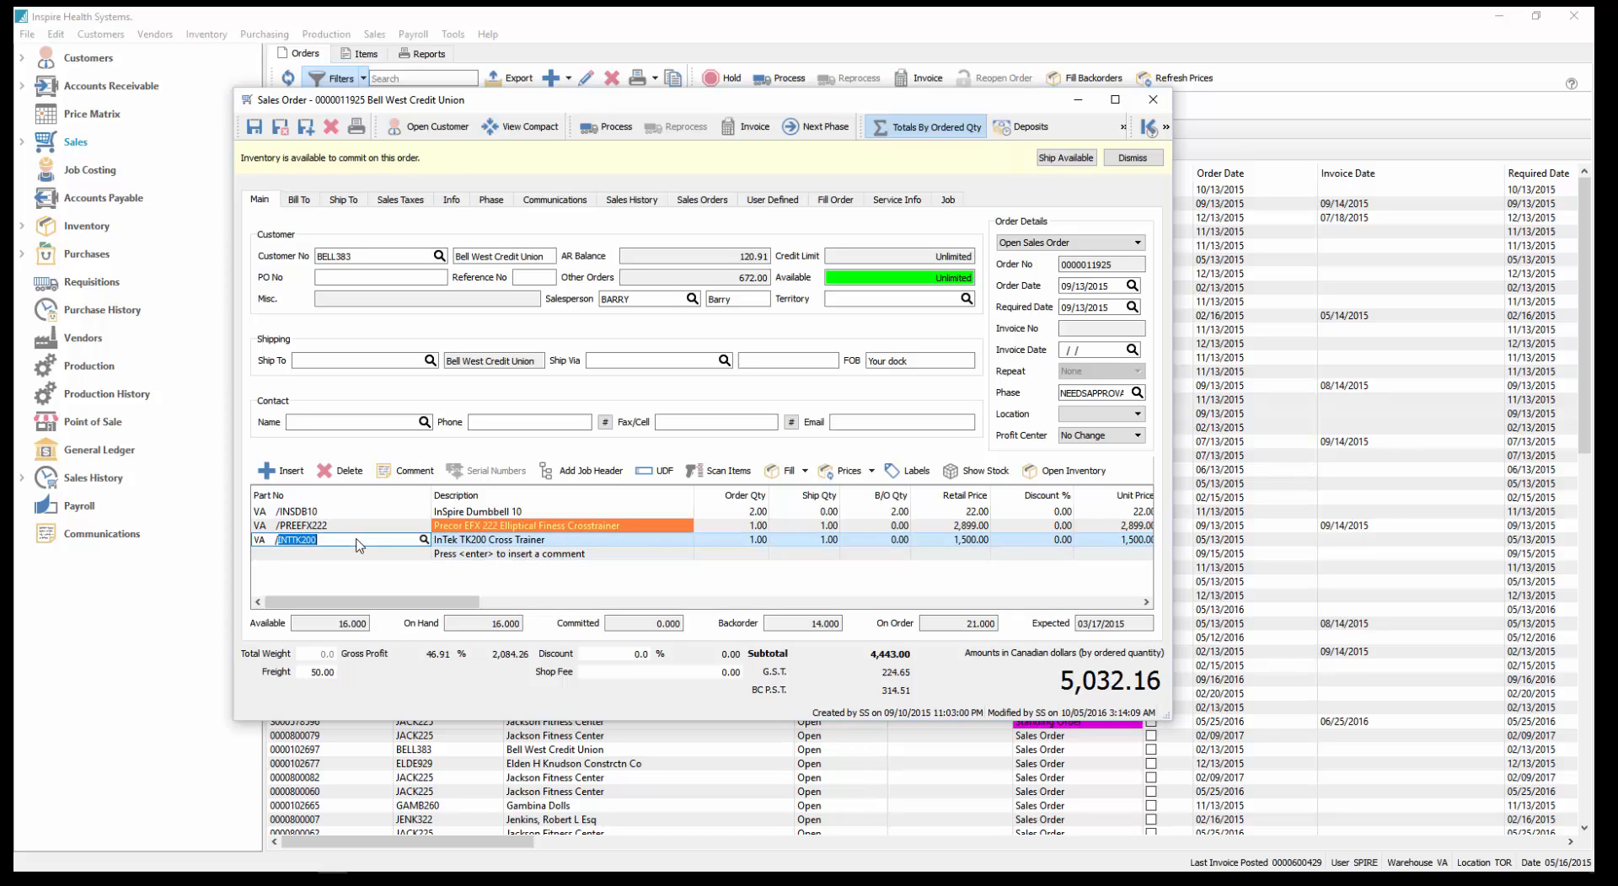
pyautogui.click(975, 477)
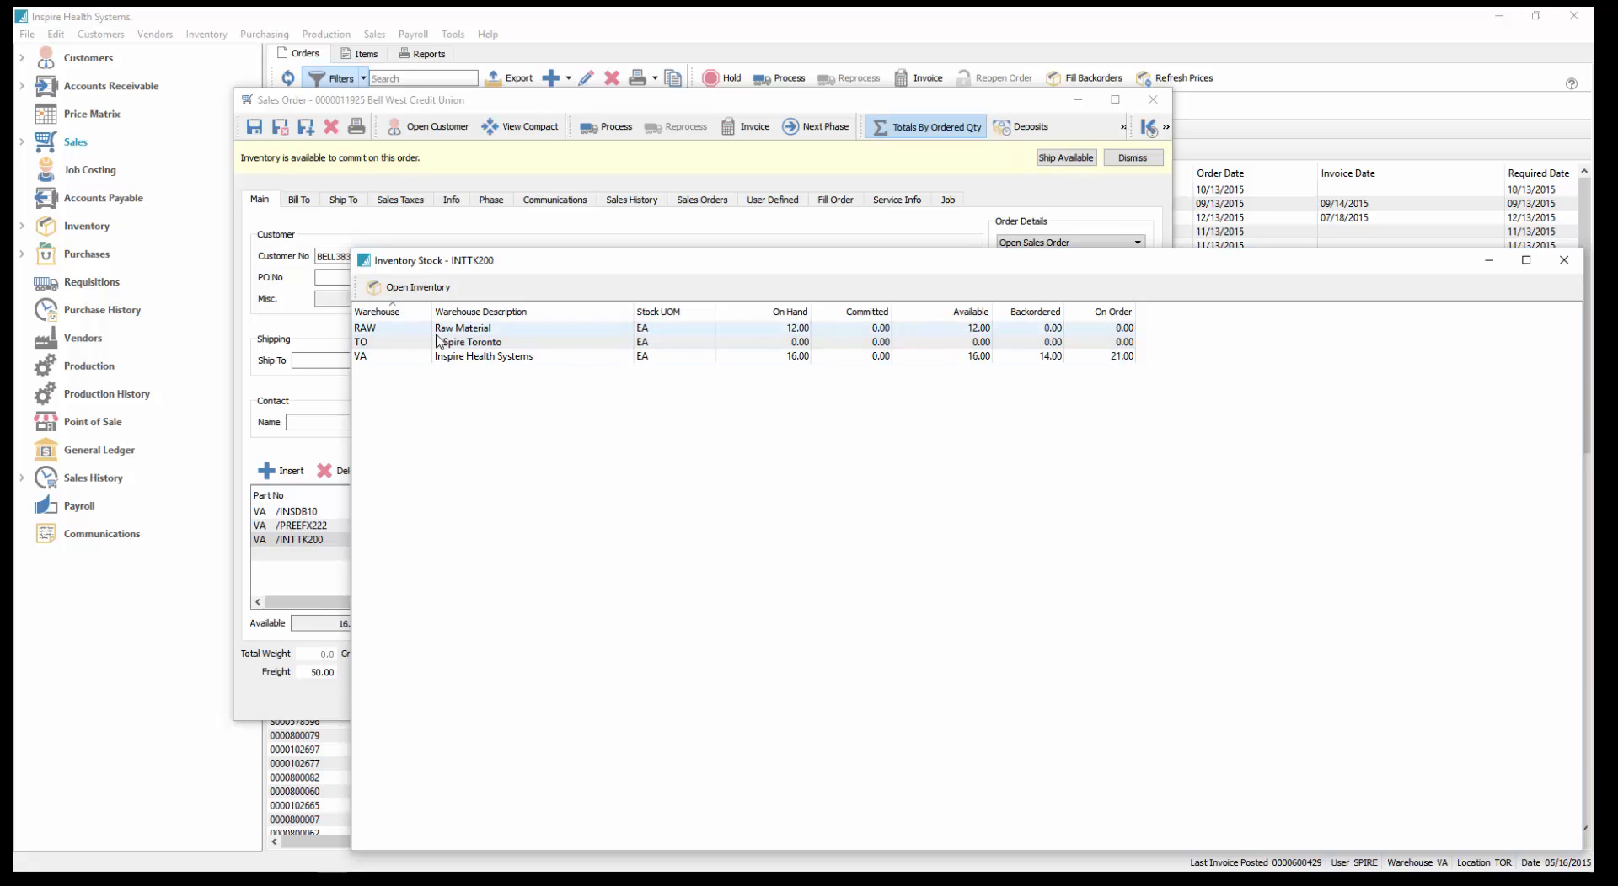
pyautogui.click(833, 331)
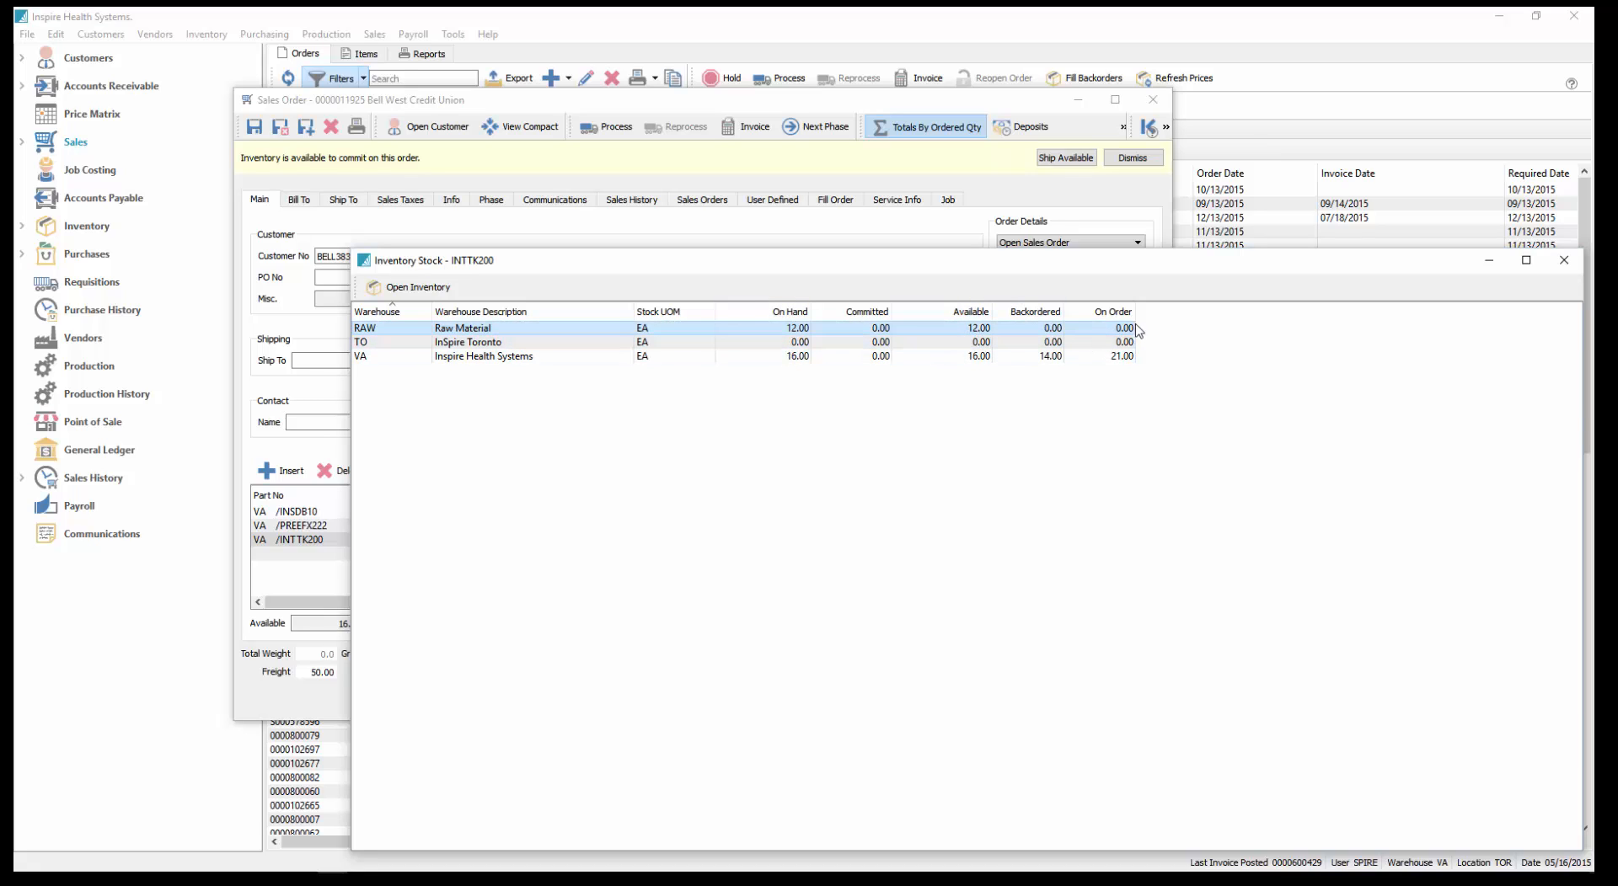
pyautogui.click(1565, 262)
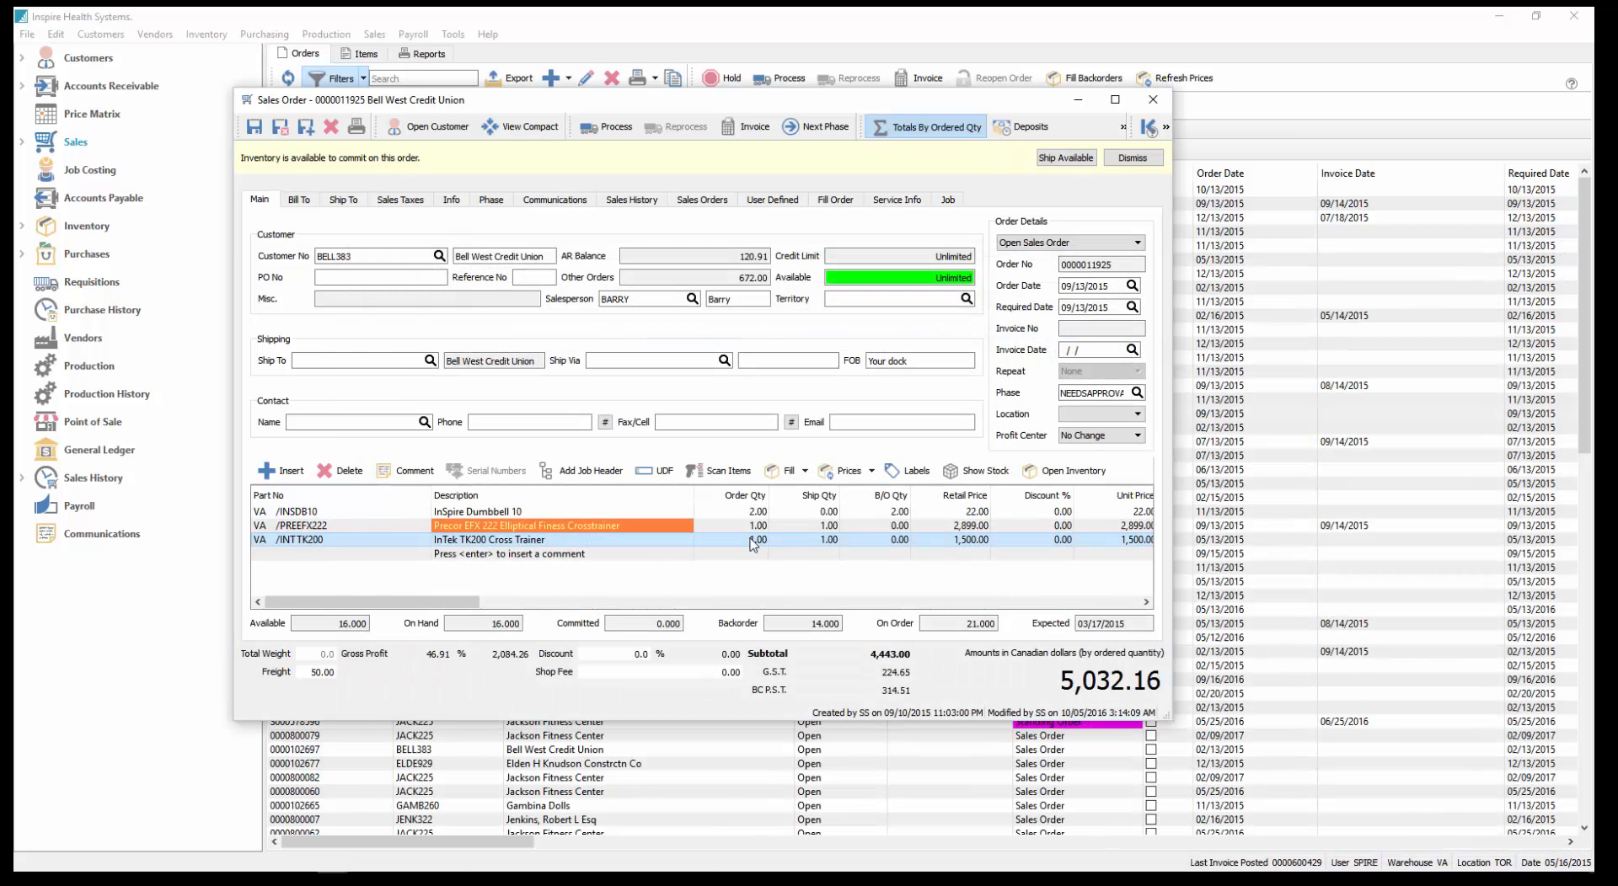
# Step: Open the inventory record of the order's INTTK200 line and review its sales orders, purchase orders and statistics
pyautogui.click(334, 540)
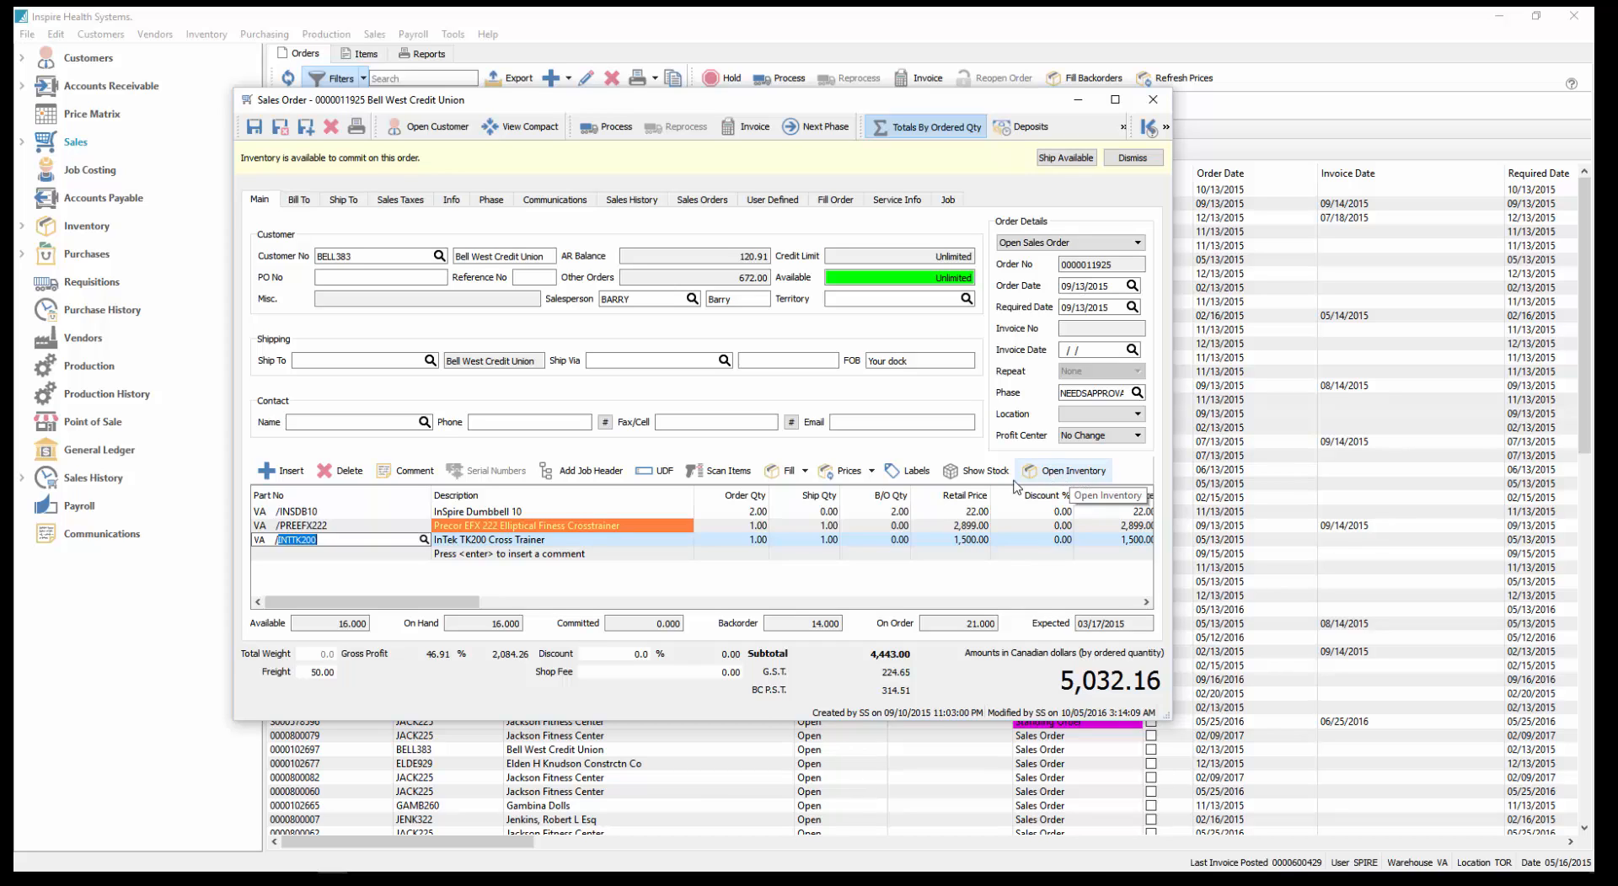
pyautogui.click(330, 540)
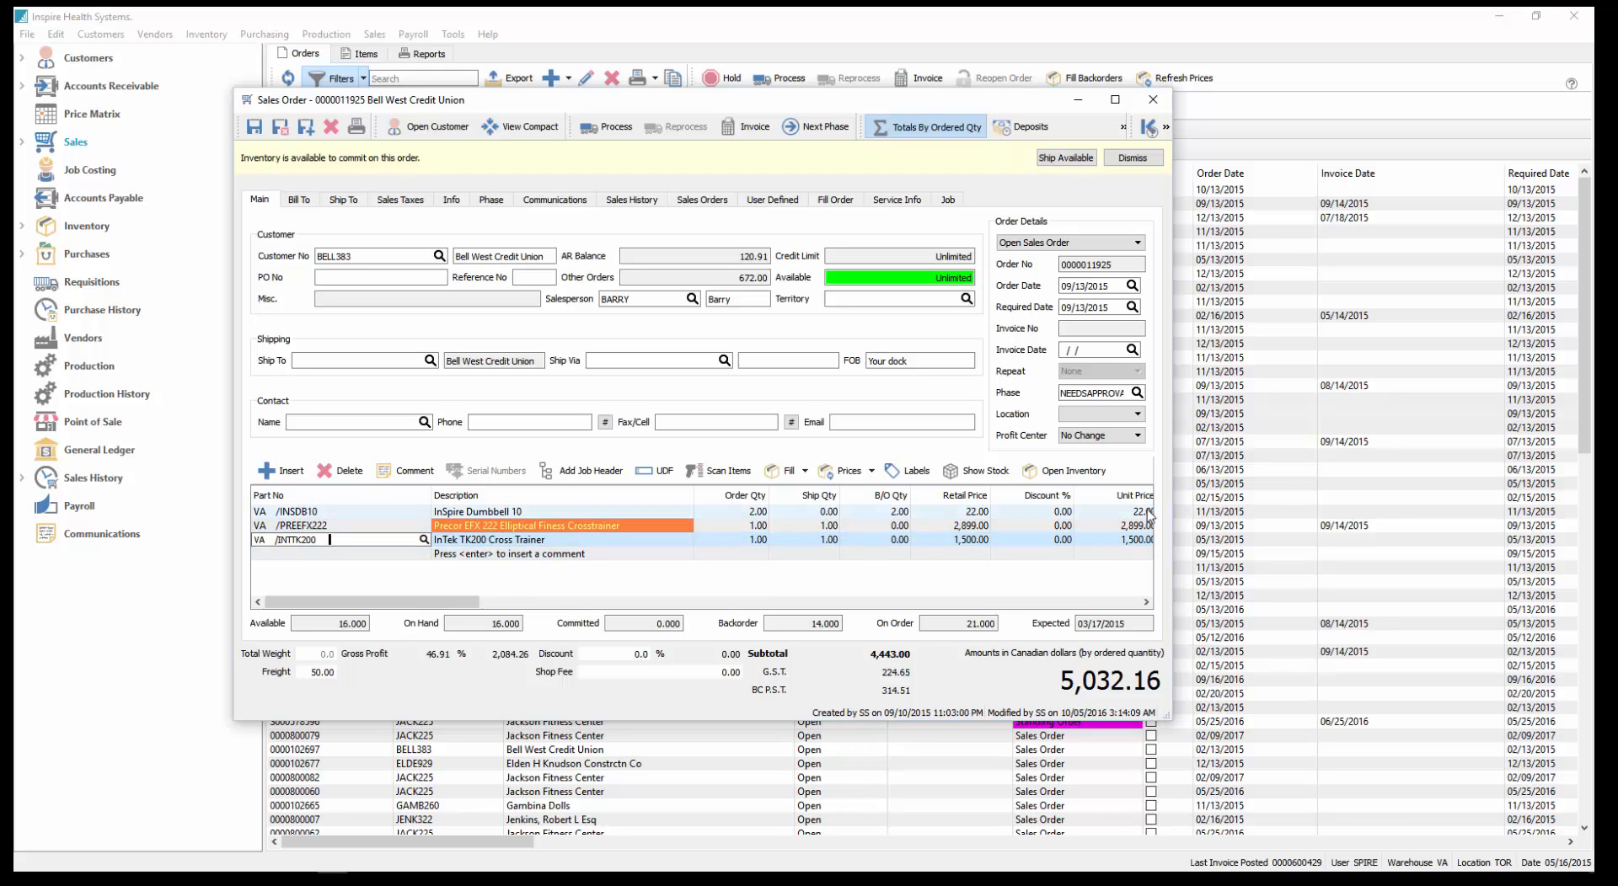
pyautogui.click(1066, 473)
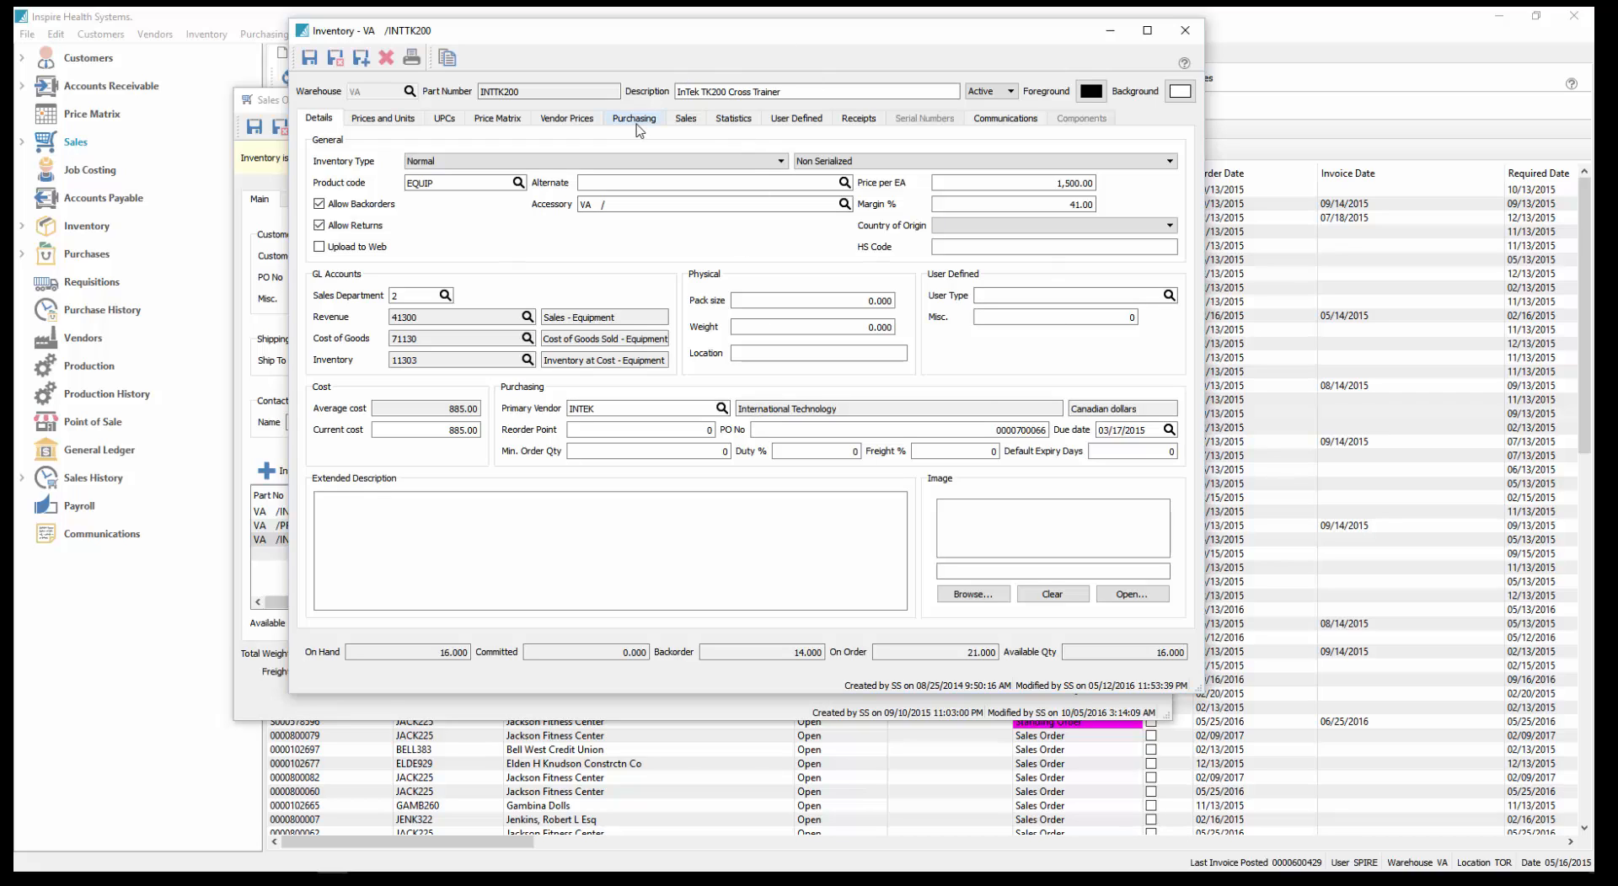
pyautogui.click(685, 120)
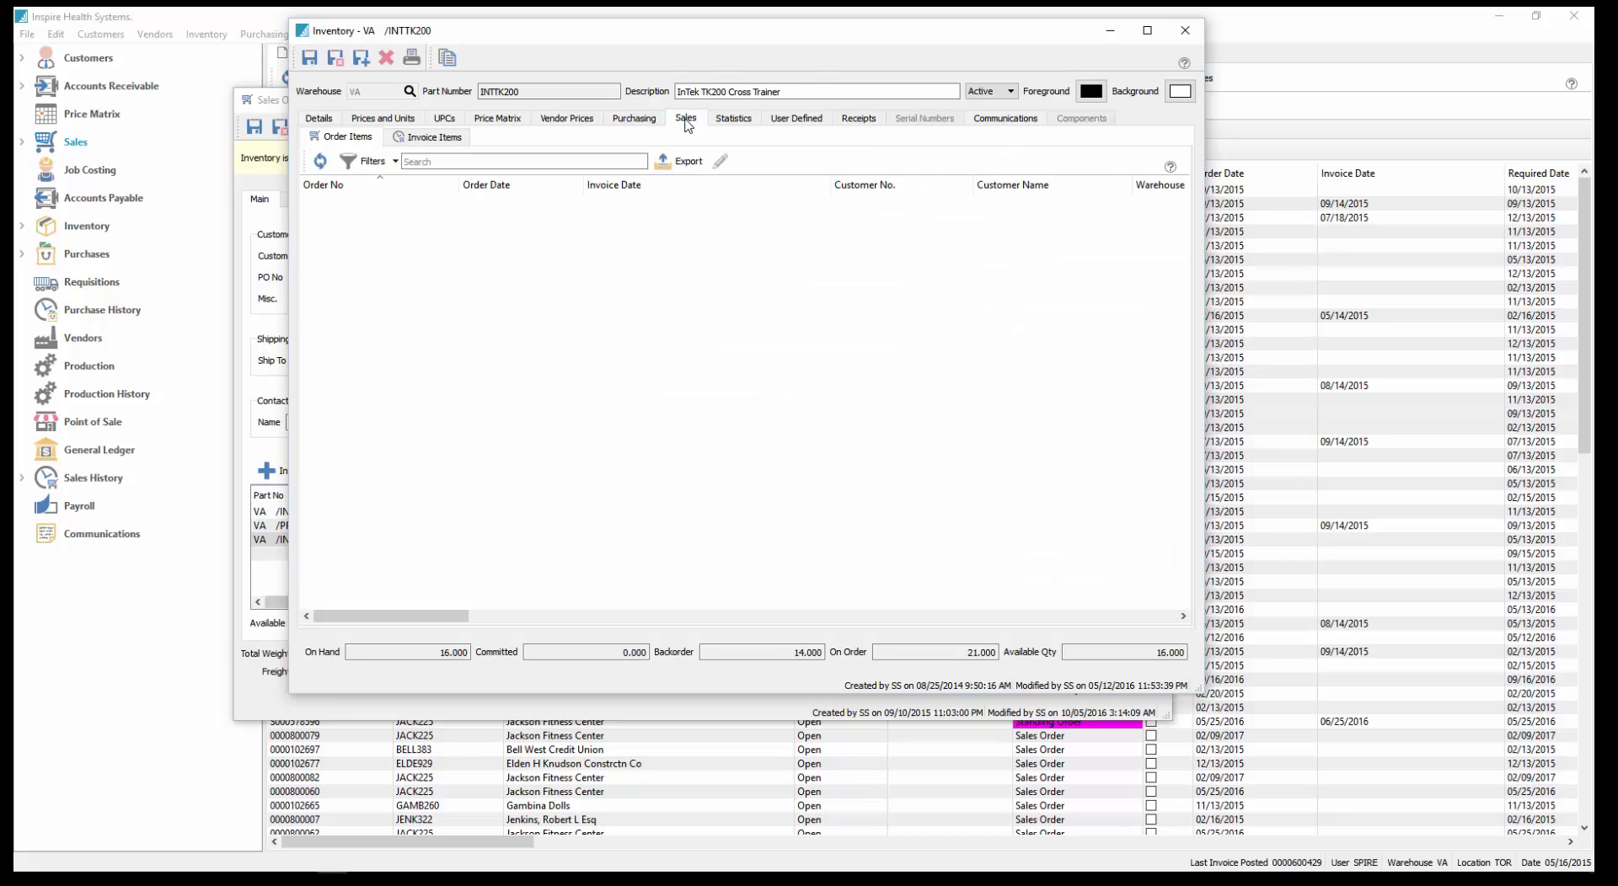
pyautogui.click(637, 121)
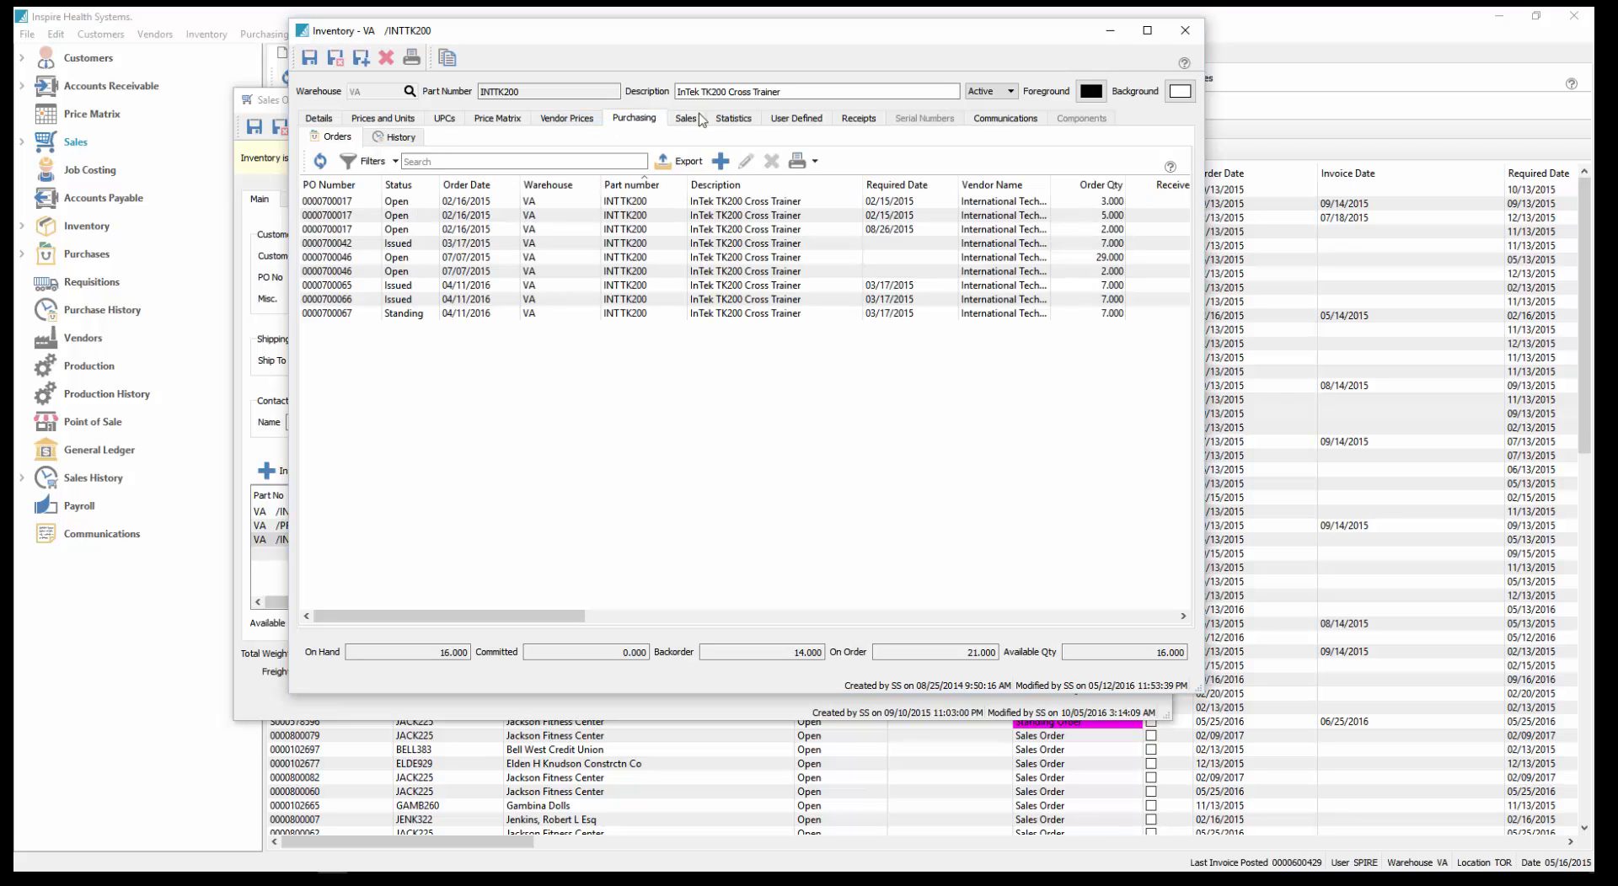
pyautogui.click(733, 119)
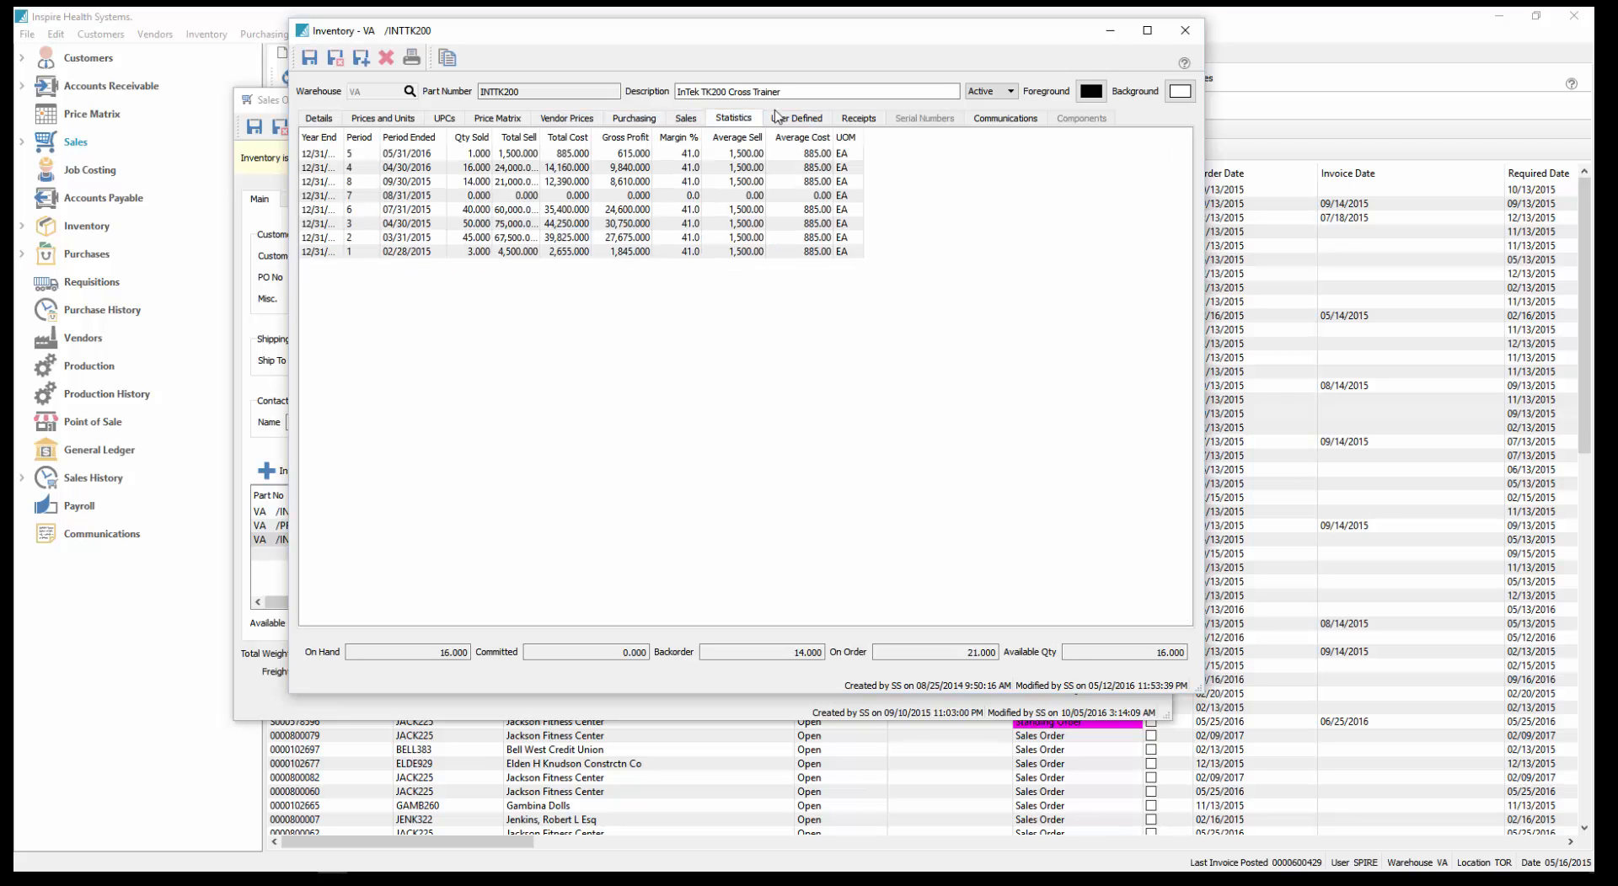
# Step: Close the INTTK200 inventory record, and save and close the Bell West Credit Union sales order
pyautogui.click(1185, 31)
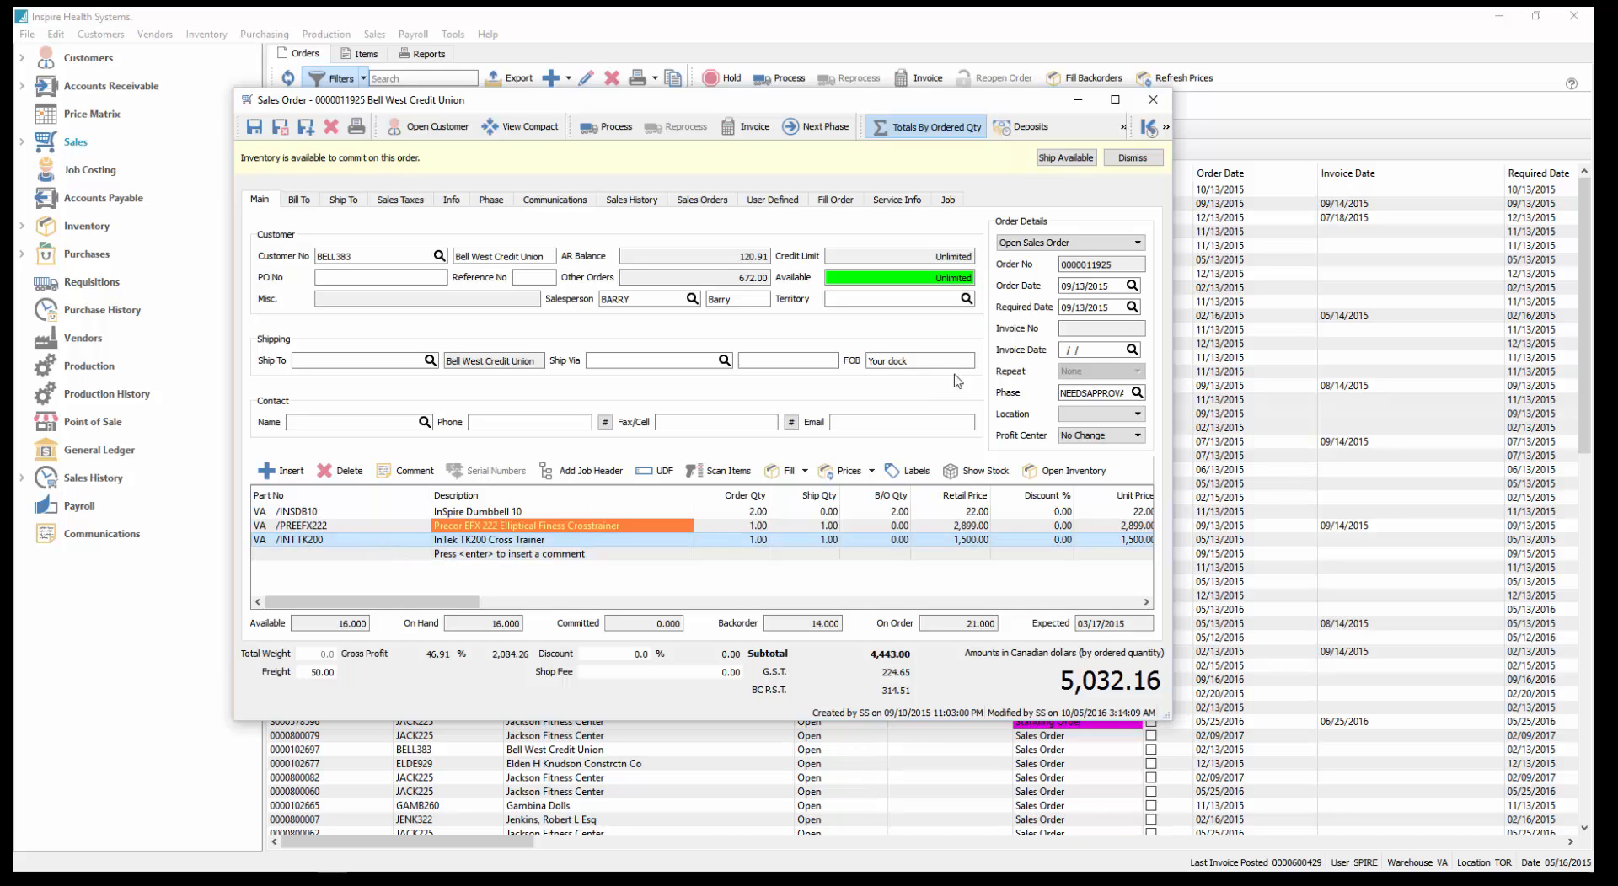
pyautogui.click(282, 130)
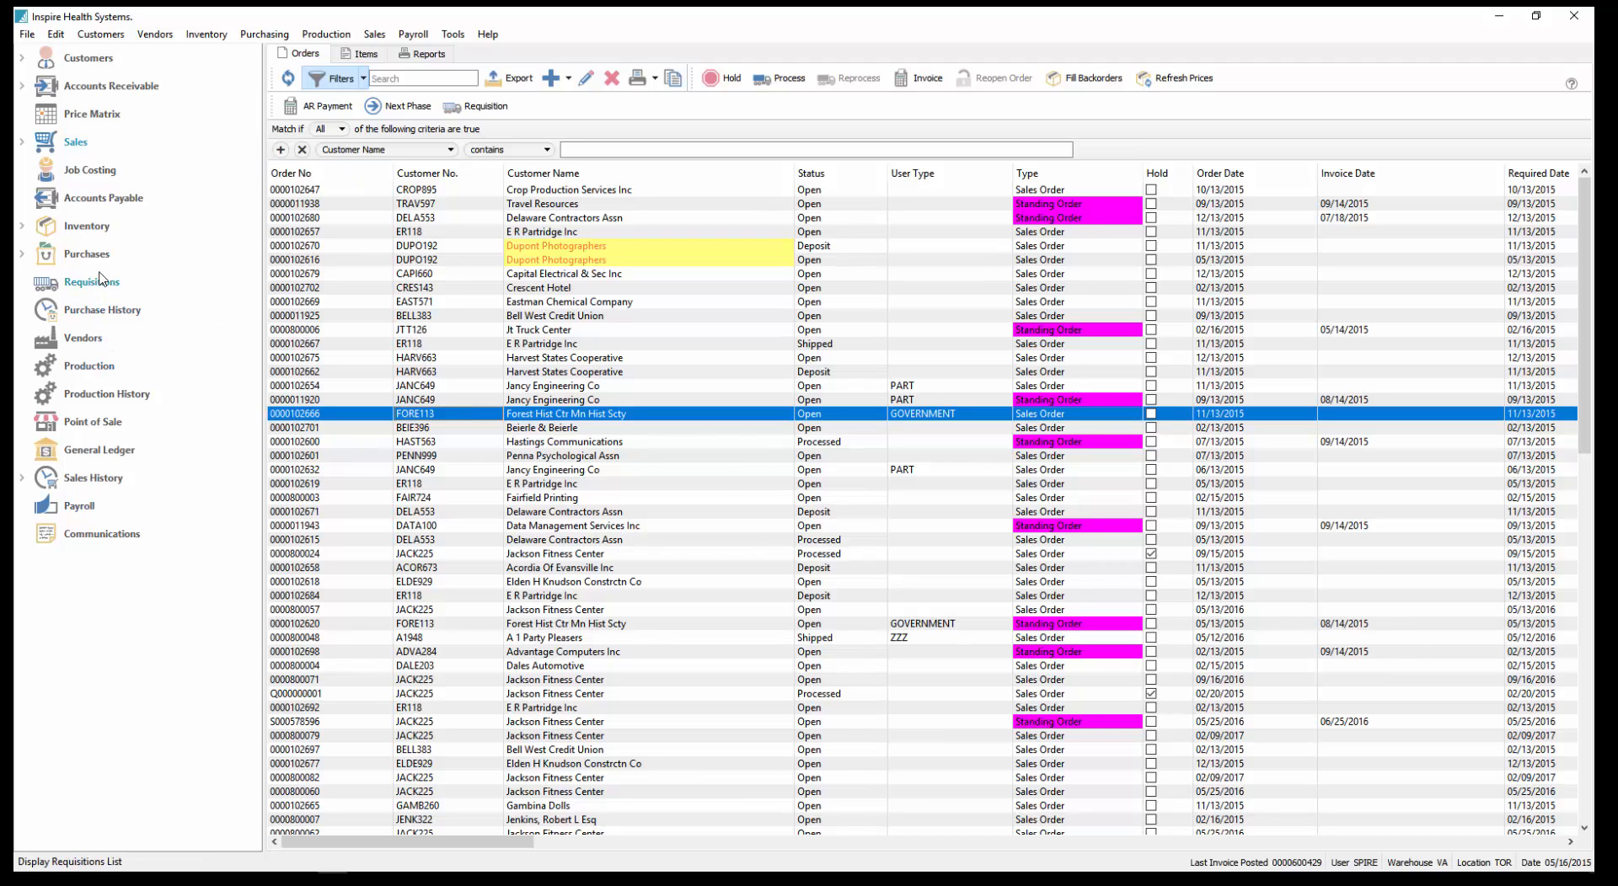
# Step: Start a cash sale in Point of Sale with part INTTK200 as its item
pyautogui.click(93, 421)
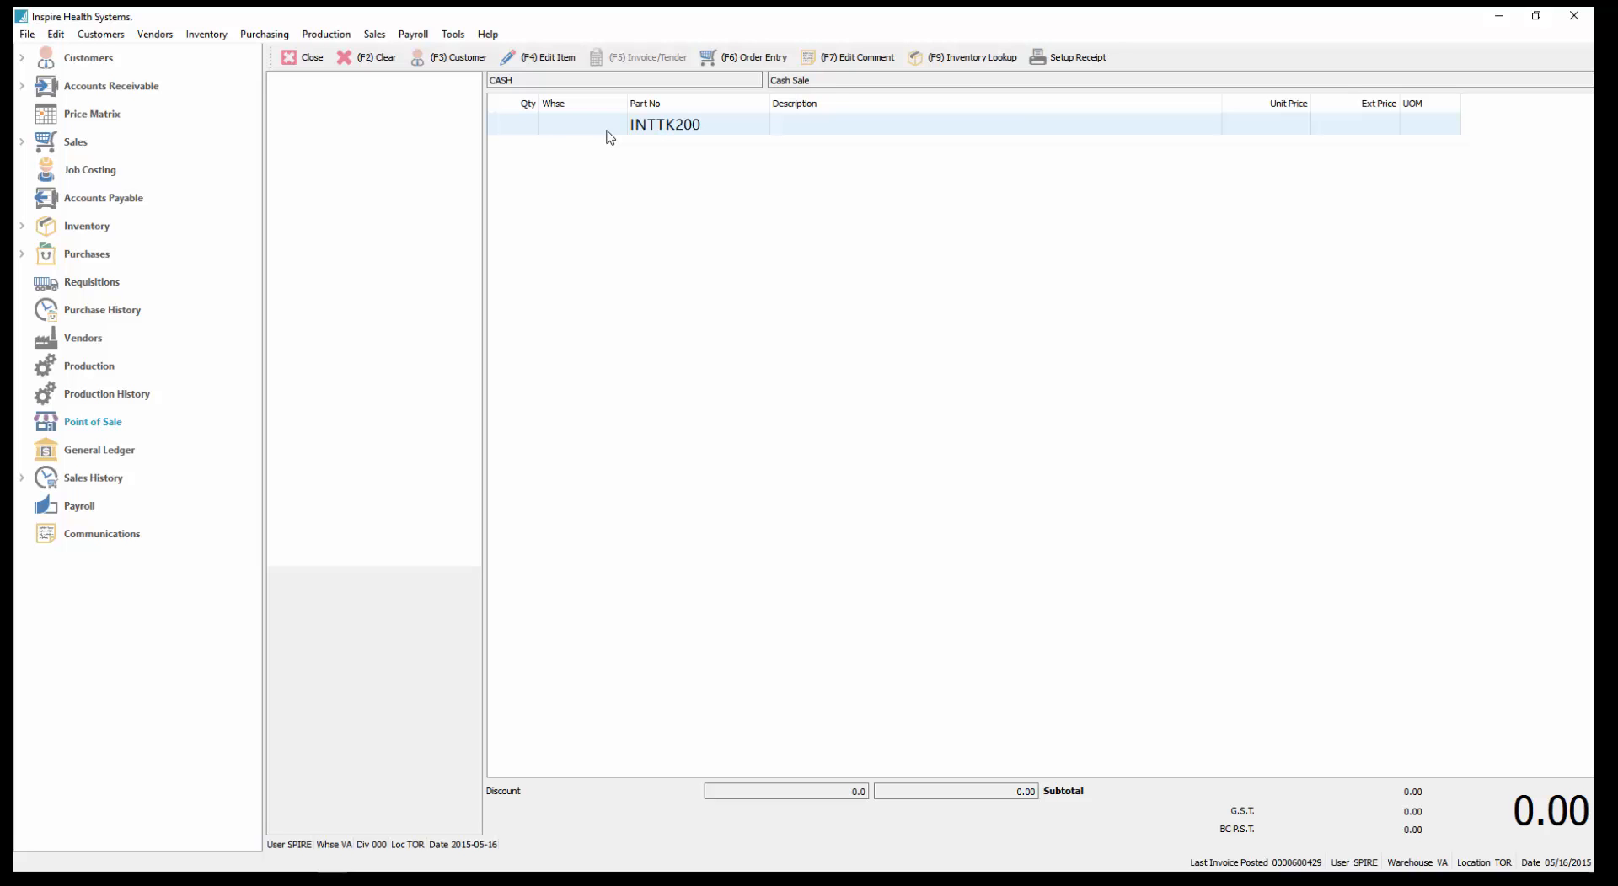
pyautogui.write('INTTK200')
pyautogui.press('Return')
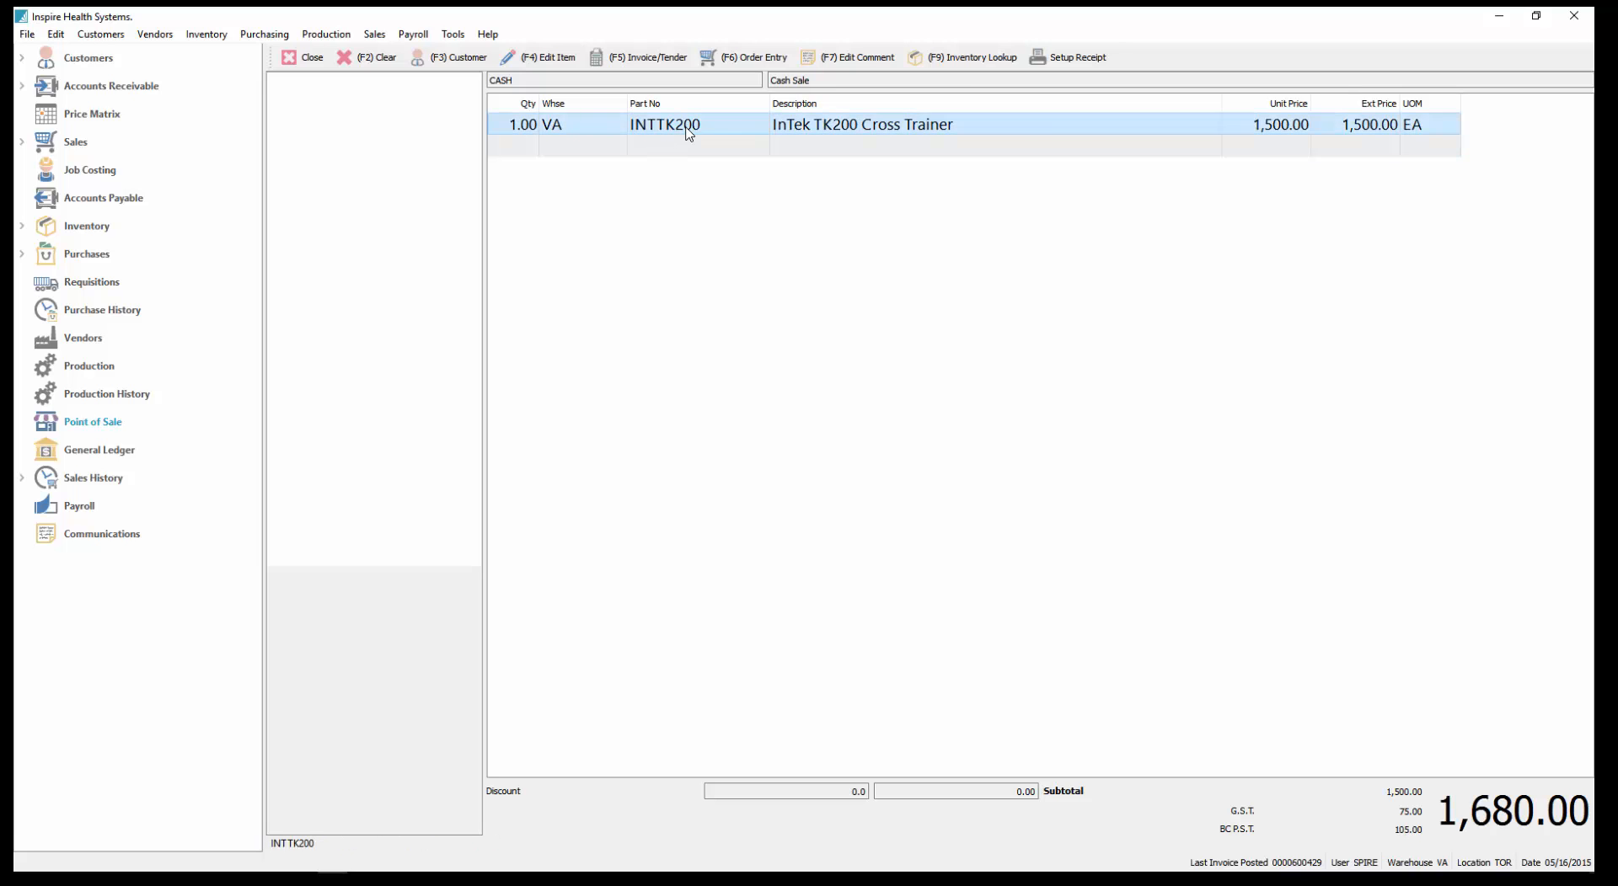
# Step: Show the INTTK200 stock across warehouses from the cash sale's item details, then close the stock and item windows
pyautogui.doubleClick(688, 132)
pyautogui.moveTo(1327, 465); pyautogui.dragTo(917, 243)
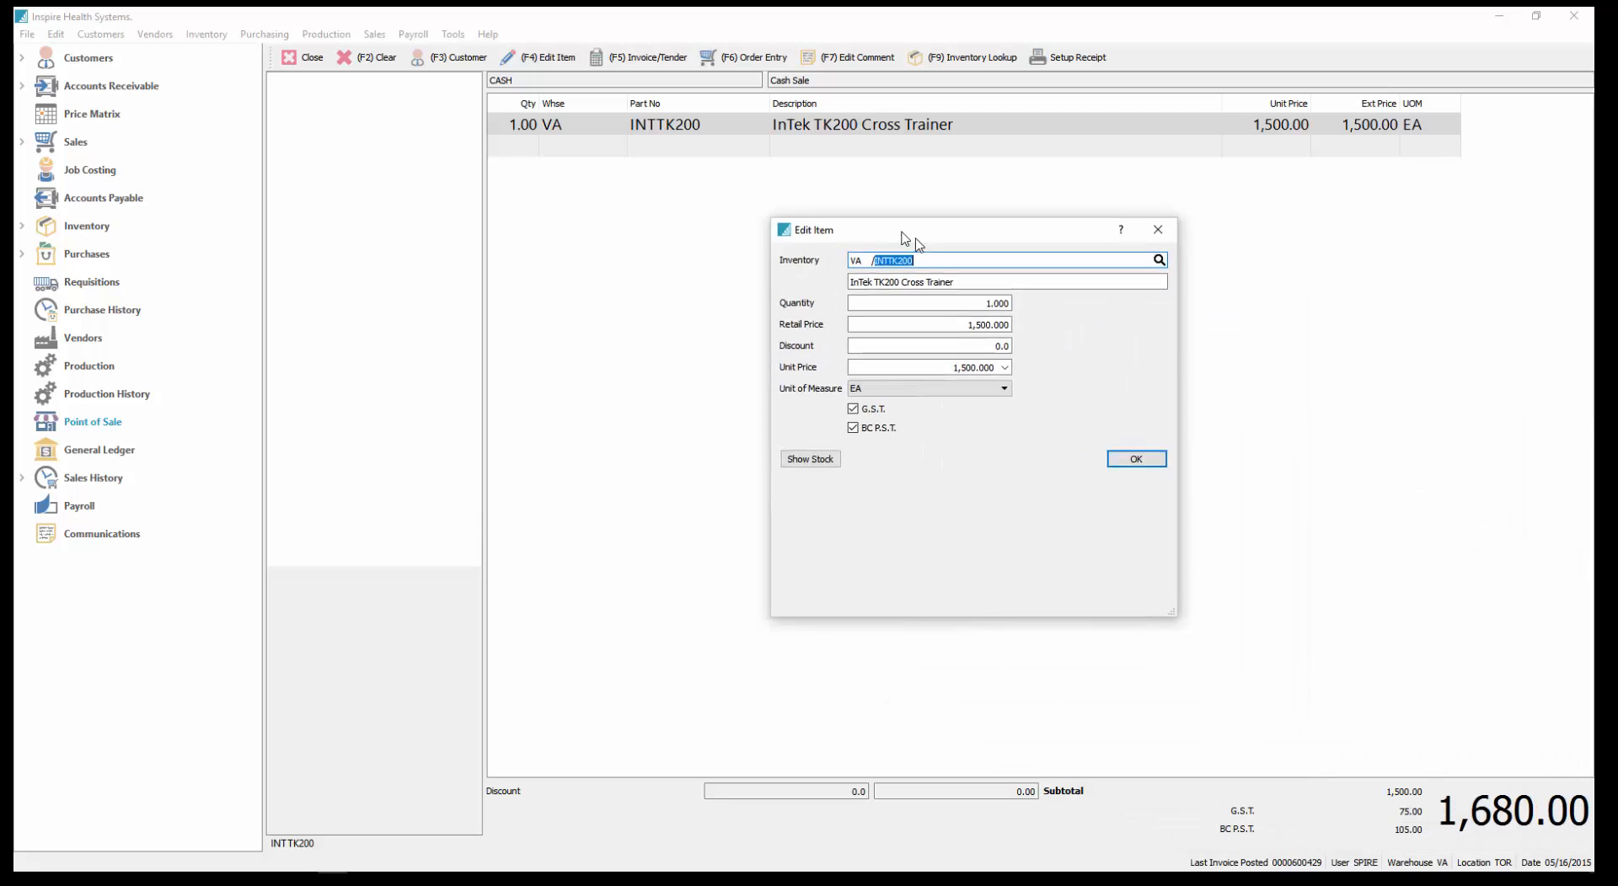
pyautogui.click(802, 459)
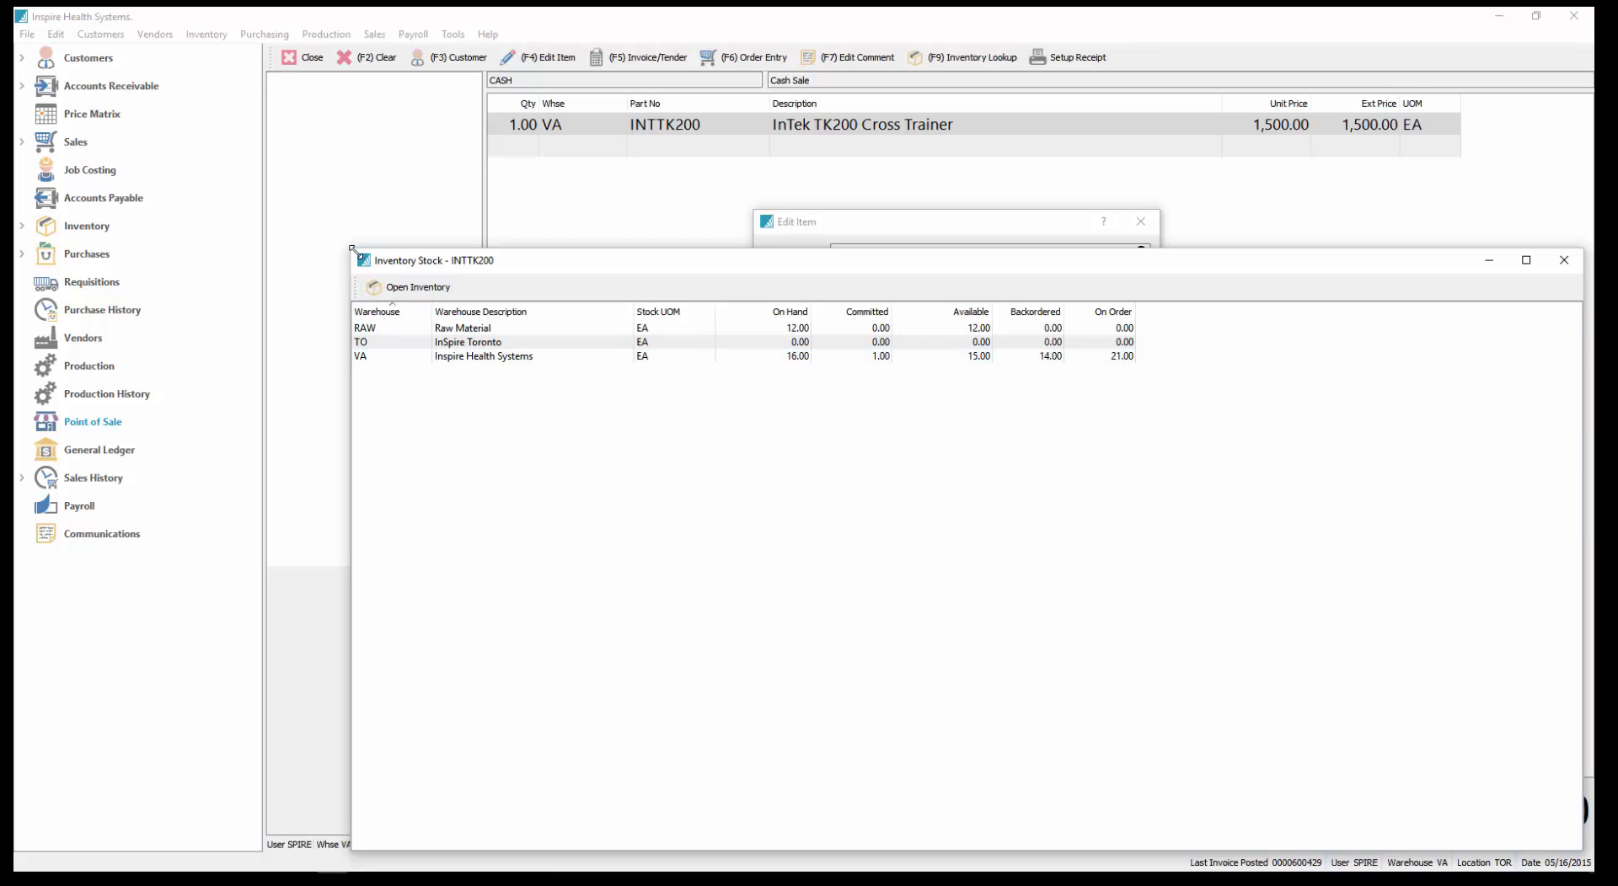
pyautogui.click(1564, 260)
pyautogui.click(1162, 220)
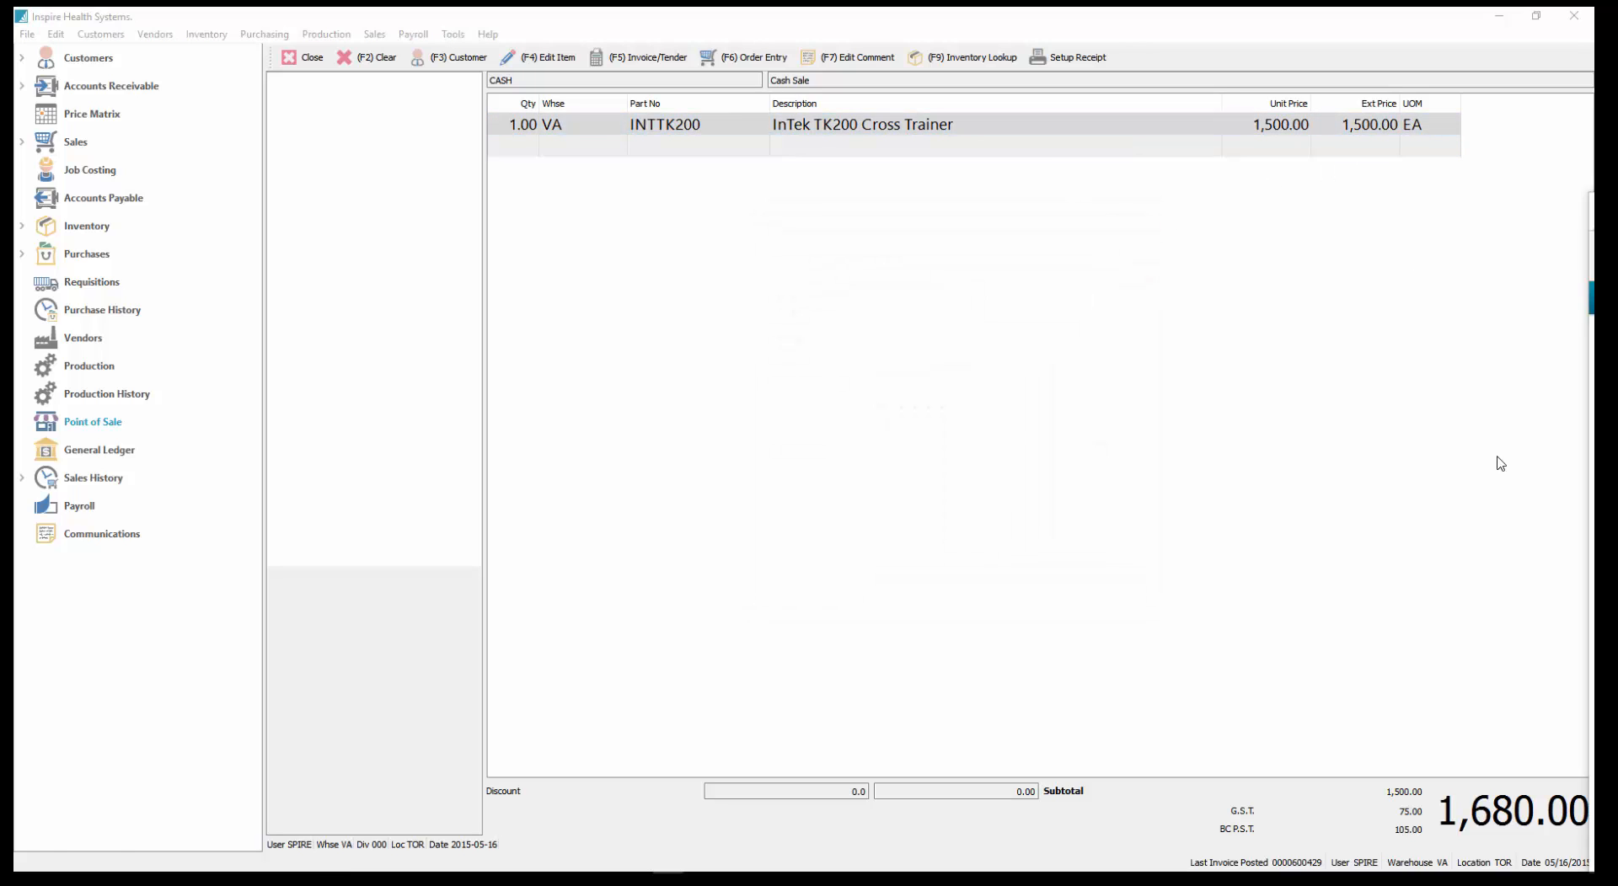
# Step: Discard the cash sale and return to the sales orders list
pyautogui.click(74, 149)
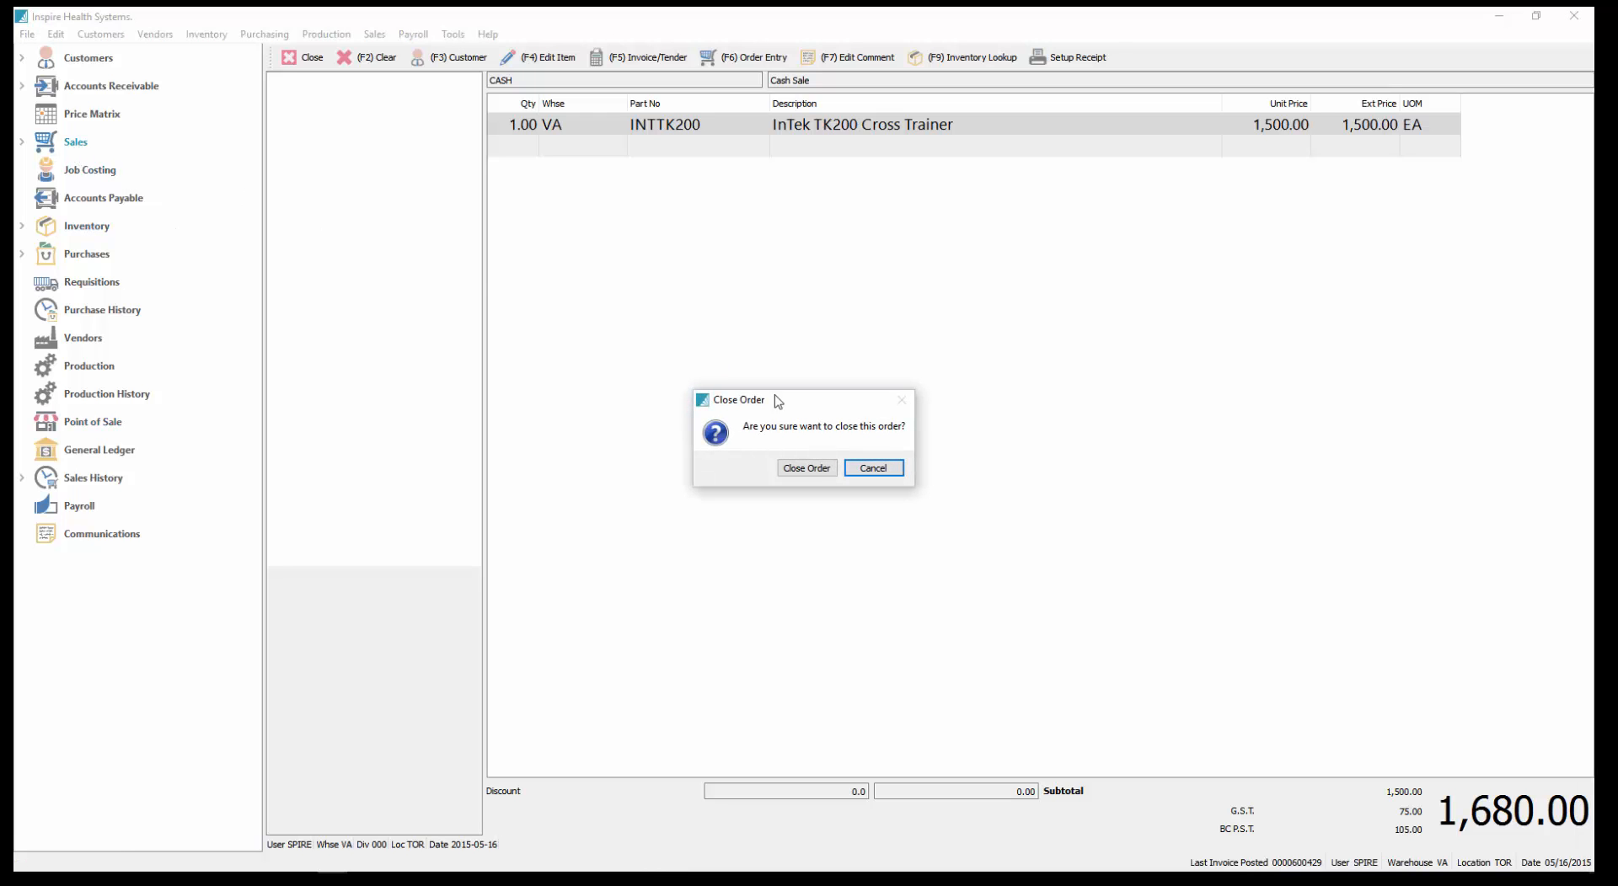
pyautogui.click(815, 469)
pyautogui.click(557, 318)
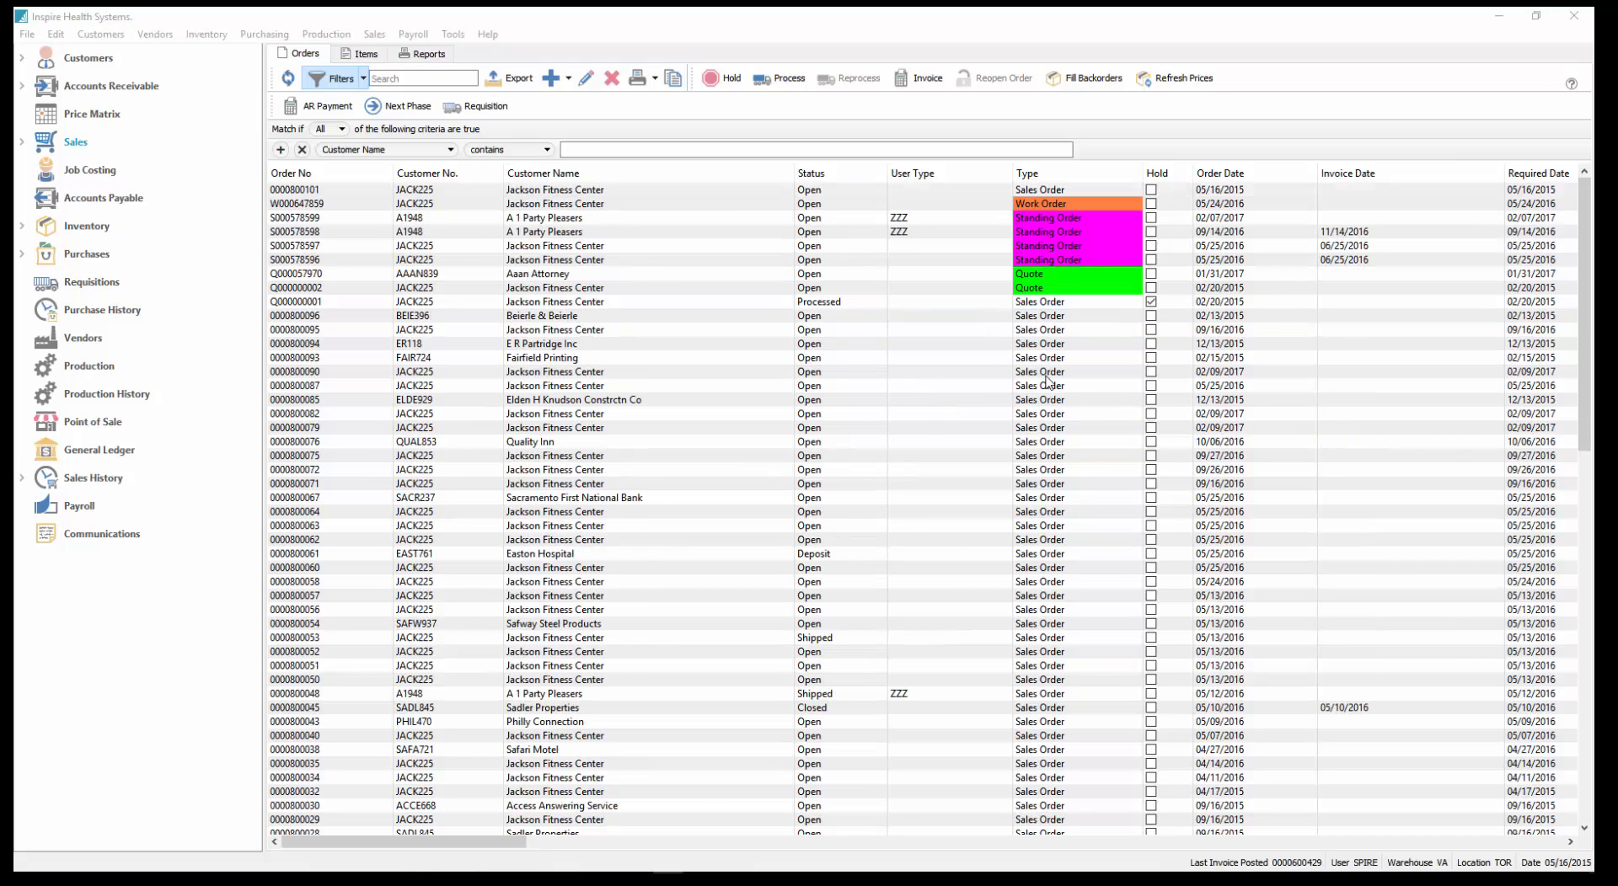
# Step: Open the Jackson Fitness Center sales order dated 05/16/2015, review its service info unit number and asset tag, and close it
pyautogui.click(389, 192)
pyautogui.doubleClick(388, 194)
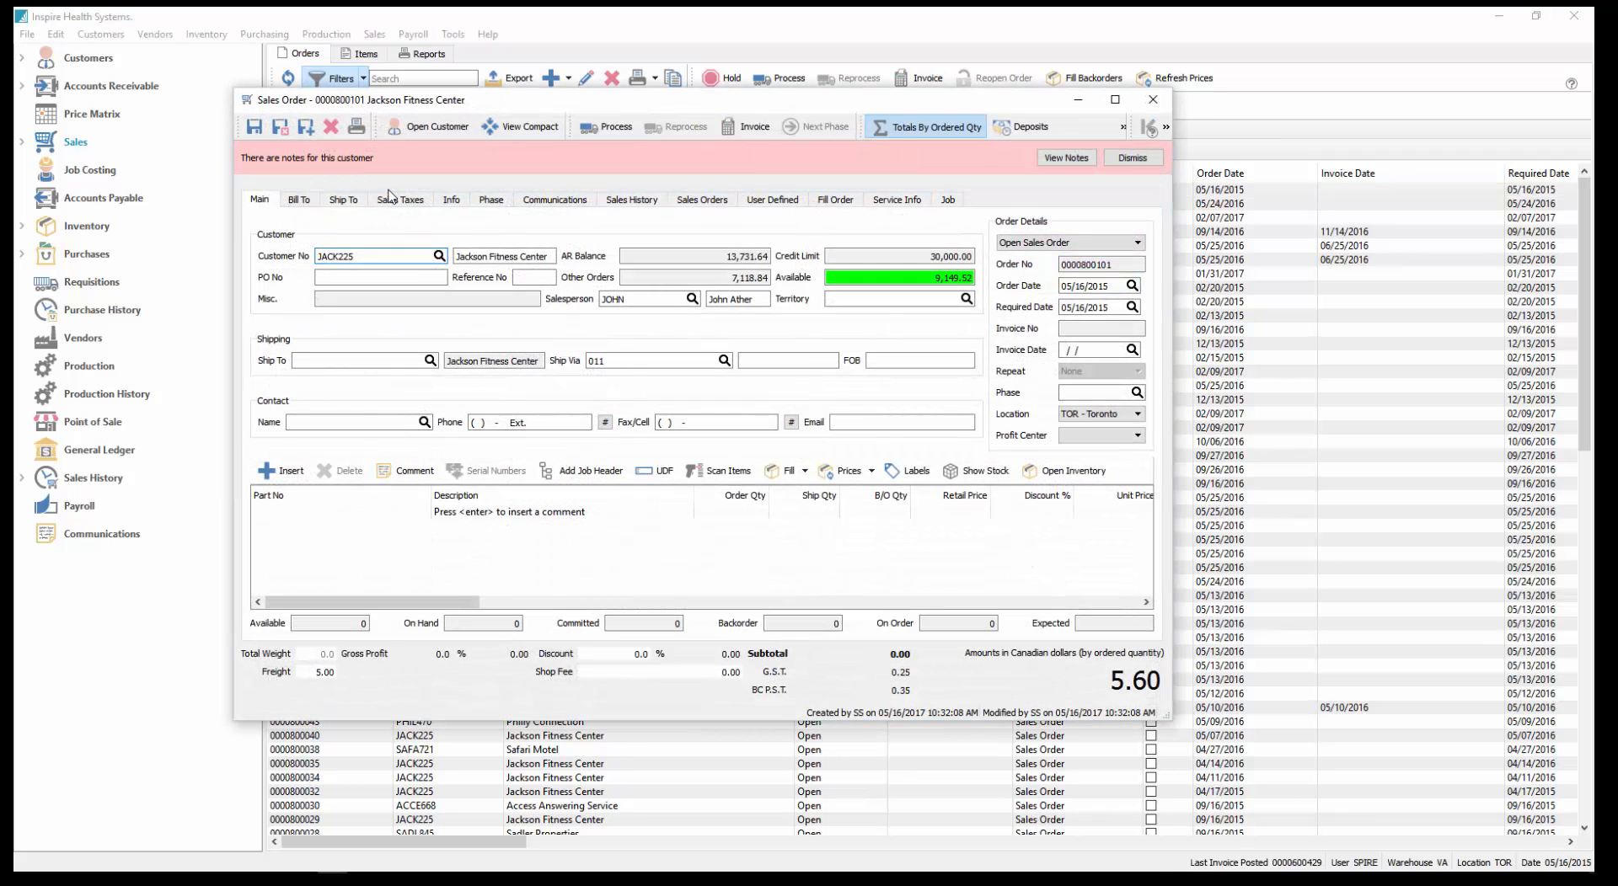
pyautogui.click(897, 199)
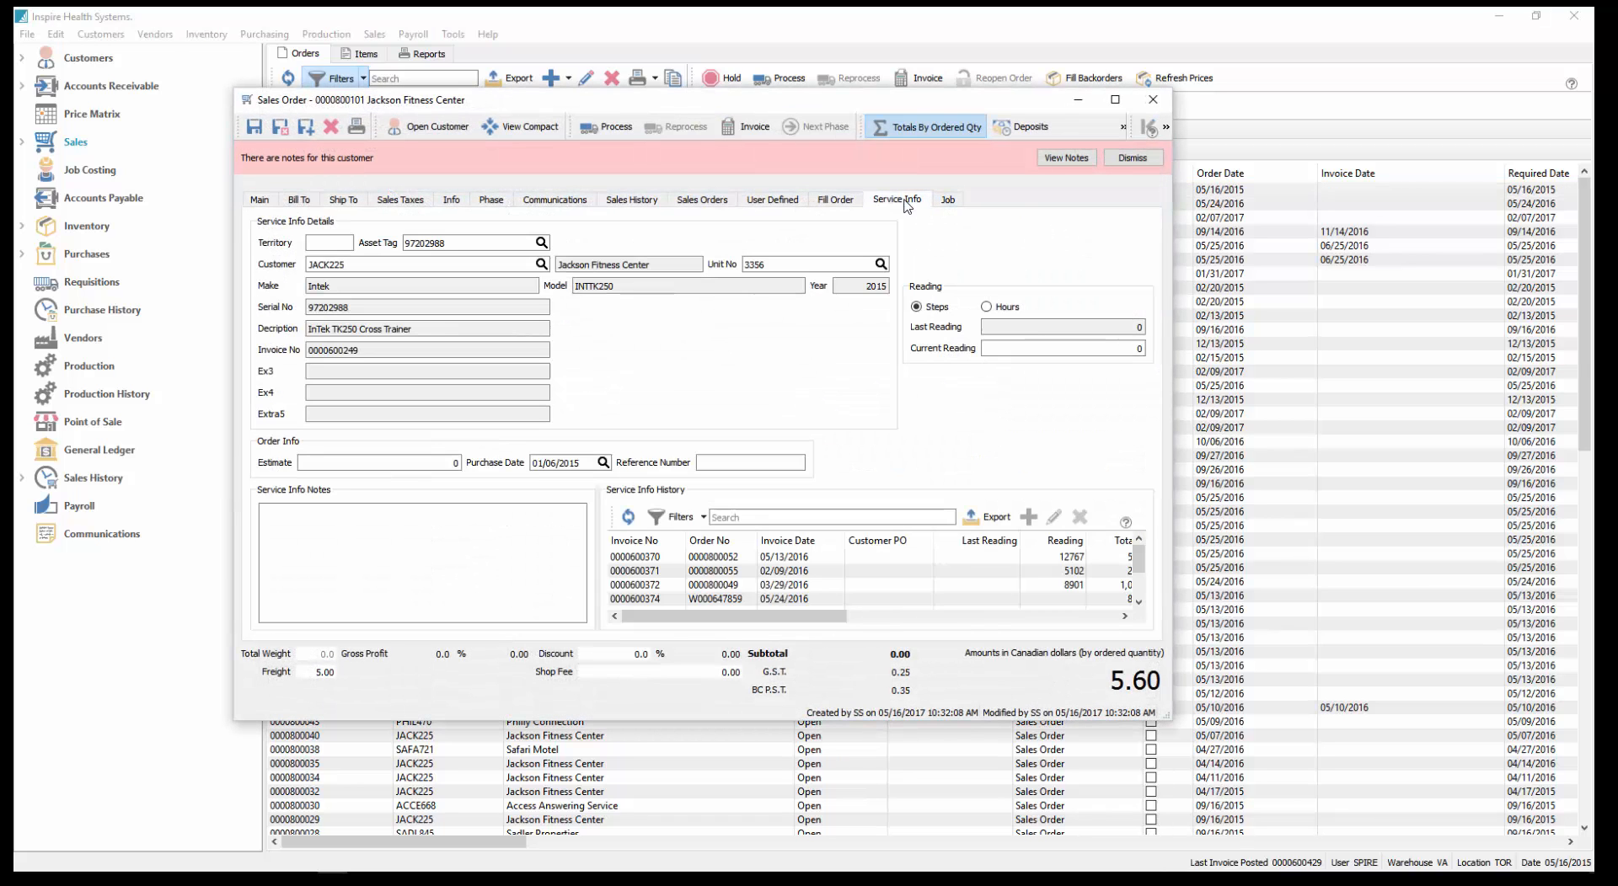
pyautogui.click(782, 266)
pyautogui.click(449, 244)
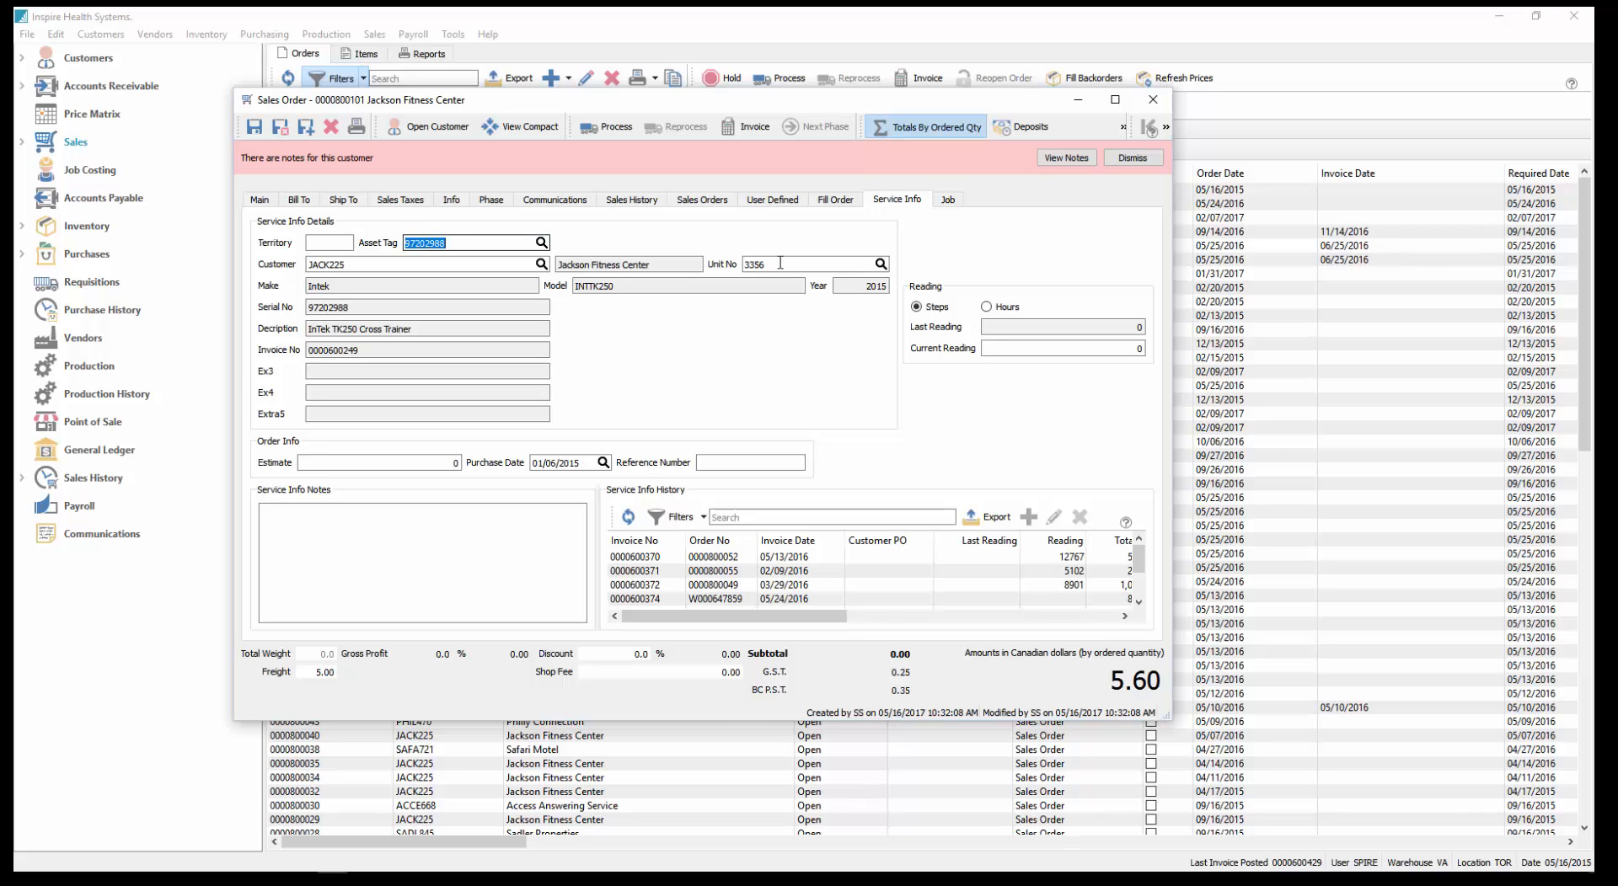
pyautogui.click(281, 128)
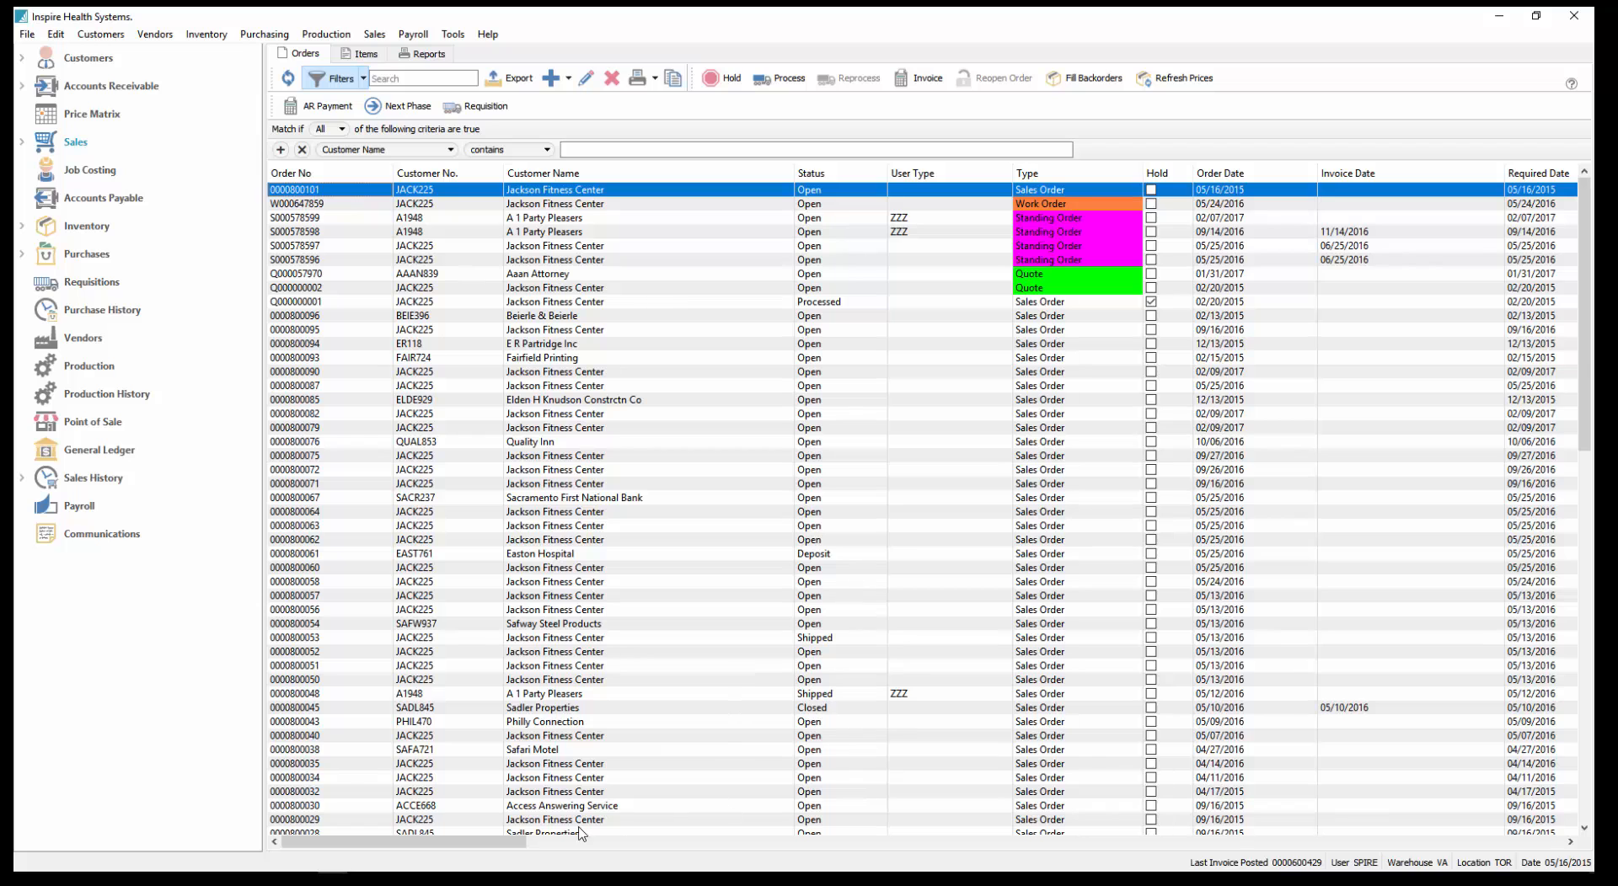
# Step: Check the Unit No (UDF) and Asset Tag (UDF) columns in the sales orders list
pyautogui.moveTo(485, 841); pyautogui.dragTo(575, 845)
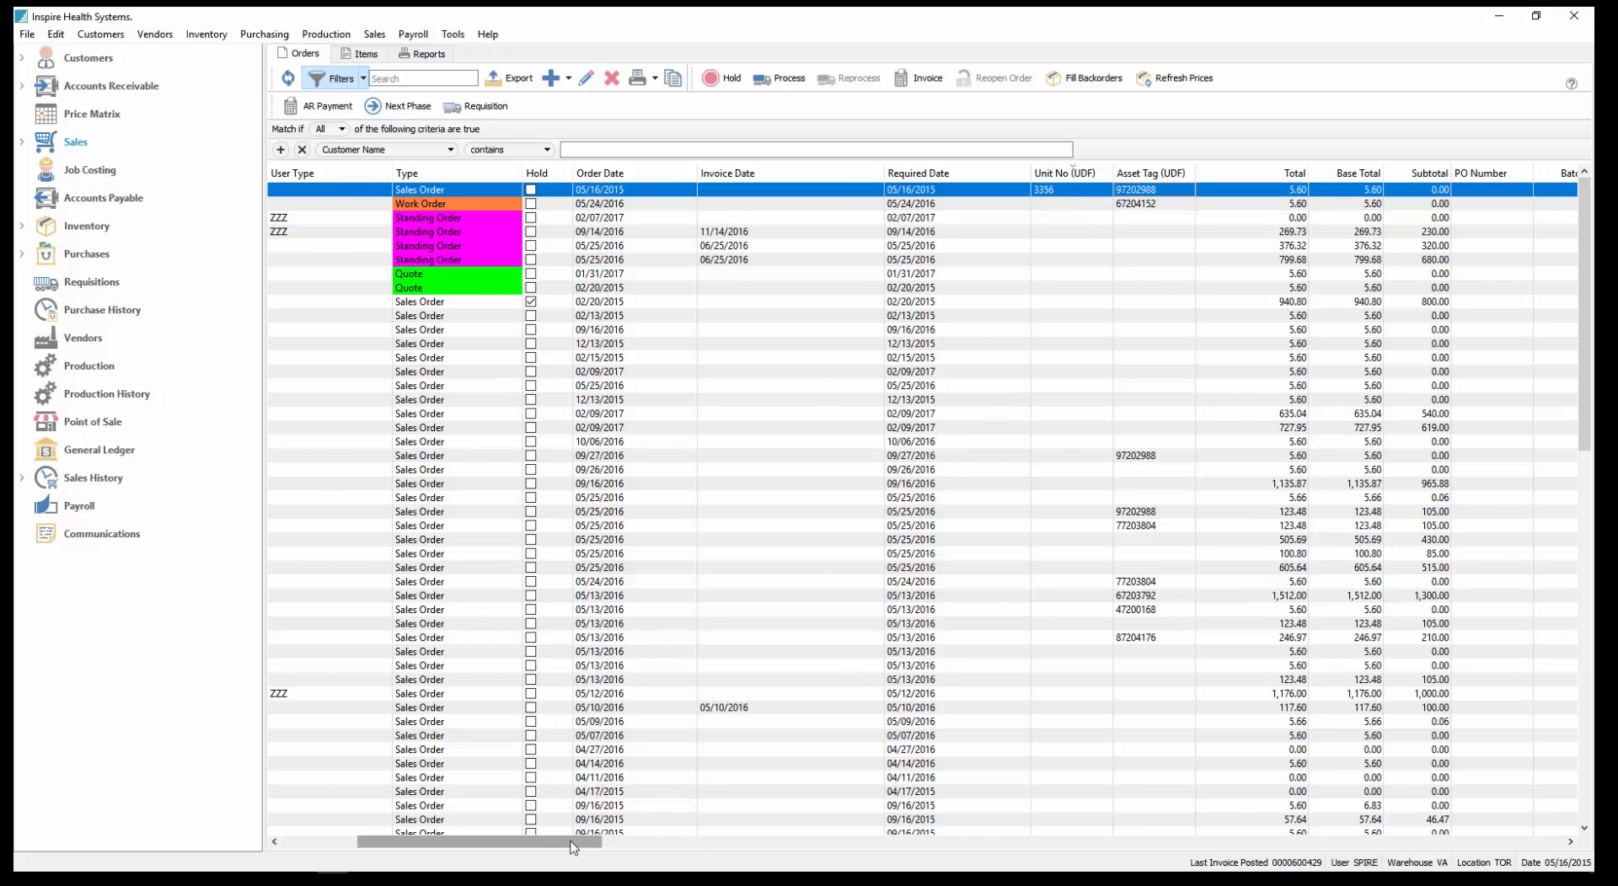
pyautogui.moveTo(574, 844); pyautogui.dragTo(500, 846)
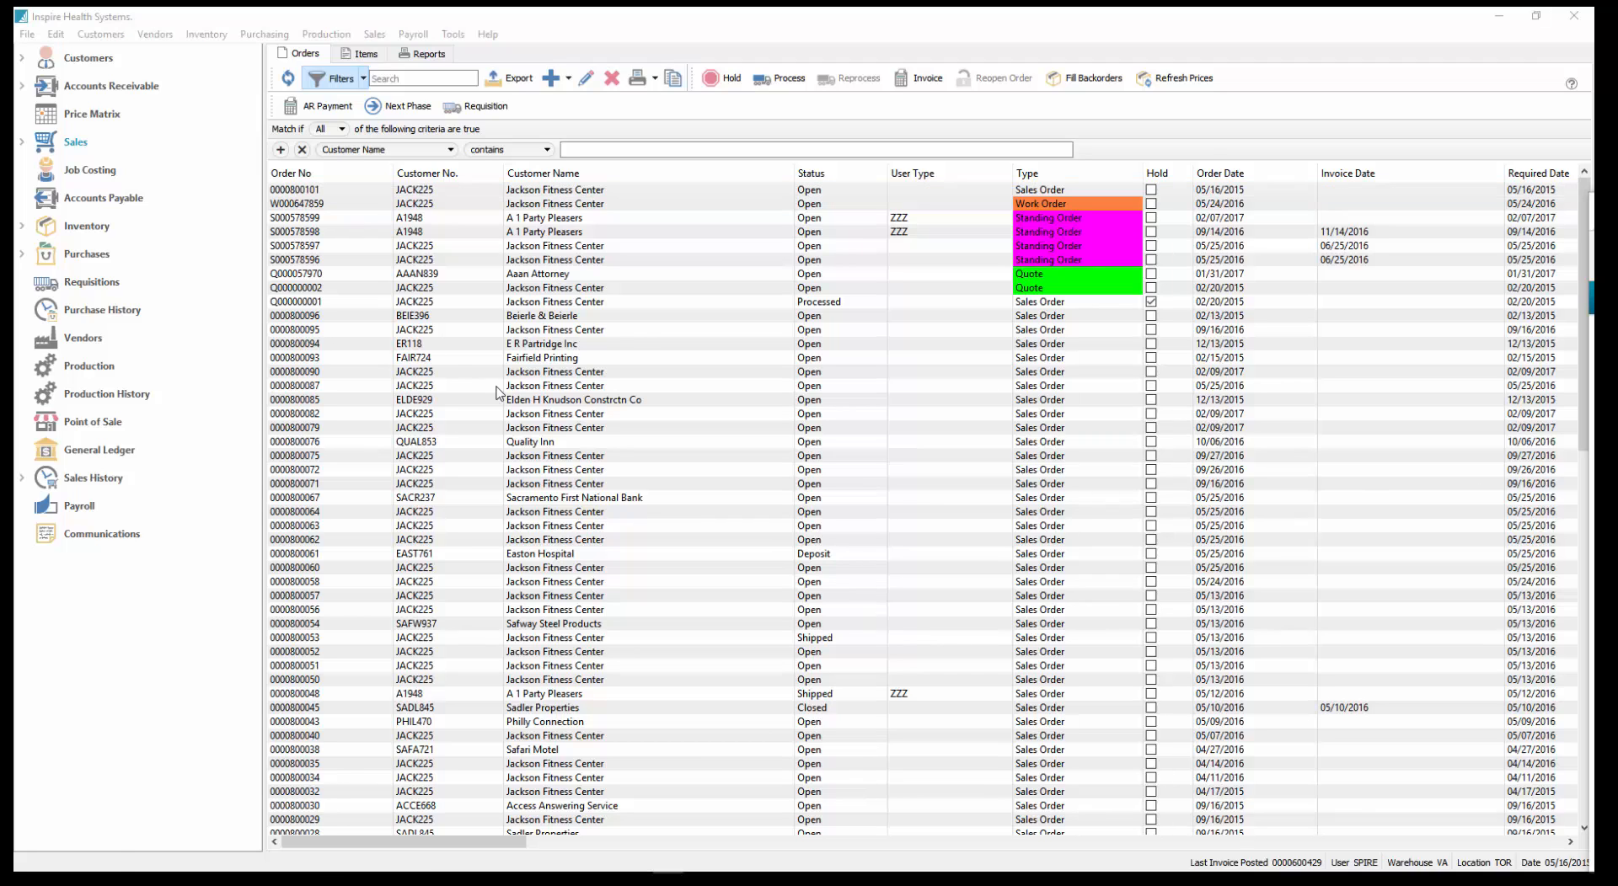
# Step: Sort the inventory list by part number in descending order and open the lot numbers of the YOGURTCOATING record
pyautogui.click(104, 231)
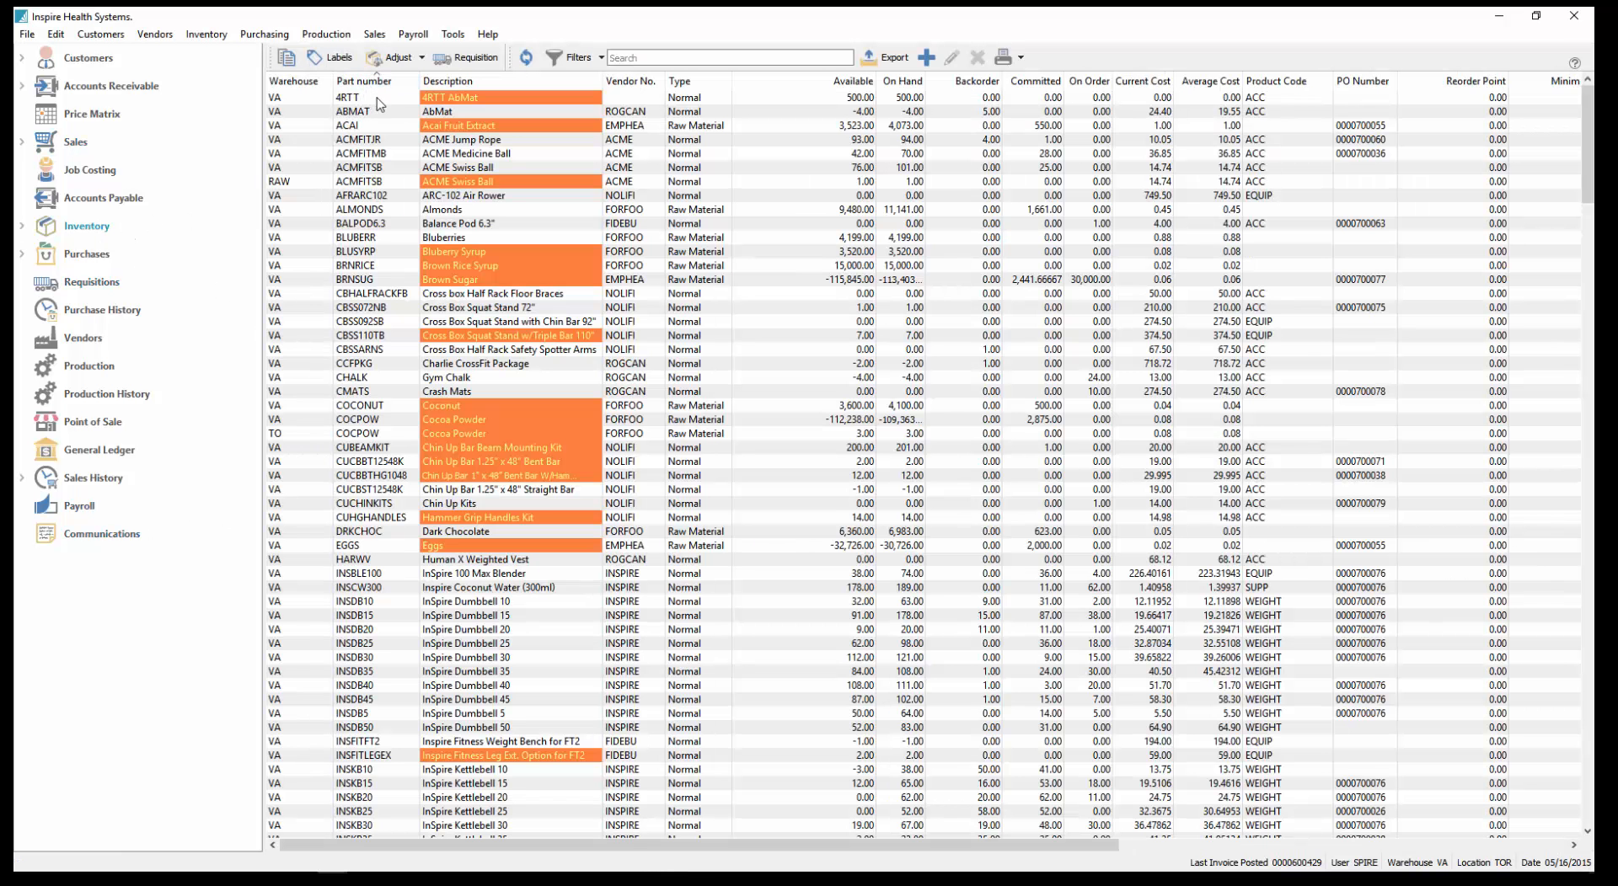
pyautogui.click(377, 84)
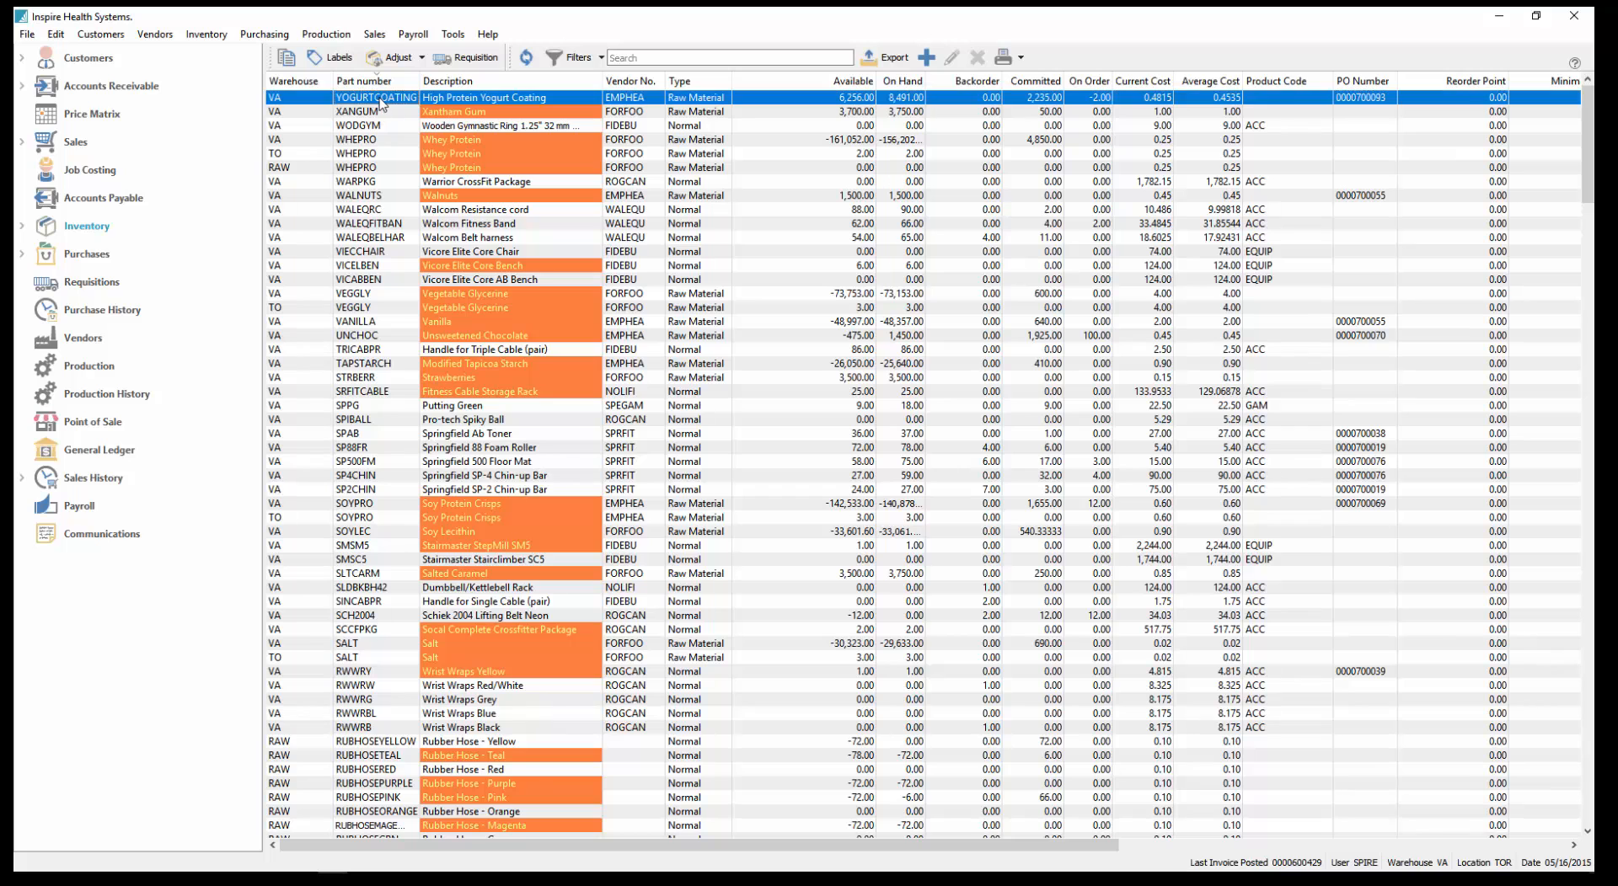
pyautogui.doubleClick(381, 99)
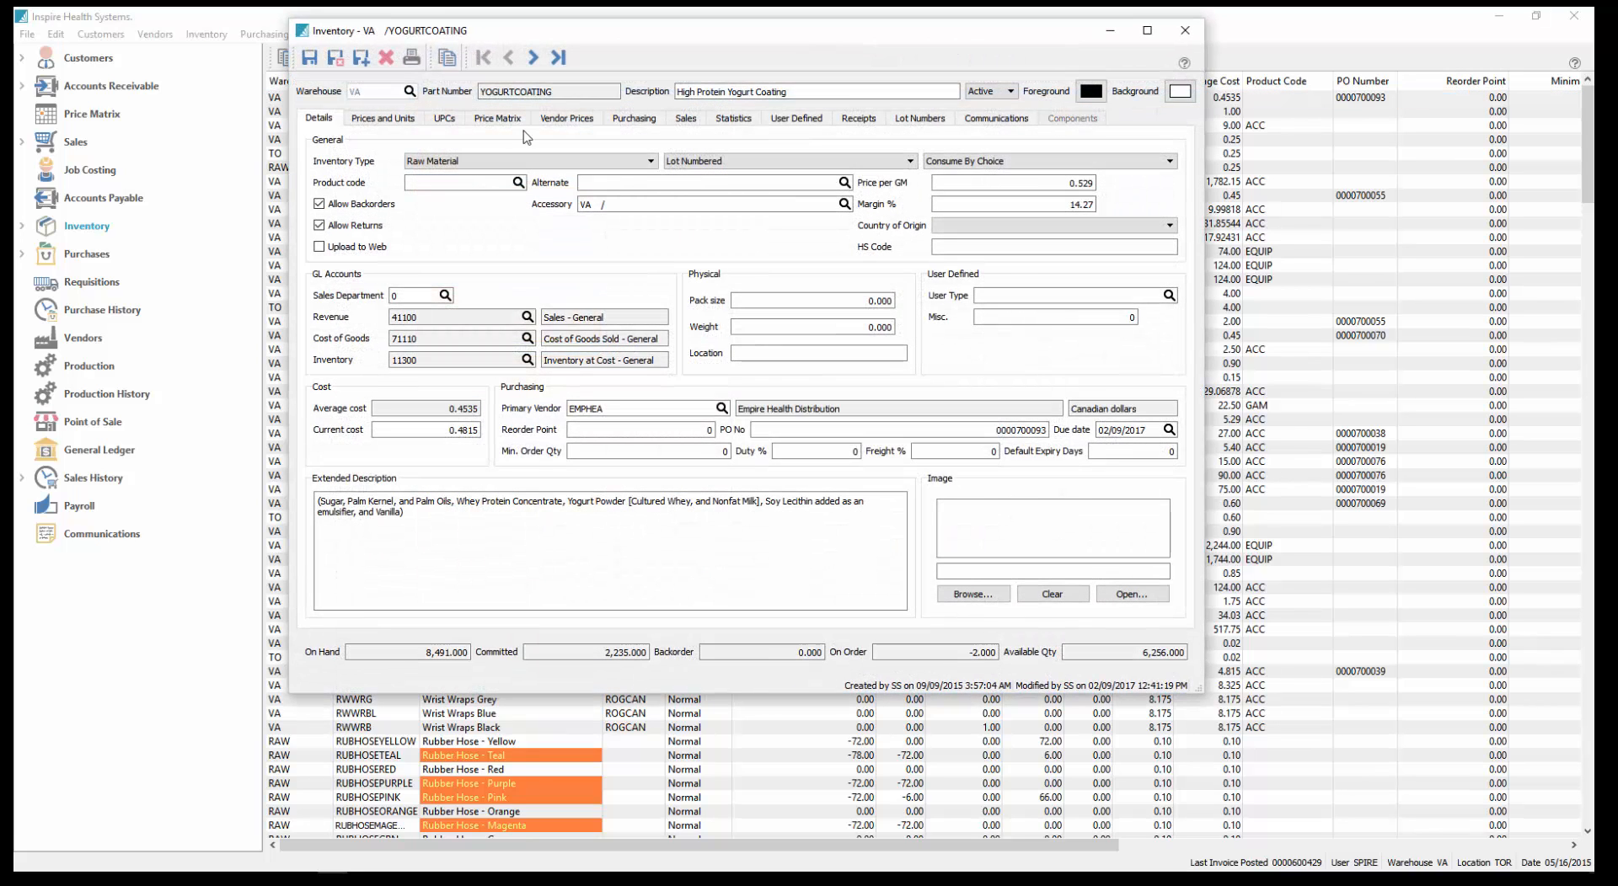
pyautogui.click(917, 118)
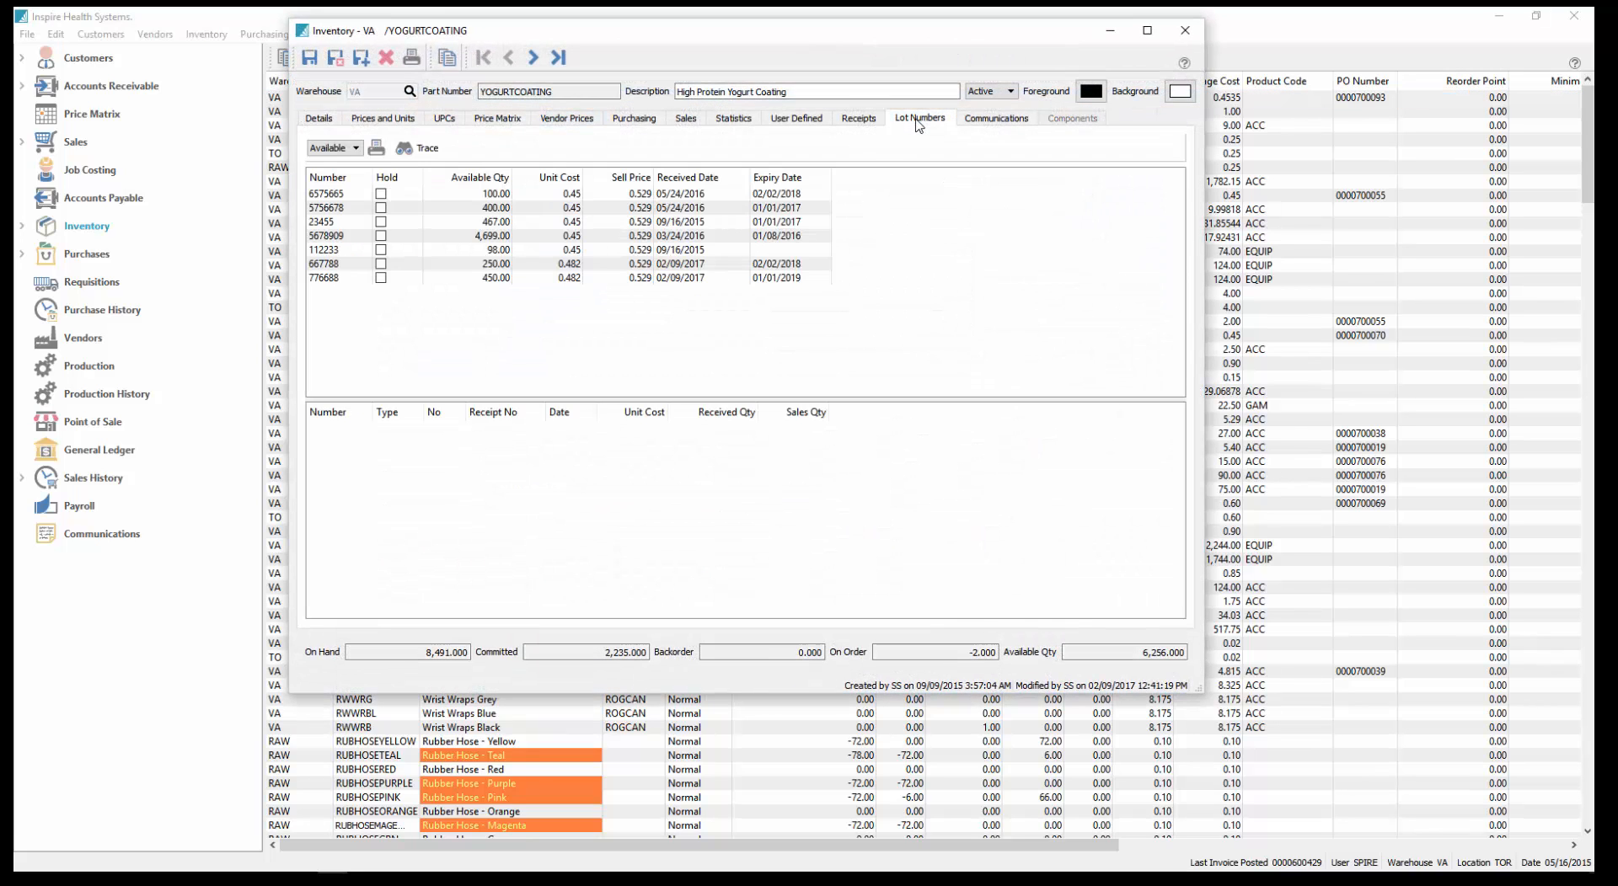
# Step: Review the purchase, sales and production transactions of lot 23455, widening the Type and No columns
pyautogui.click(337, 222)
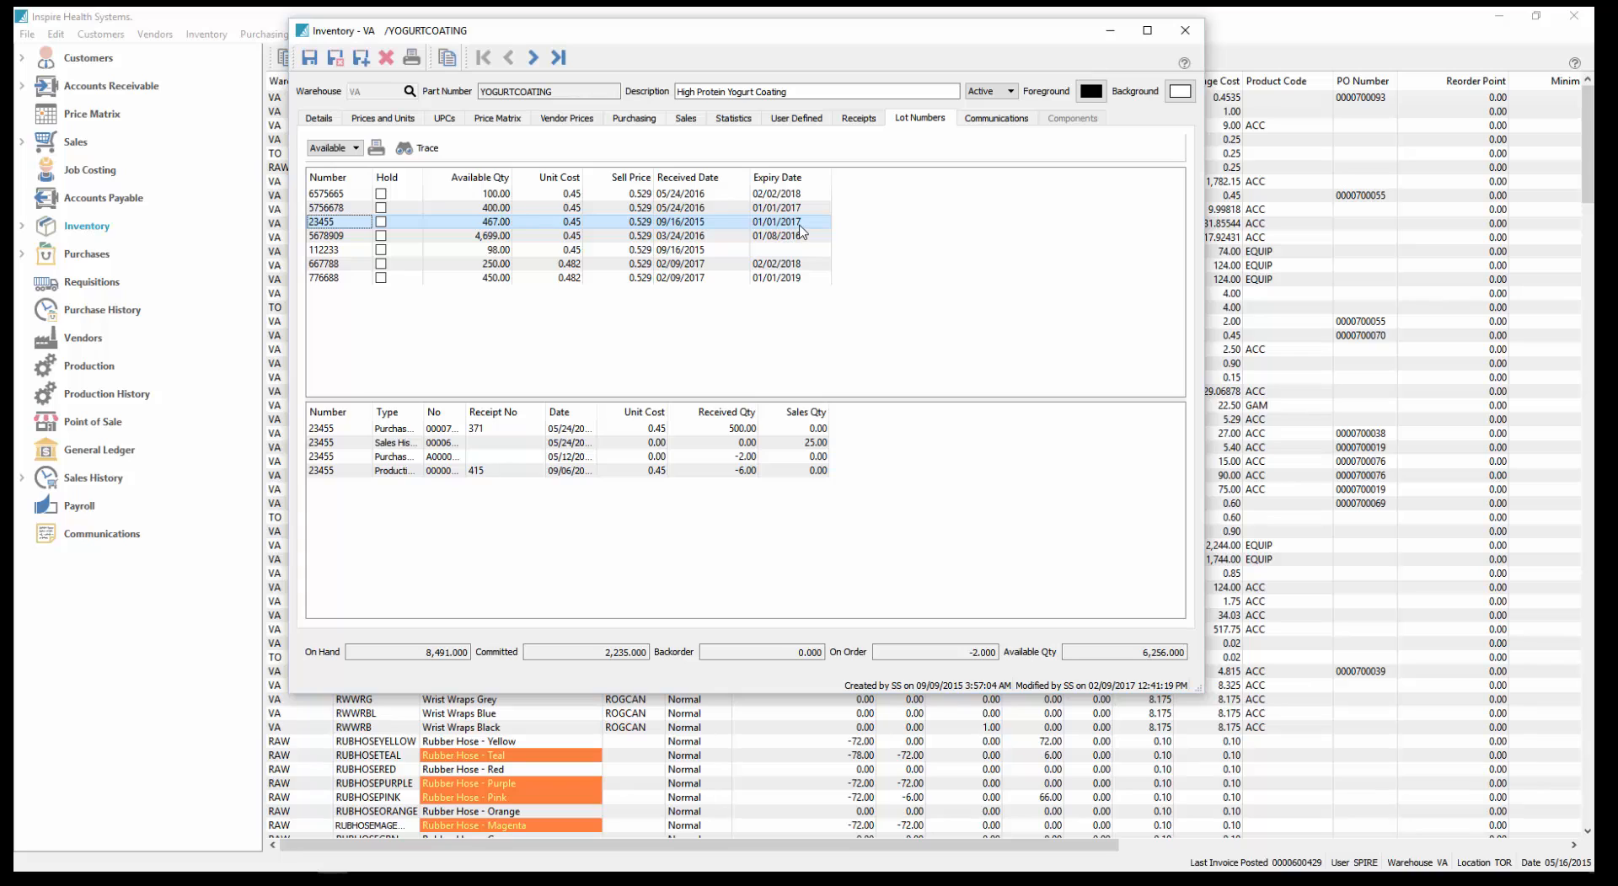
pyautogui.moveTo(425, 410); pyautogui.dragTo(516, 396)
pyautogui.click(431, 442)
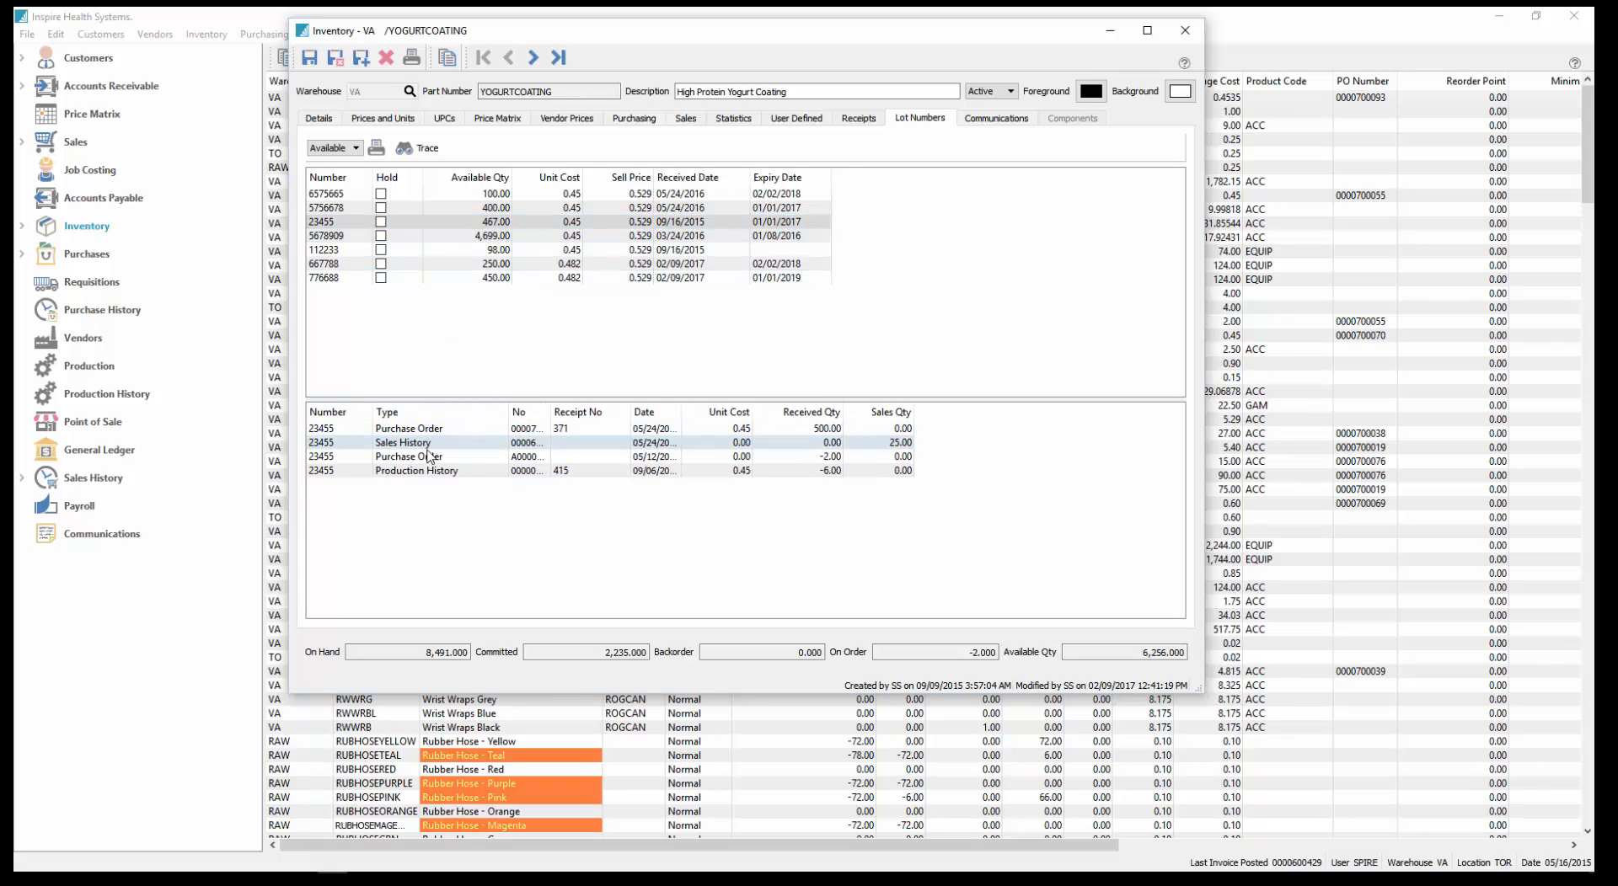
pyautogui.moveTo(549, 411); pyautogui.dragTo(596, 410)
pyautogui.click(436, 432)
pyautogui.click(426, 445)
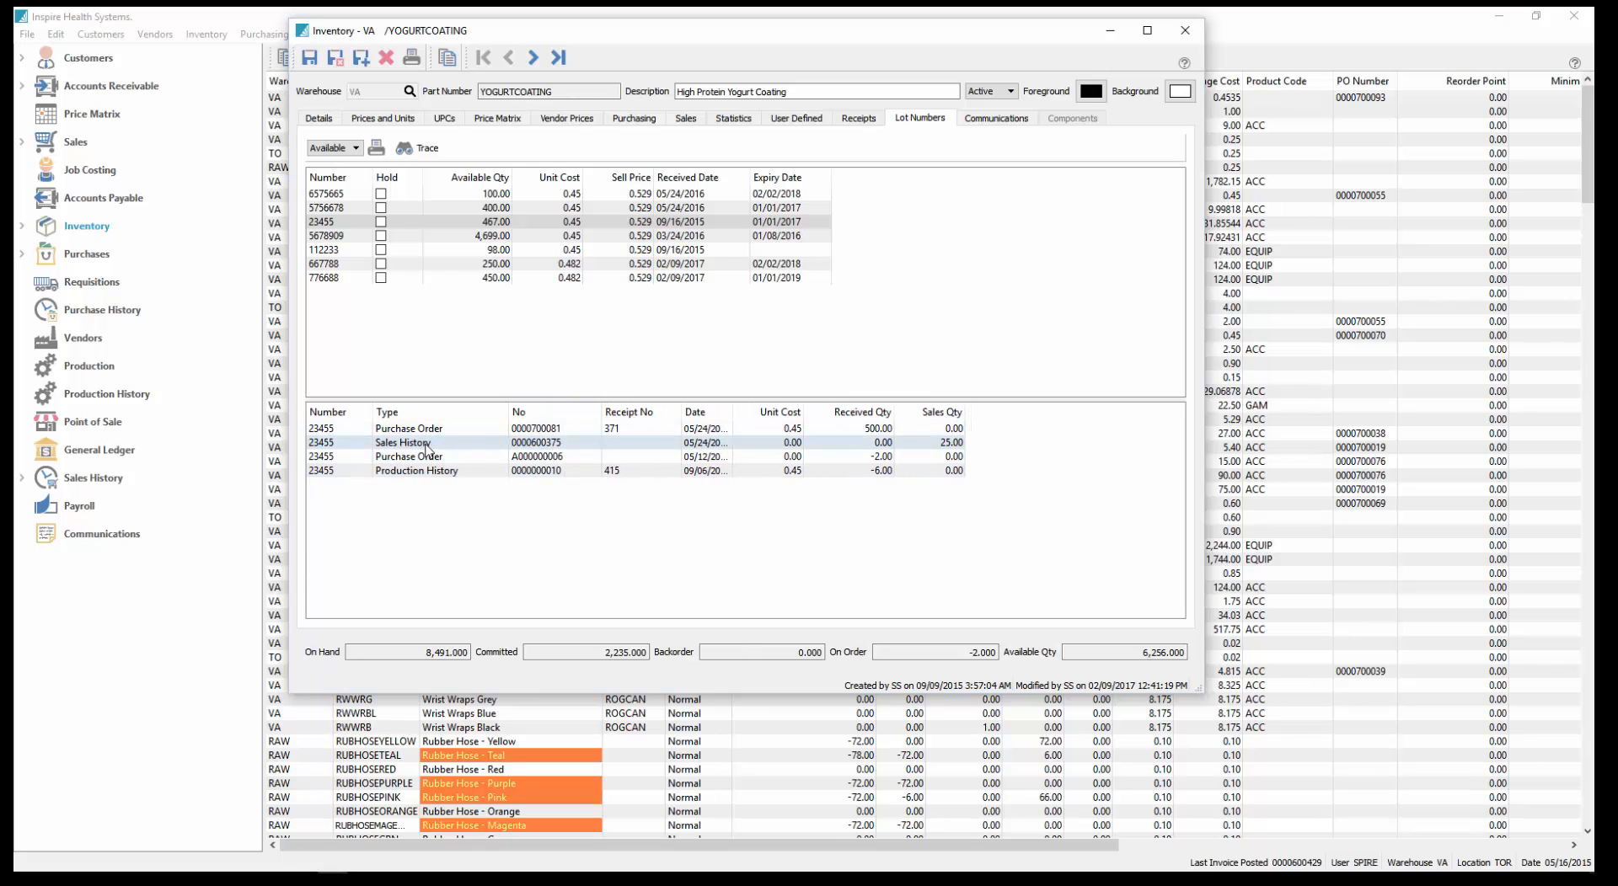
pyautogui.click(425, 456)
pyautogui.click(427, 471)
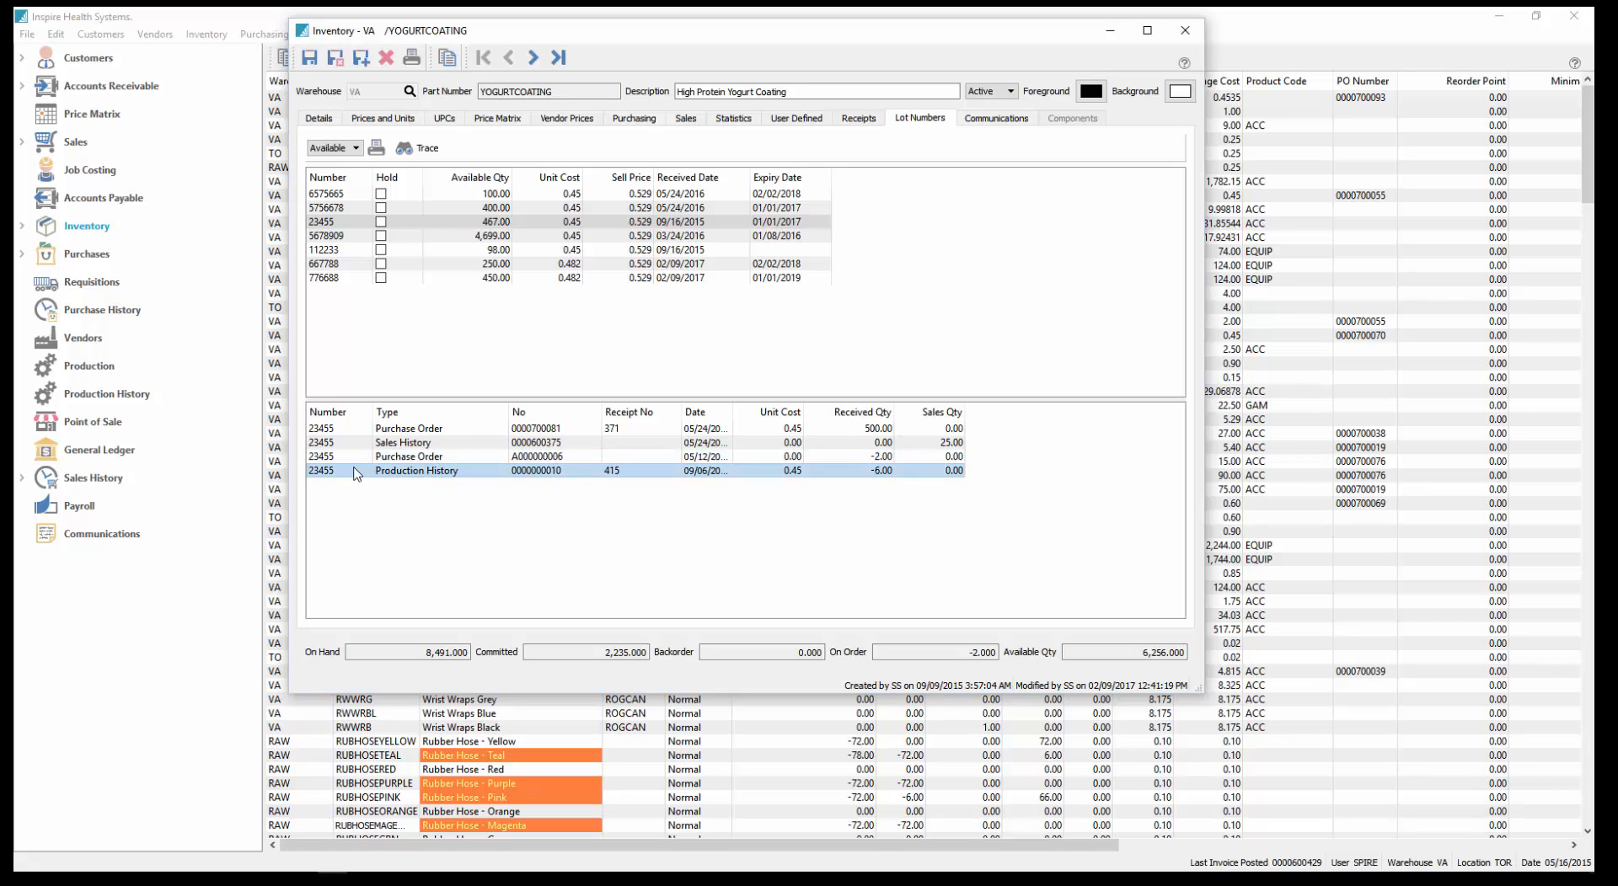
# Step: Trace lot 667788, review its trace results and close them
pyautogui.click(343, 268)
pyautogui.click(428, 149)
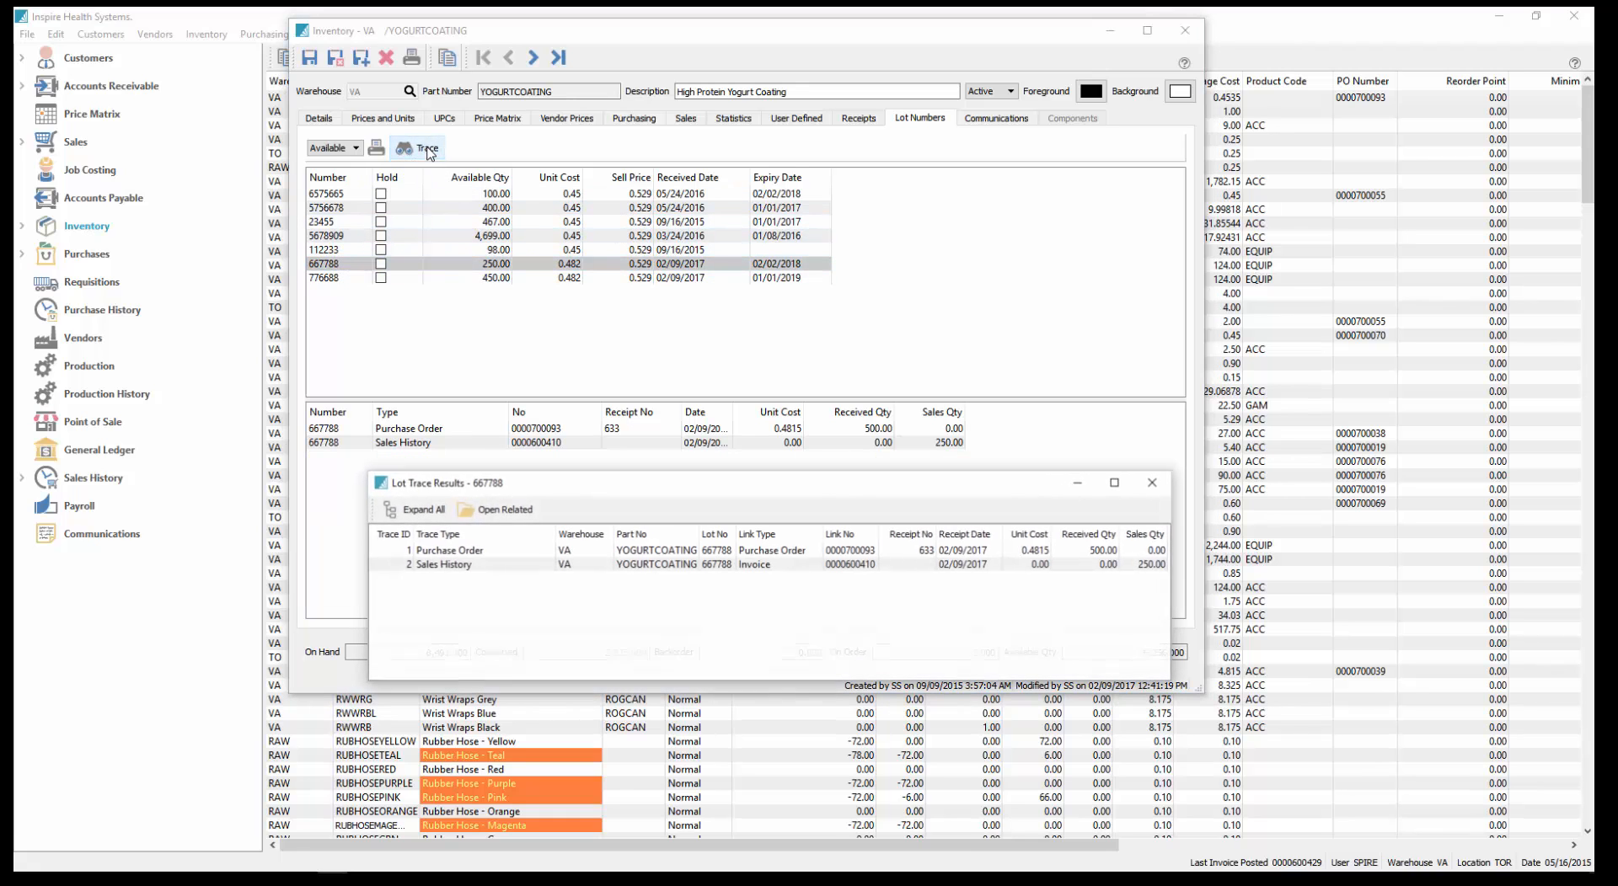
pyautogui.moveTo(718, 482); pyautogui.dragTo(643, 344)
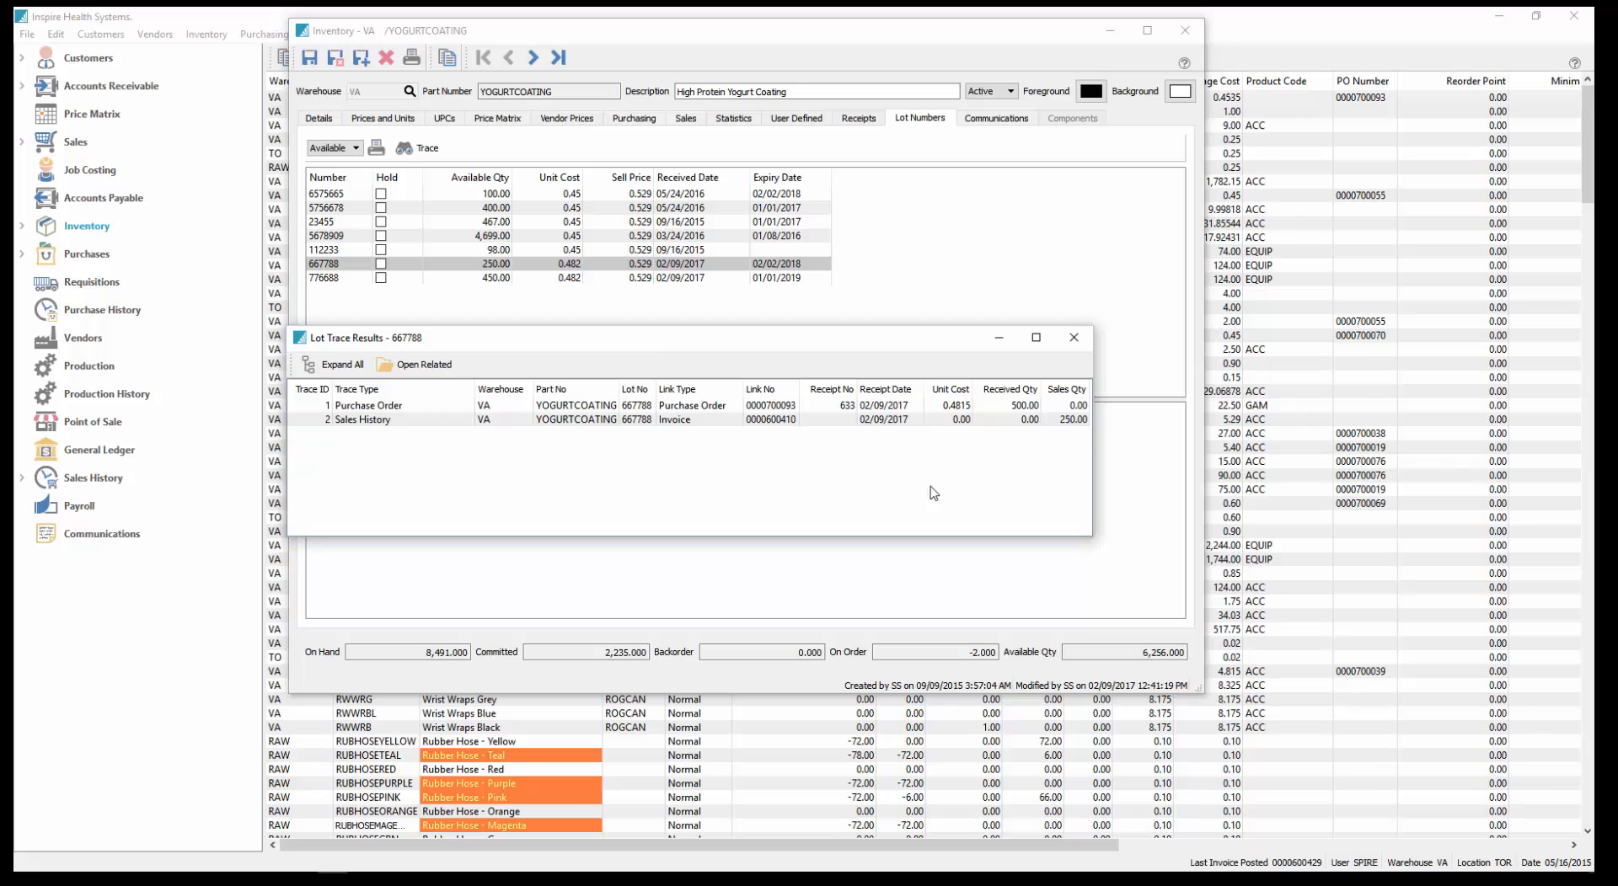
pyautogui.click(1074, 337)
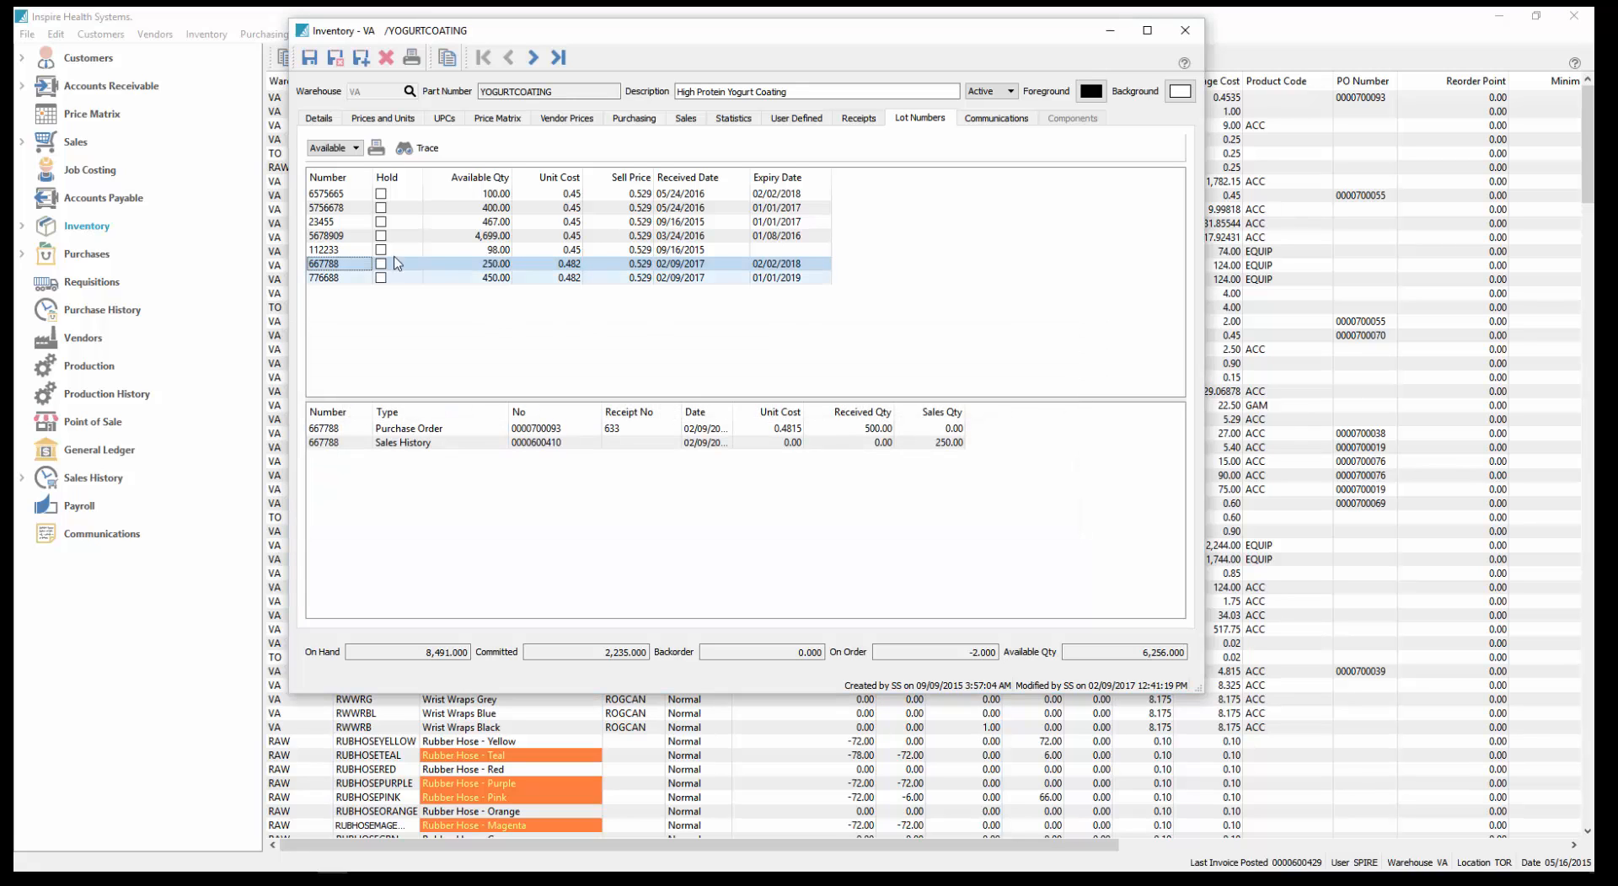
# Step: Trace lot 23455, widen its results window and open the record related to the Production History Component entry
pyautogui.click(333, 223)
pyautogui.click(425, 149)
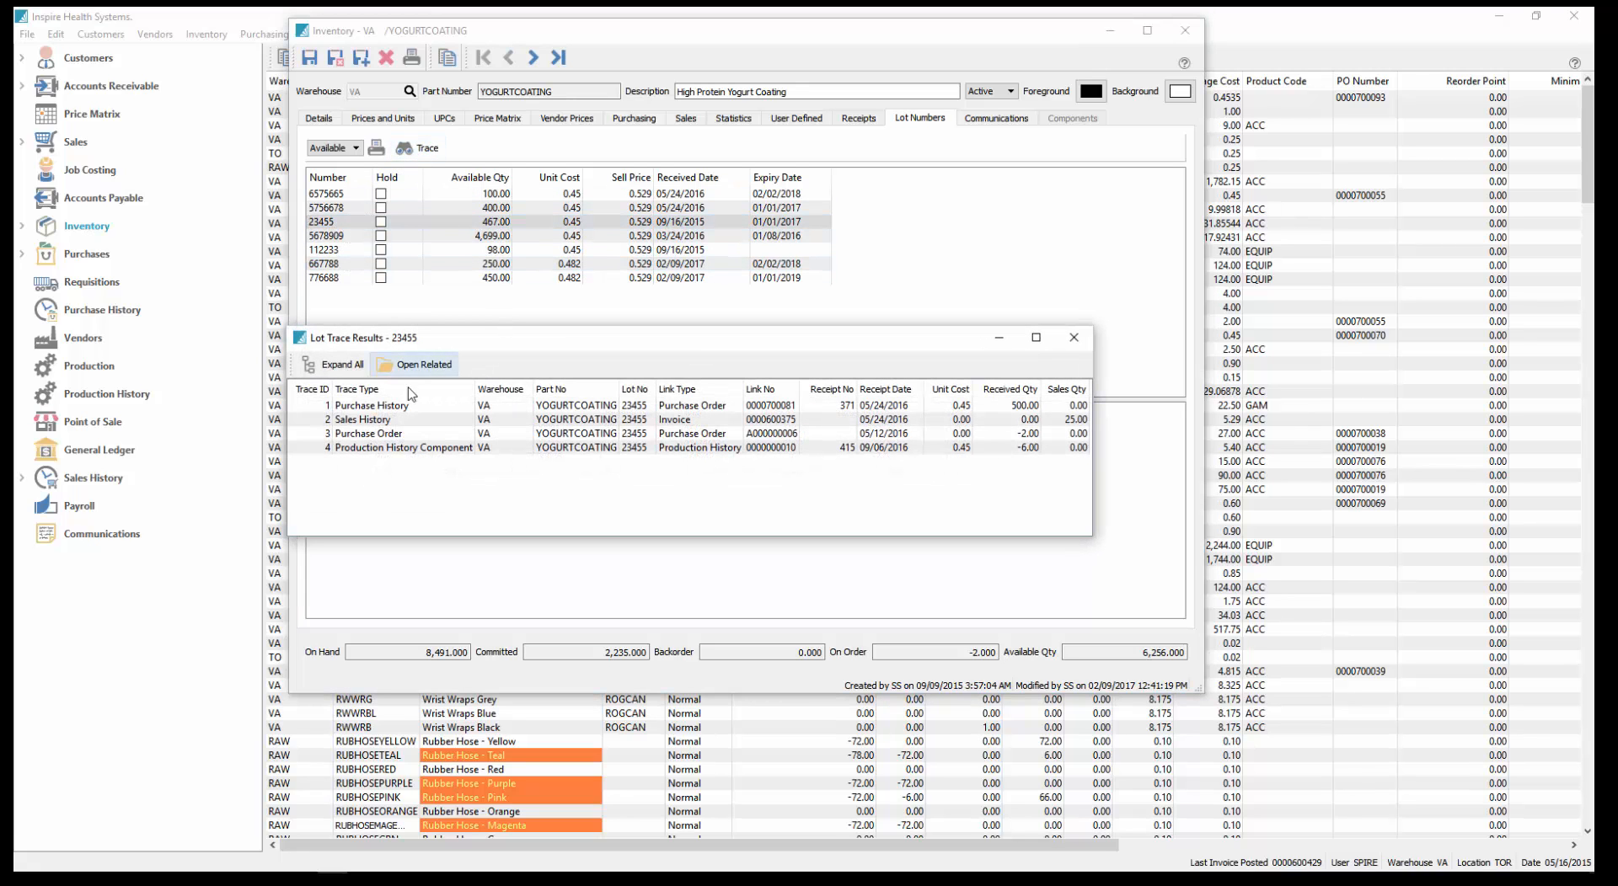
pyautogui.moveTo(1093, 535); pyautogui.dragTo(1218, 538)
pyautogui.click(413, 451)
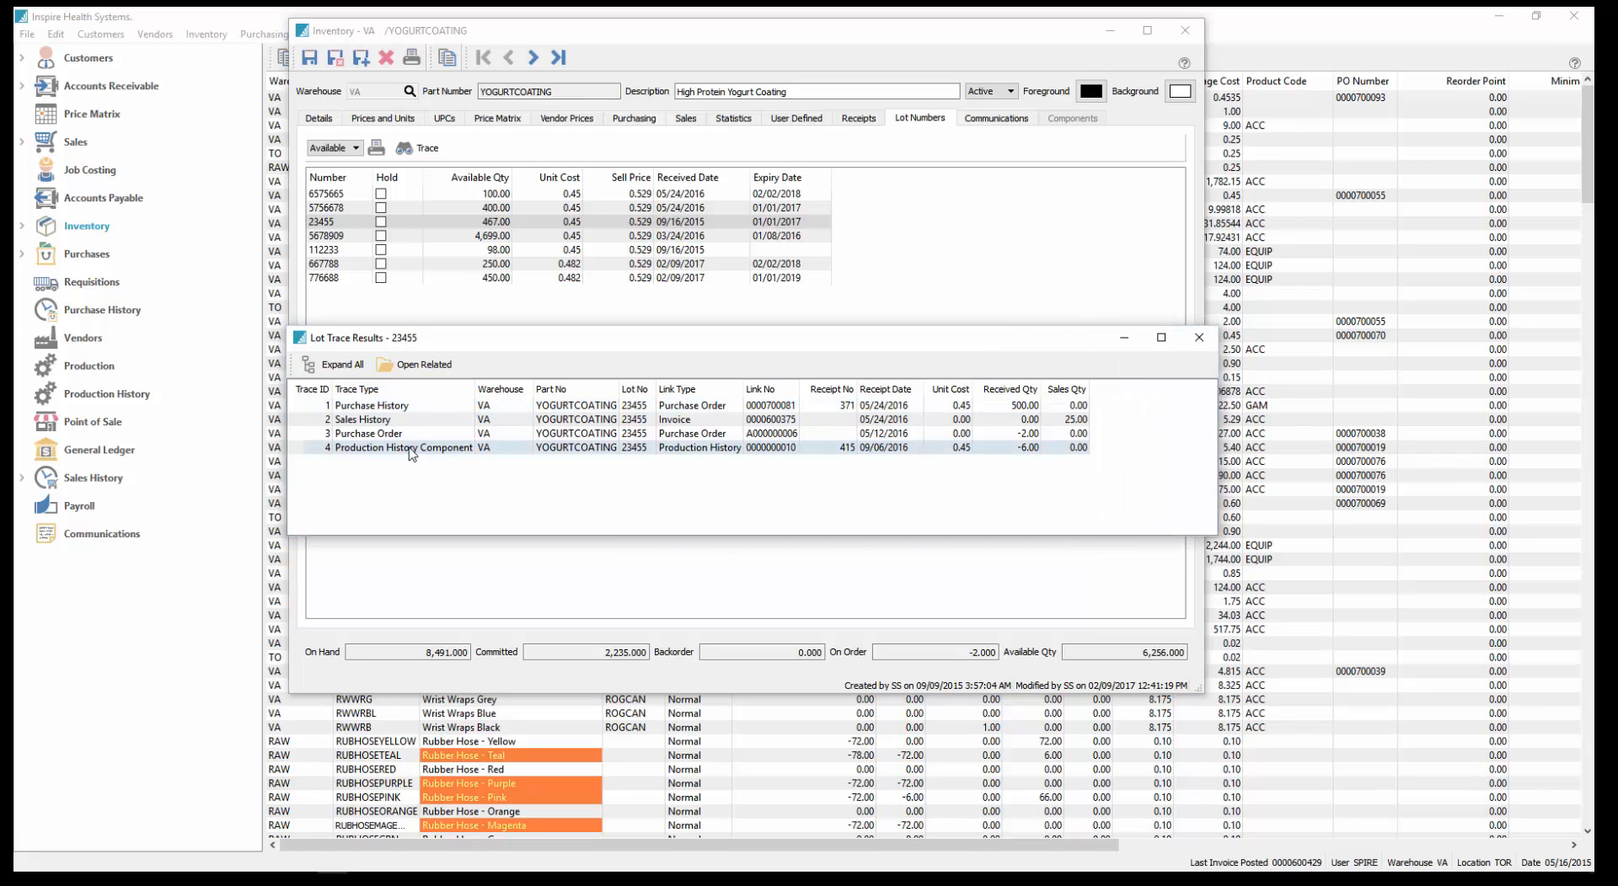
pyautogui.click(411, 453)
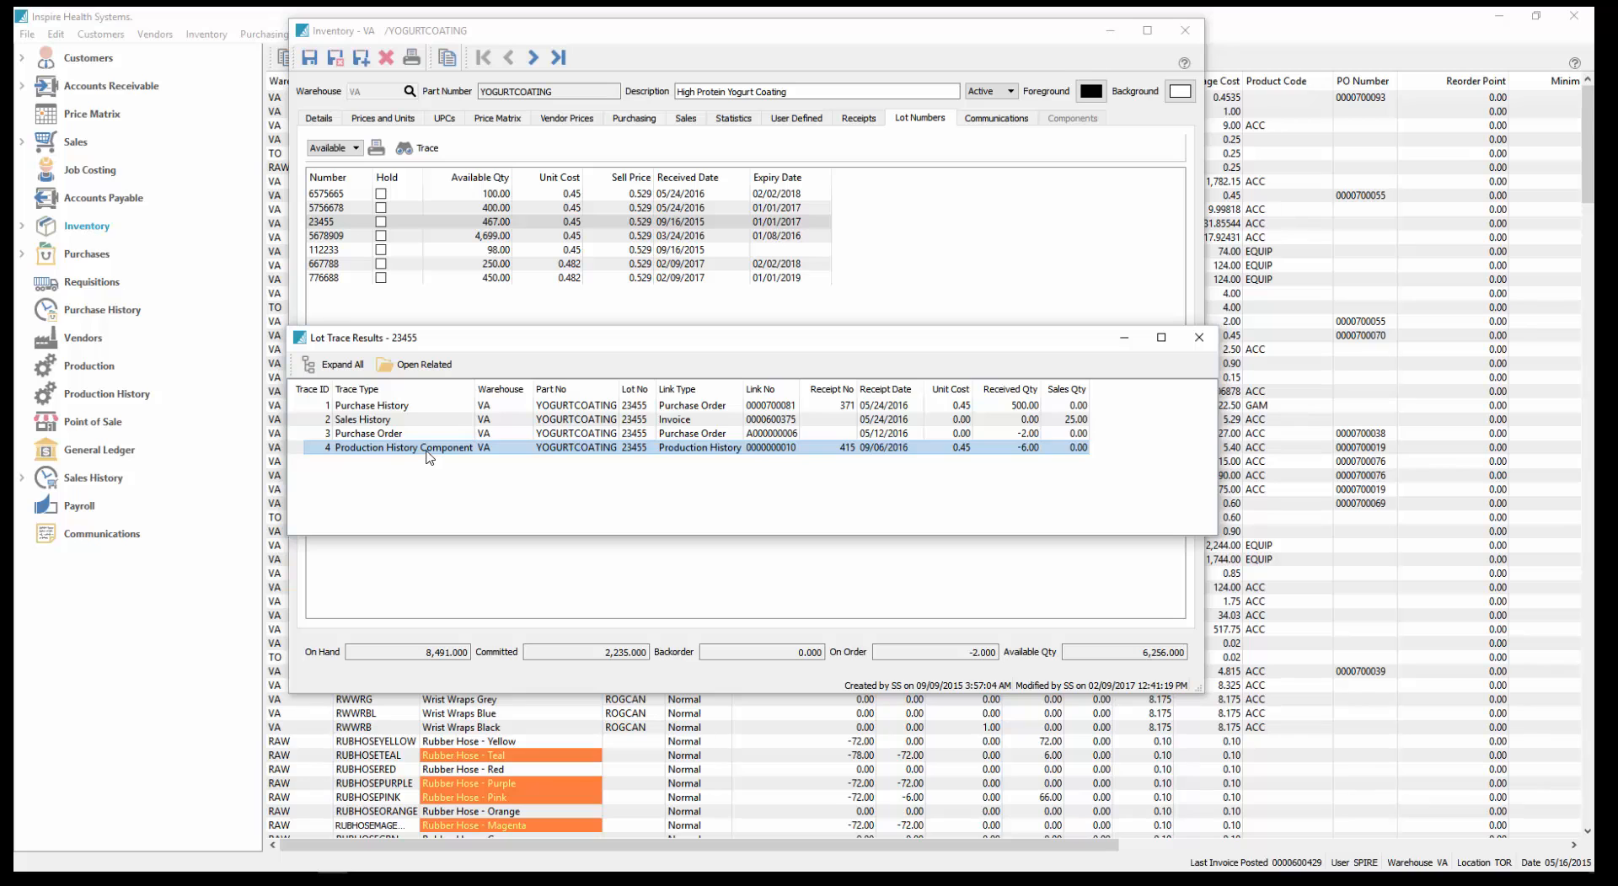
pyautogui.click(419, 365)
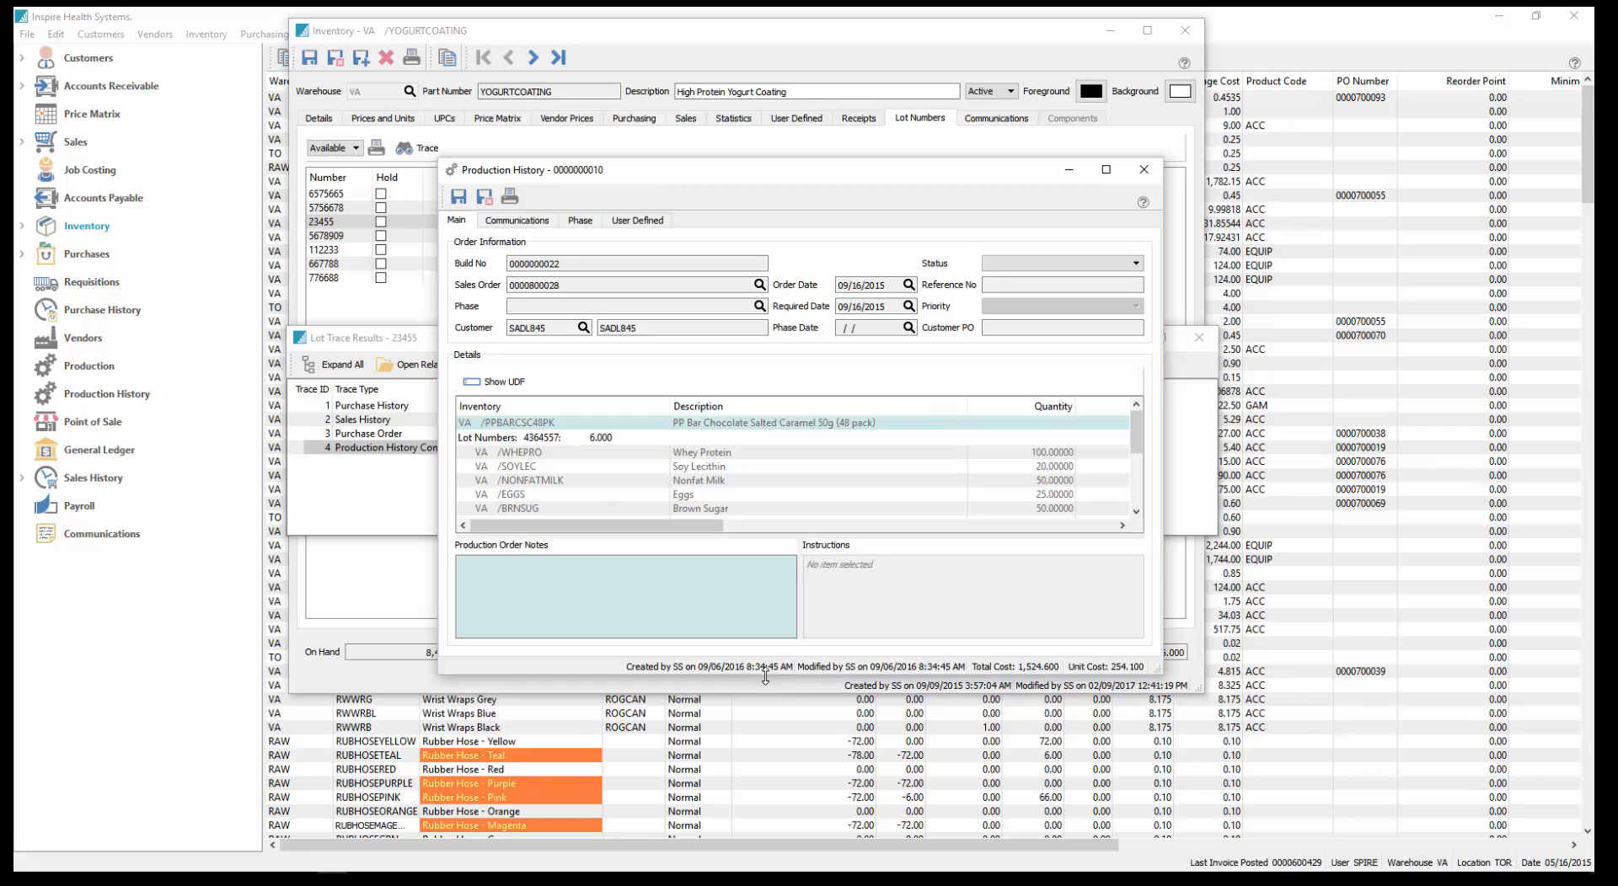
# Step: Examine the YOGURTCOATING component and its lot quantity in the production history, compare it with the trace results, and close the record
pyautogui.moveTo(765, 676); pyautogui.dragTo(765, 793)
pyautogui.scroll(-1, 669, 579)
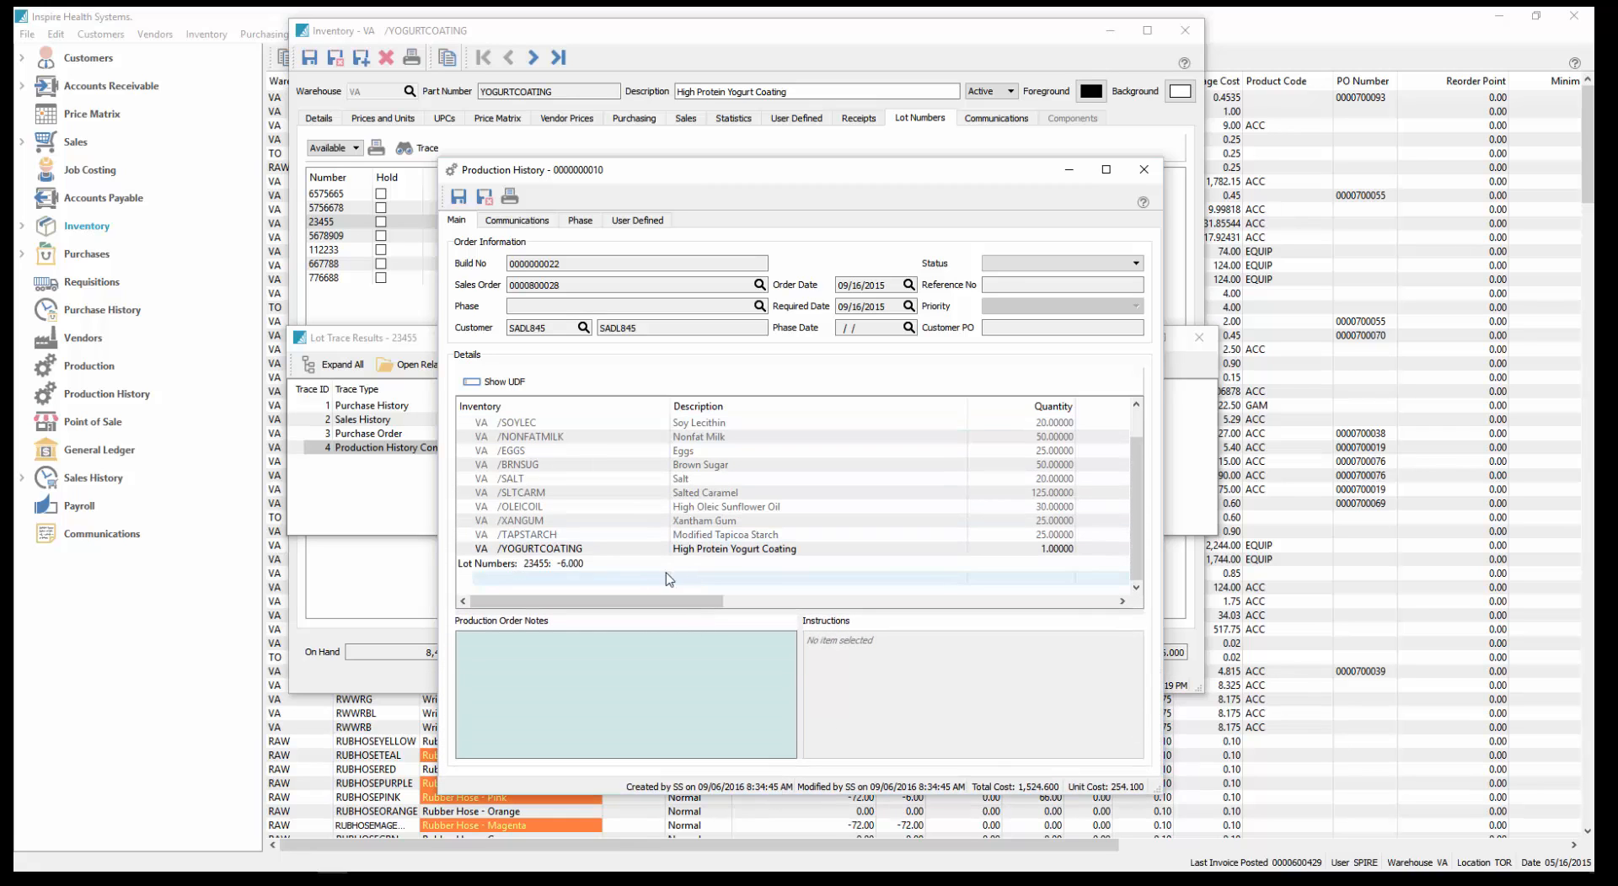
pyautogui.click(669, 578)
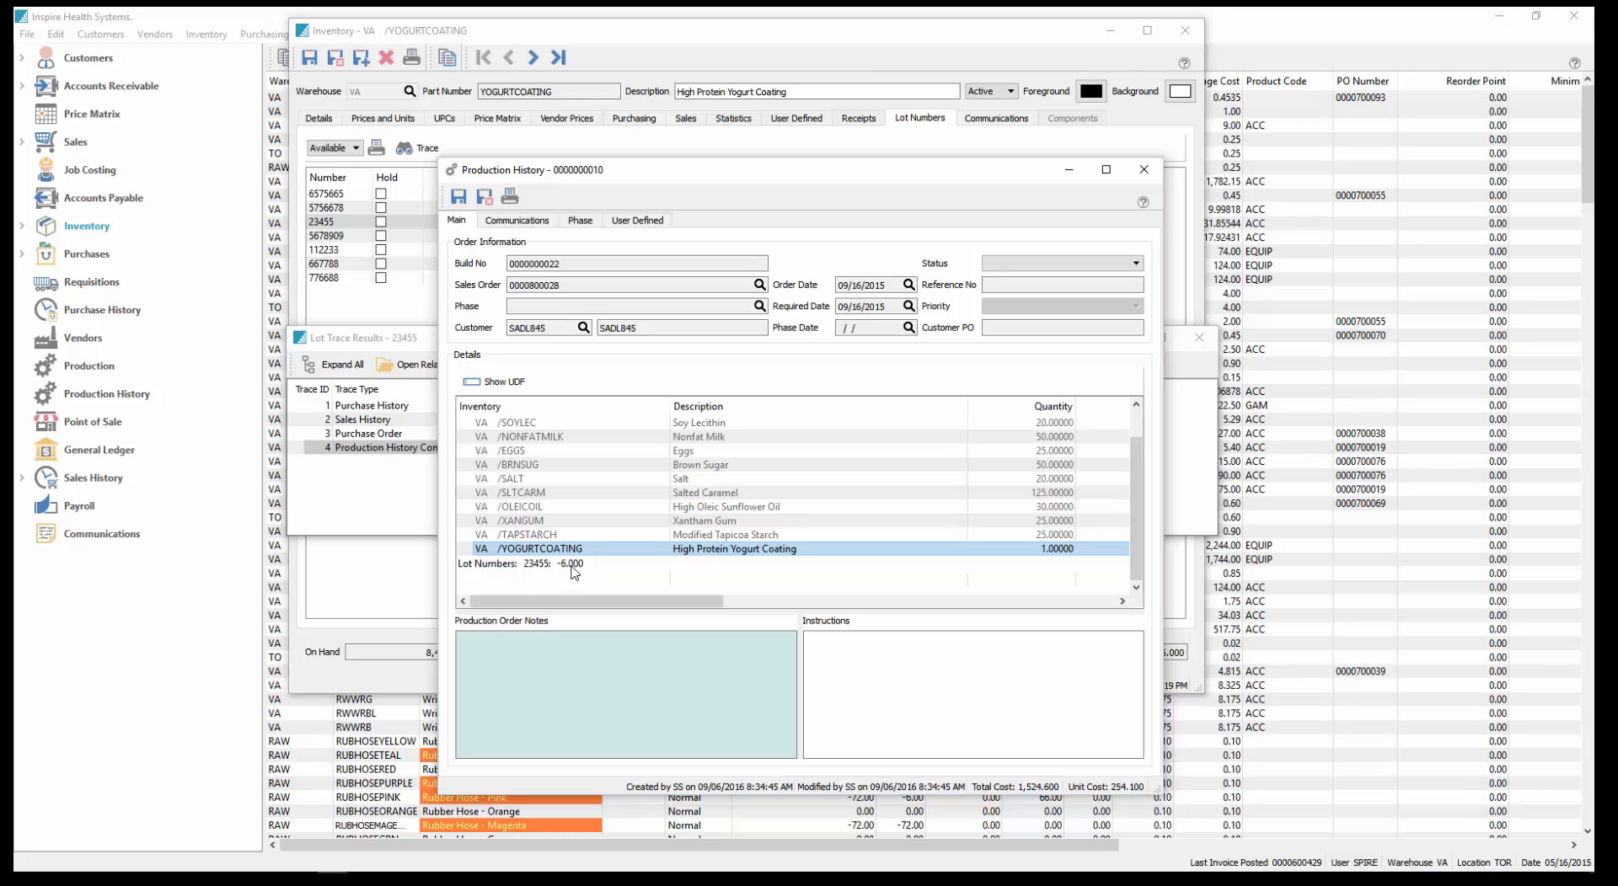
pyautogui.moveTo(666, 176)
pyautogui.mouseDown()
pyautogui.moveTo(904, 489)
pyautogui.moveTo(878, 514)
pyautogui.mouseUp()
pyautogui.click(1022, 450)
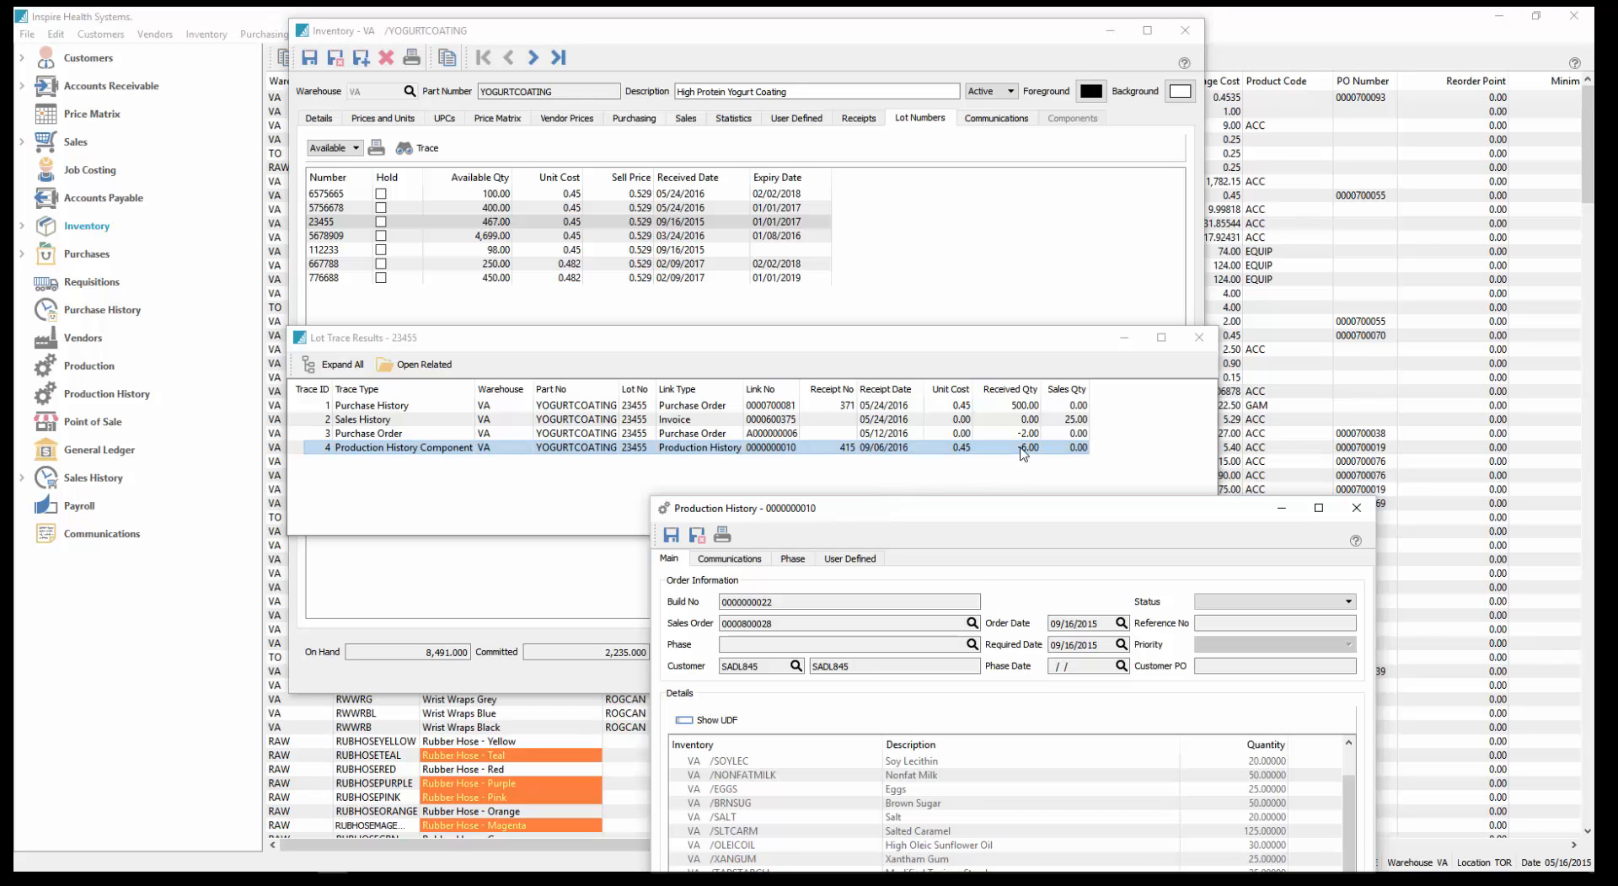
pyautogui.moveTo(985, 508); pyautogui.dragTo(832, 250)
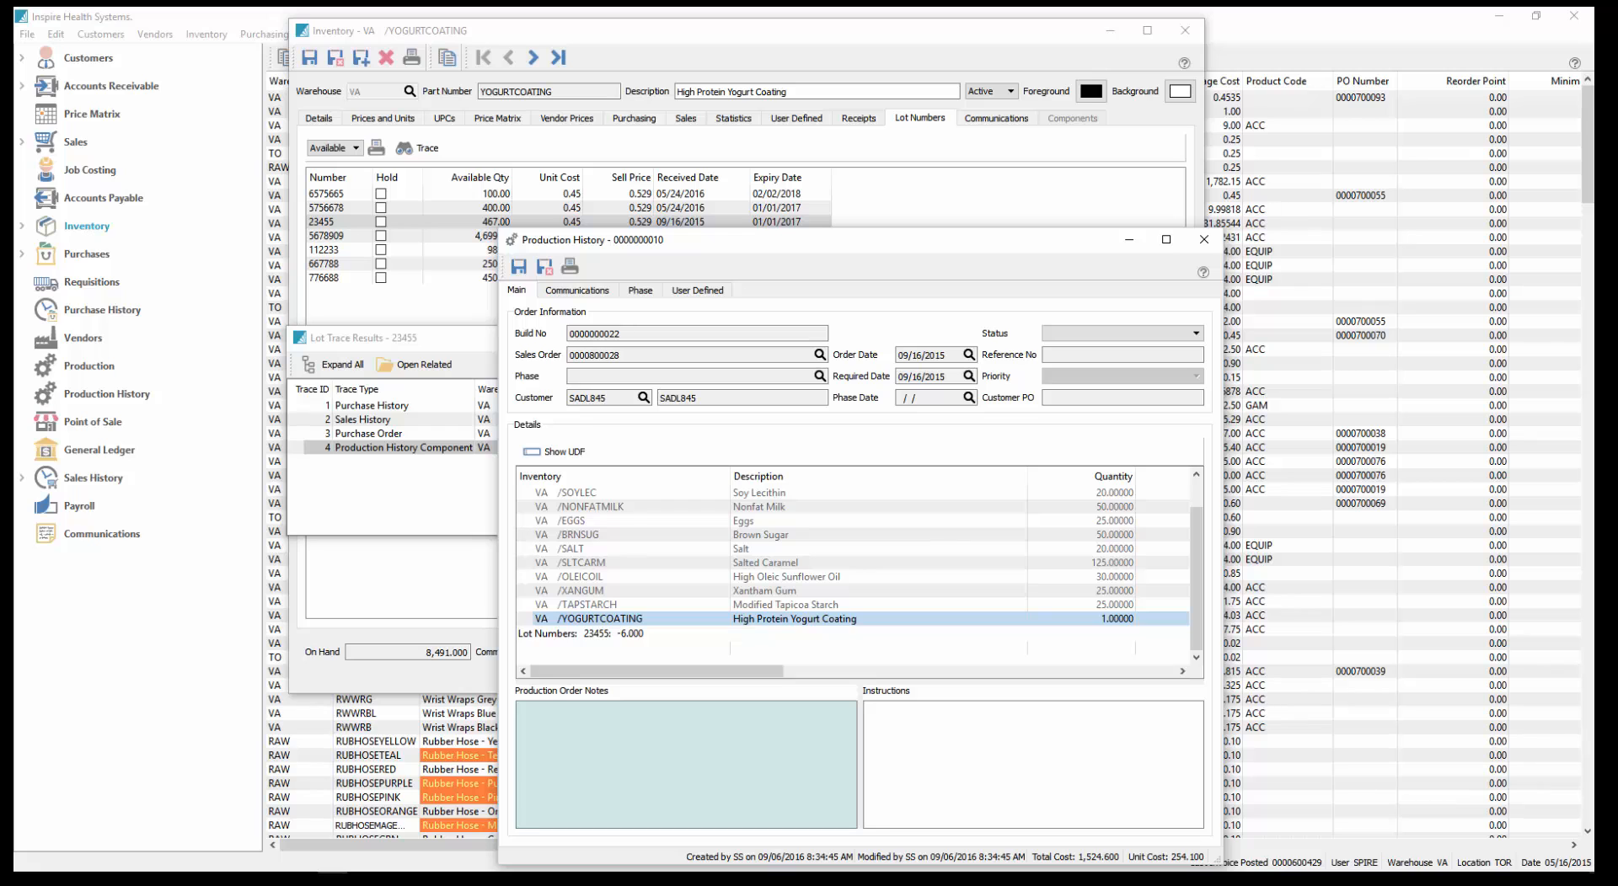
pyautogui.click(1204, 239)
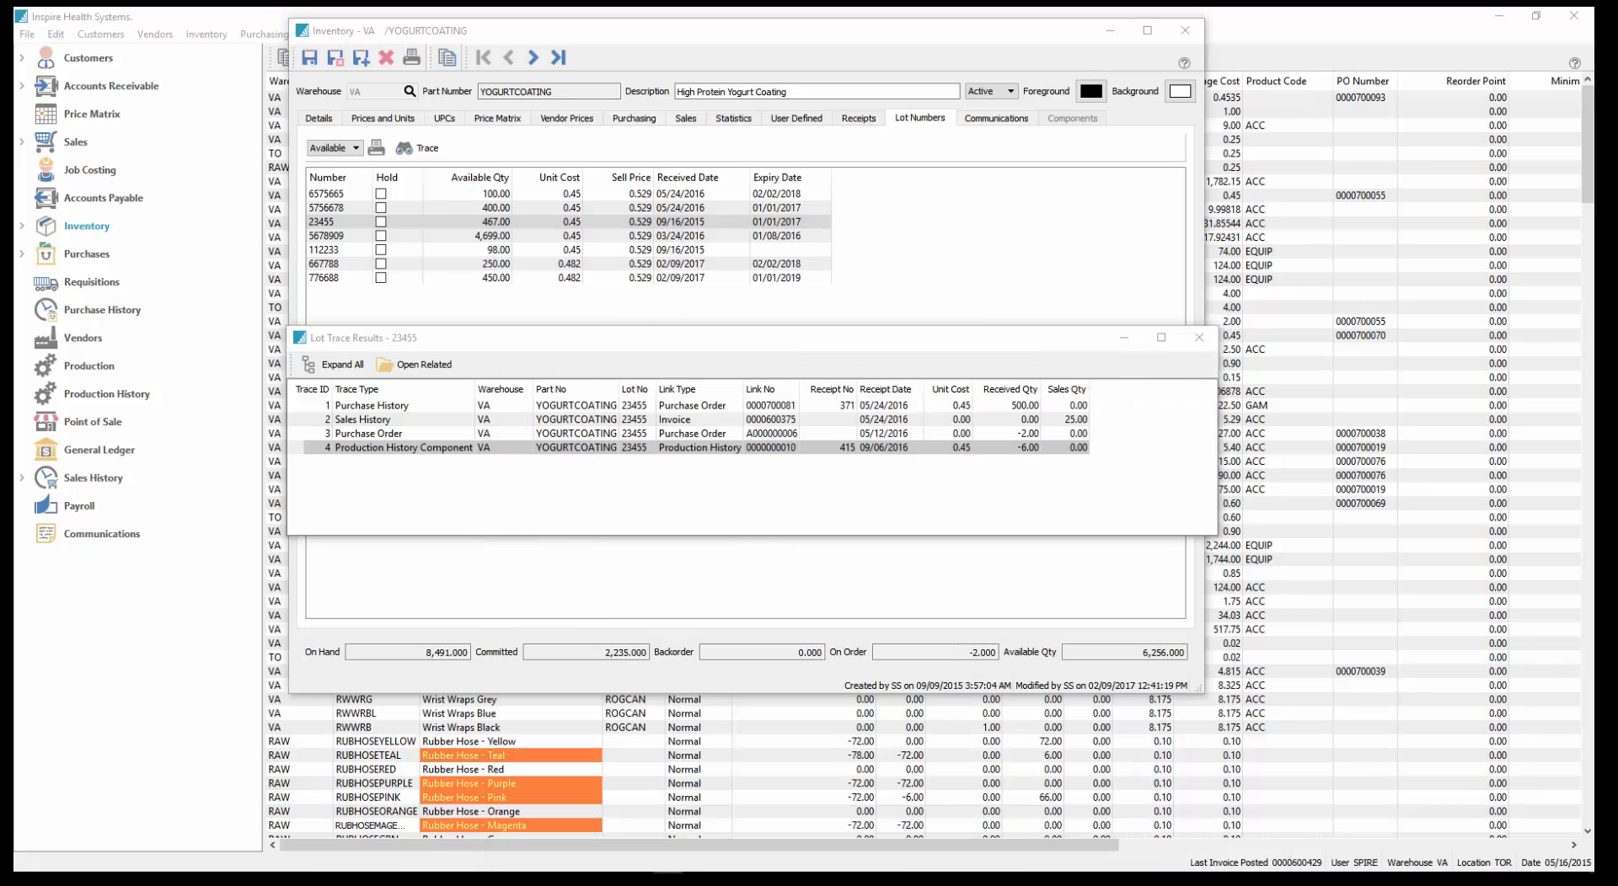
# Step: Close the trace results of lot 23455 and the YOGURTCOATING inventory record
pyautogui.click(1186, 339)
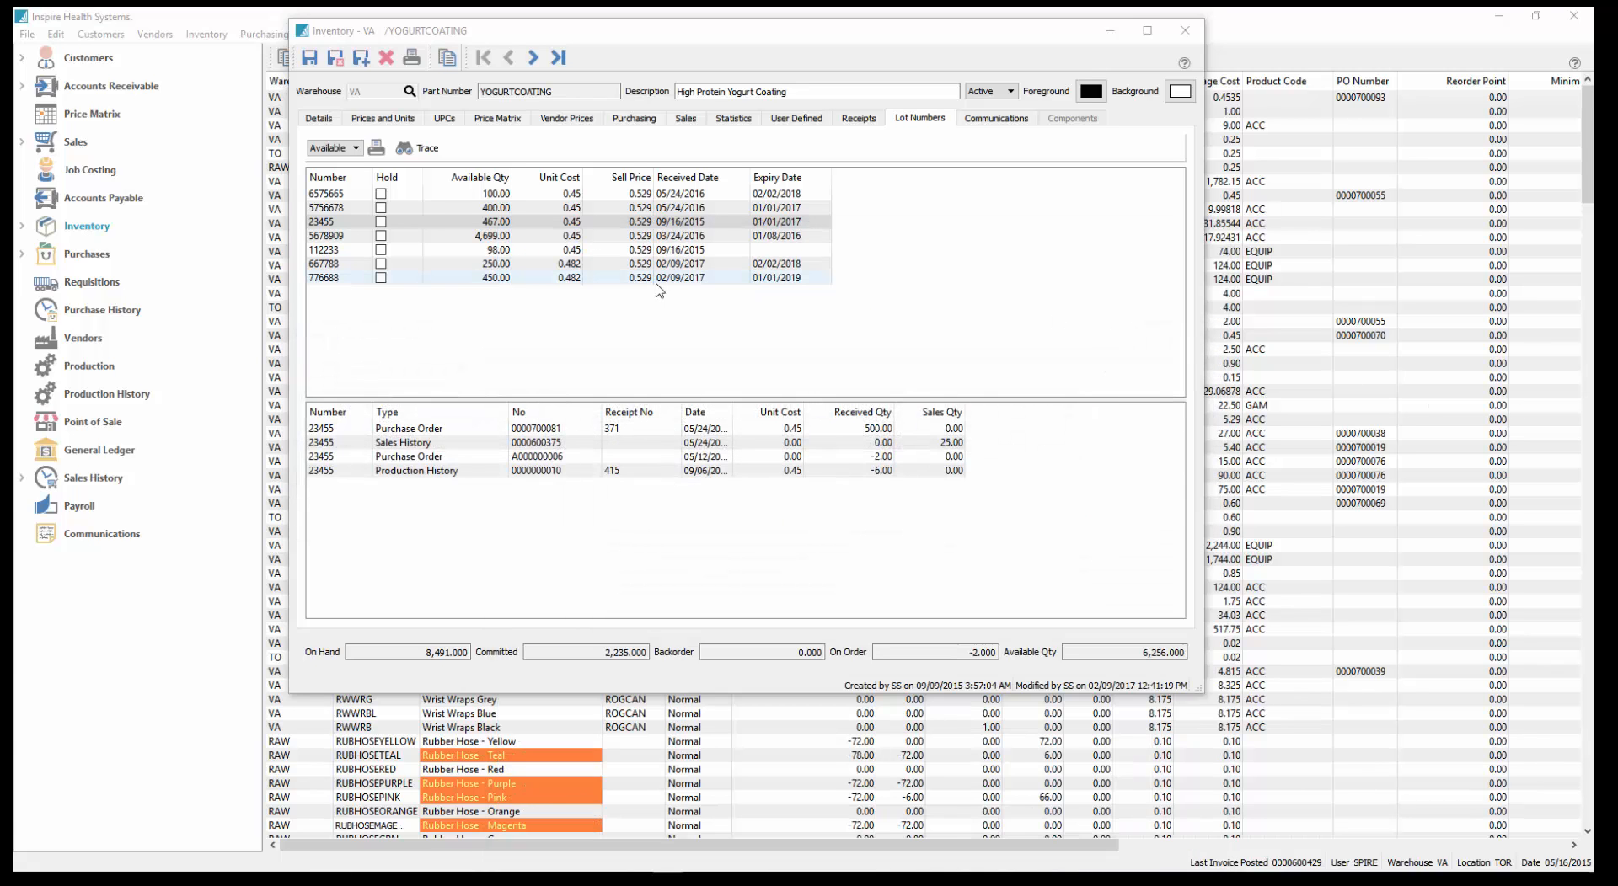
pyautogui.click(1184, 30)
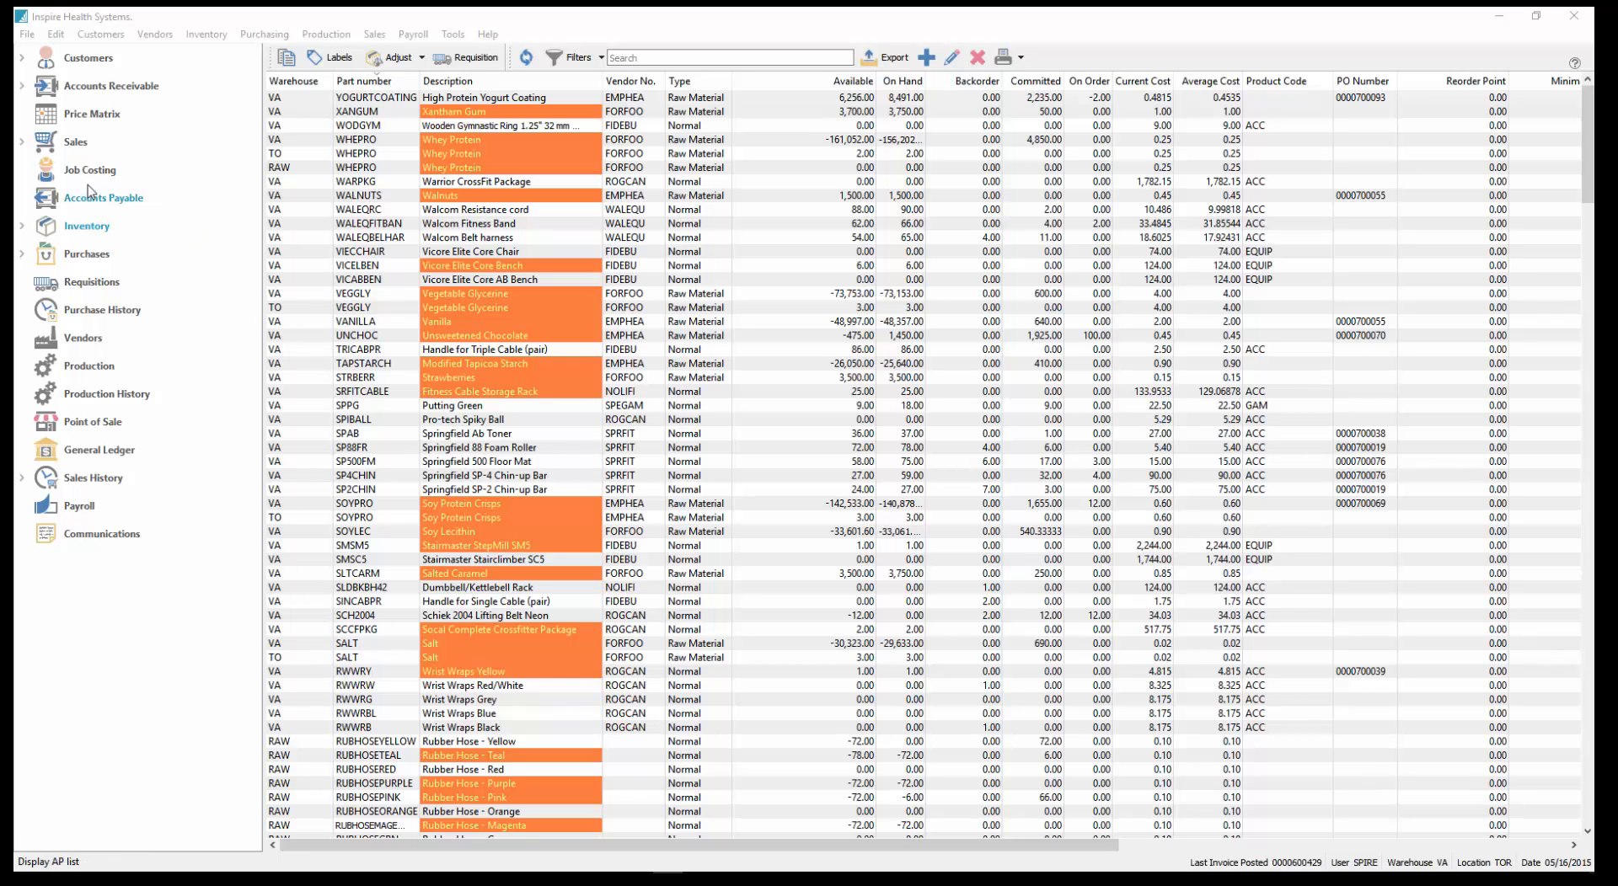
# Step: Open the Jackson Fitness Center account in Accounts Receivable, reposition its window and select the first open item
pyautogui.click(105, 86)
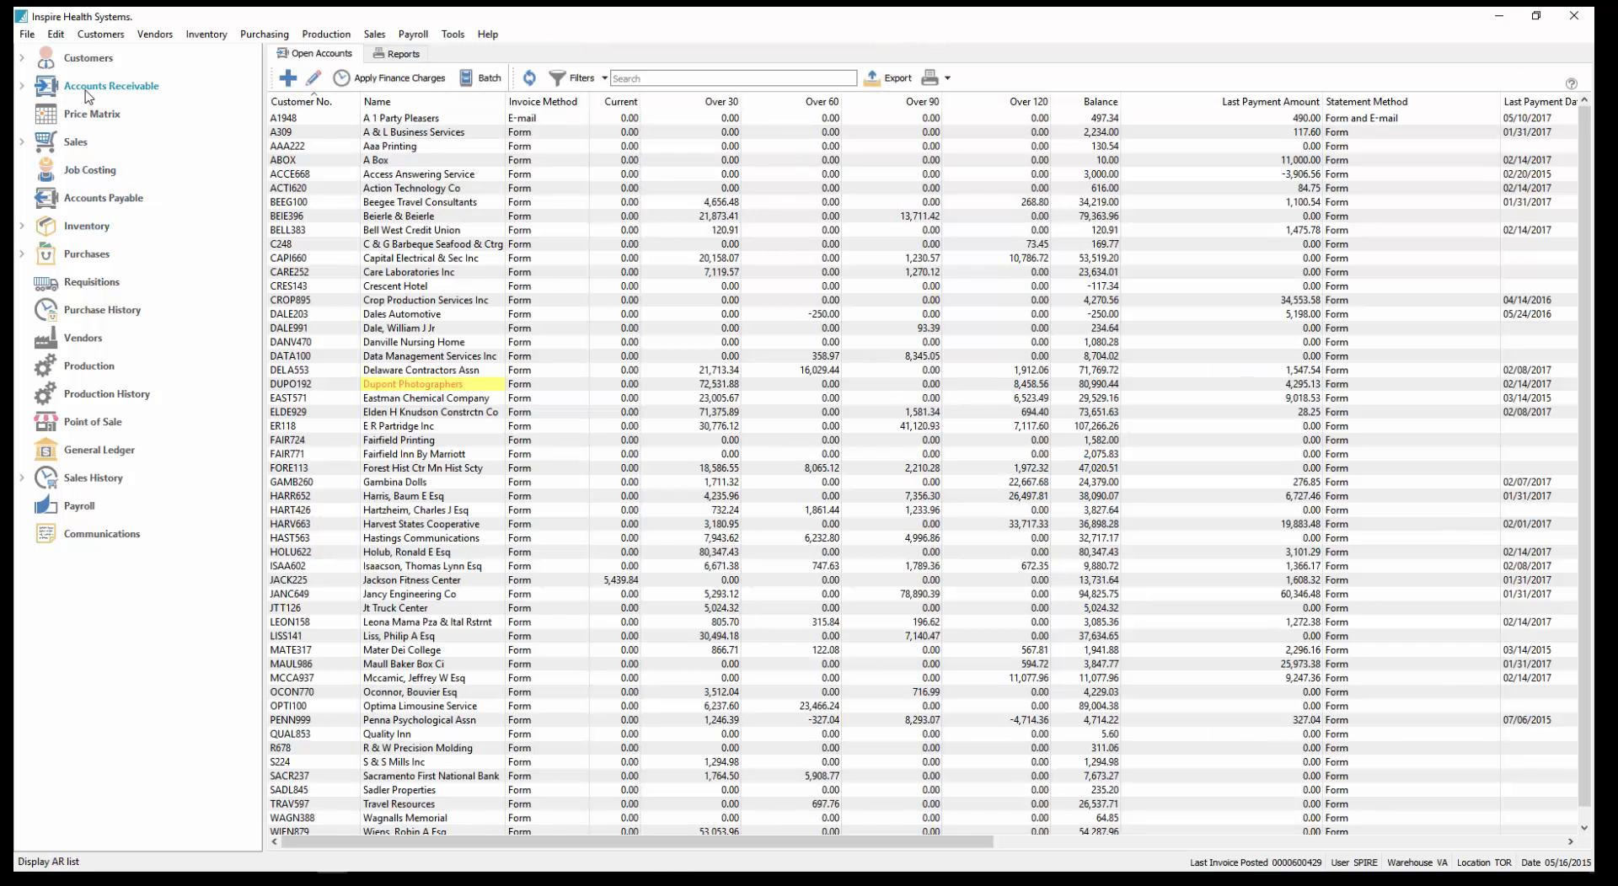
pyautogui.click(335, 135)
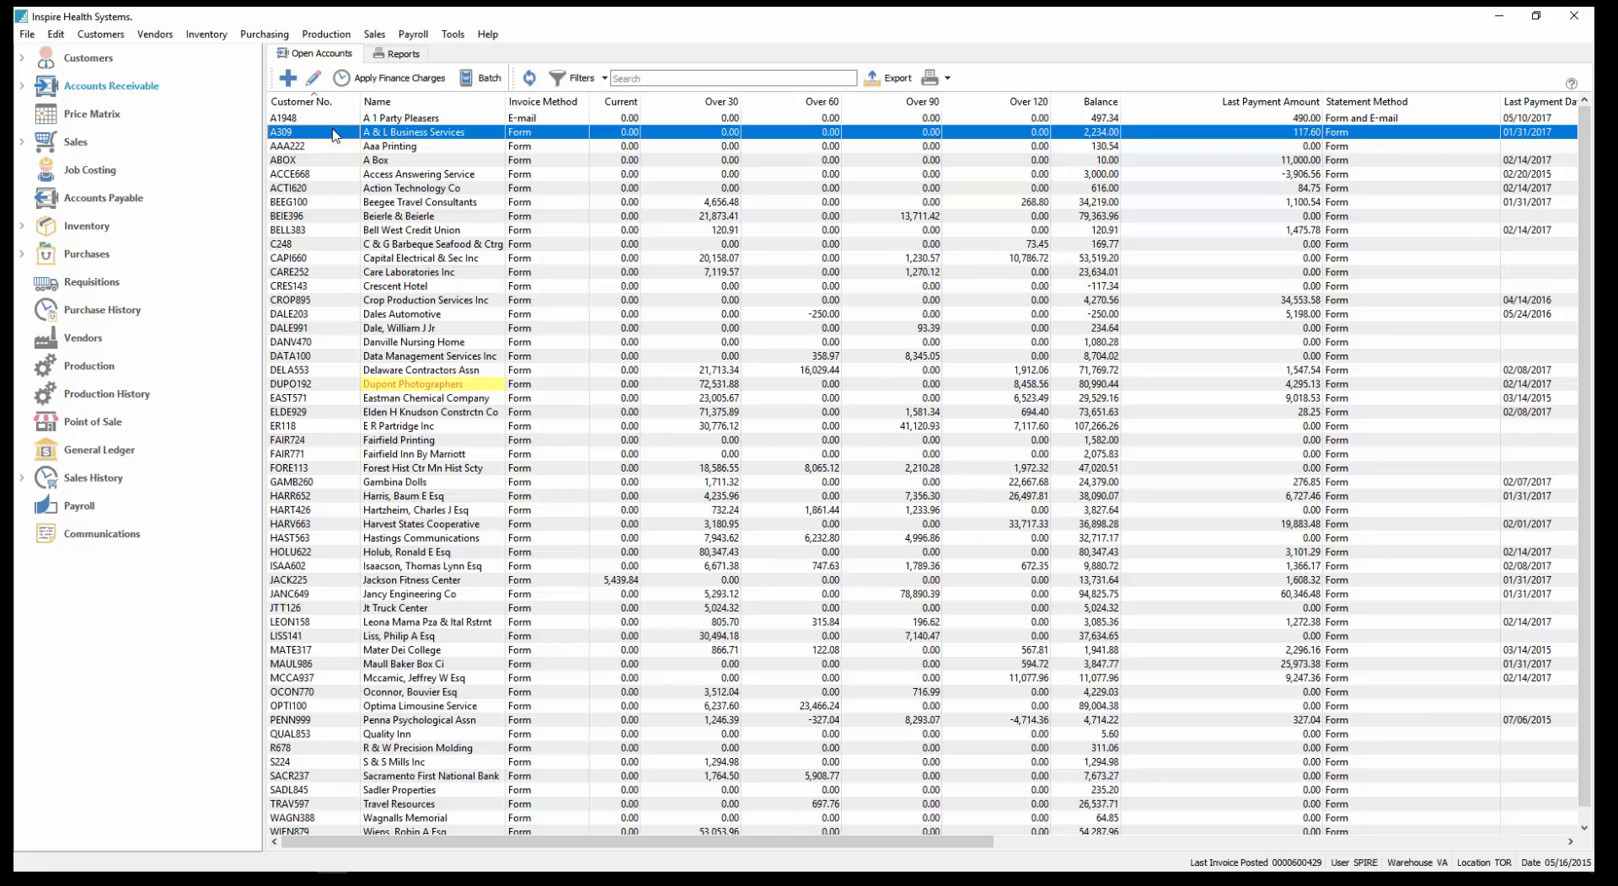
pyautogui.write('jac')
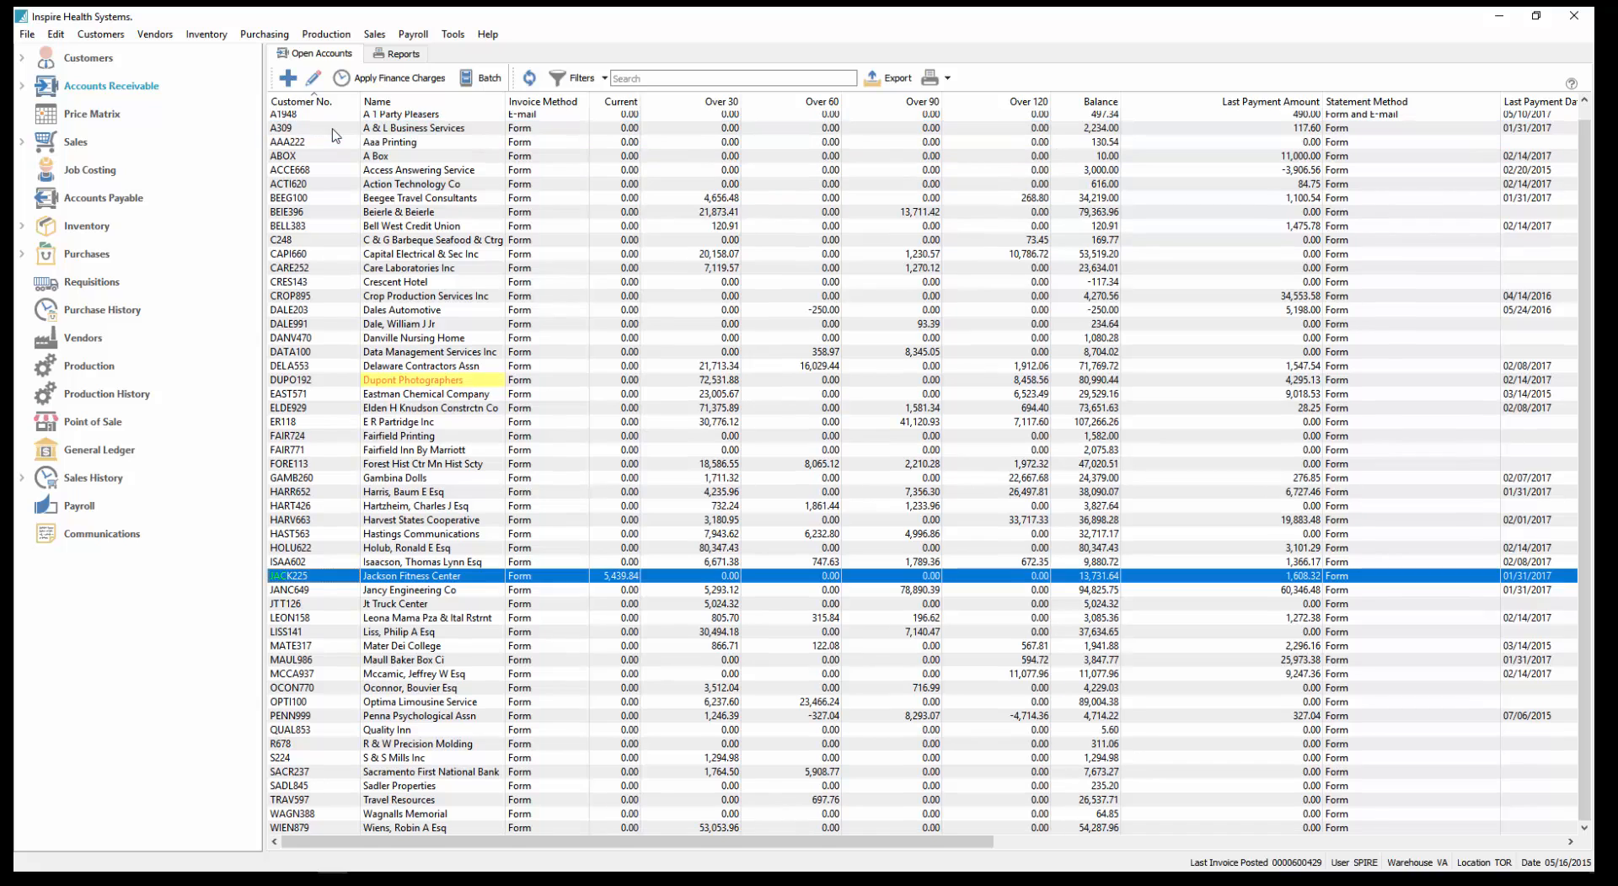
pyautogui.doubleClick(324, 581)
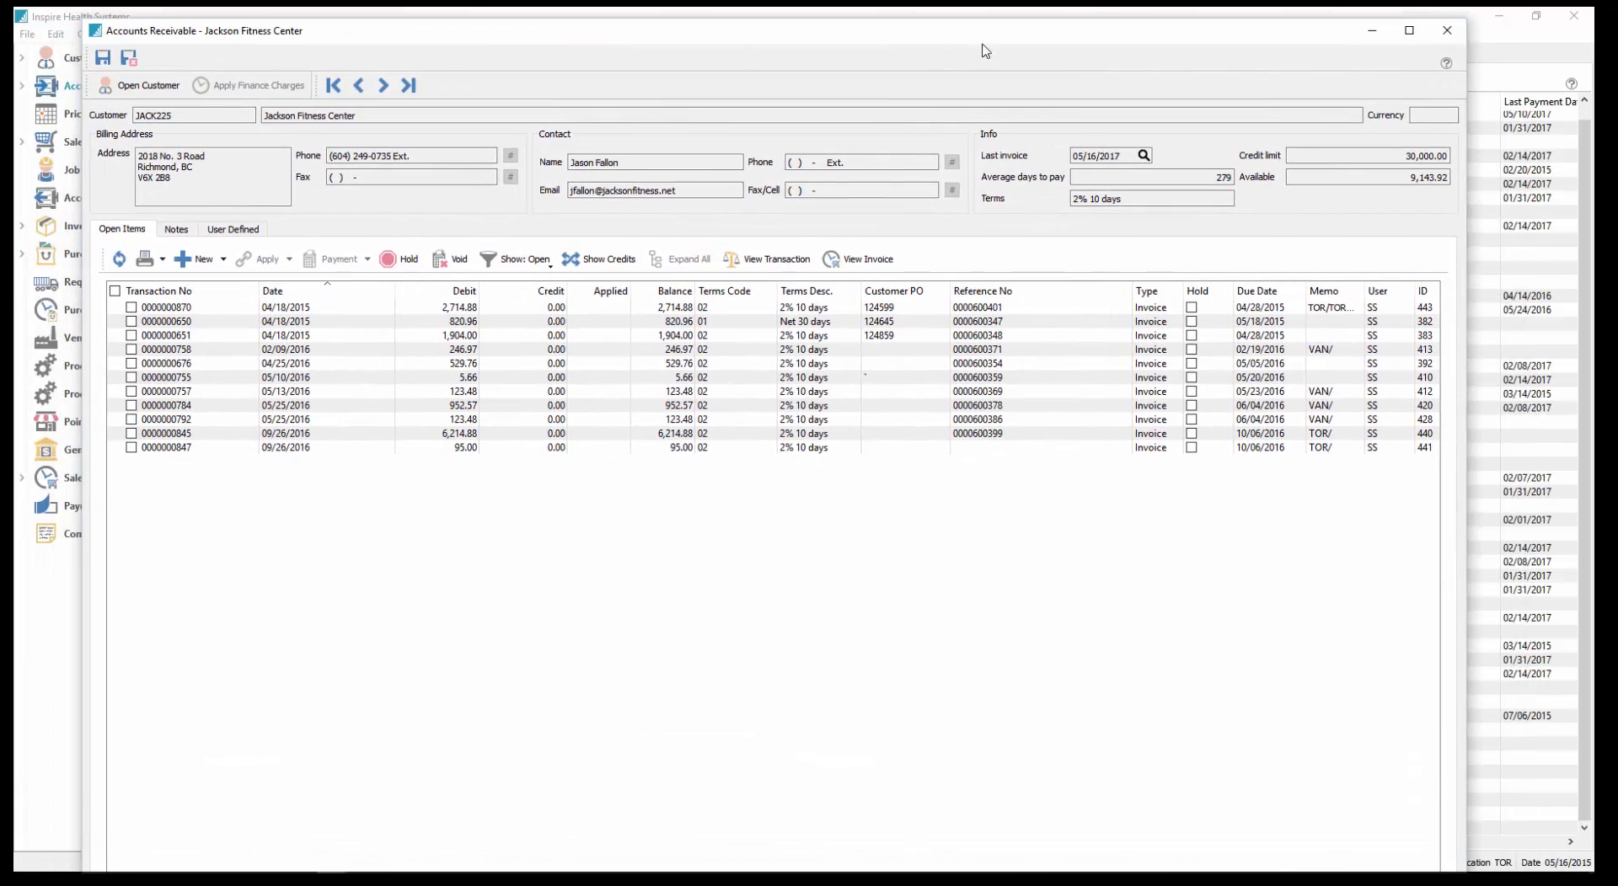
pyautogui.moveTo(1028, 32); pyautogui.dragTo(1039, 63)
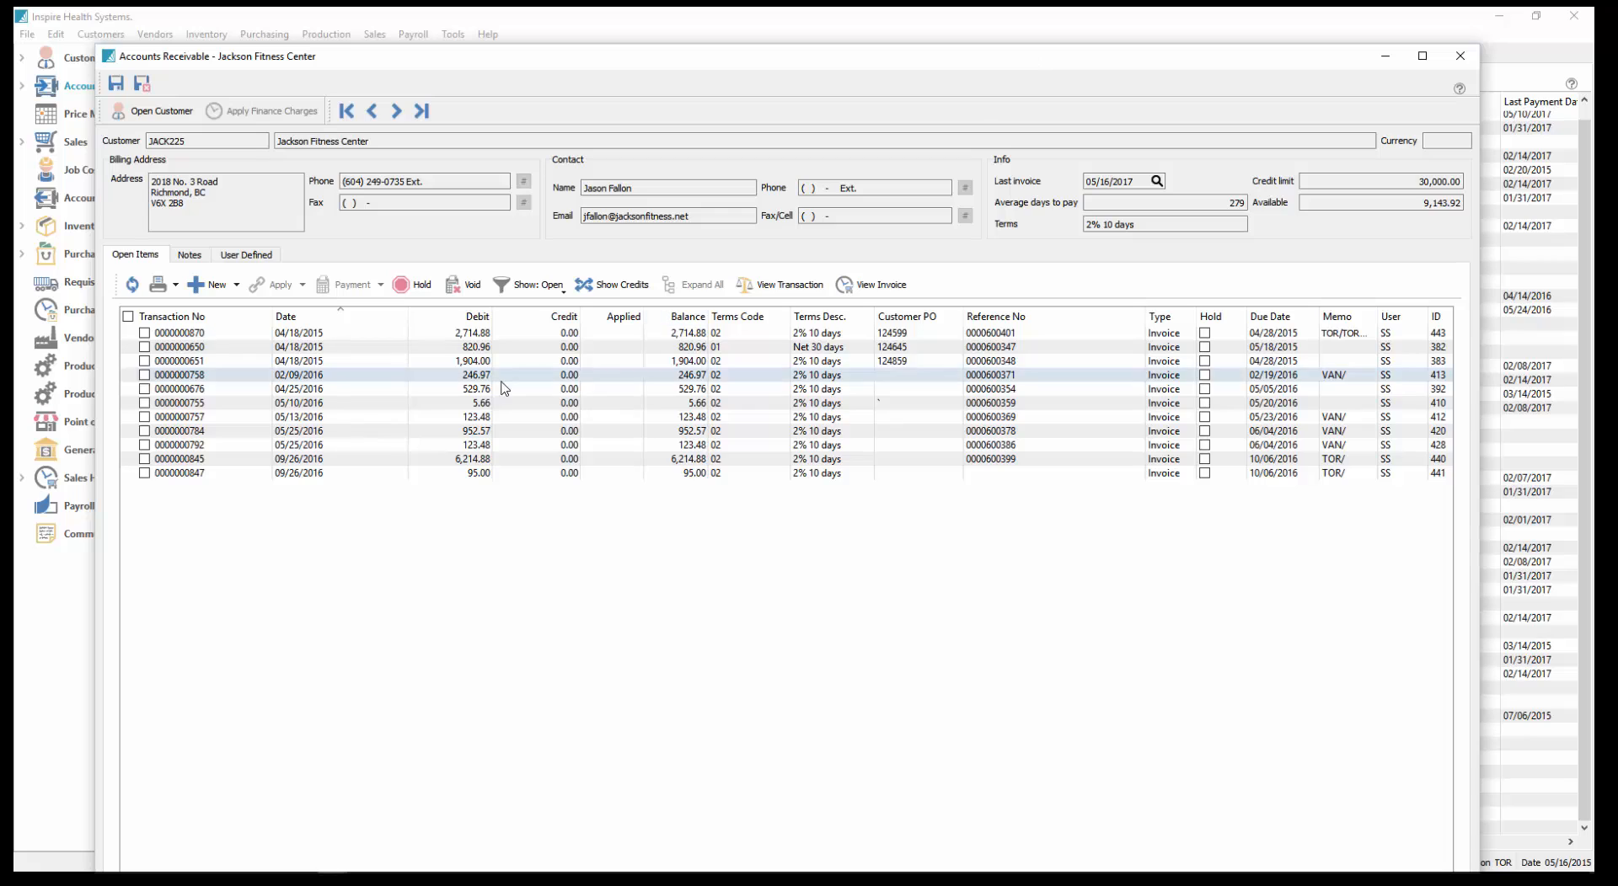
pyautogui.click(440, 335)
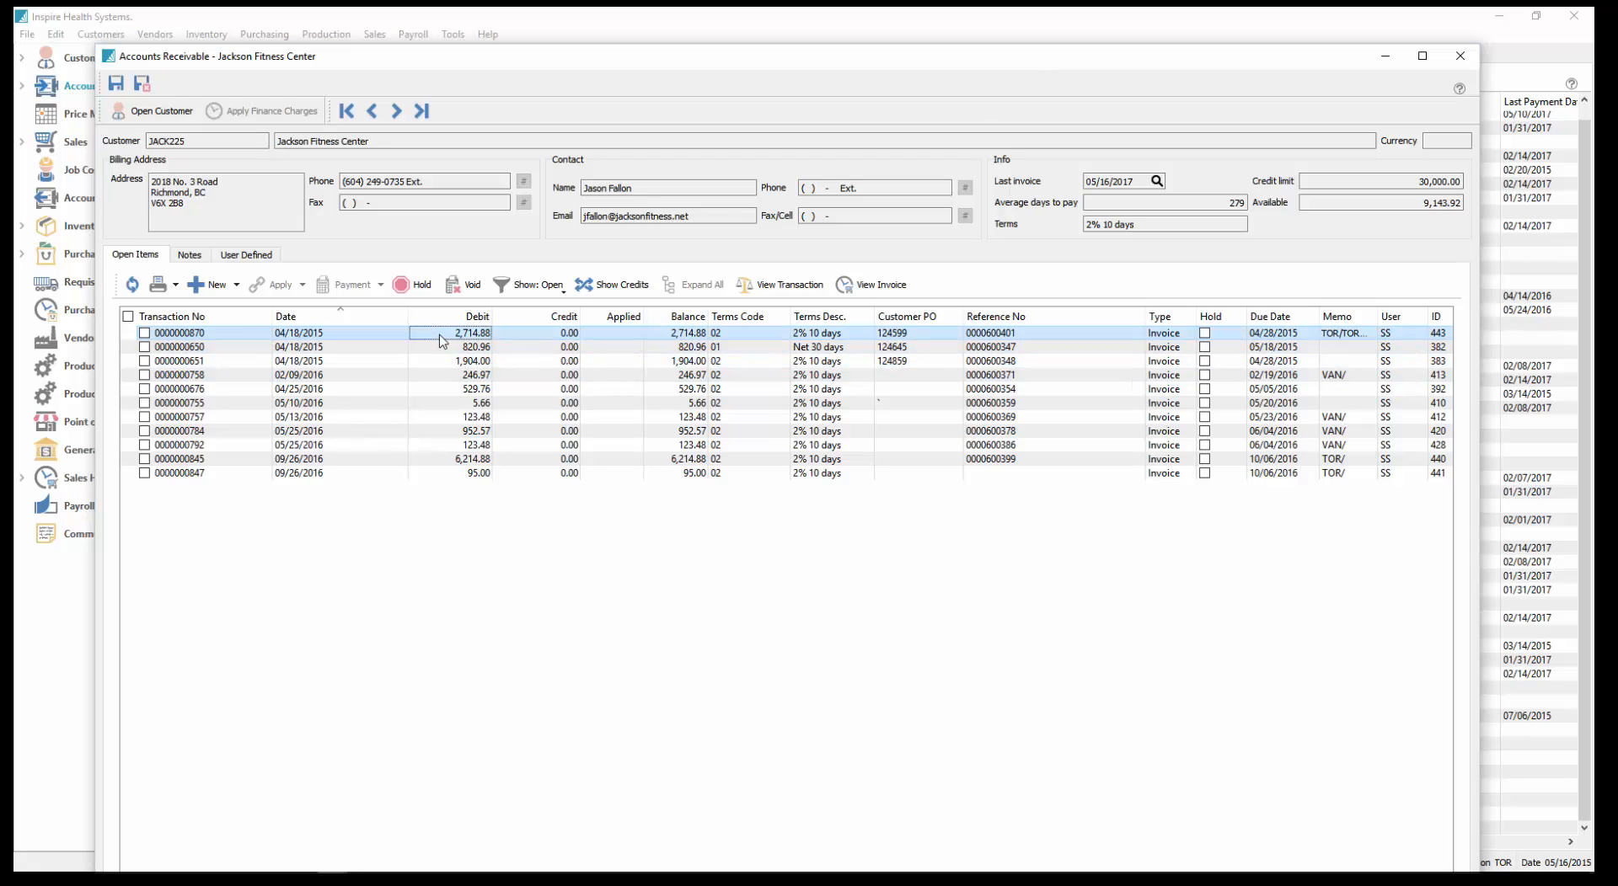
# Step: Show the account's transactions for All Since Last Year (Fiscal), switch to All, and close the account
pyautogui.click(562, 292)
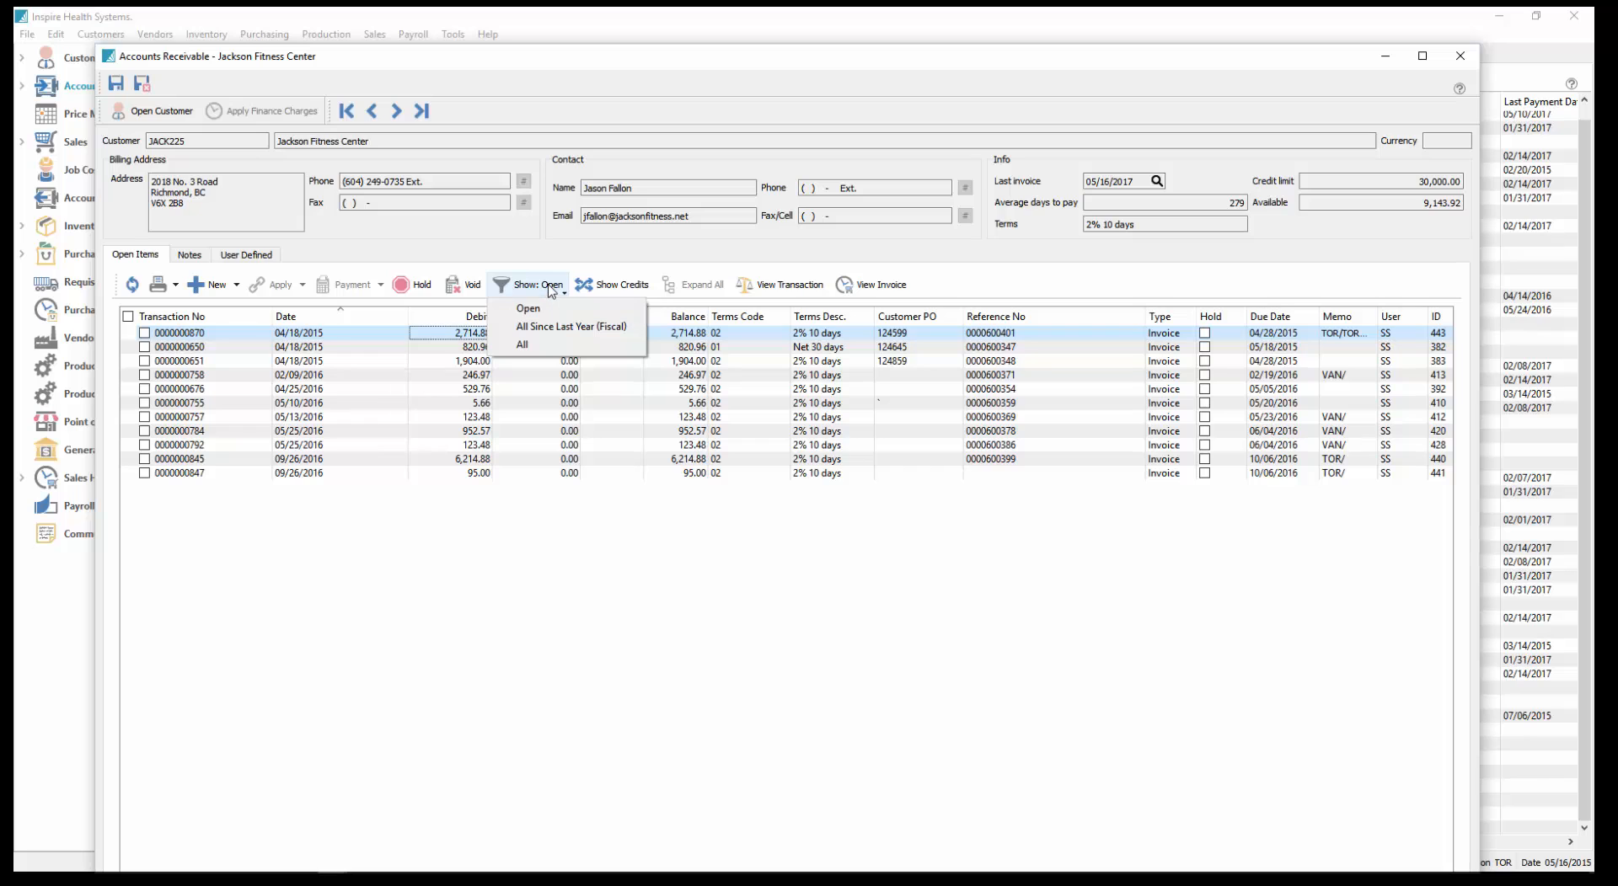
pyautogui.click(556, 329)
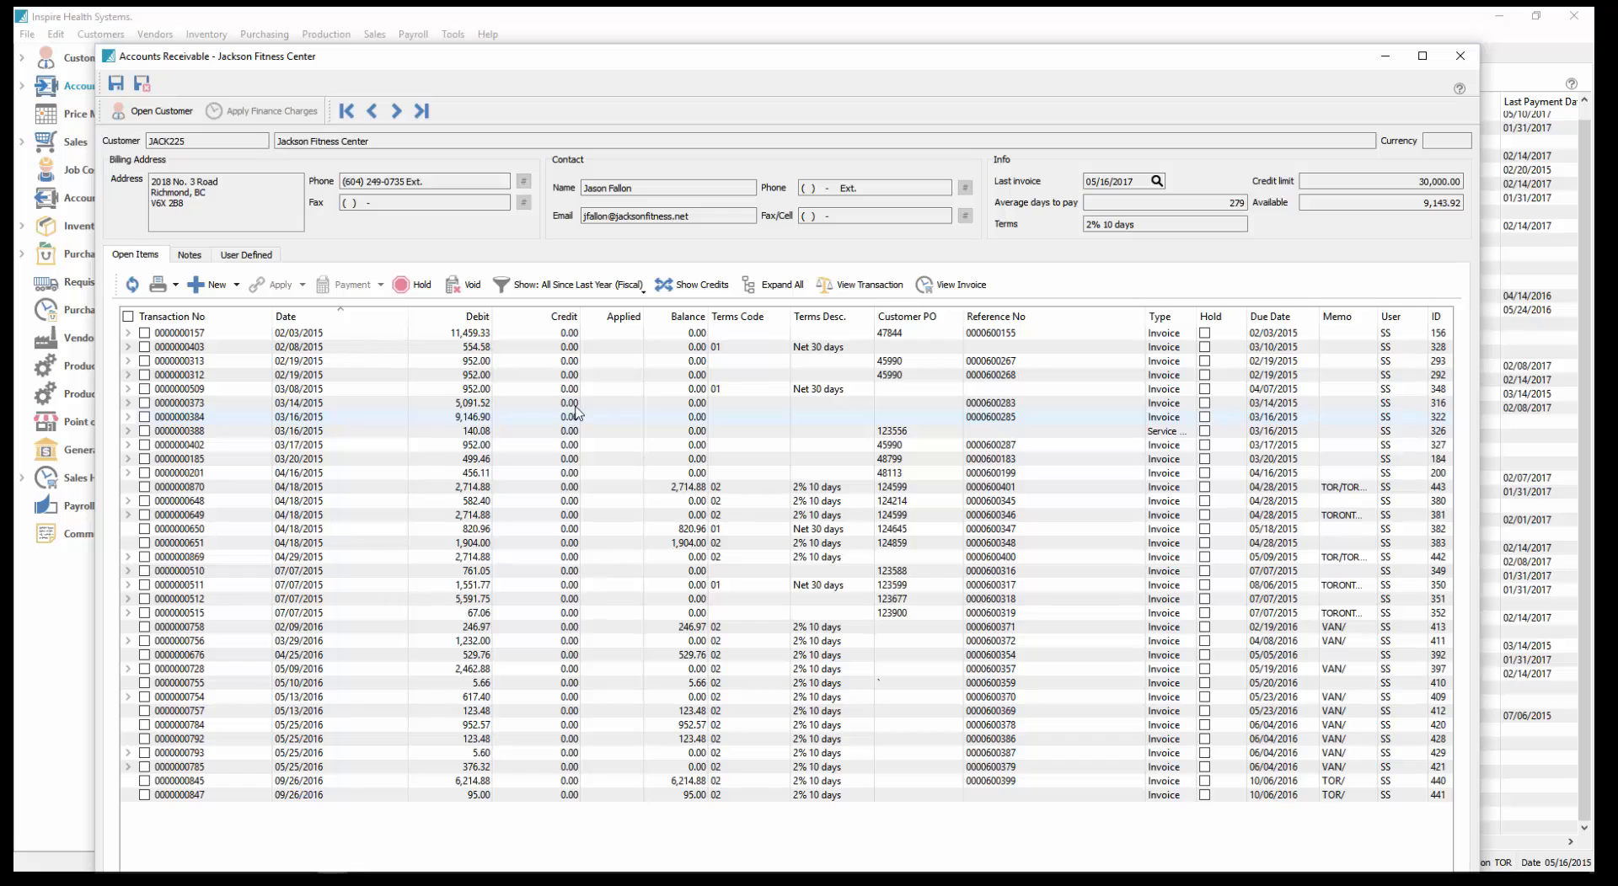
pyautogui.click(571, 285)
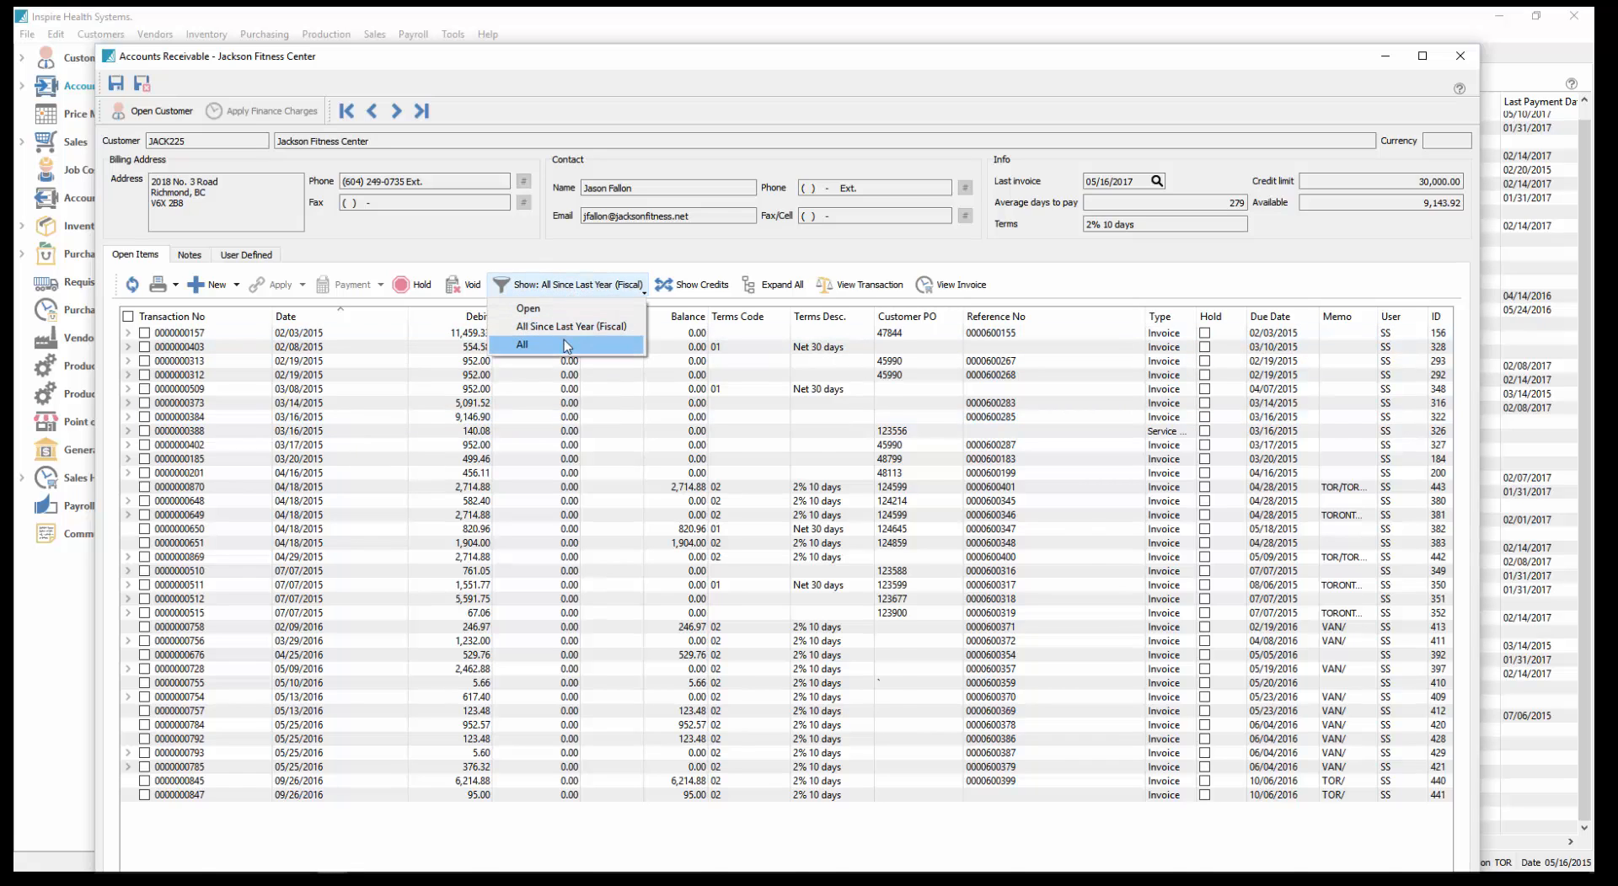
pyautogui.click(567, 346)
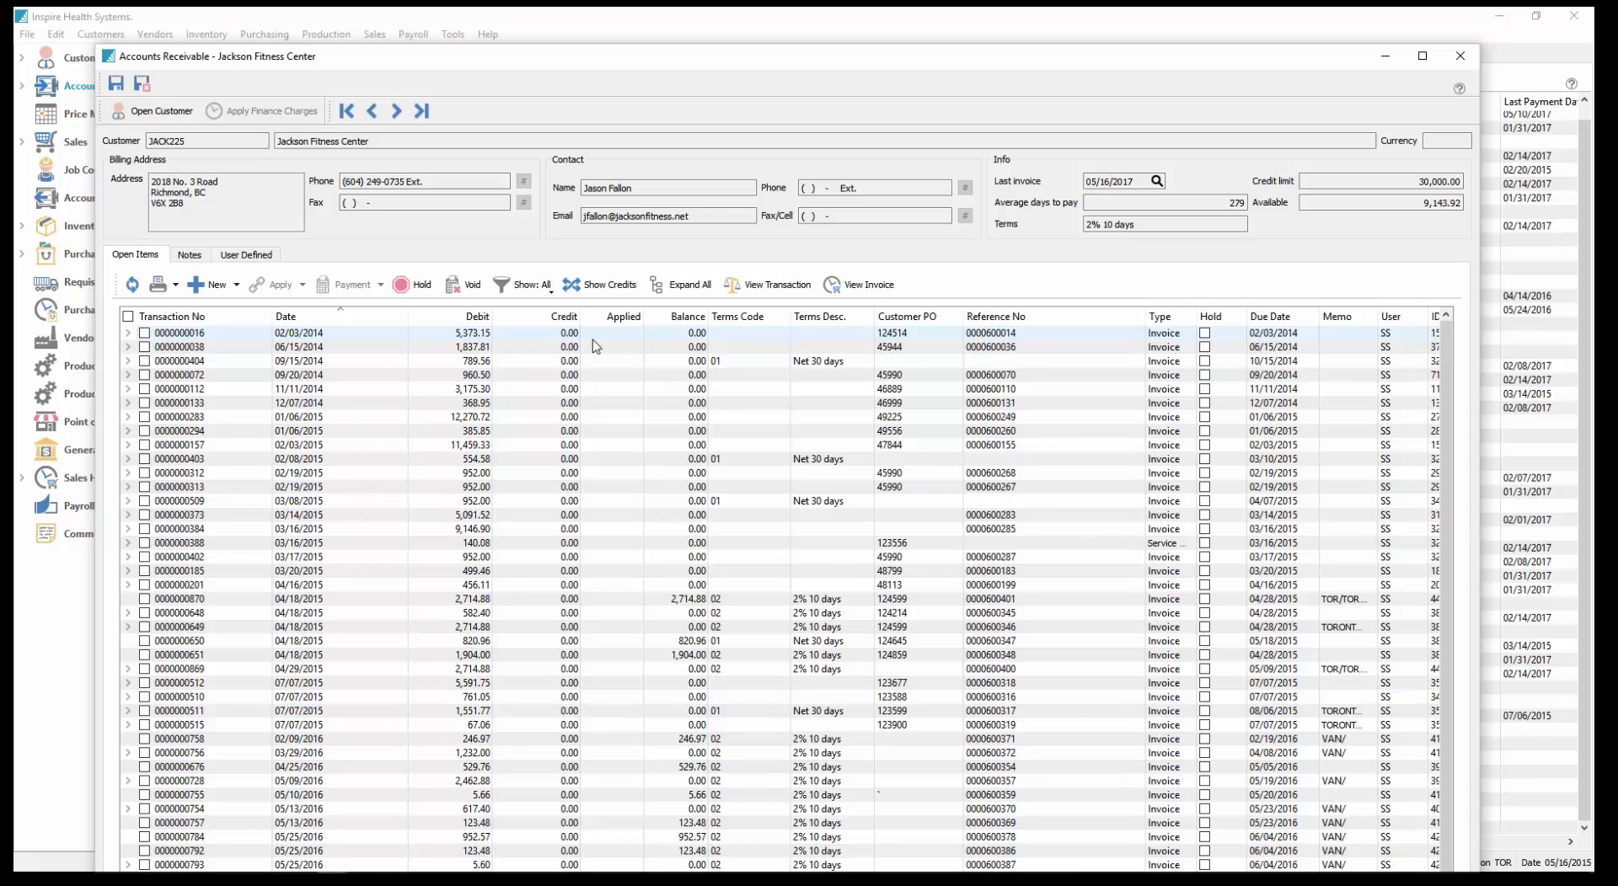
pyautogui.click(550, 288)
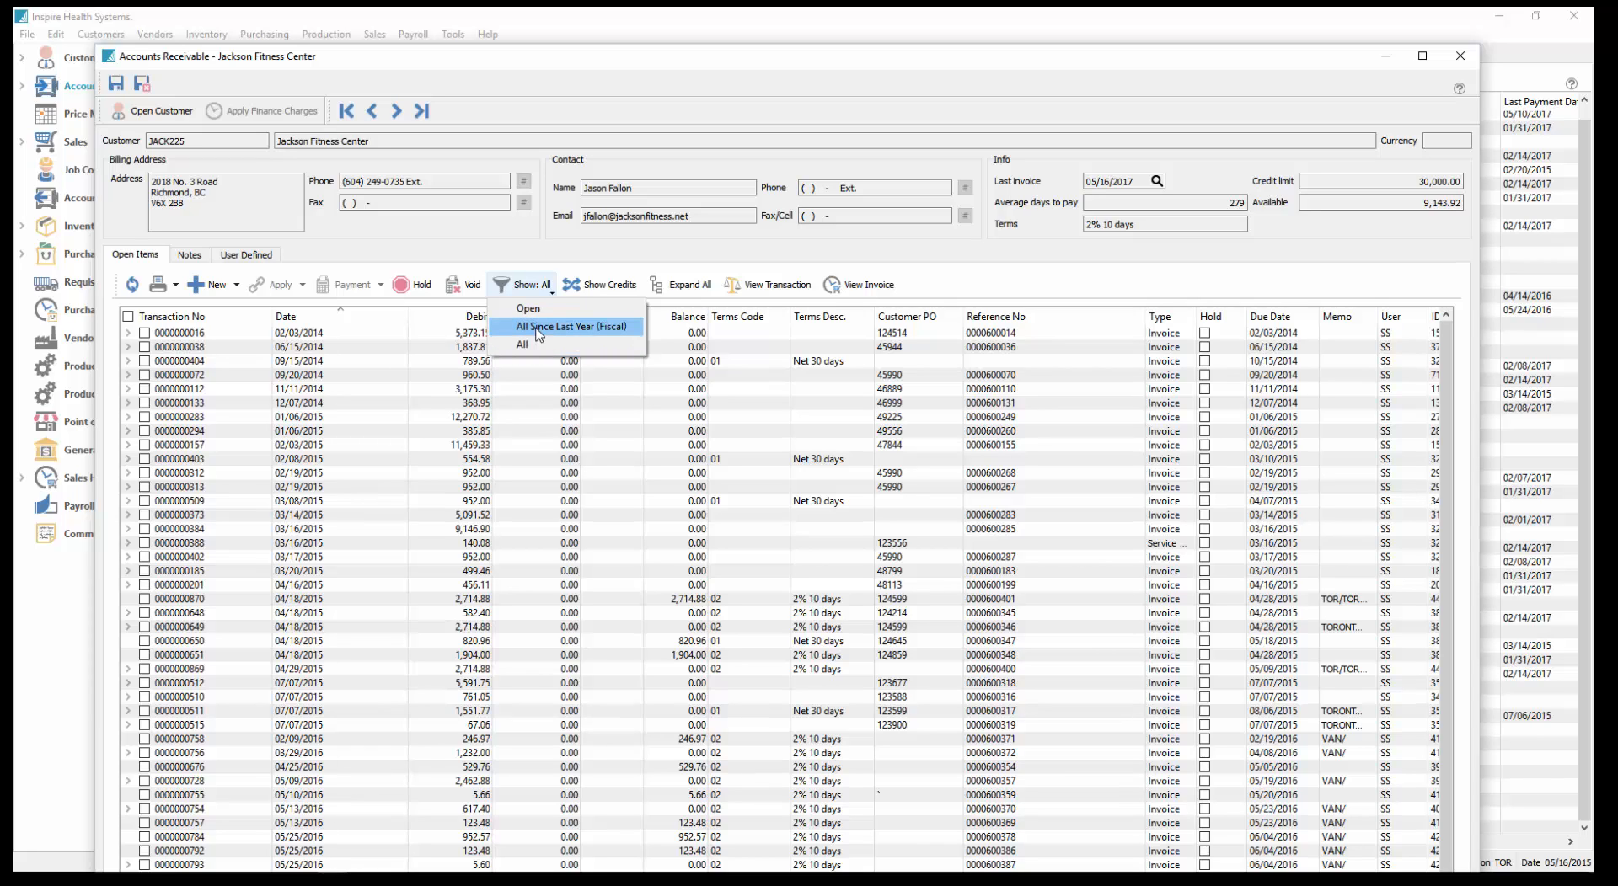
pyautogui.click(557, 378)
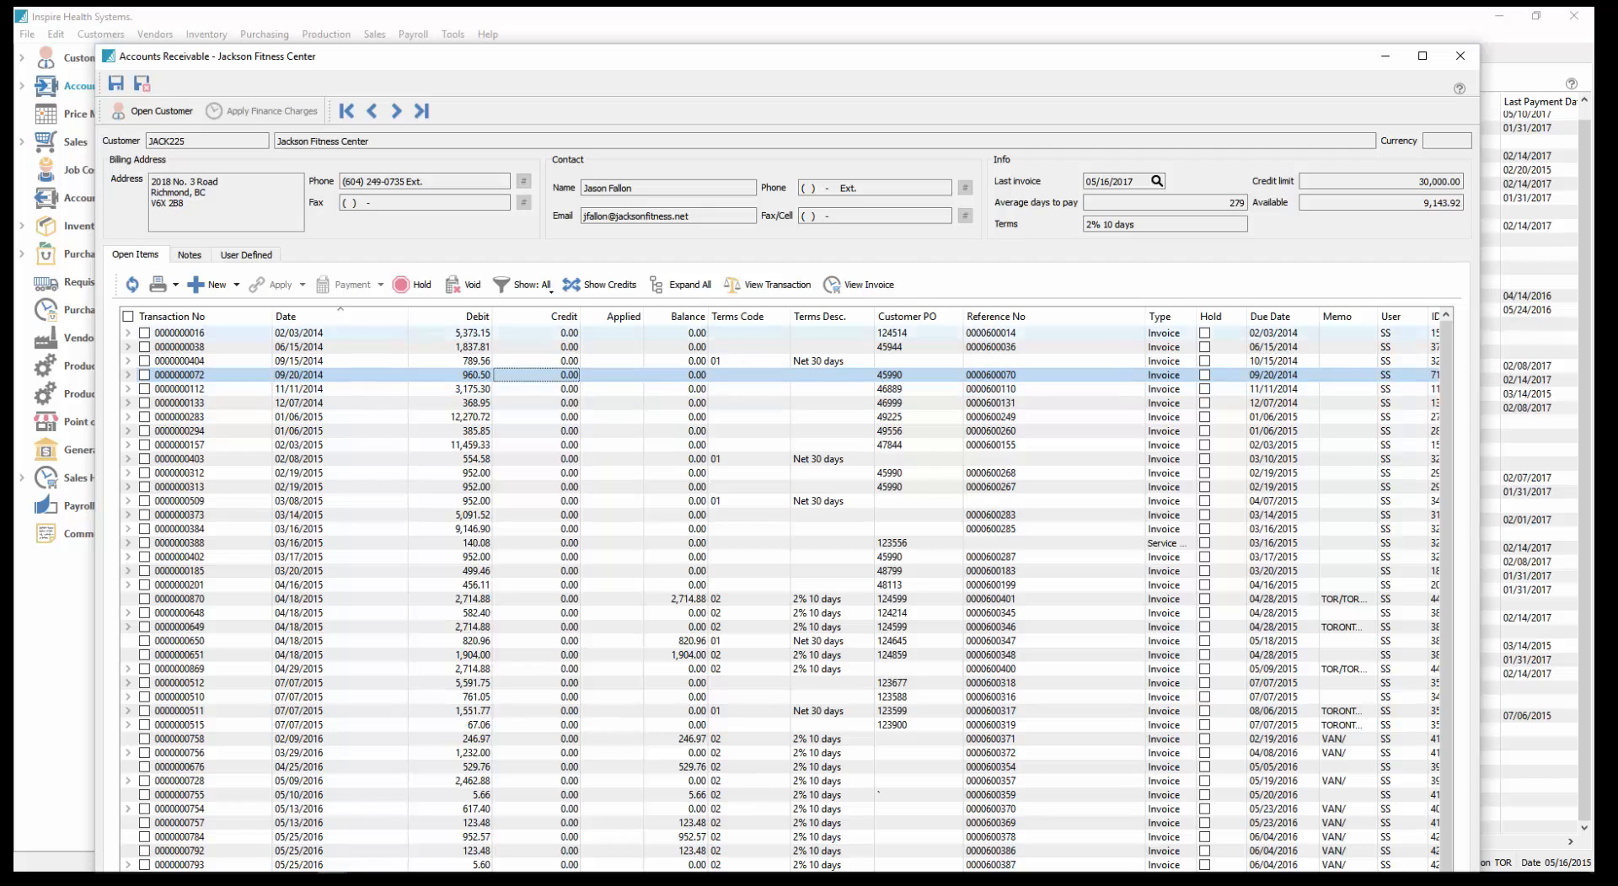
pyautogui.click(1460, 55)
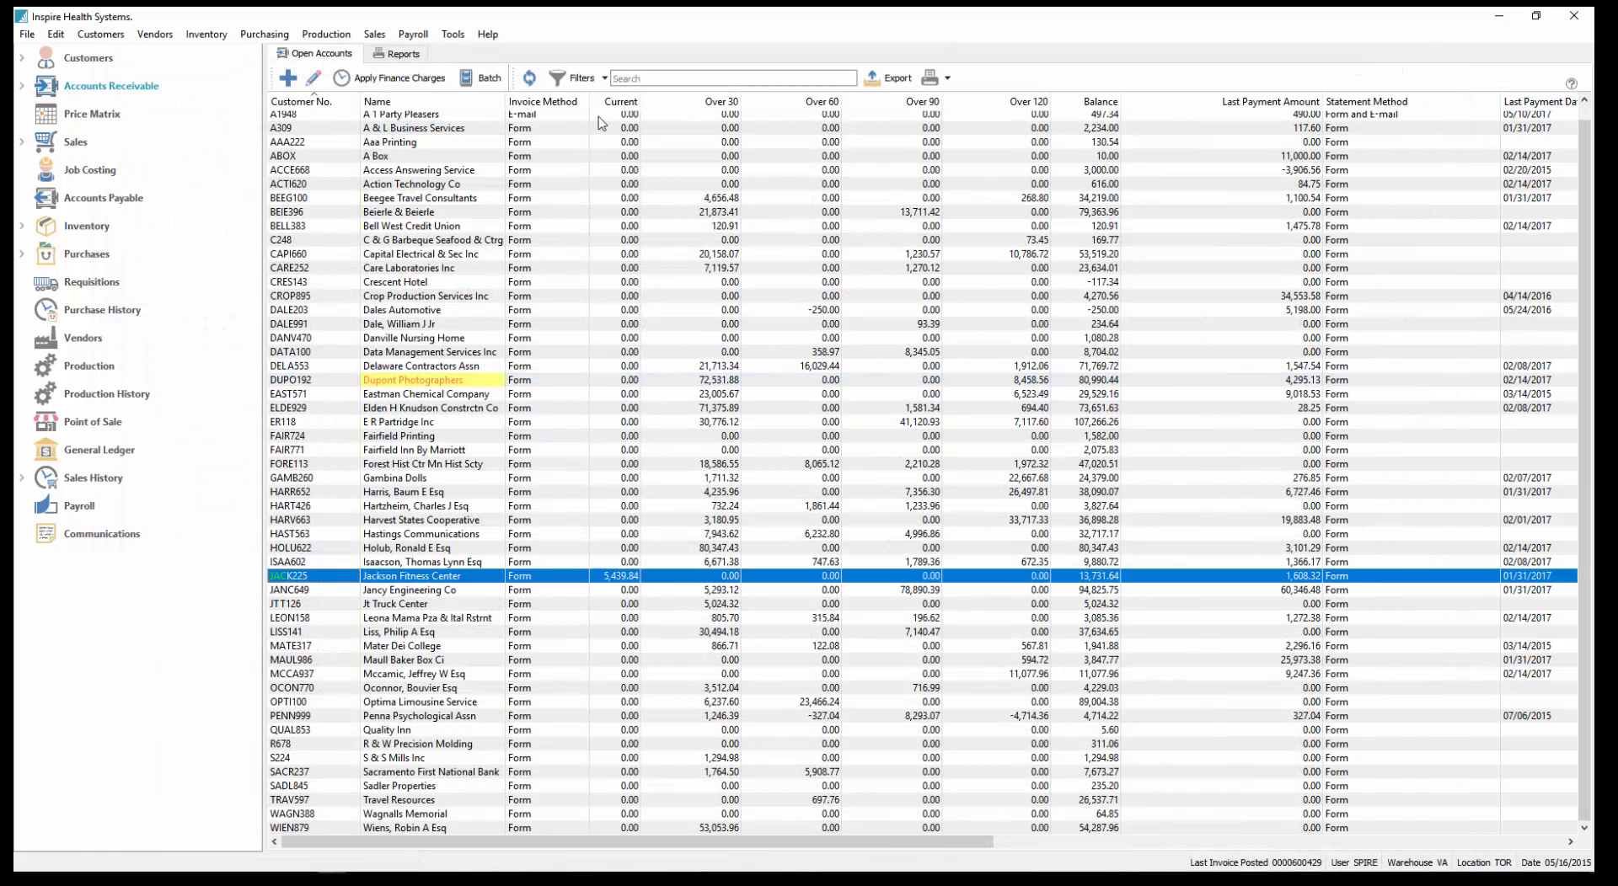
# Step: Examine the options of the Accounts Receivable List and Accounts Receivable Ledger reports, including the ledger's customer field
pyautogui.click(400, 56)
pyautogui.click(373, 132)
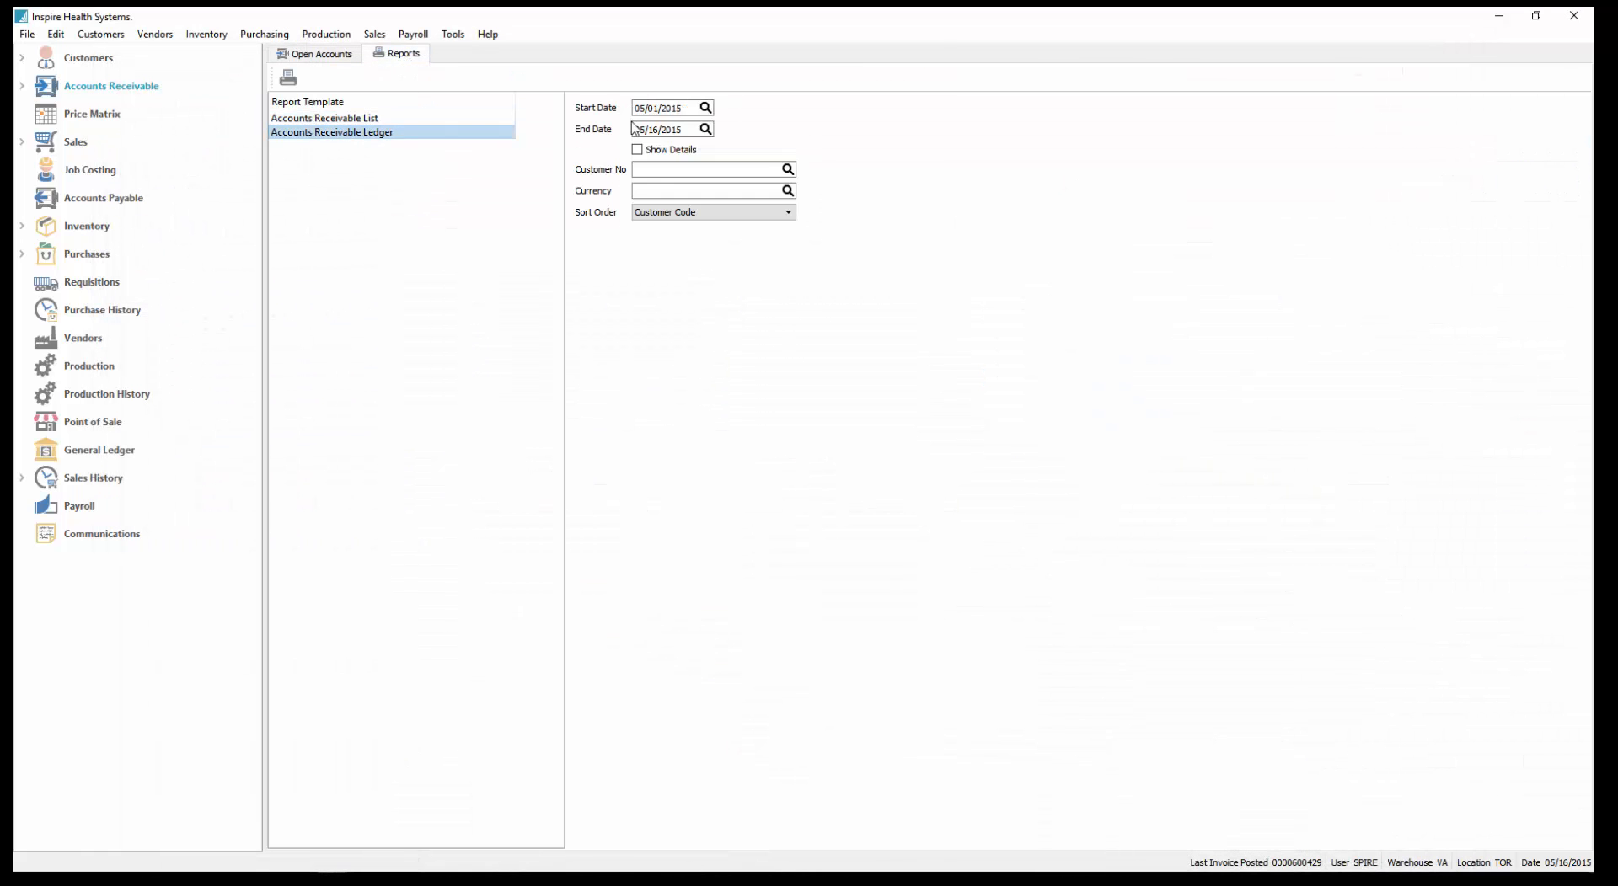
pyautogui.click(321, 56)
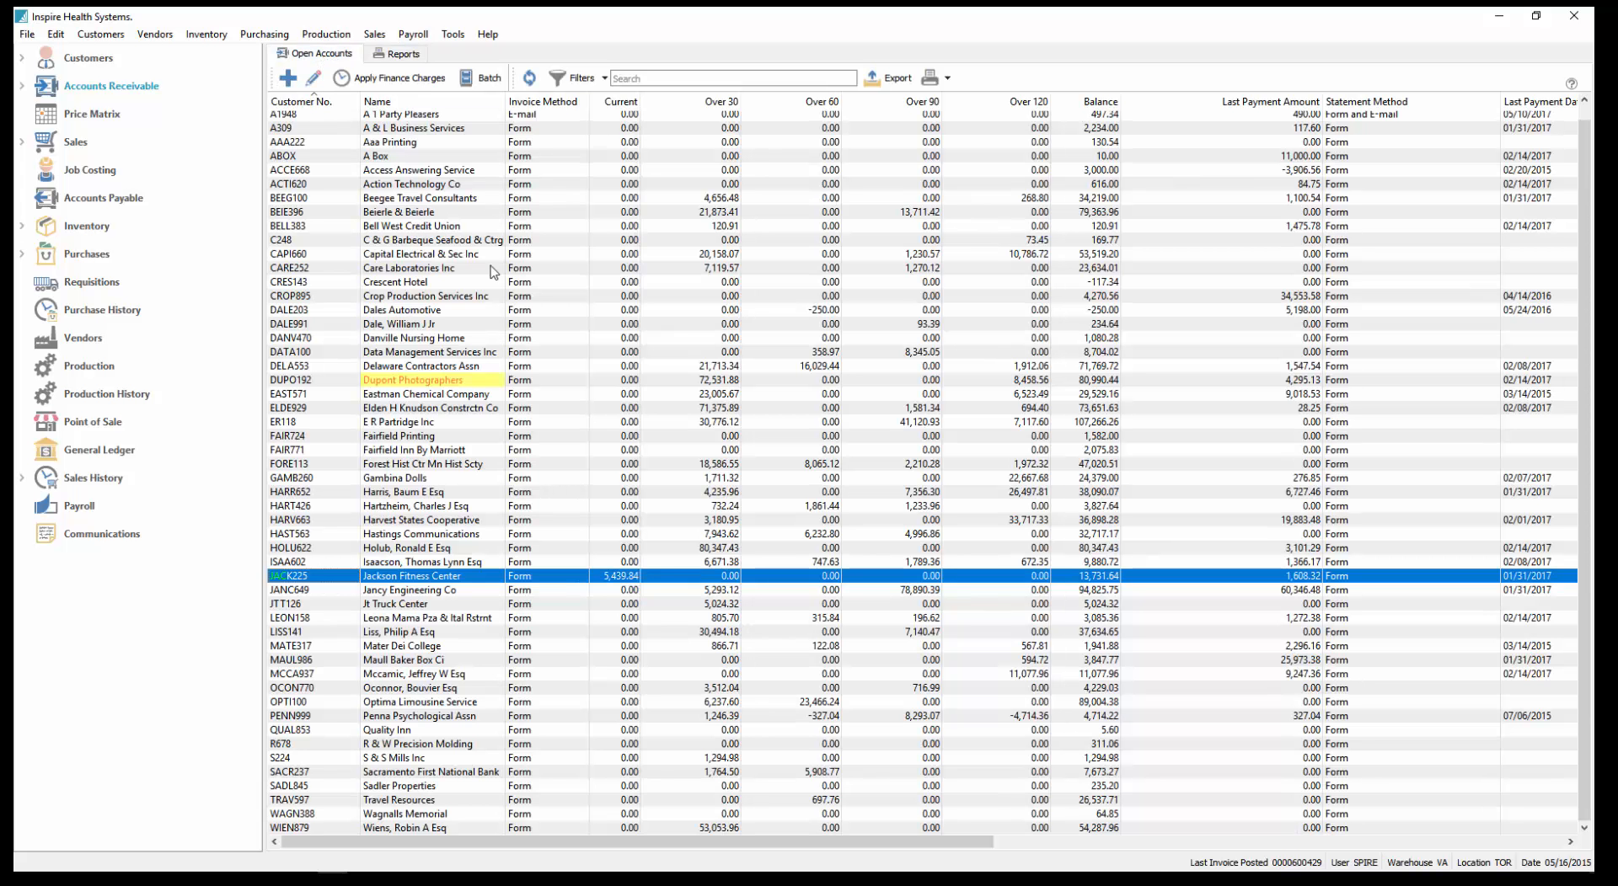
pyautogui.click(398, 53)
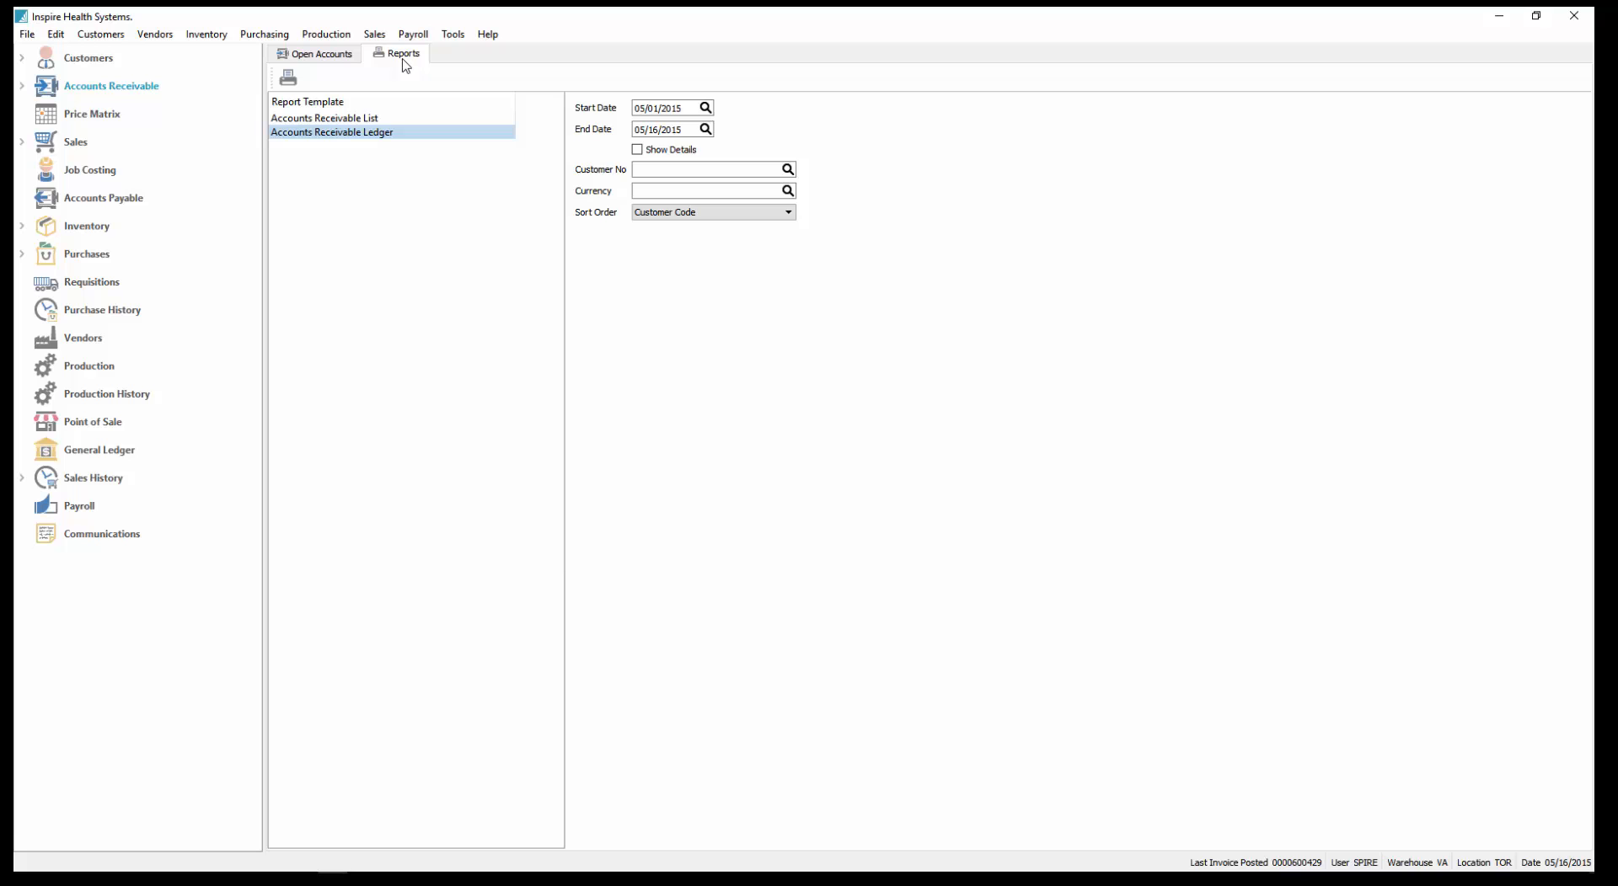
pyautogui.click(341, 118)
pyautogui.click(339, 134)
pyautogui.click(341, 119)
pyautogui.click(352, 133)
pyautogui.click(673, 174)
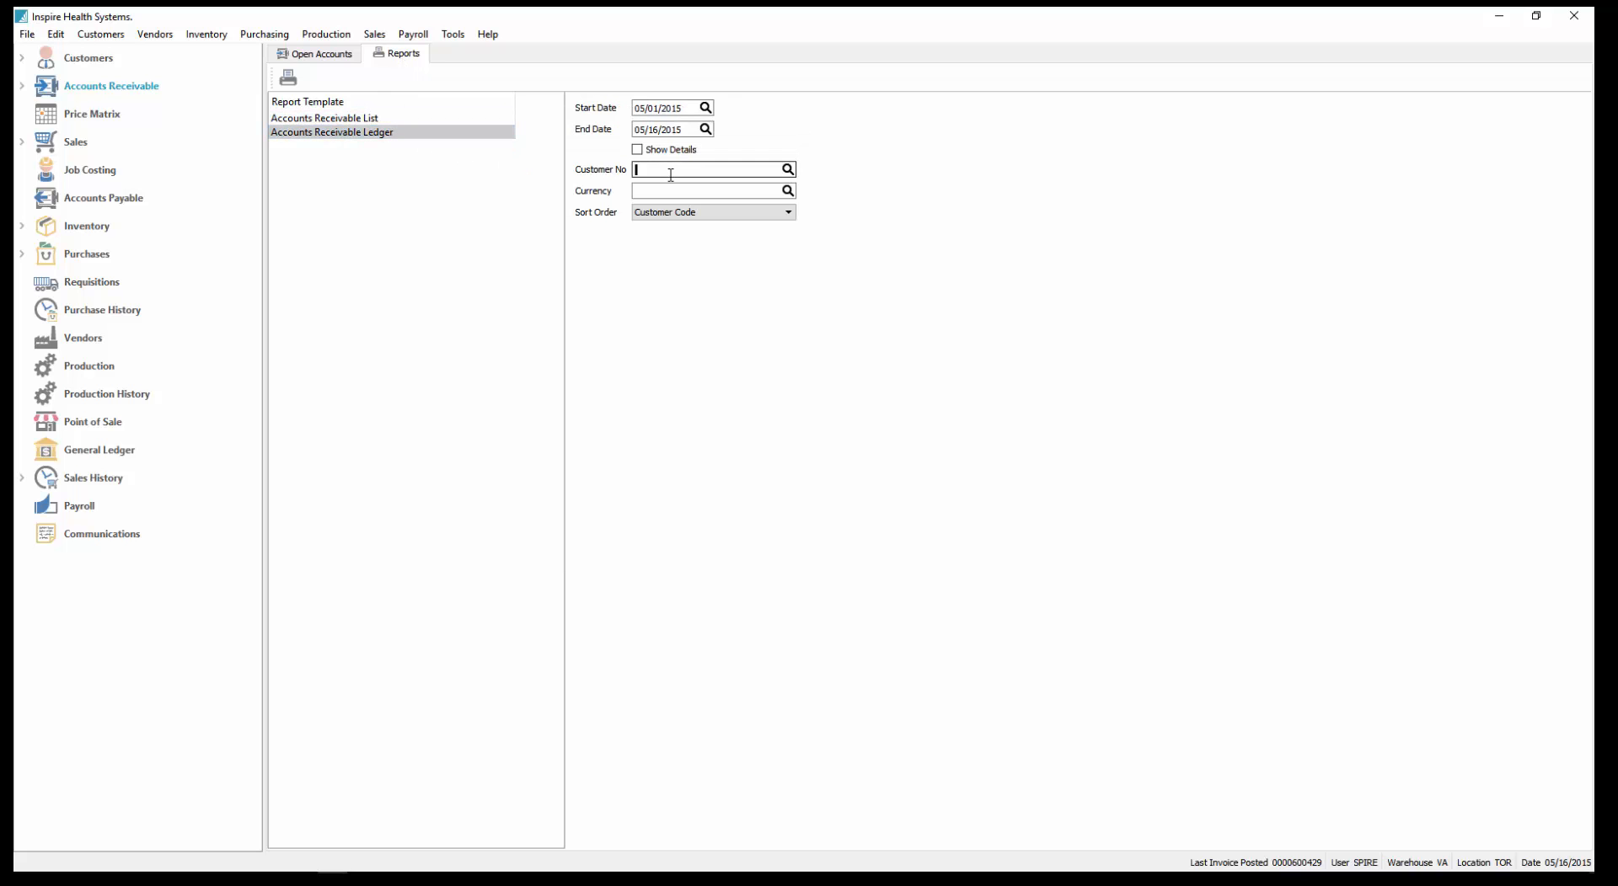
pyautogui.click(341, 118)
pyautogui.click(365, 133)
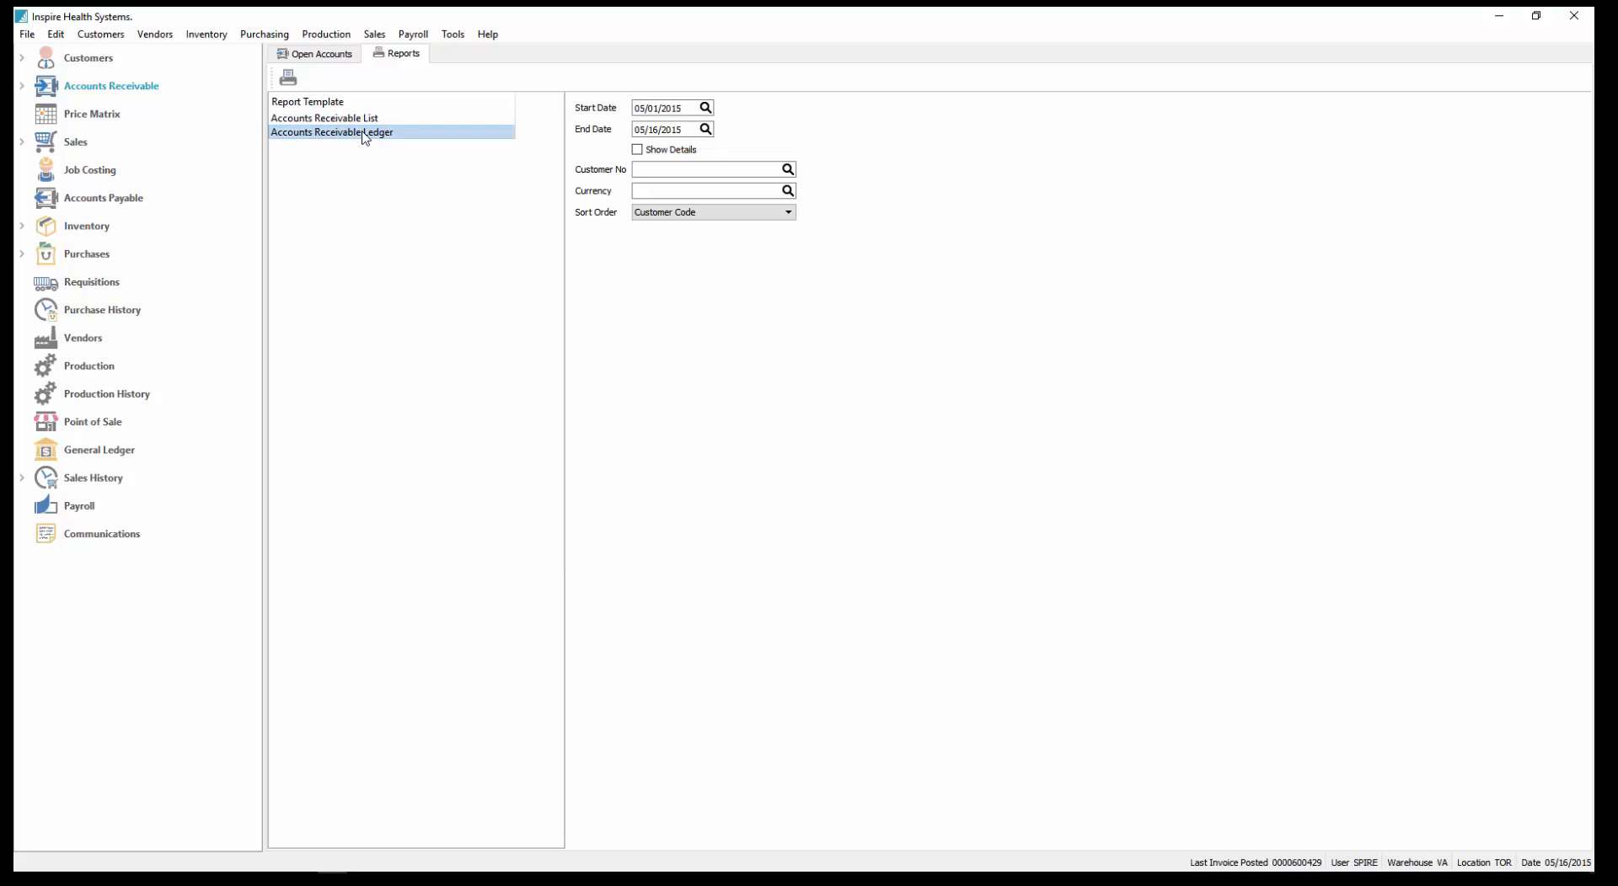
pyautogui.hotkey('alt', 'Tab')
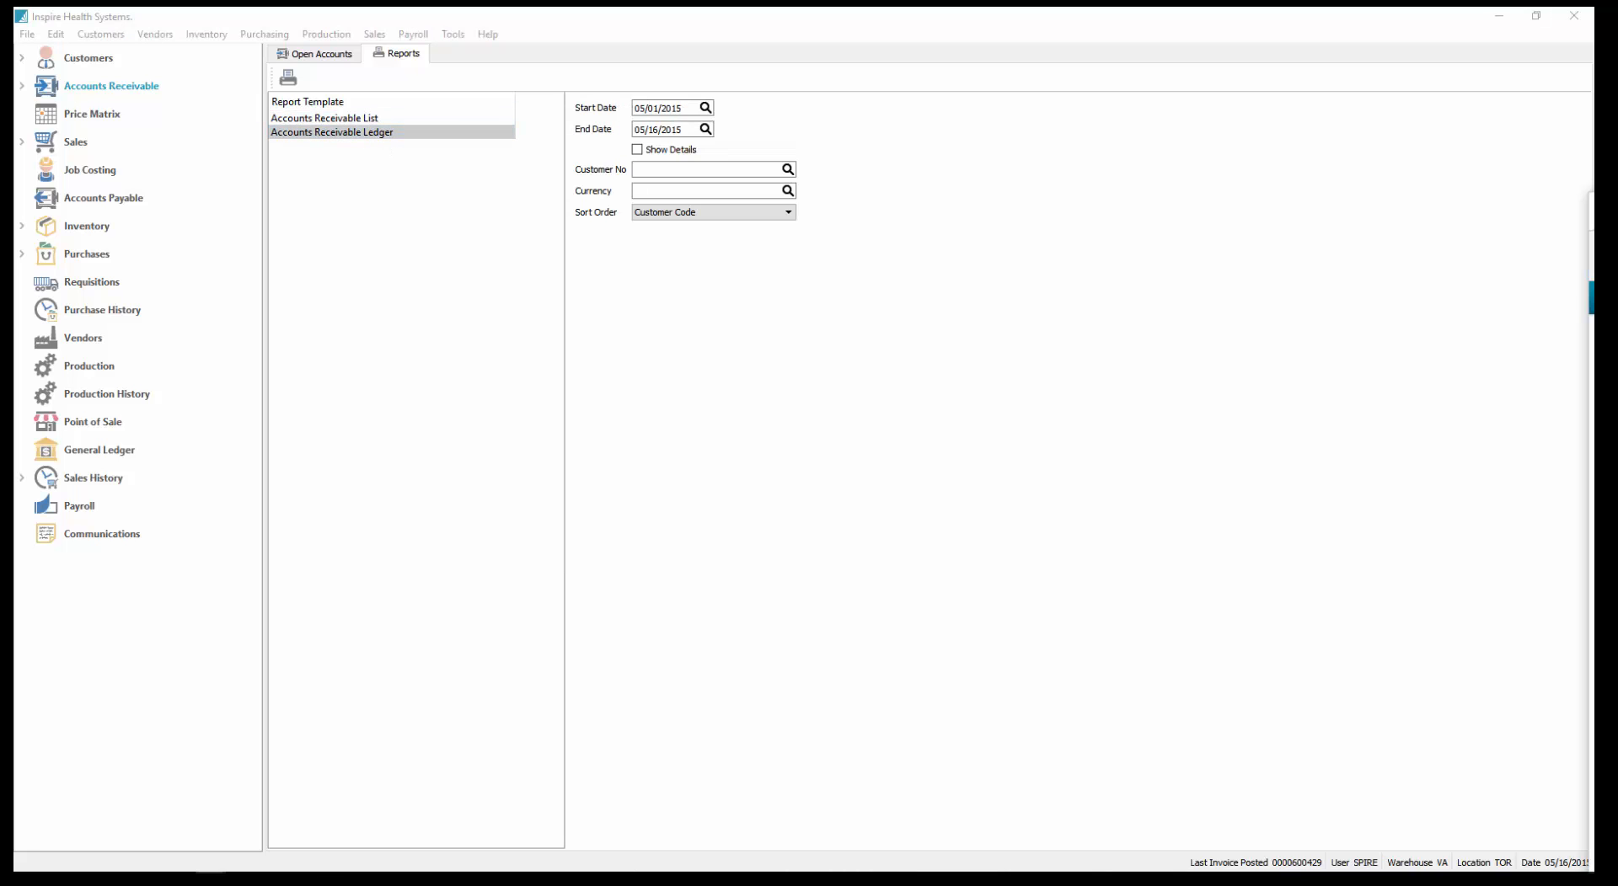
# Step: Open the ACMFITJR (ACME Jump Rope) inventory record and narrow its window
pyautogui.click(87, 233)
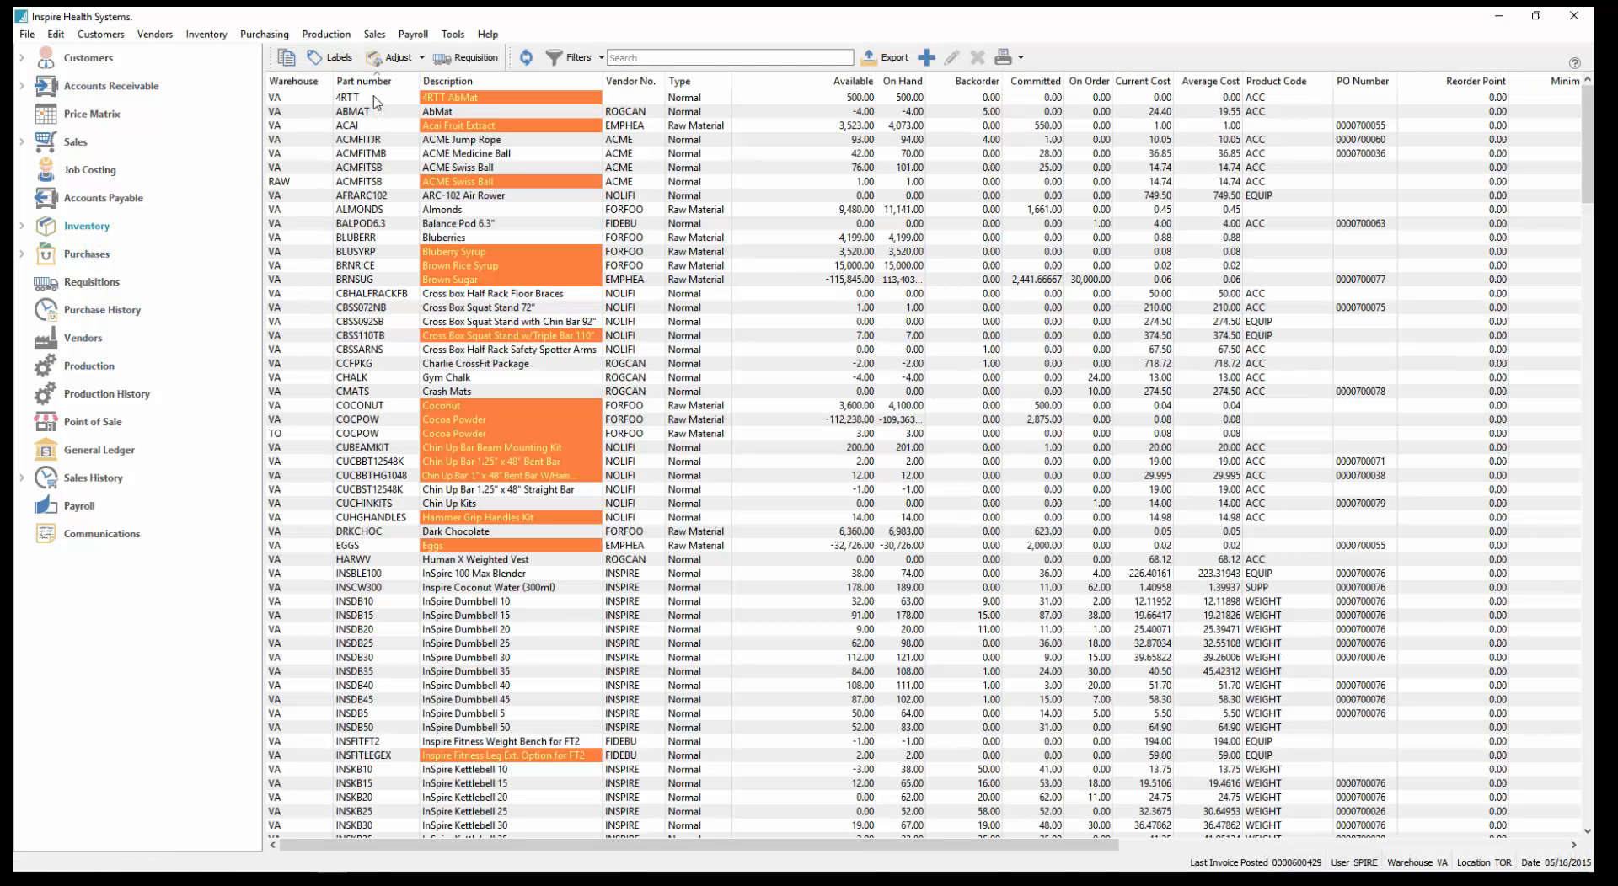
pyautogui.doubleClick(374, 140)
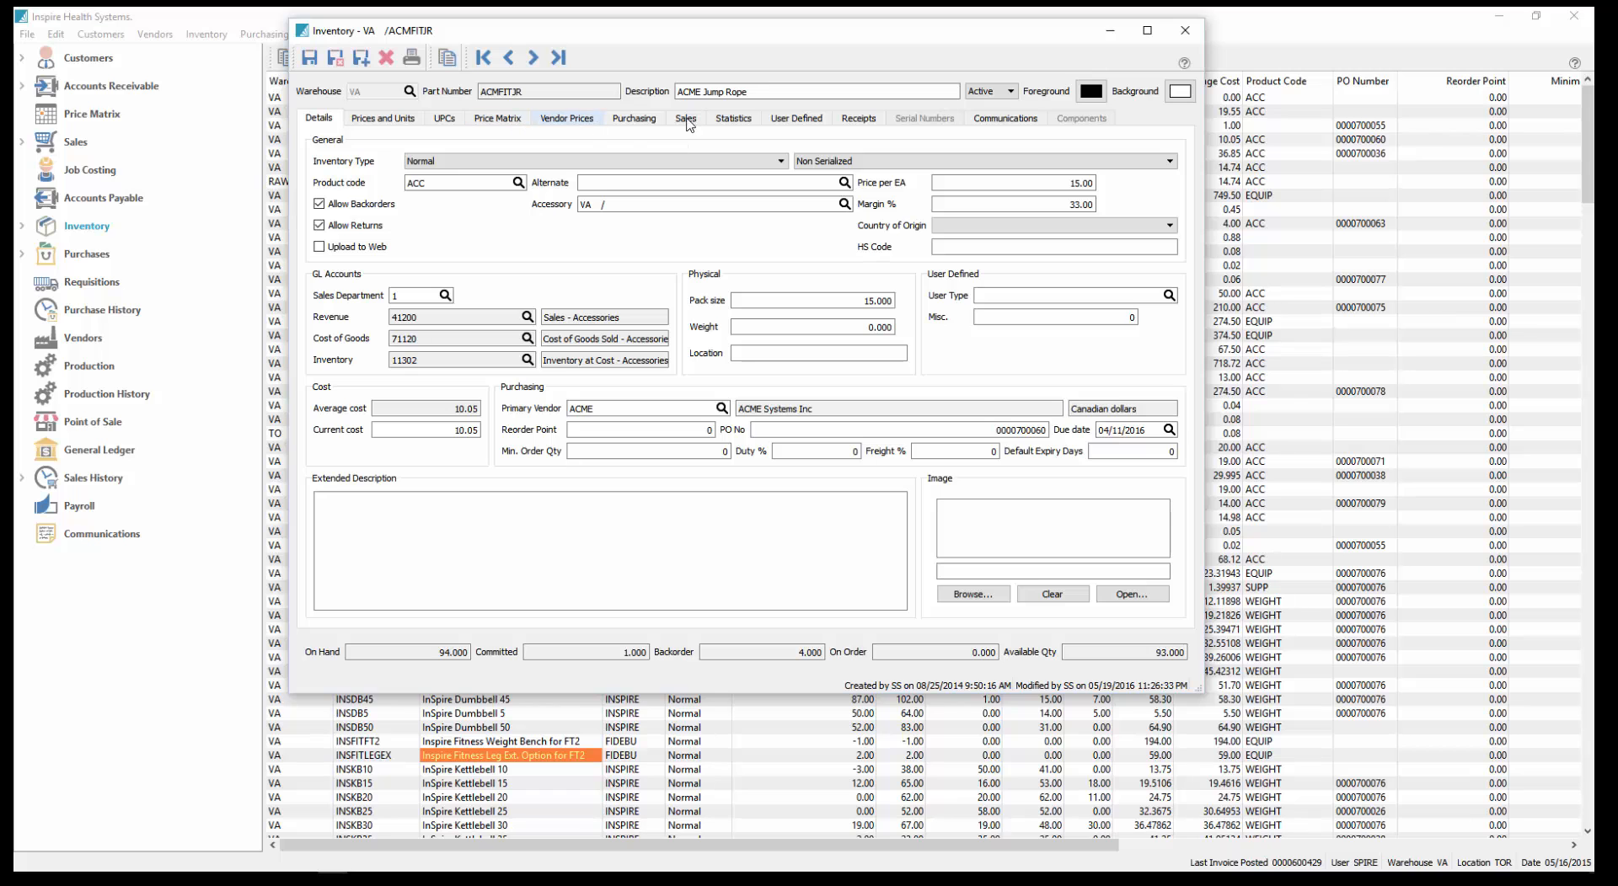
pyautogui.moveTo(1203, 202); pyautogui.dragTo(1148, 226)
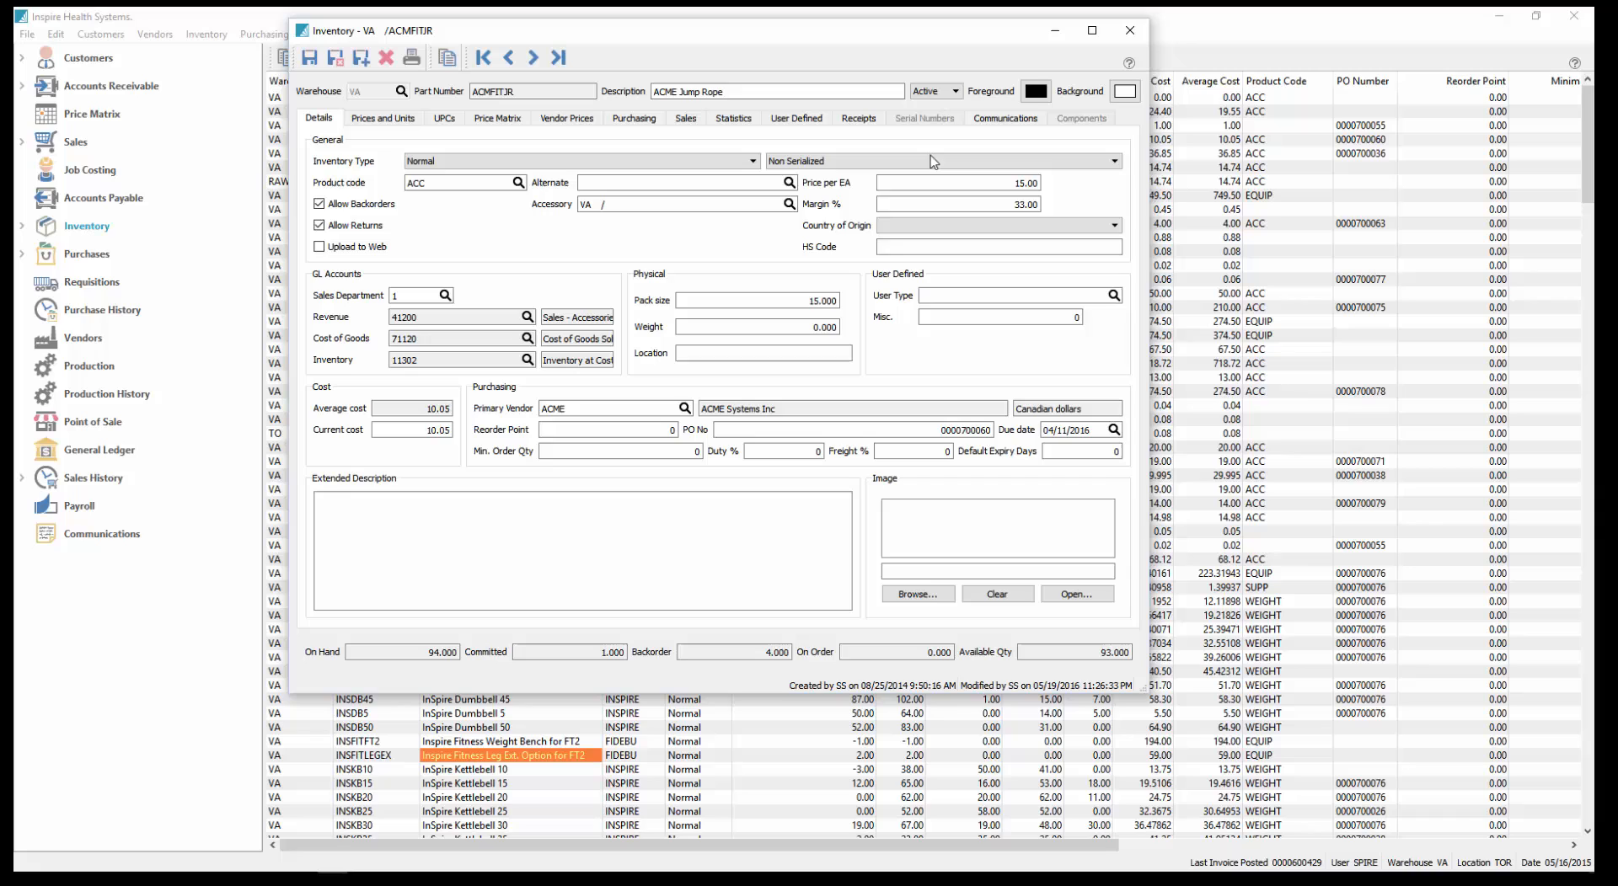
# Step: Review the ACME Jump Rope's sales order items and its invoice items with the invoice date filter turned off
pyautogui.click(688, 120)
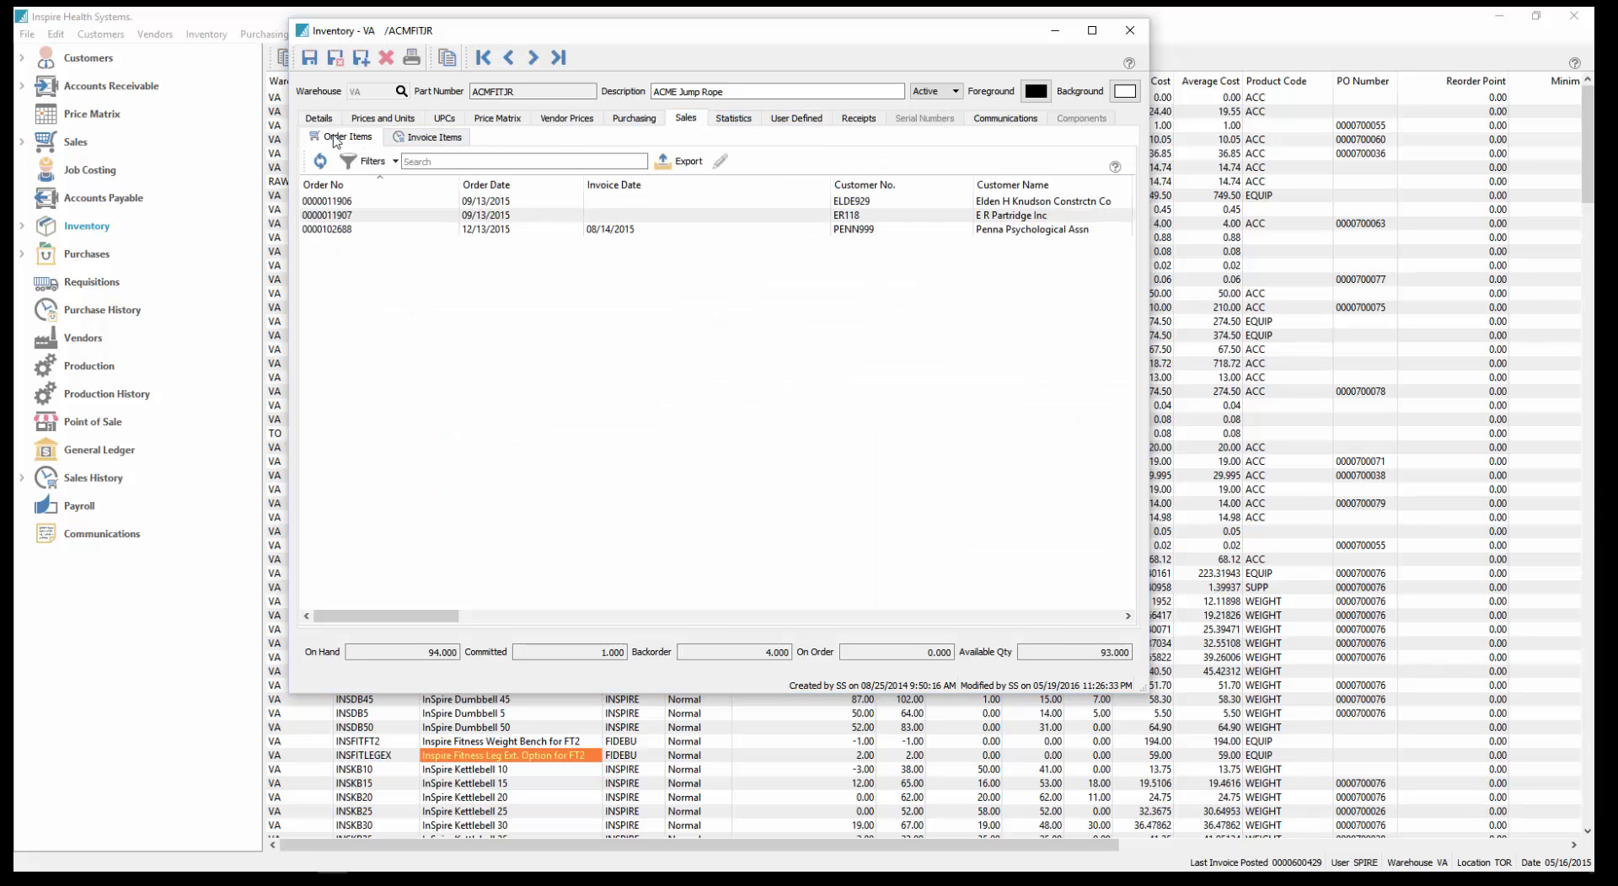
pyautogui.click(457, 202)
pyautogui.click(461, 216)
pyautogui.click(464, 227)
pyautogui.click(471, 202)
pyautogui.click(474, 215)
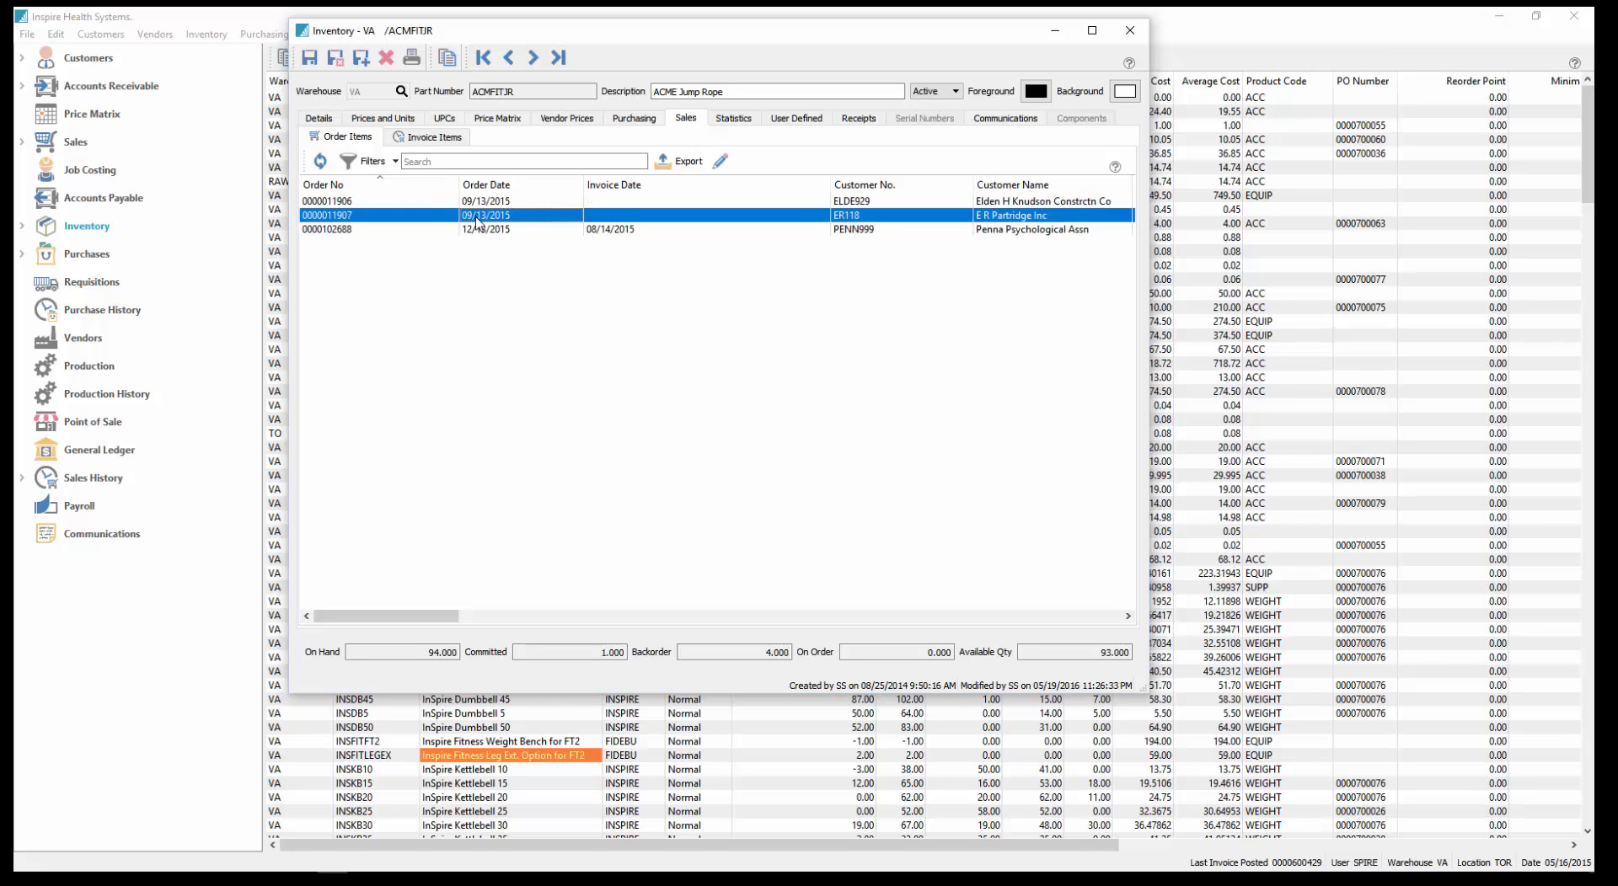
pyautogui.click(444, 140)
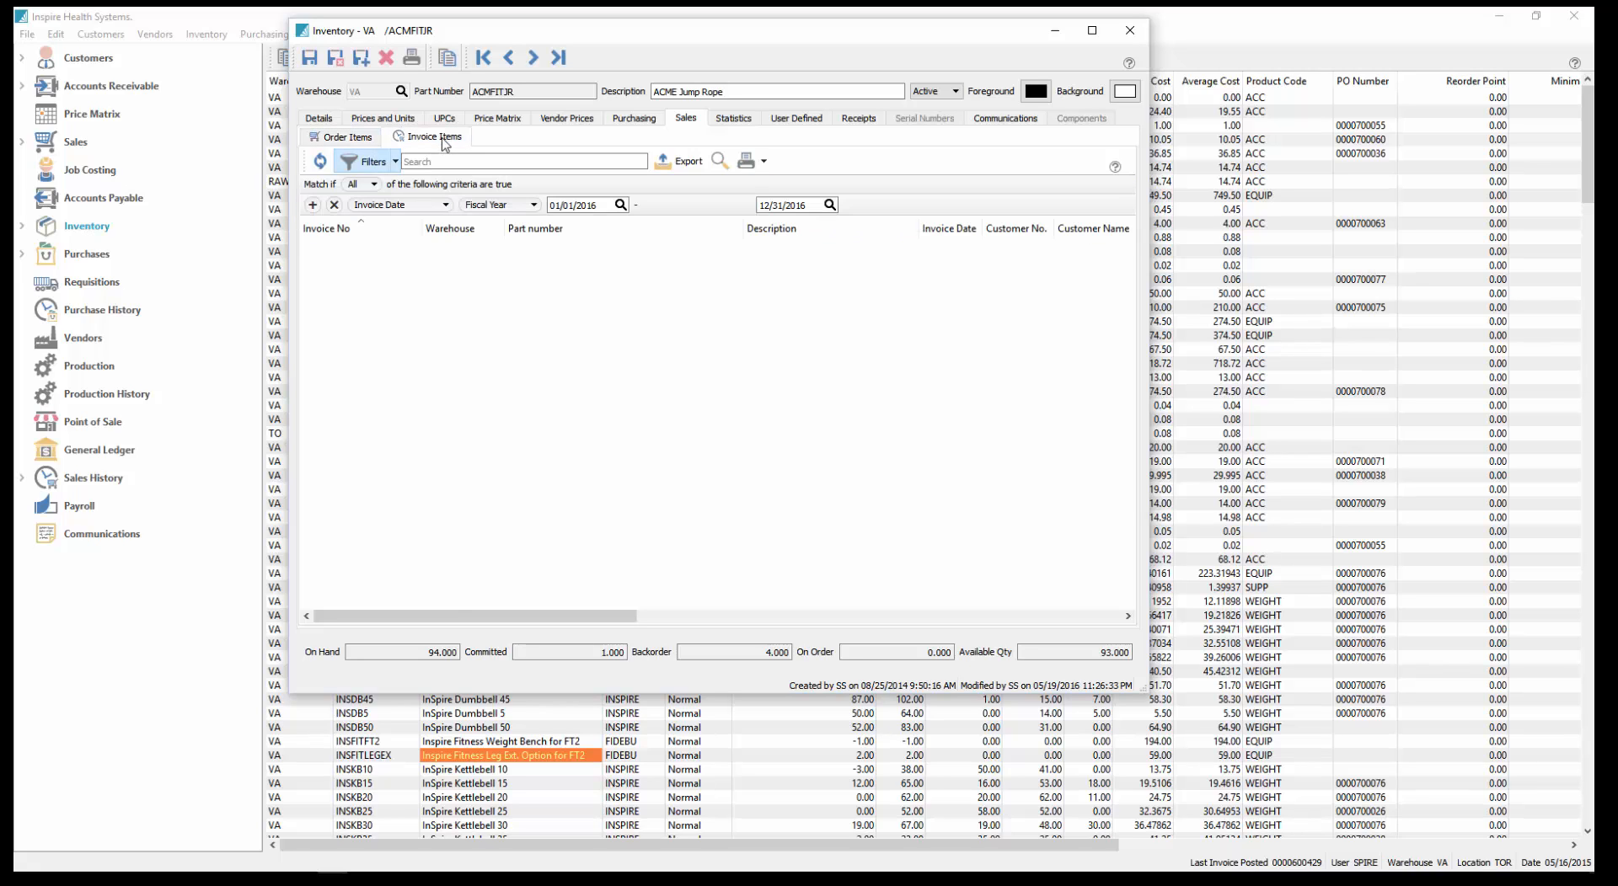
pyautogui.click(371, 164)
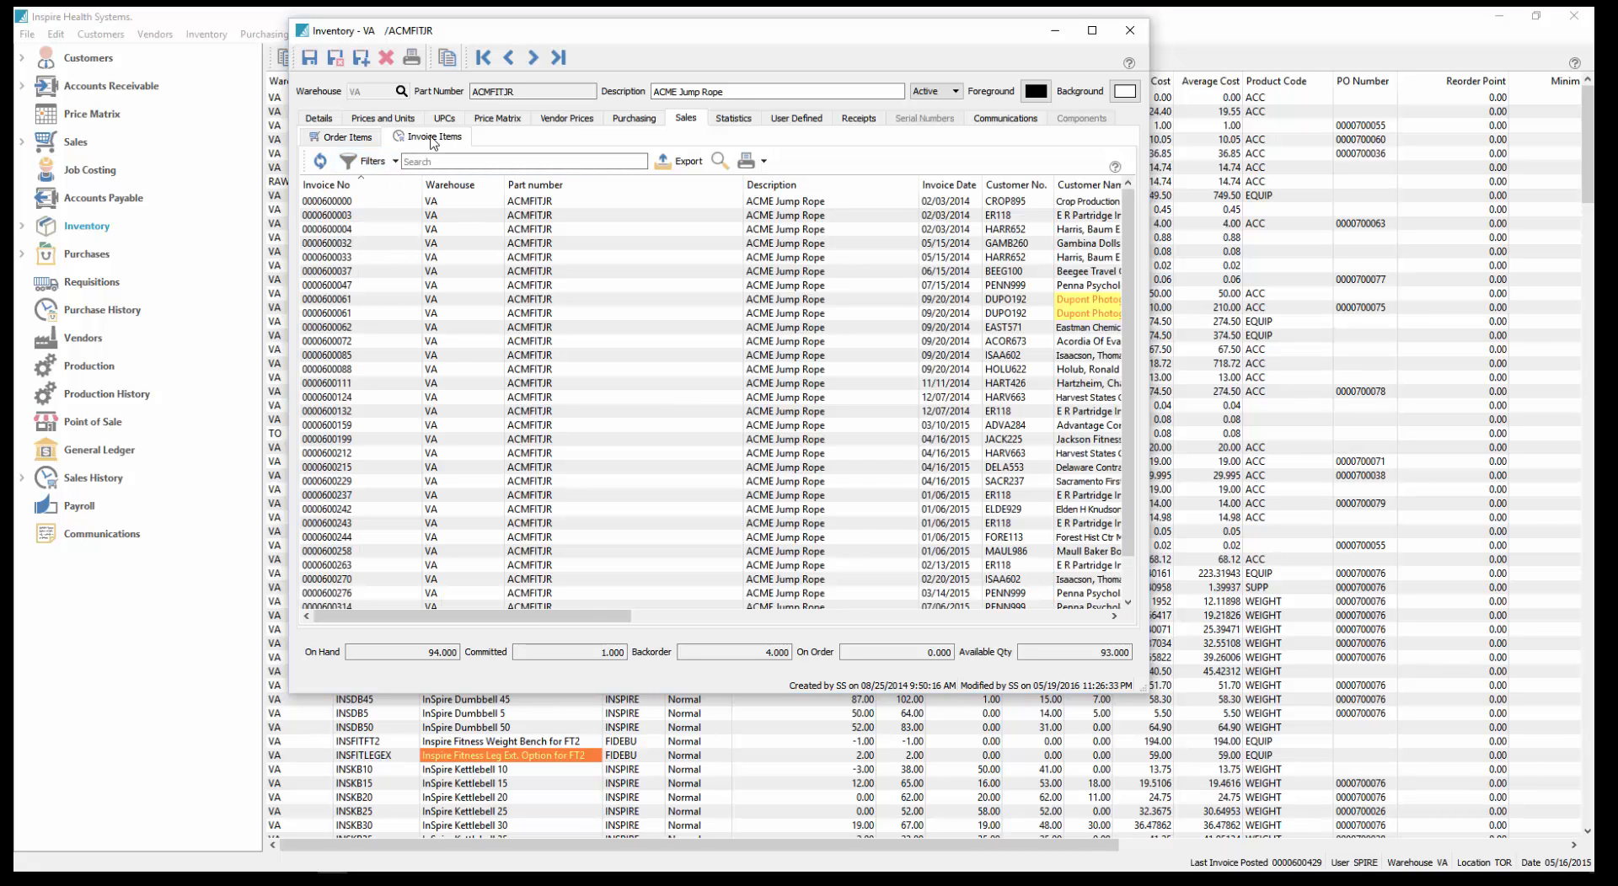
pyautogui.click(343, 137)
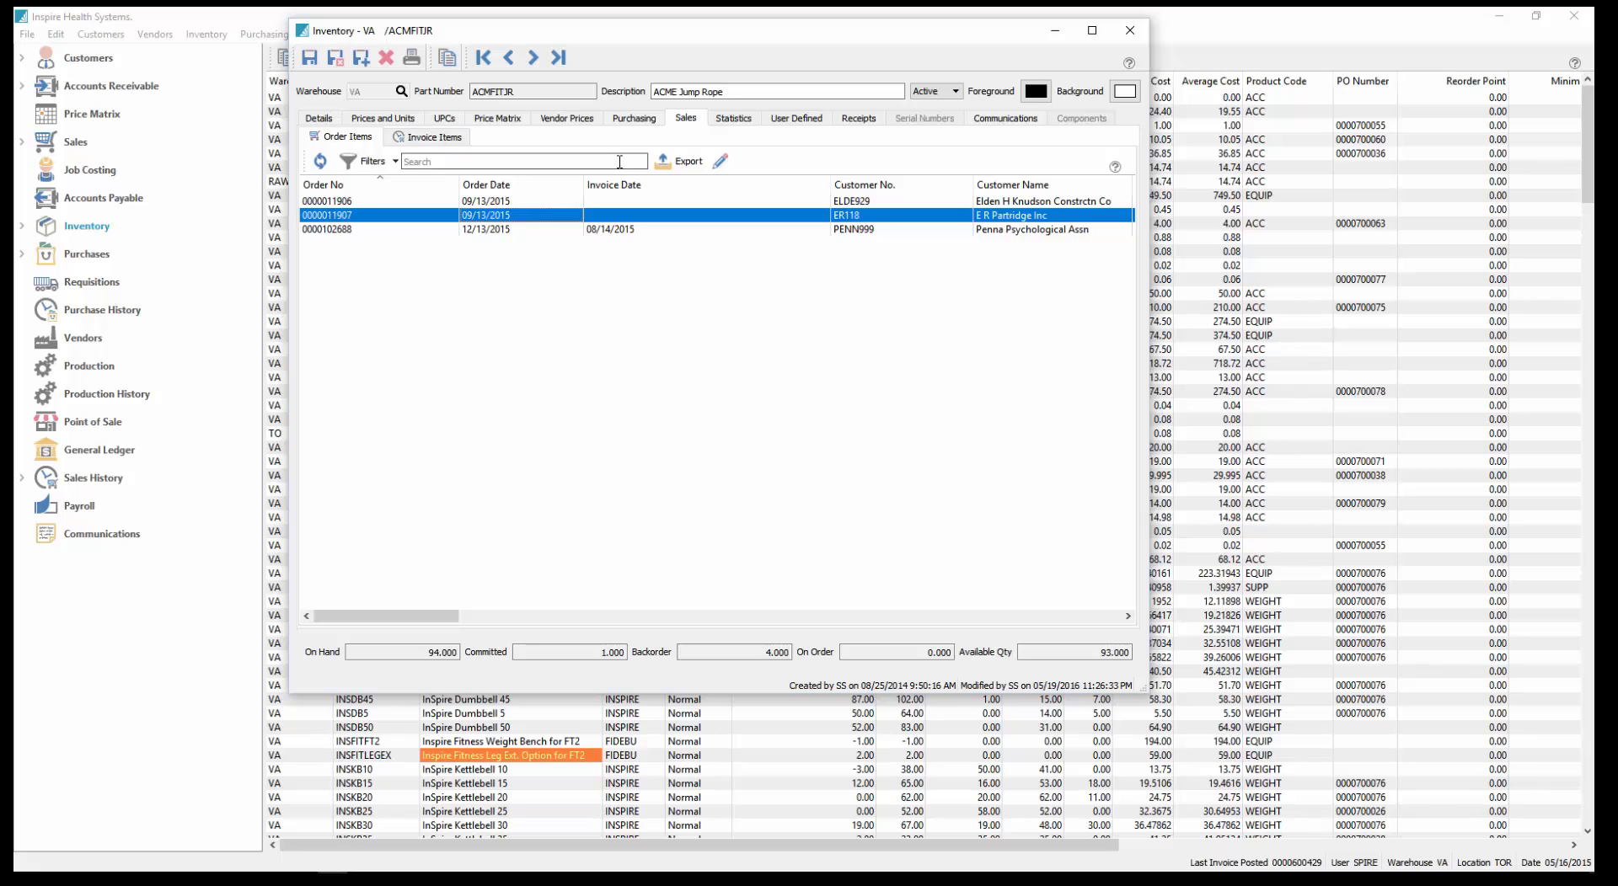
# Step: Review the ACME Jump Rope's purchase orders and purchase history, return to its details and close the record
pyautogui.click(635, 119)
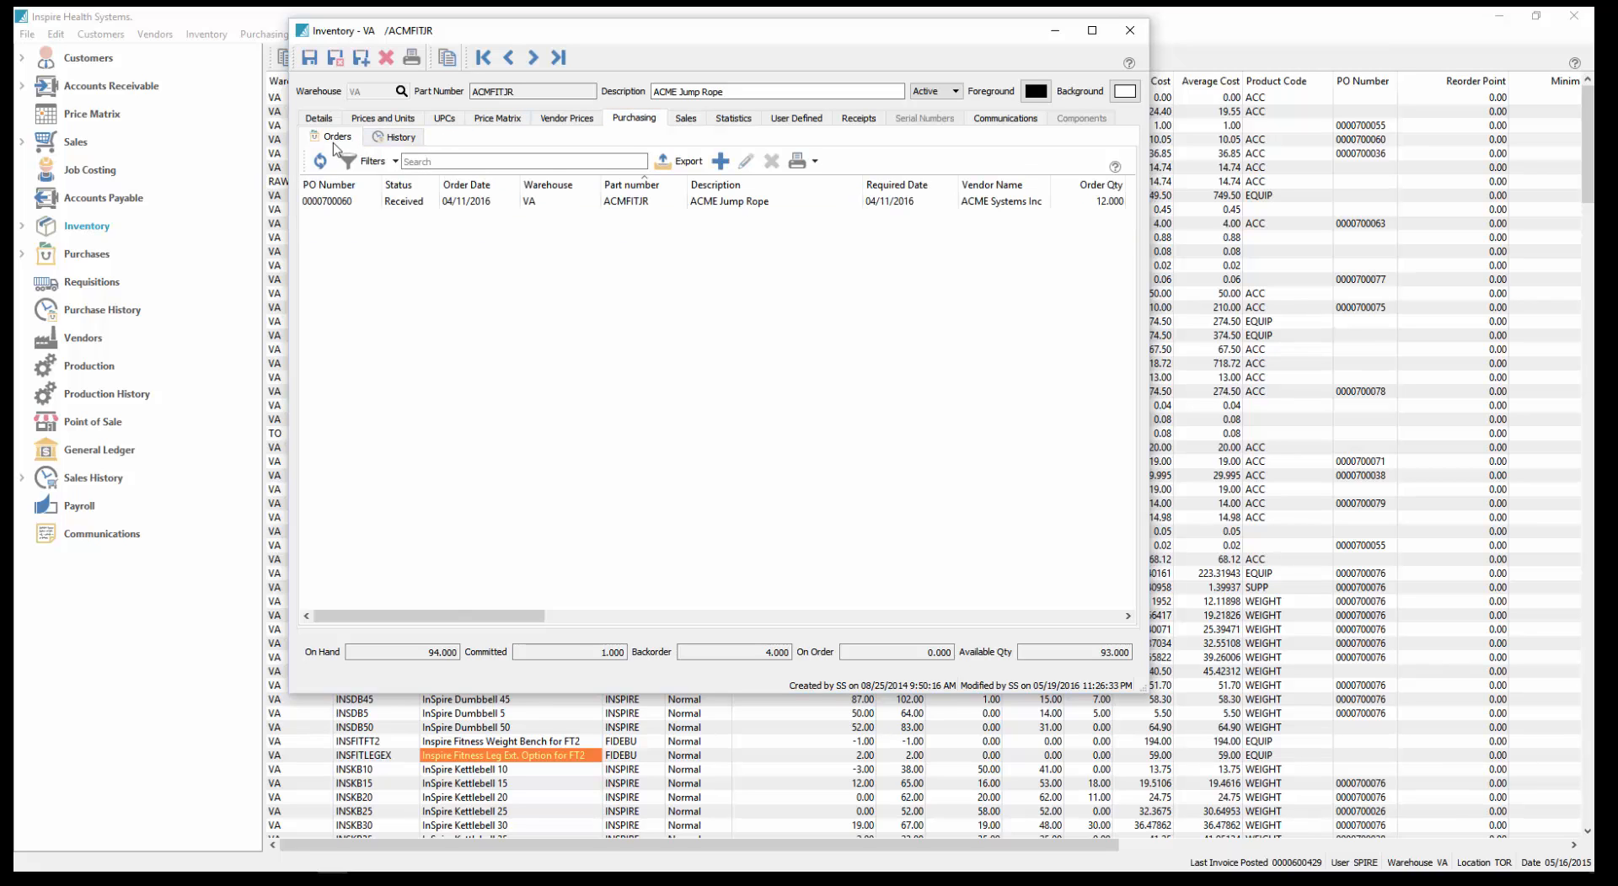
pyautogui.click(335, 202)
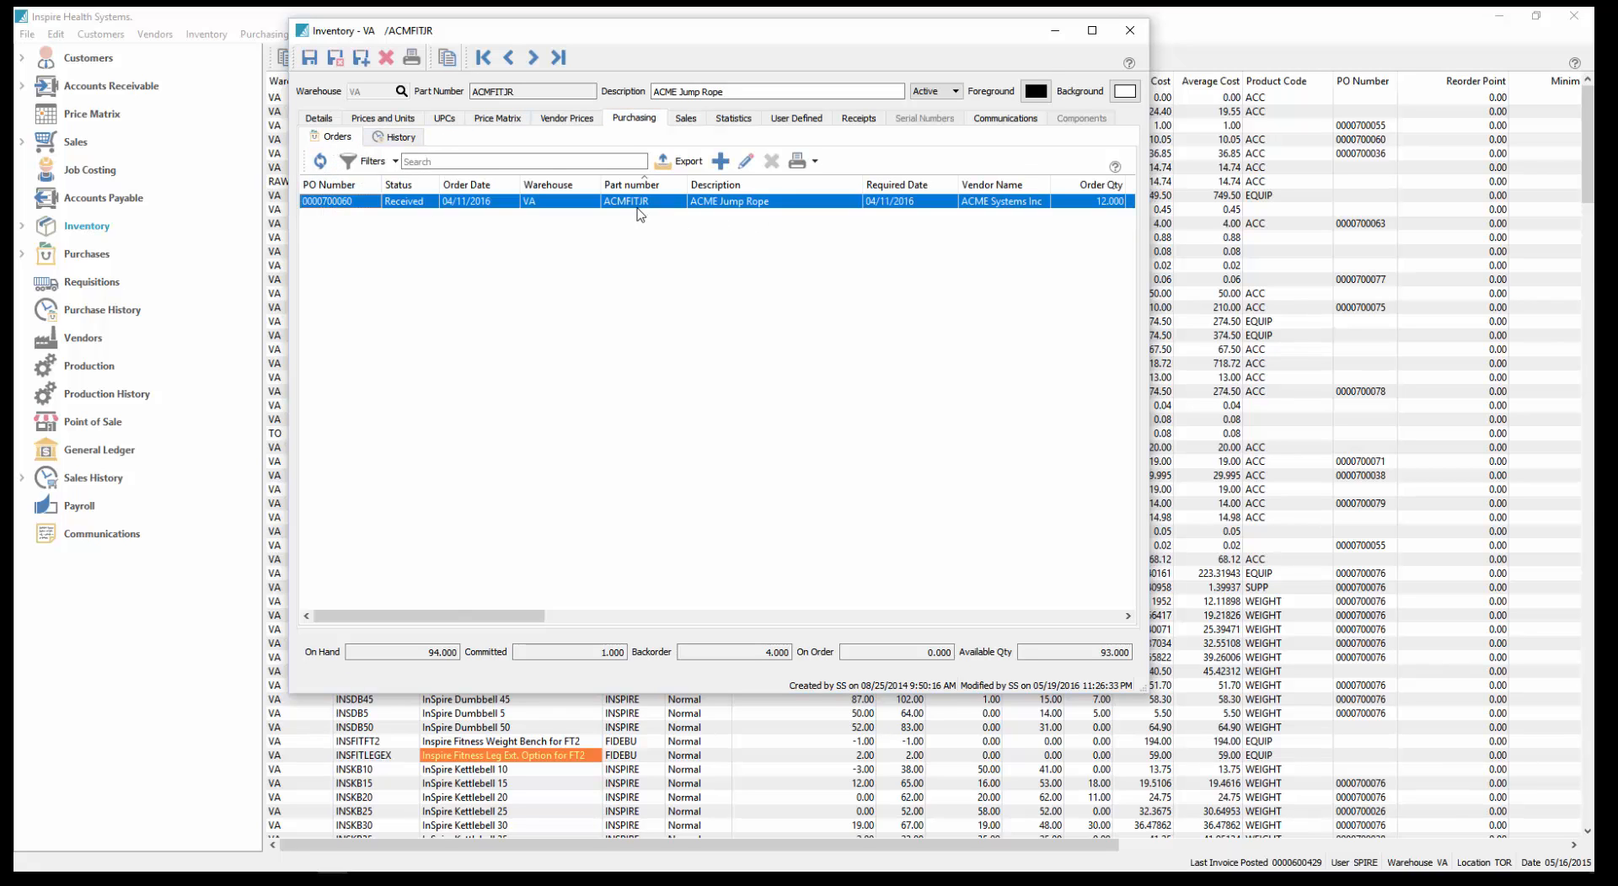
pyautogui.click(411, 138)
pyautogui.click(431, 217)
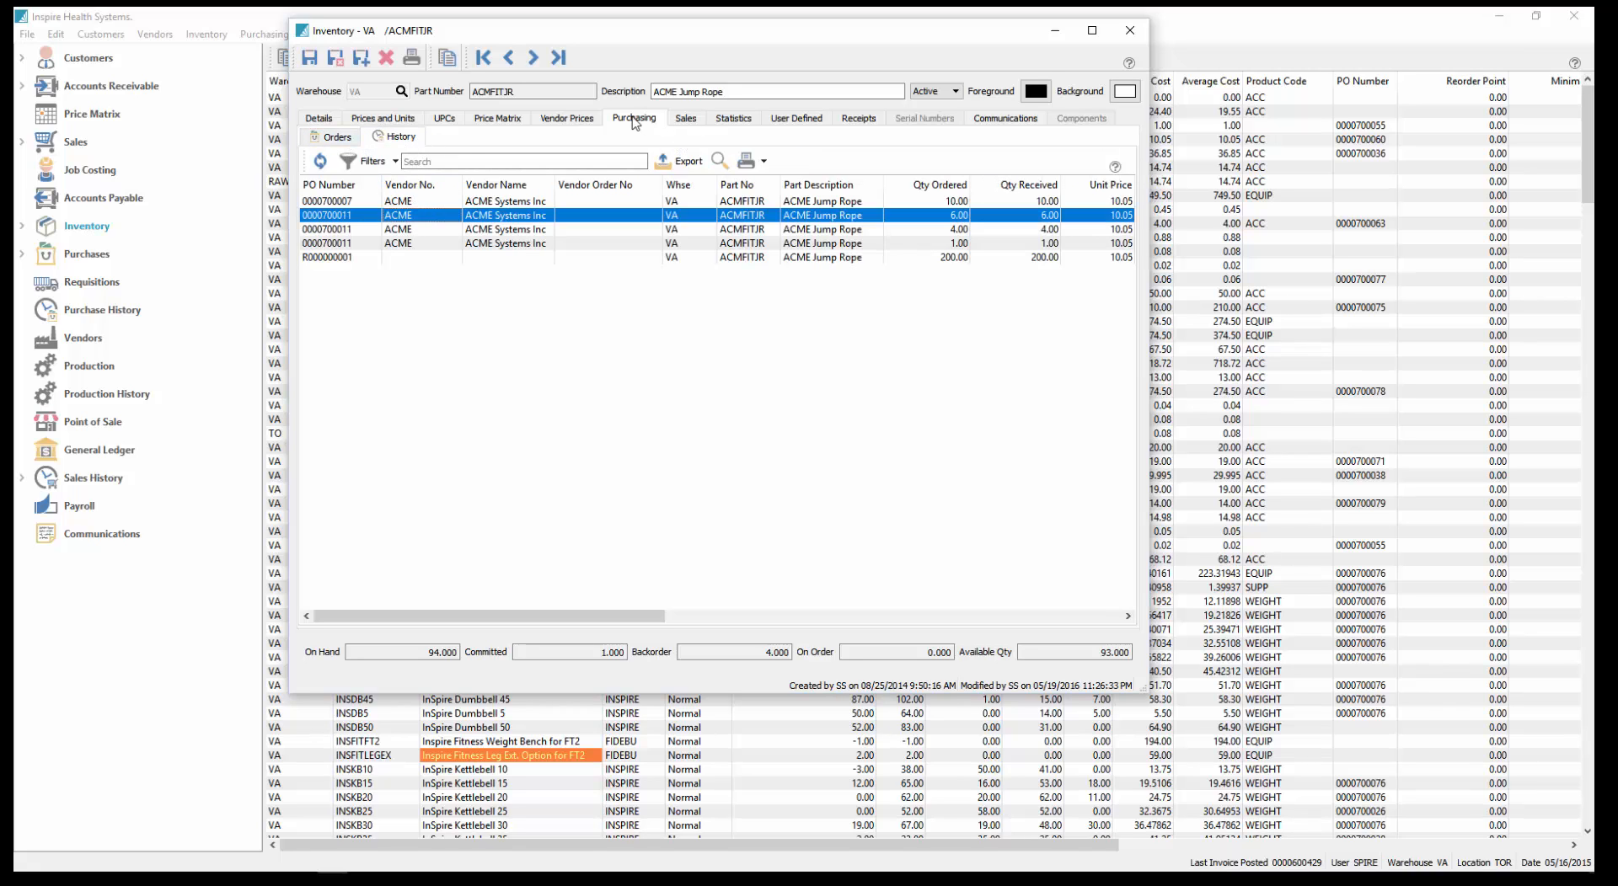
pyautogui.click(324, 118)
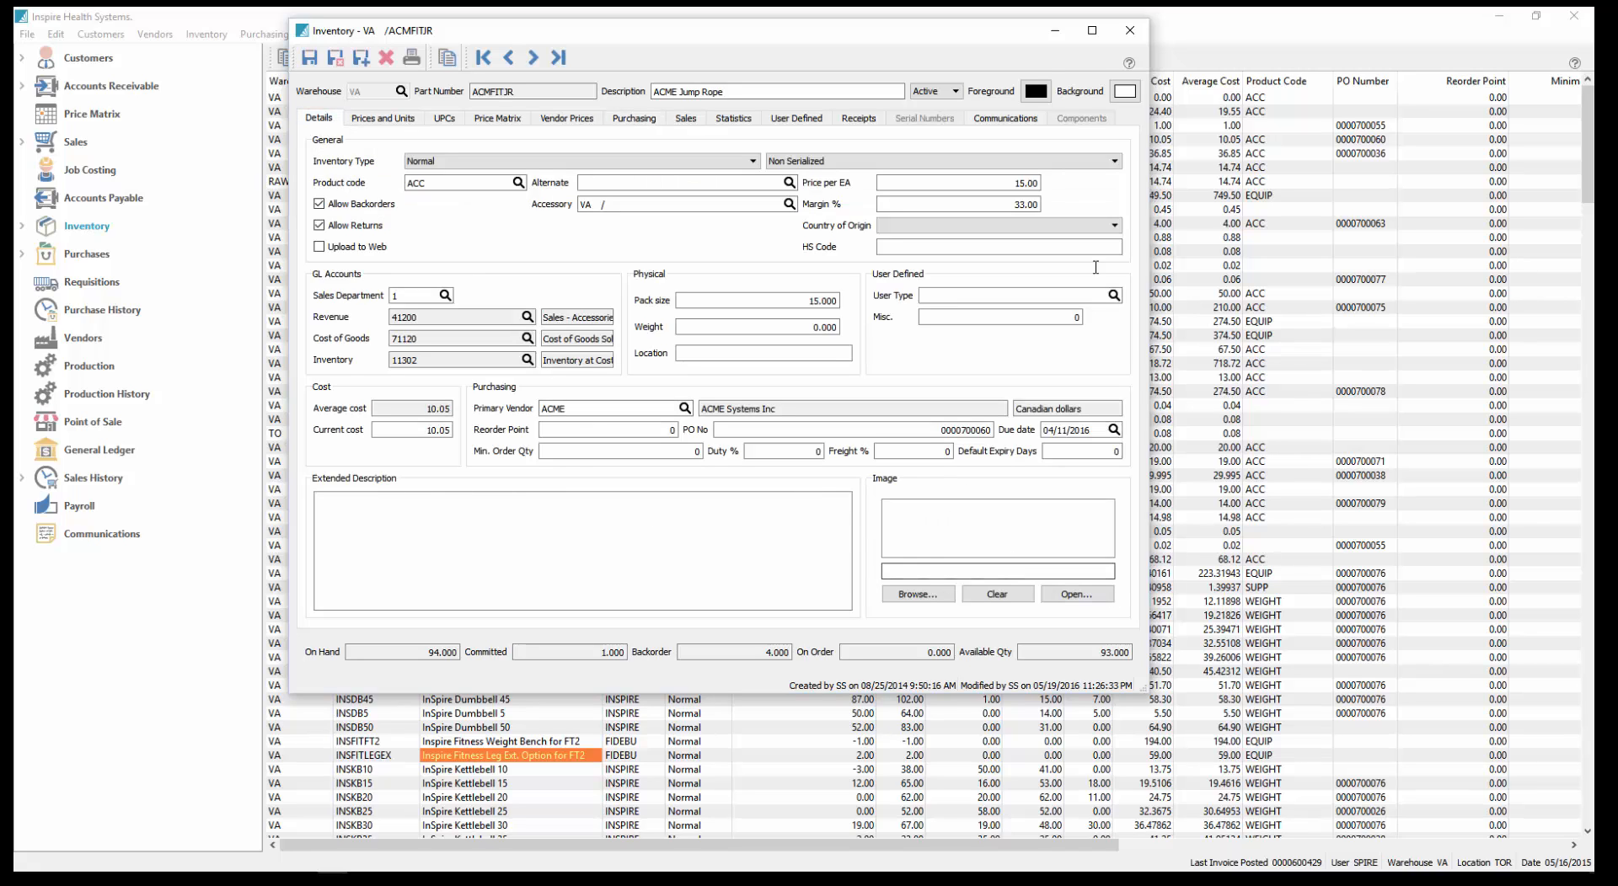
pyautogui.click(1130, 31)
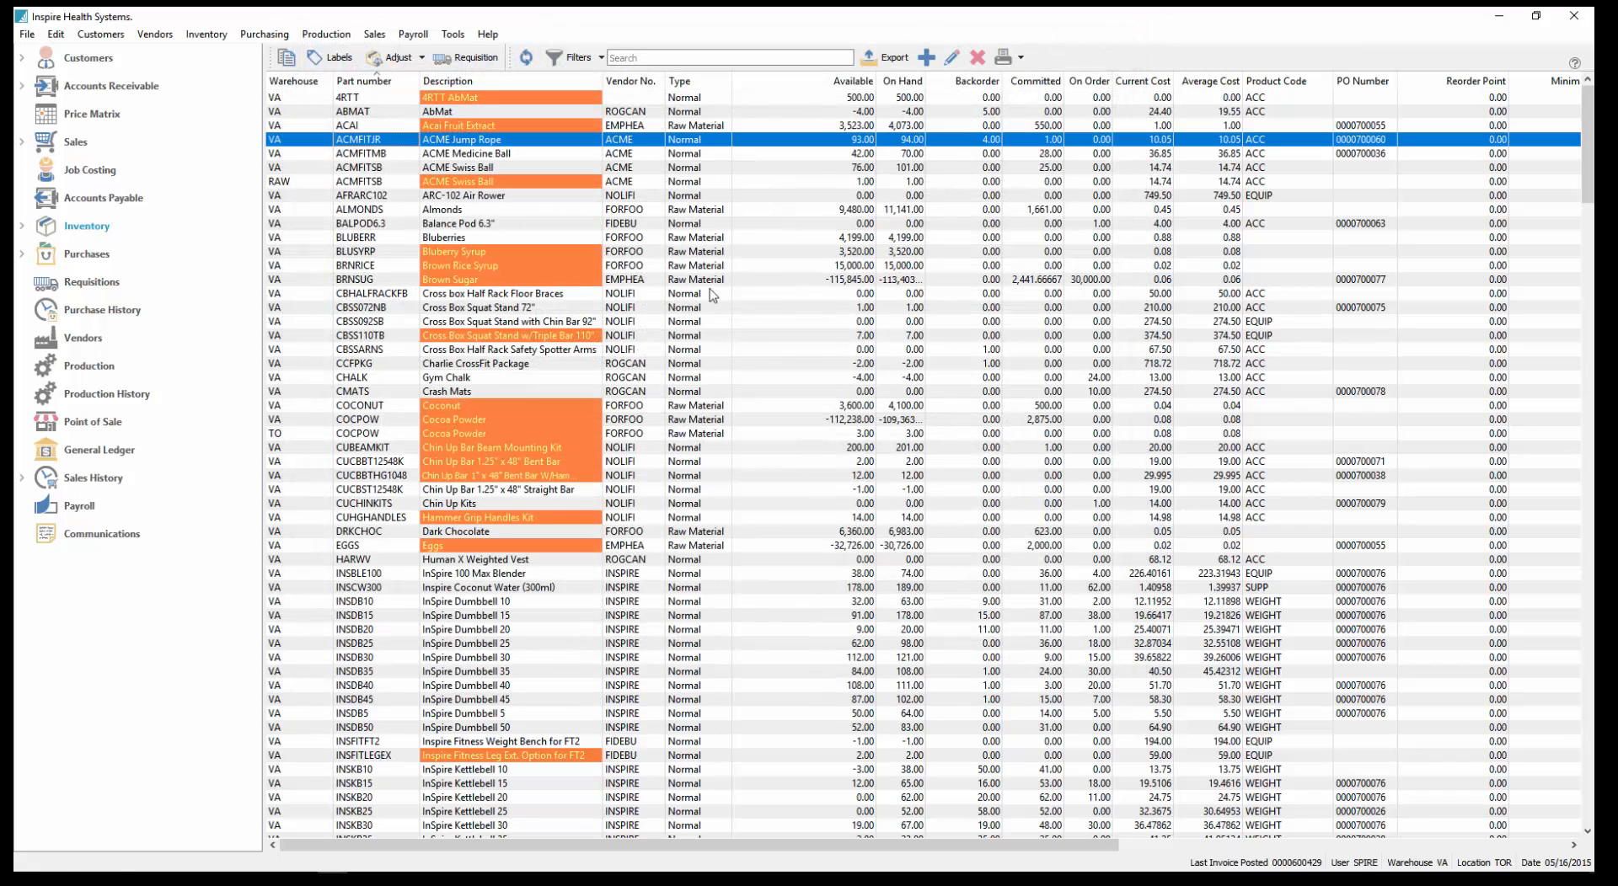
# Step: Open the first Jackson Fitness Center sales order, view the inventory record of its InSpire Weight Plate 50 line and close that record
pyautogui.click(75, 142)
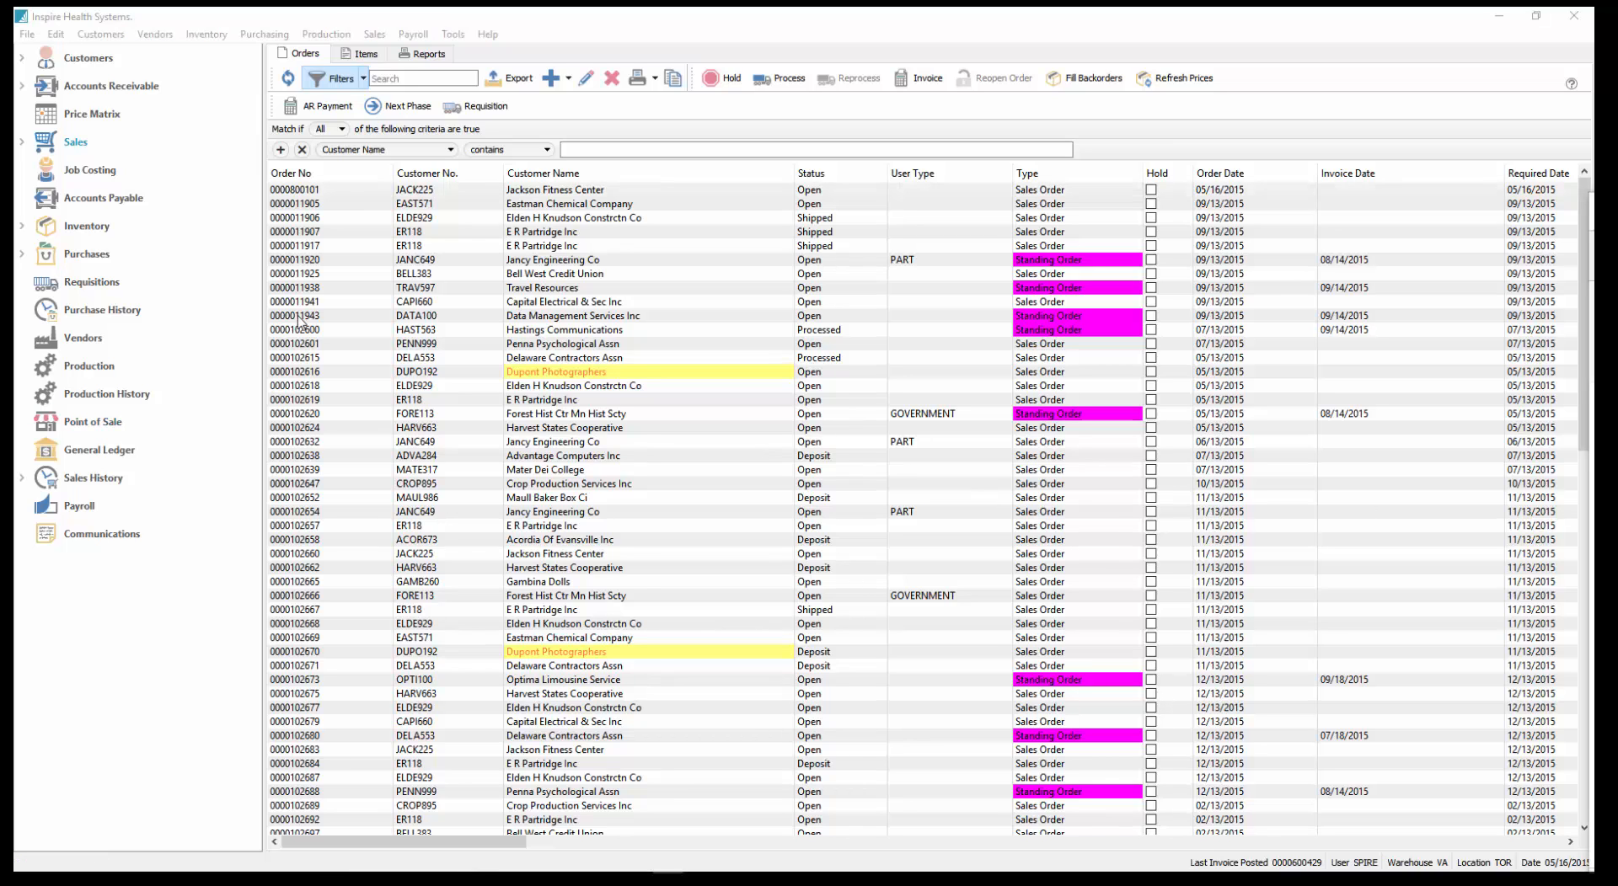
pyautogui.click(338, 193)
pyautogui.doubleClick(337, 196)
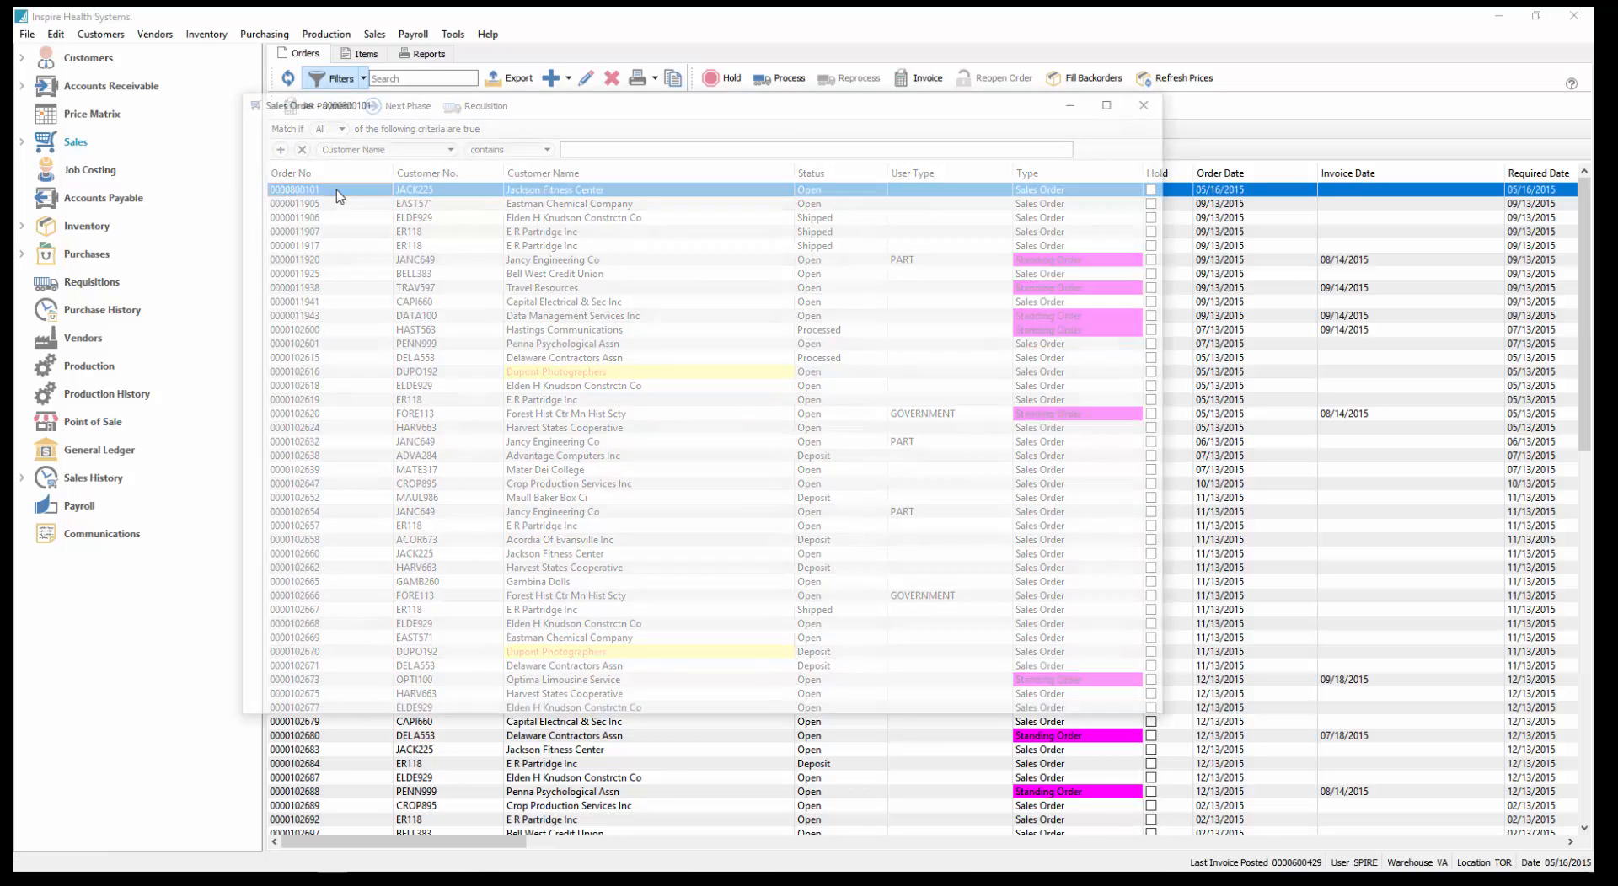
pyautogui.click(359, 512)
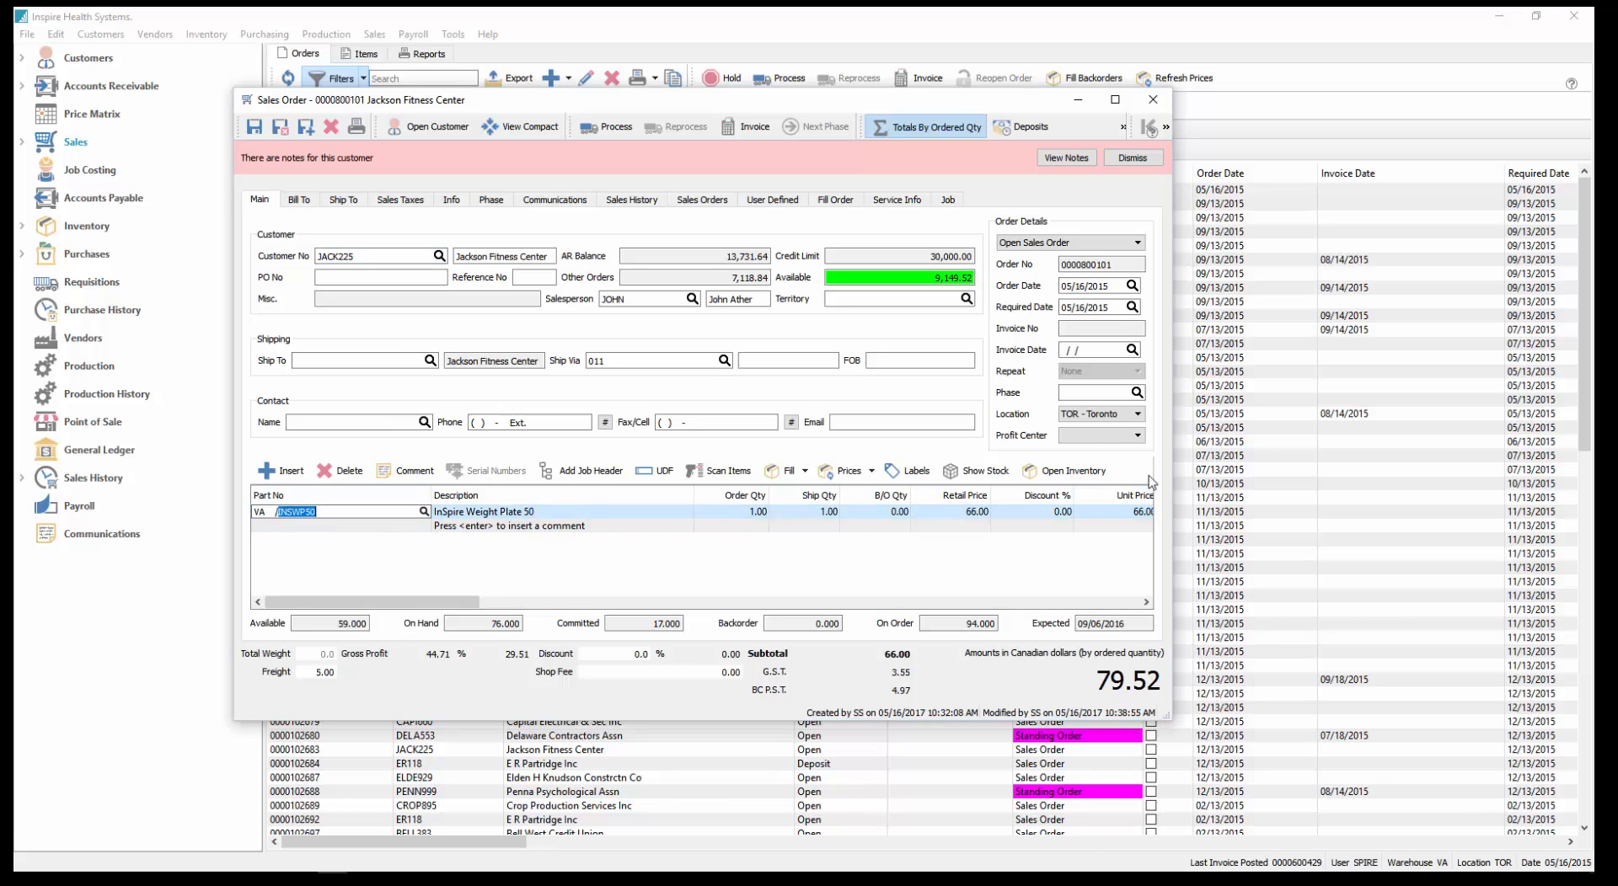
pyautogui.click(1064, 474)
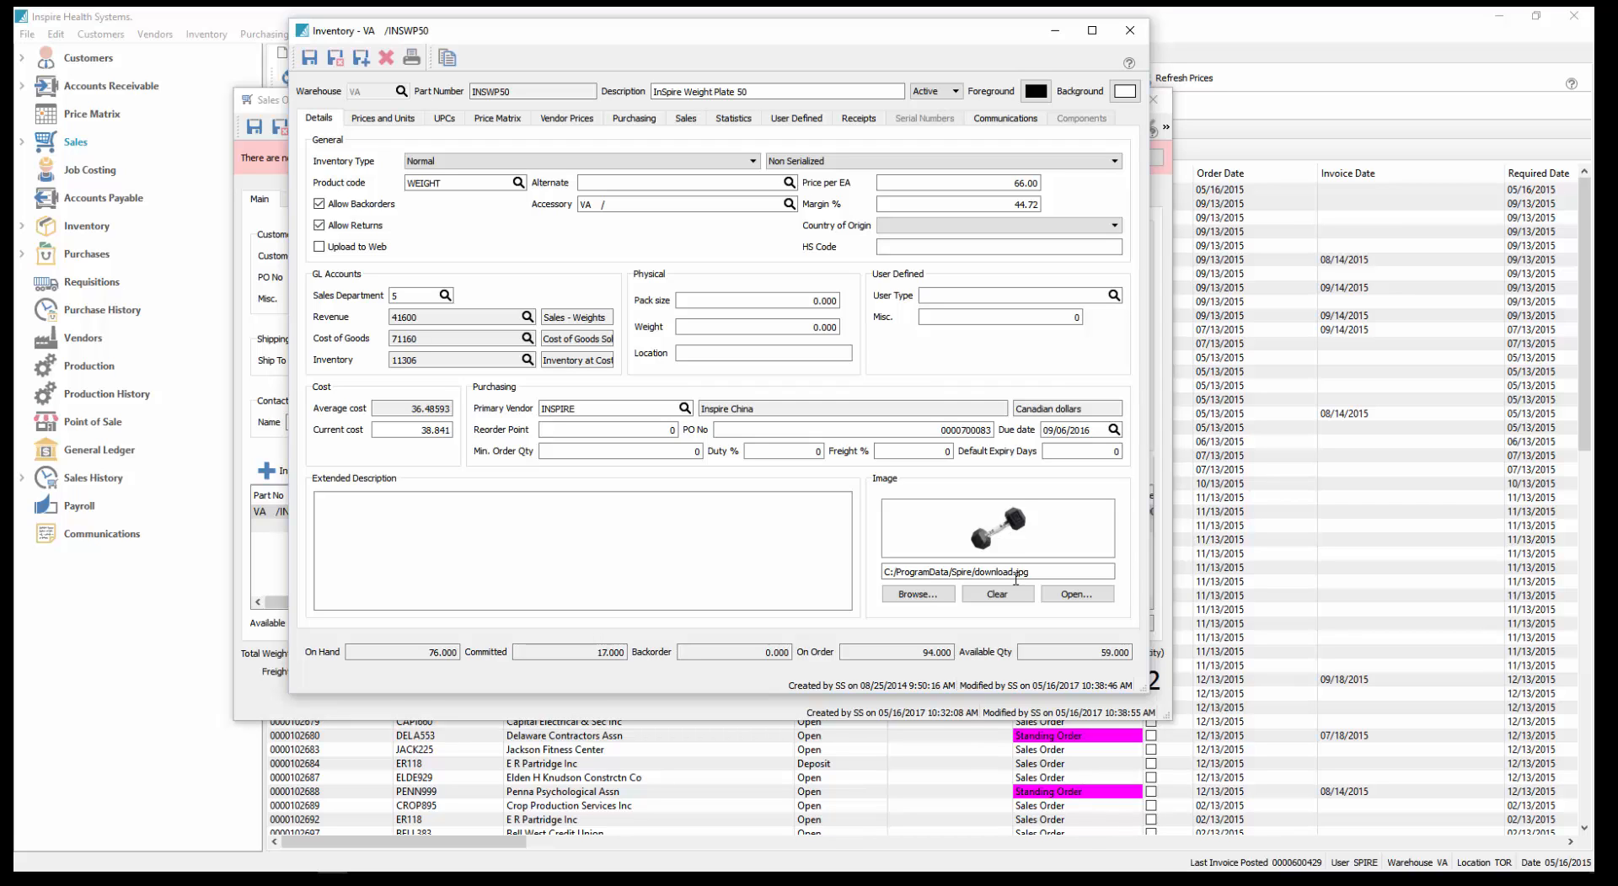
pyautogui.click(1130, 31)
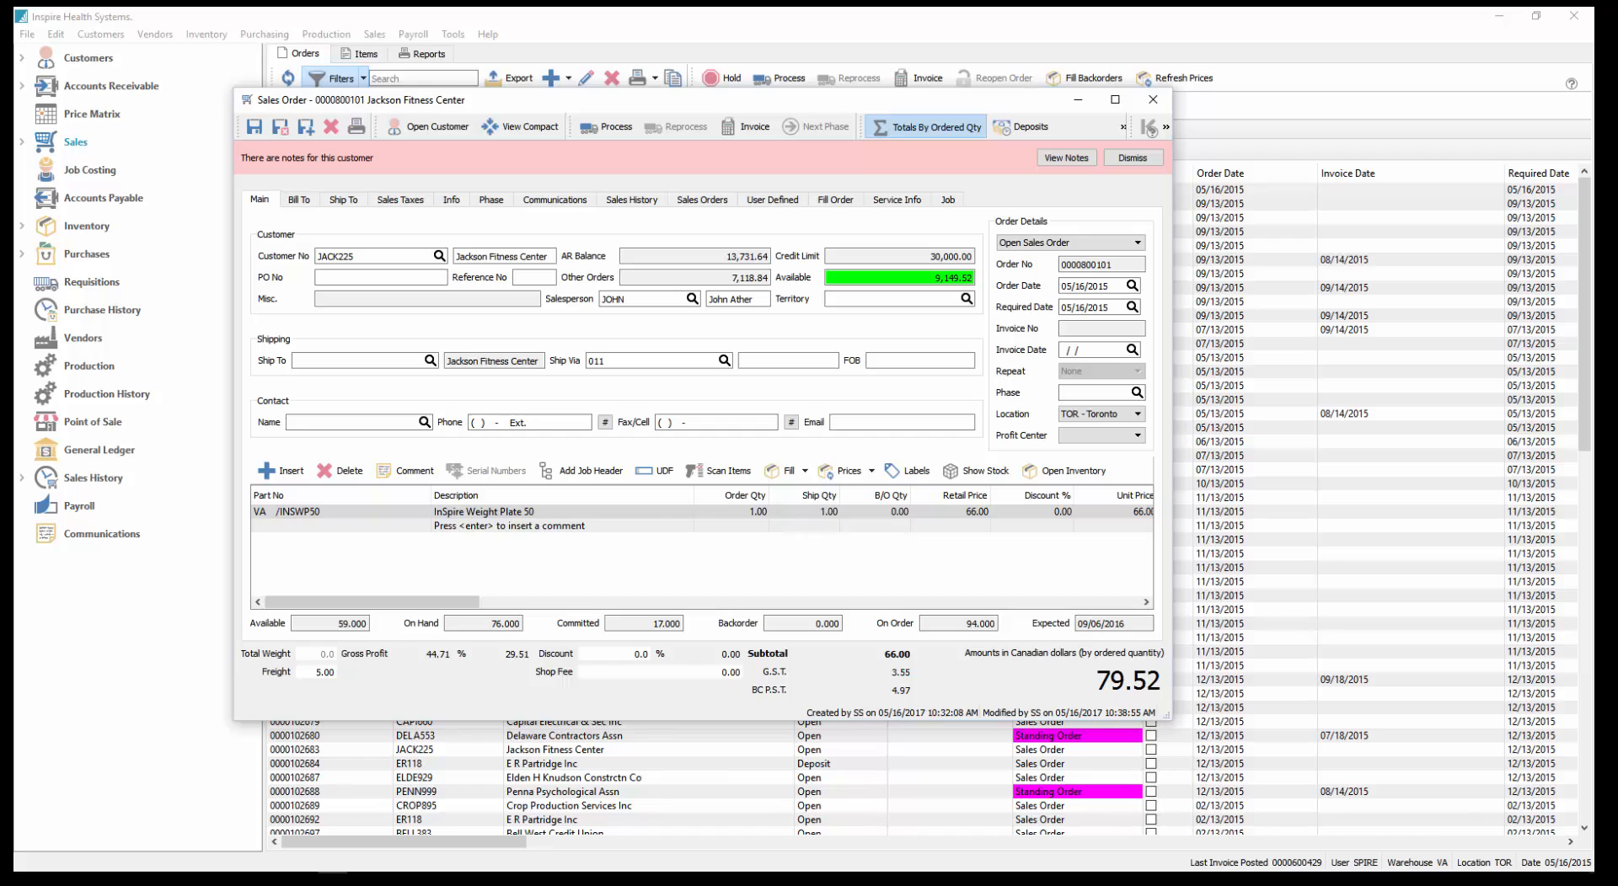
pyautogui.hotkey('alt', 'Tab')
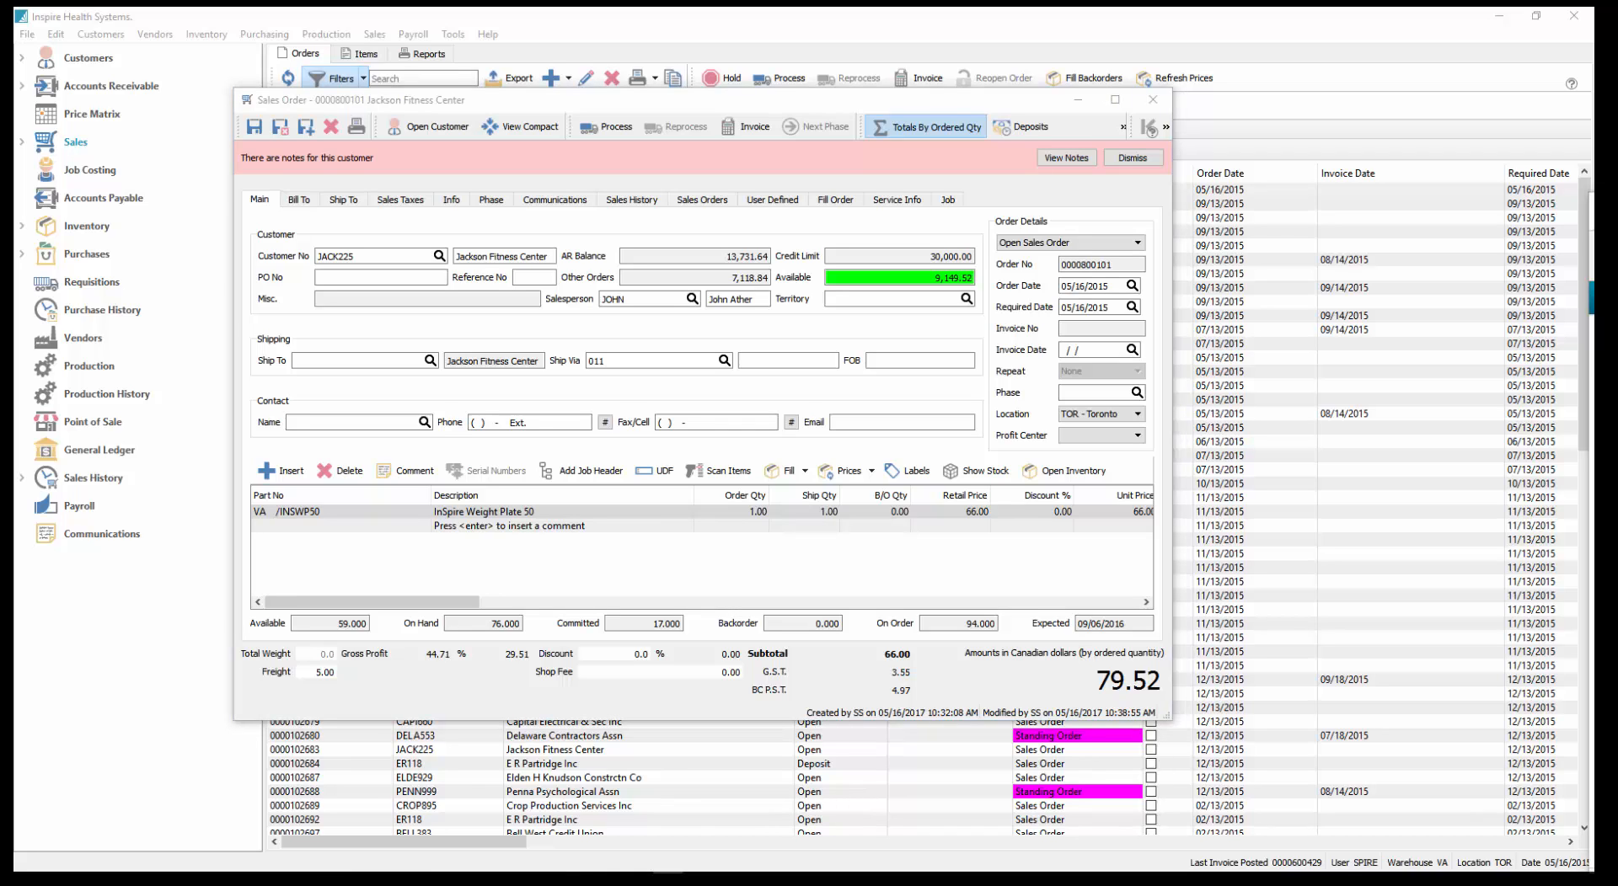